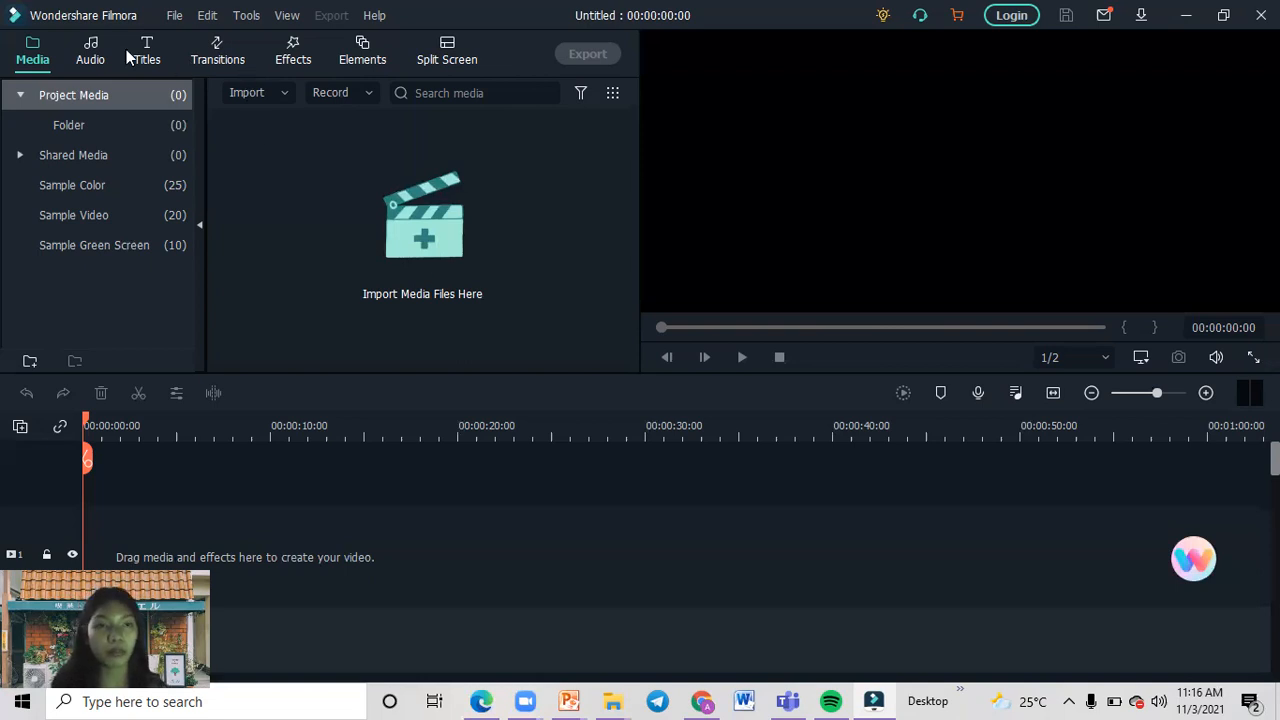
click(175, 16)
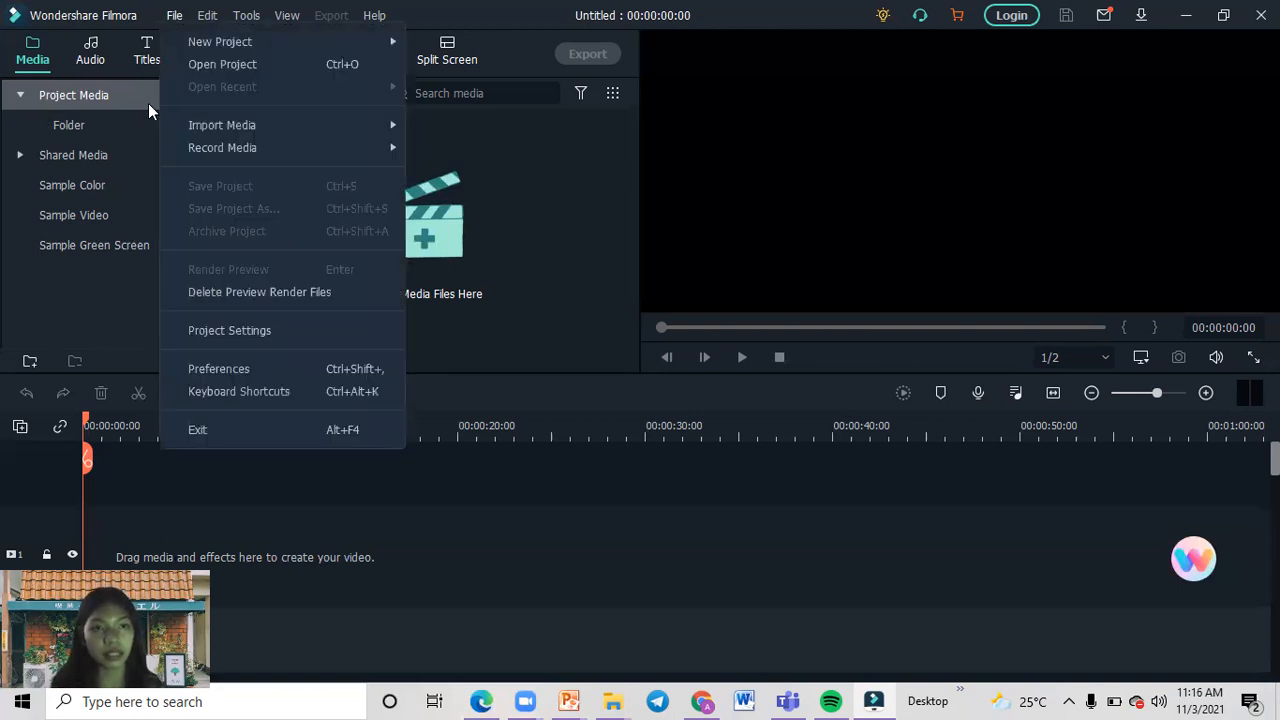
click(531, 214)
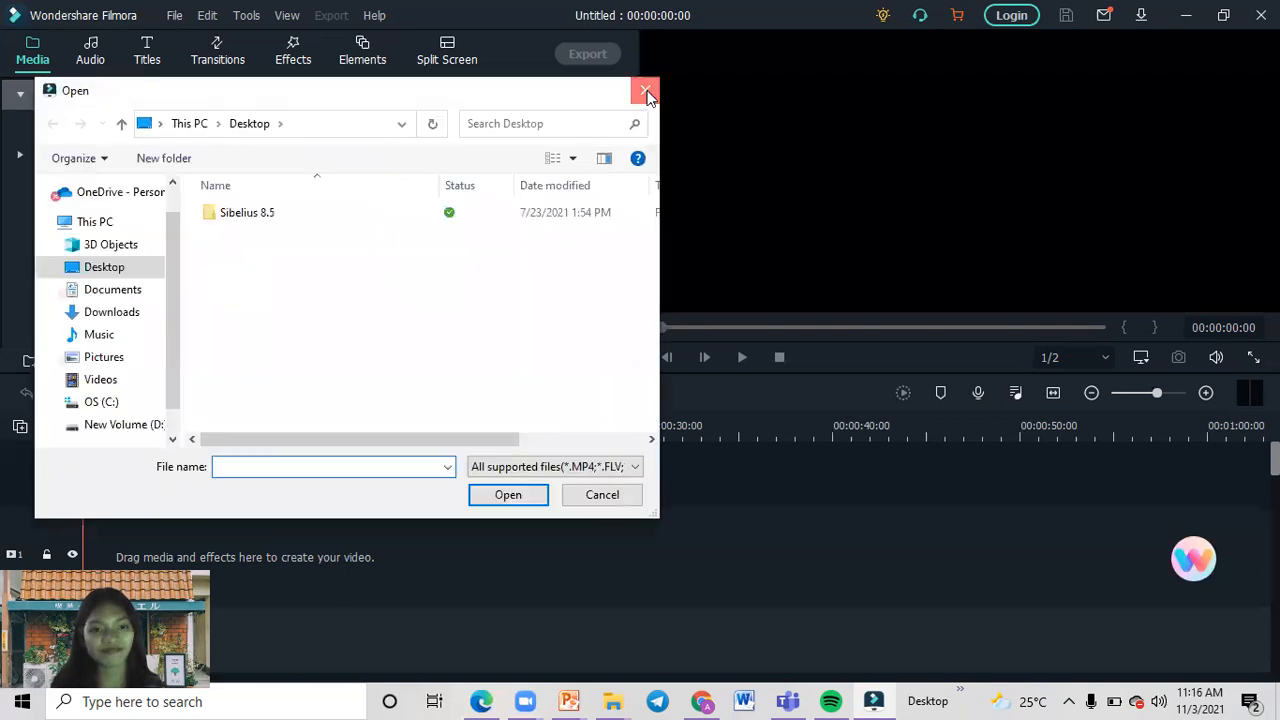
click(647, 92)
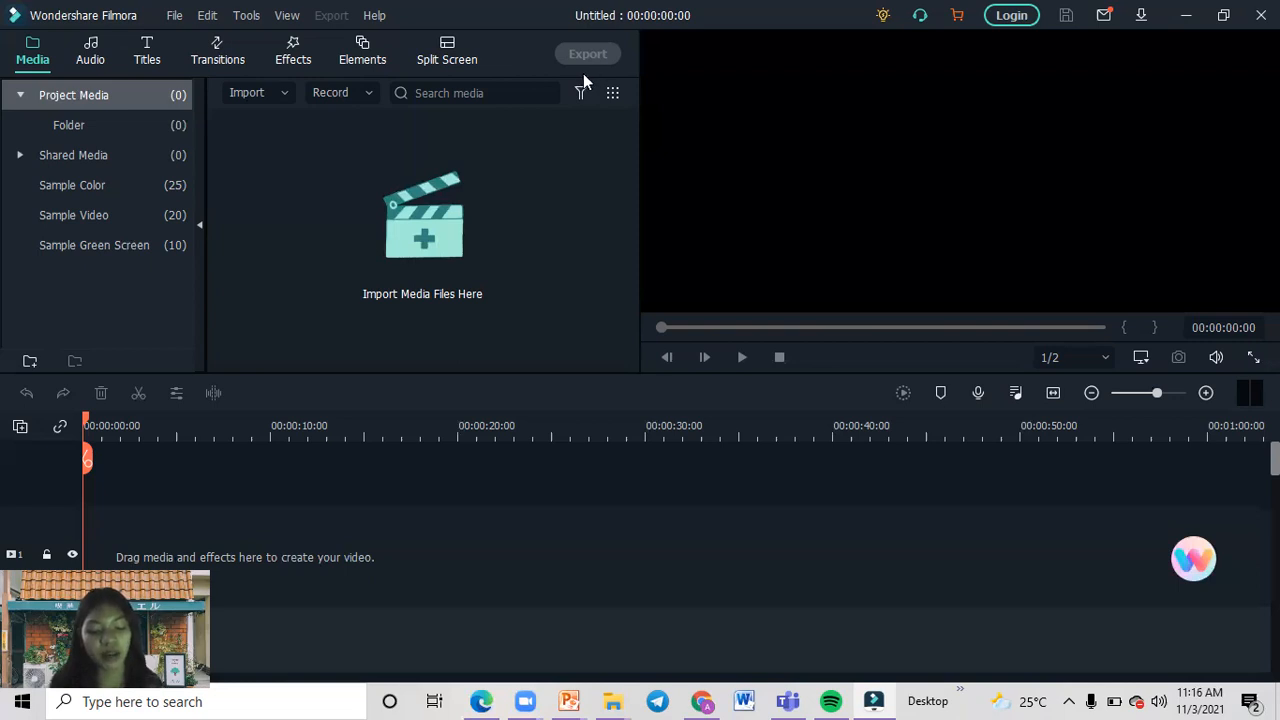
Review the aspect-ratio options offered for a new project.
click(171, 17)
mouse_move(216, 42)
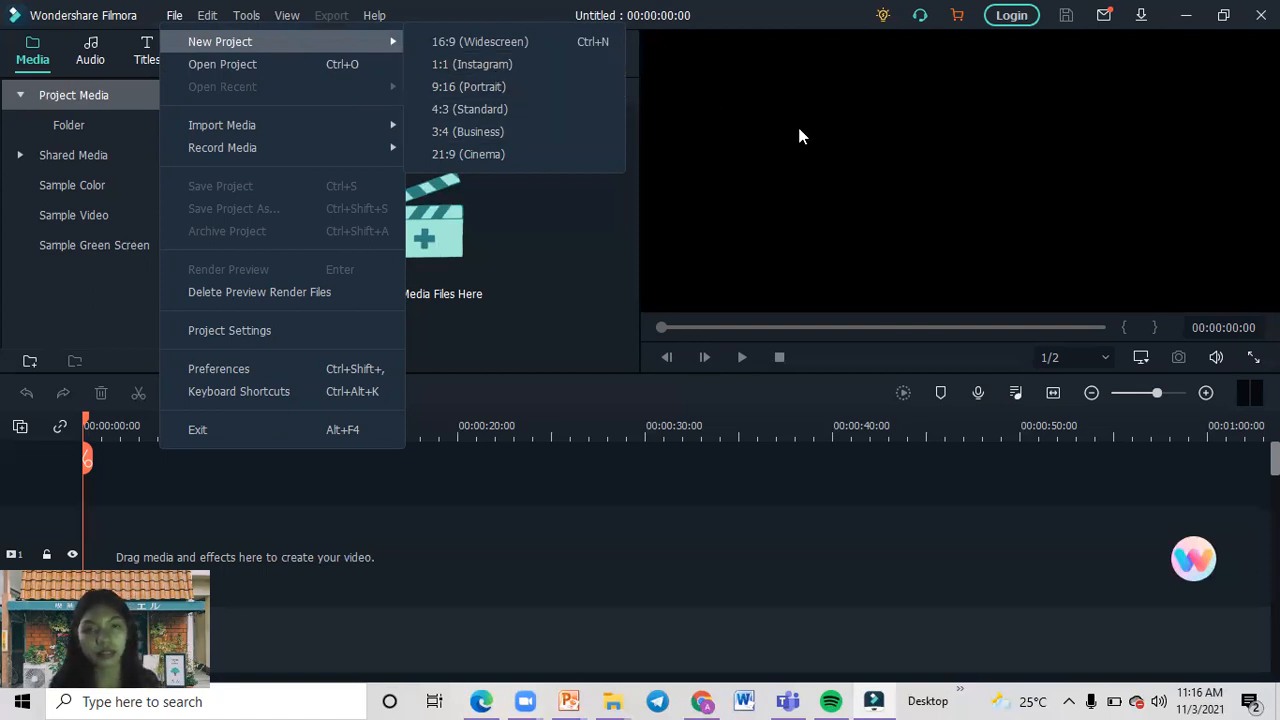
click(785, 203)
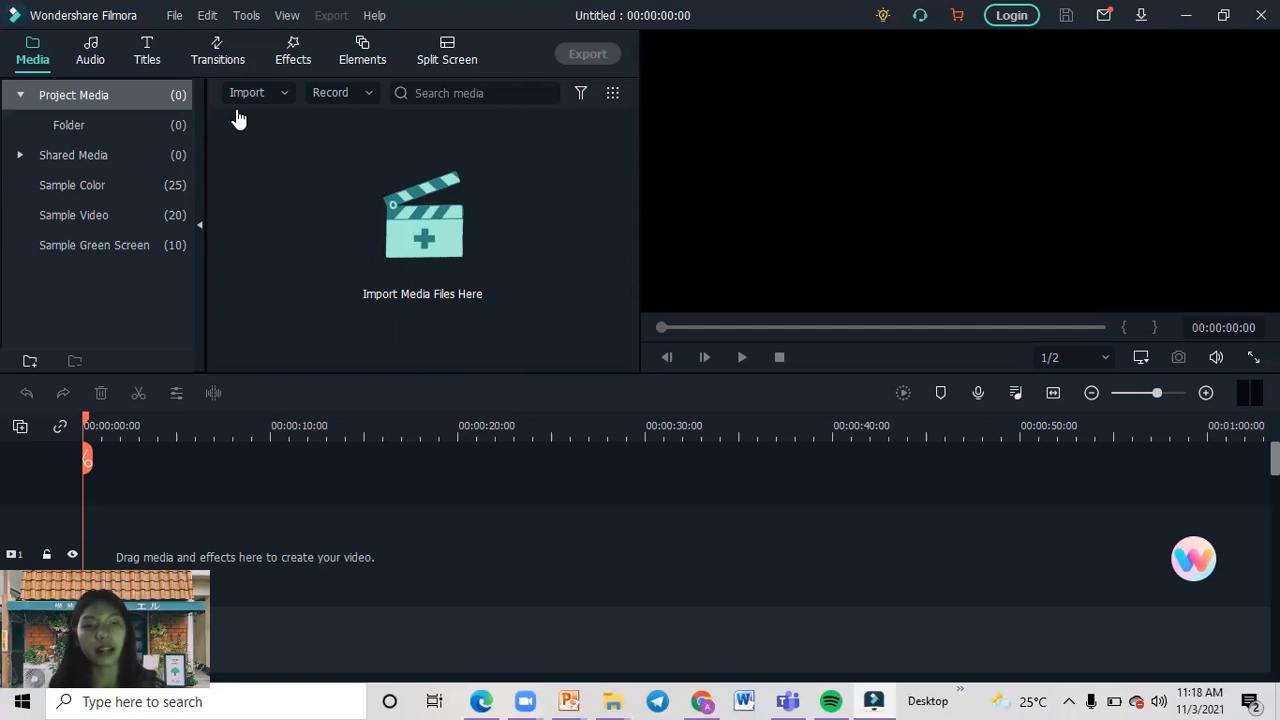
Browse the music and sound categories of the audio library.
click(81, 51)
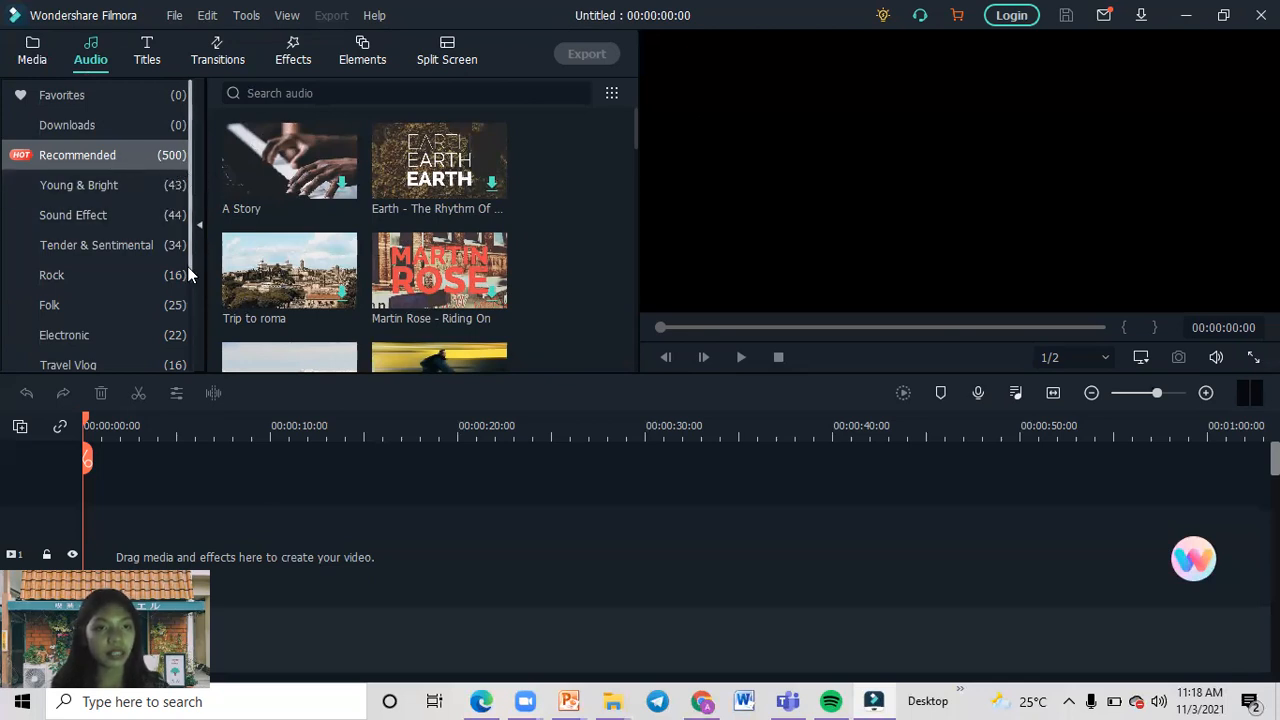
scroll(193, 302, down, 2)
scroll(188, 230, up, 2)
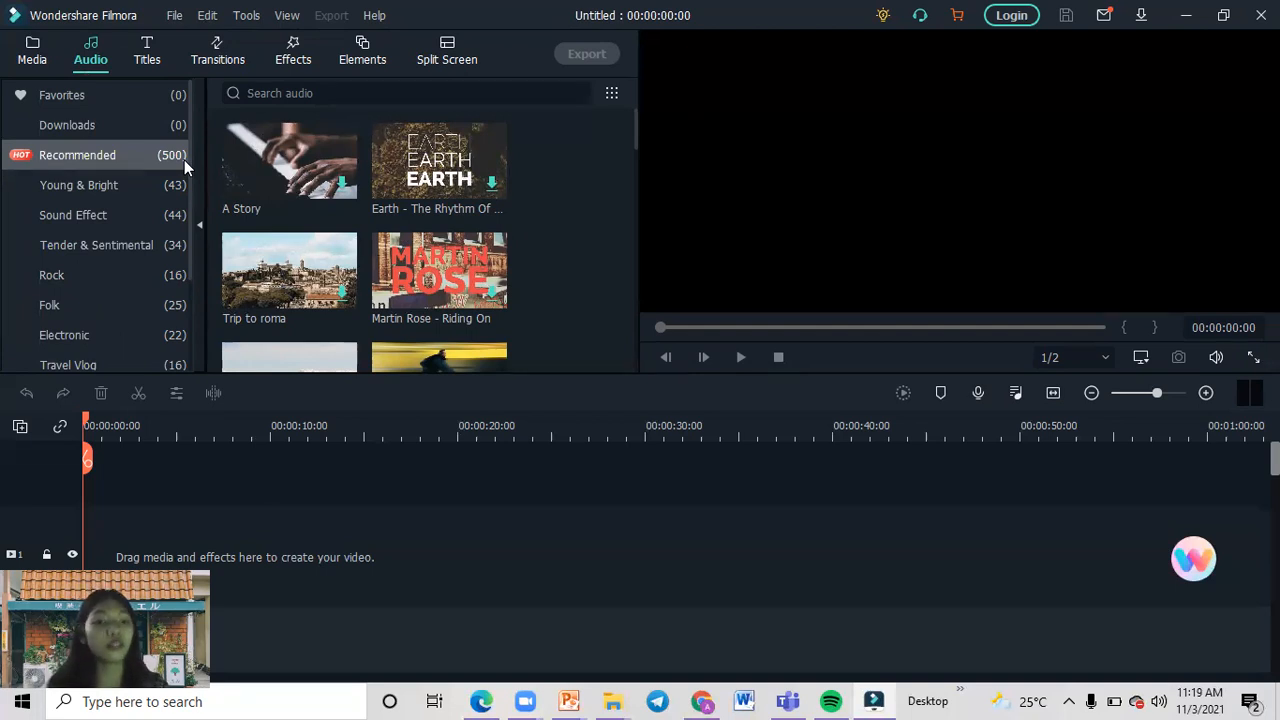
Look through the recommended title templates in the titles library.
click(147, 62)
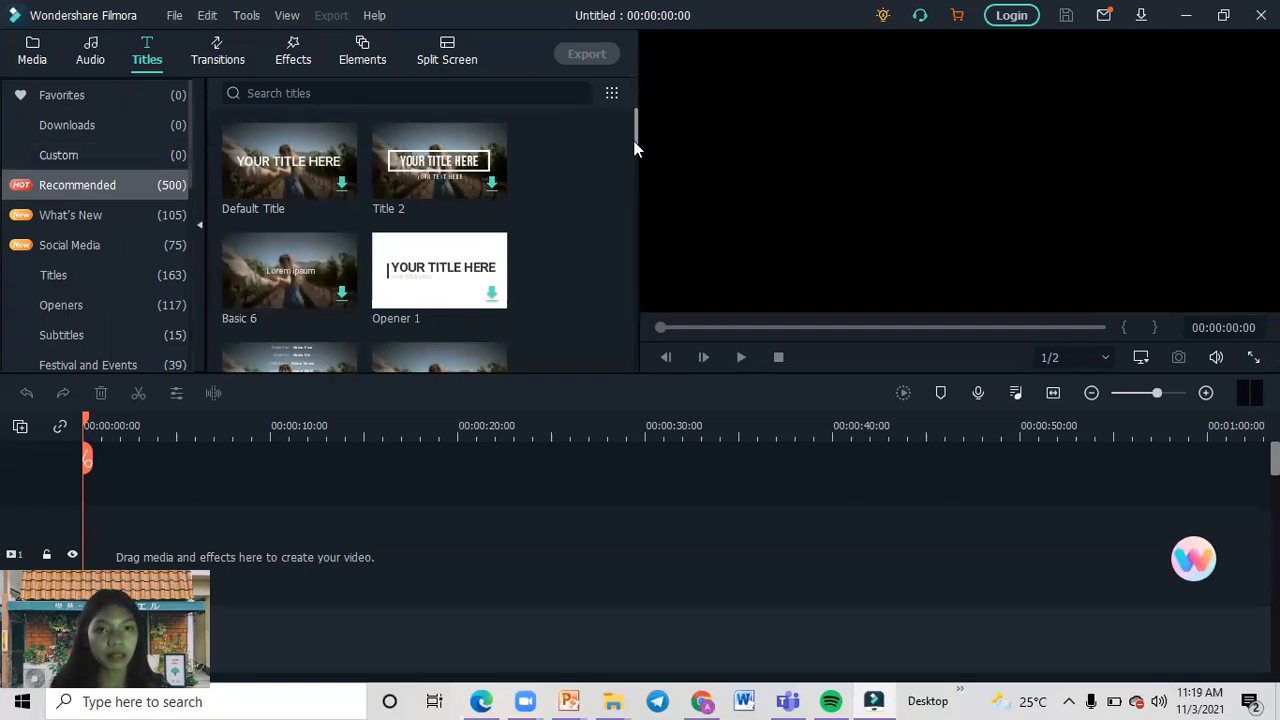
mouse_move(634, 148)
mouse_down()
mouse_move(638, 170)
mouse_move(634, 157)
mouse_up()
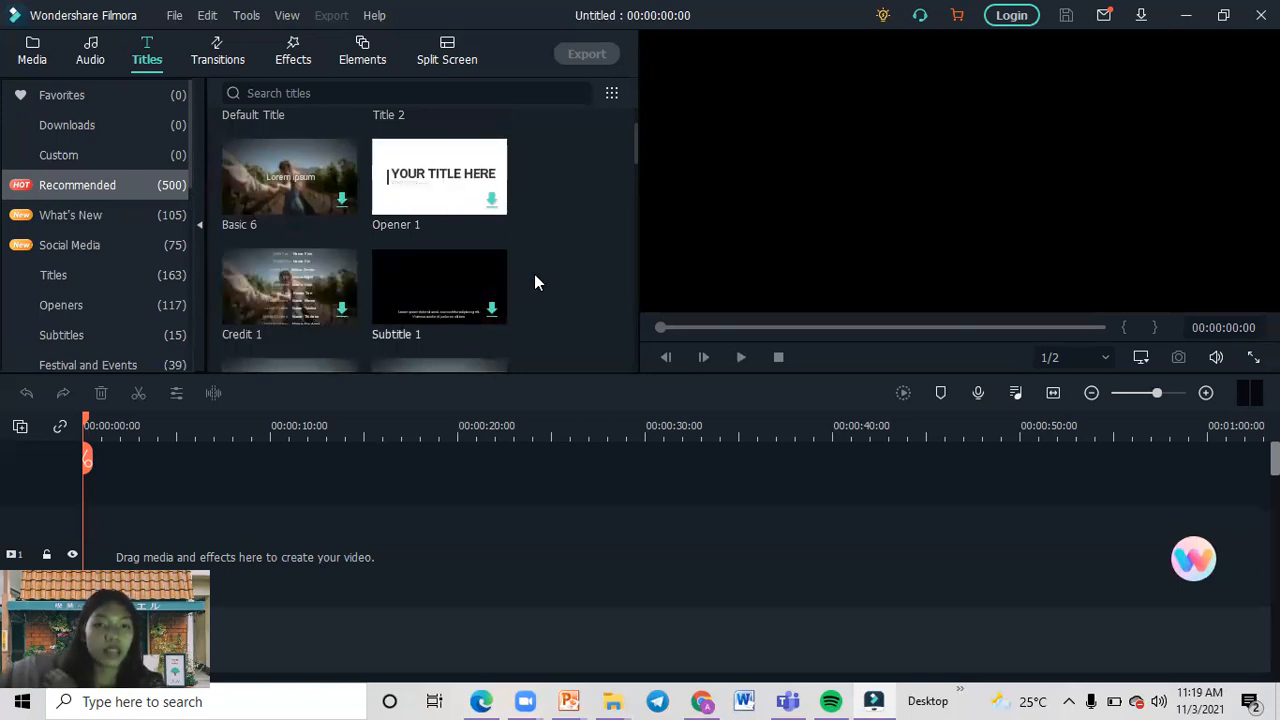
drag(637, 160, 641, 188)
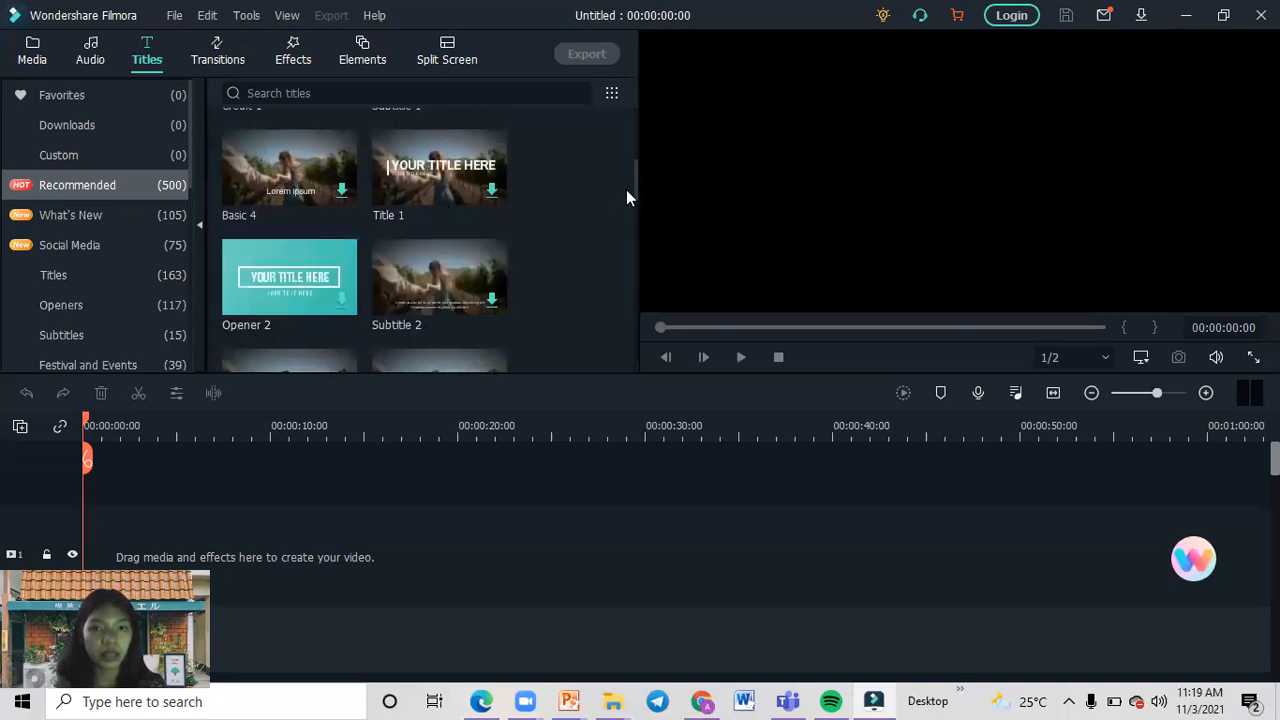
click(634, 218)
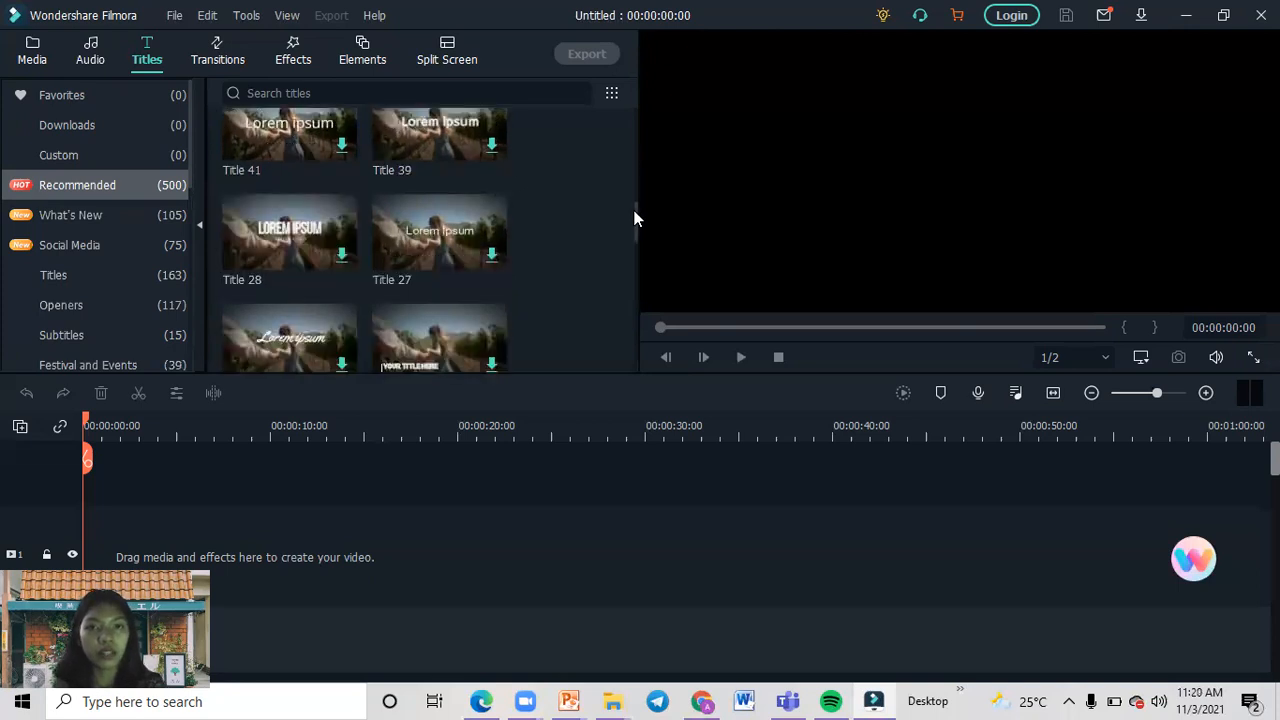
drag(634, 218, 577, 204)
drag(577, 150, 154, 81)
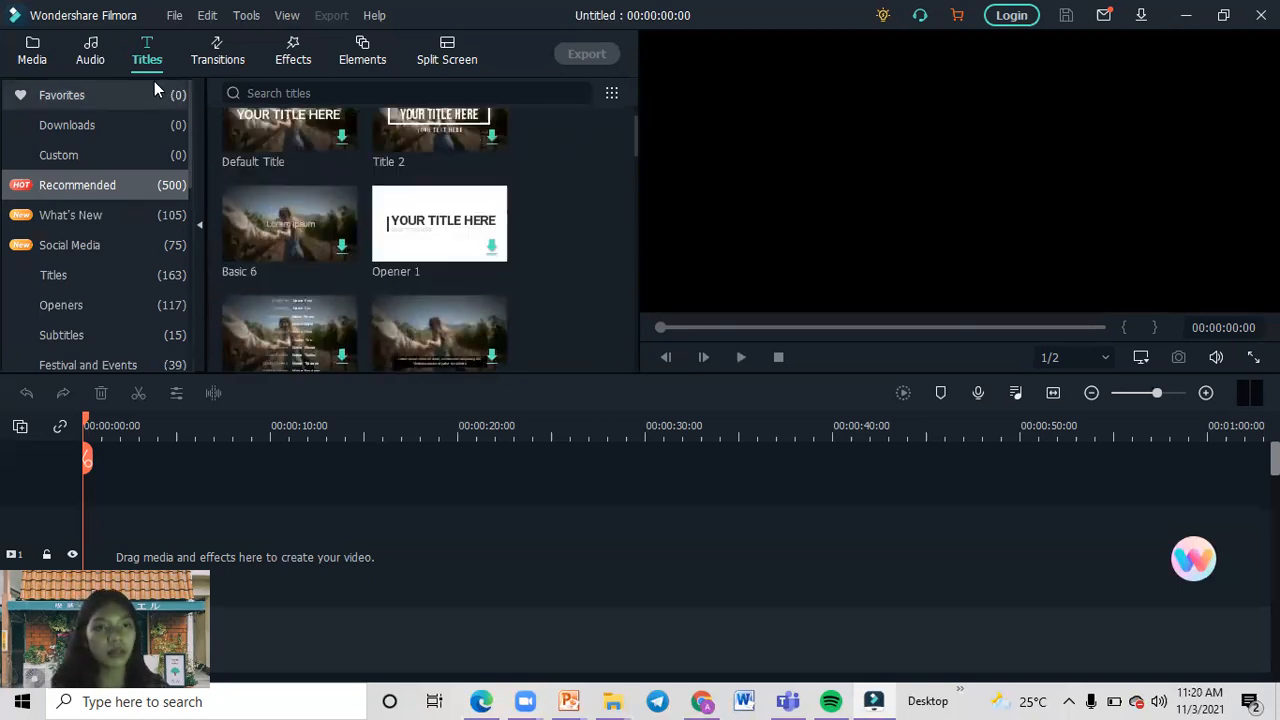
Preview the Dissolve transition and download the Fade transition from the recommended transitions.
click(205, 58)
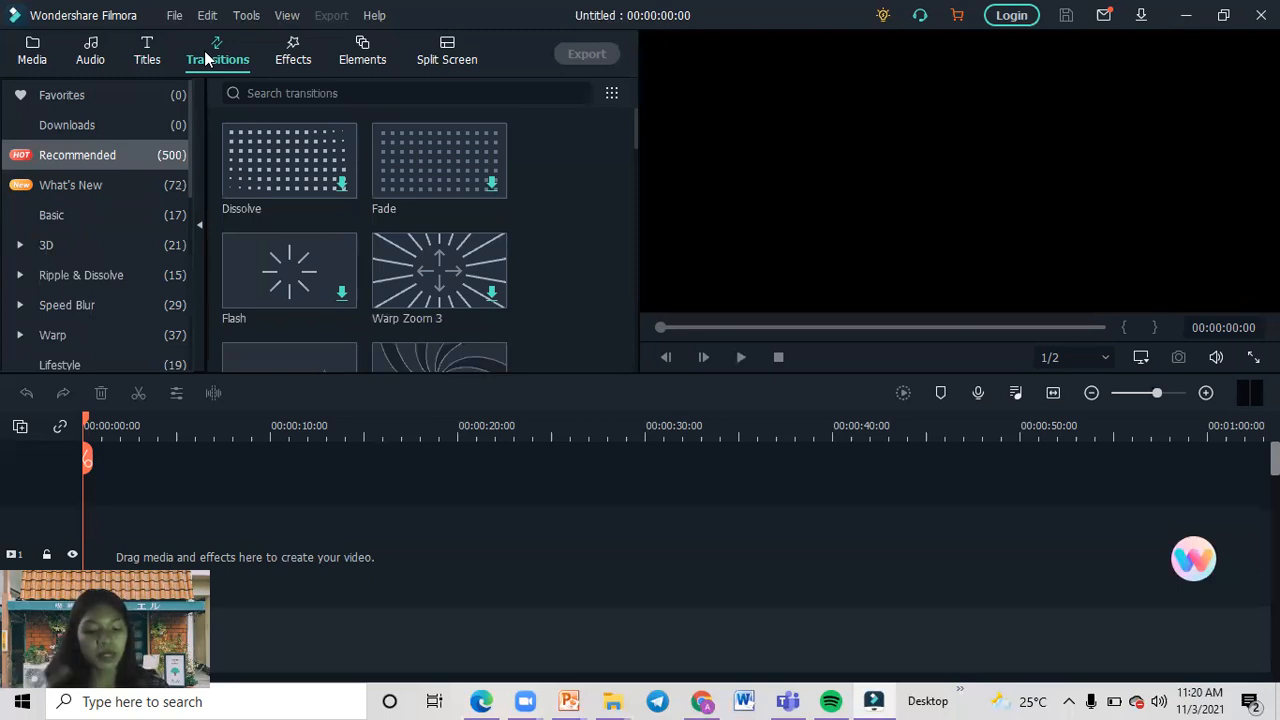
mouse_move(324, 168)
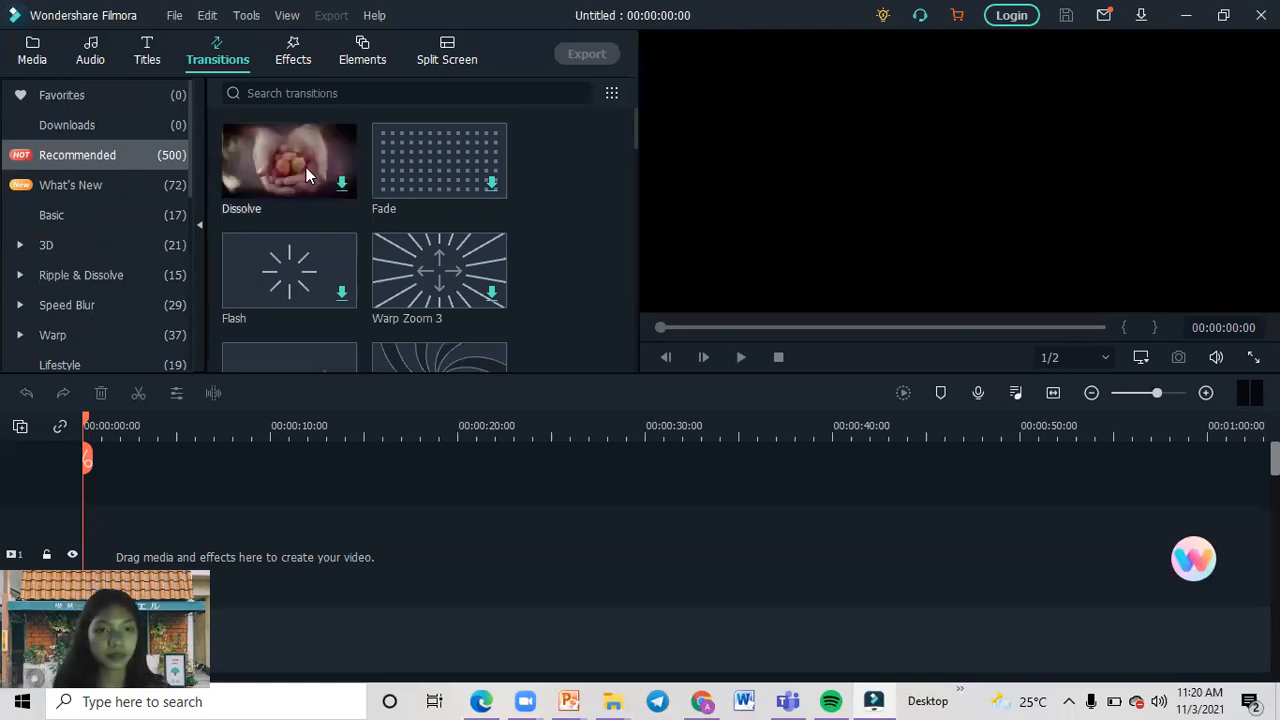
mouse_move(461, 186)
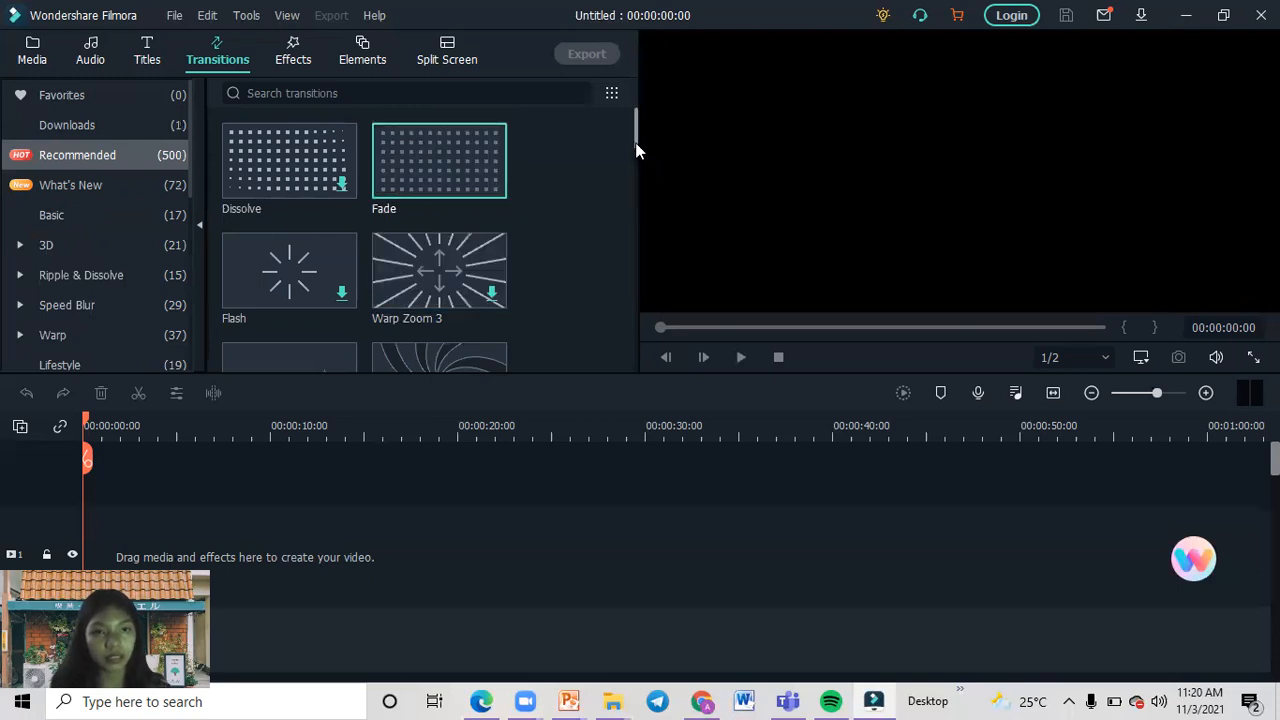
Look through the remaining recommended transitions and the list of transition categories.
drag(635, 146, 630, 180)
scroll(626, 205, down, 1)
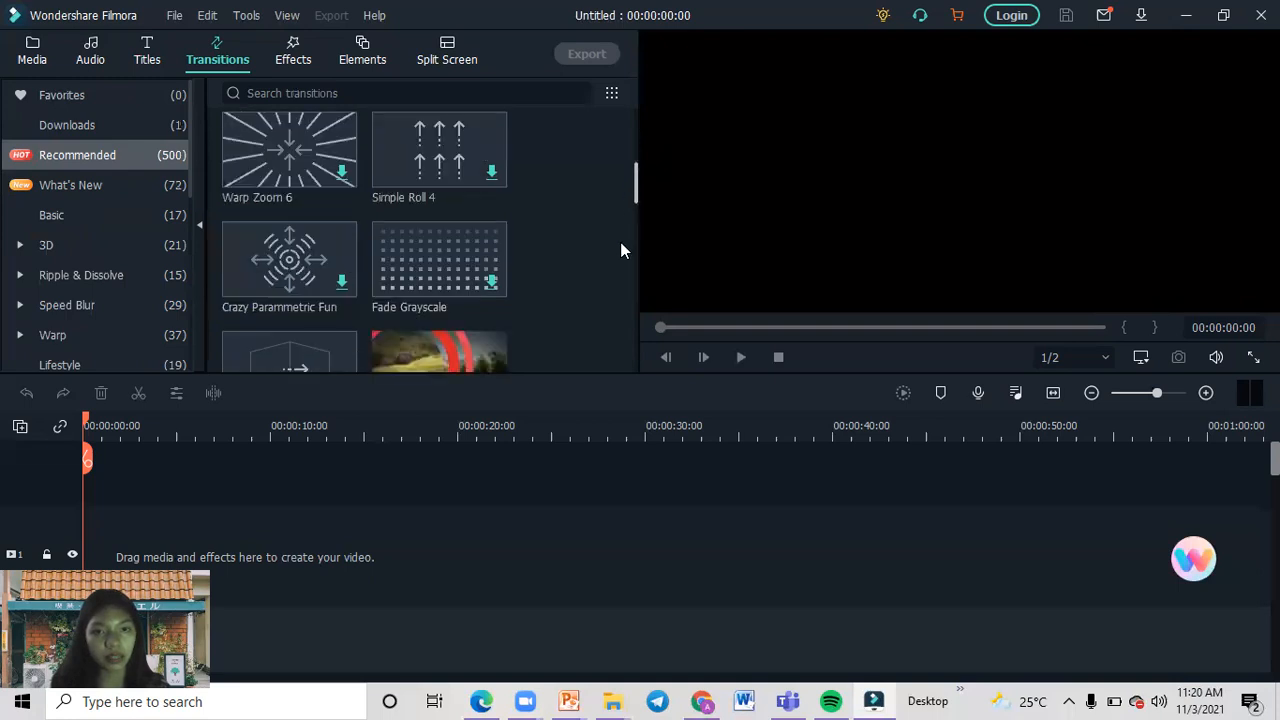
drag(626, 313, 632, 358)
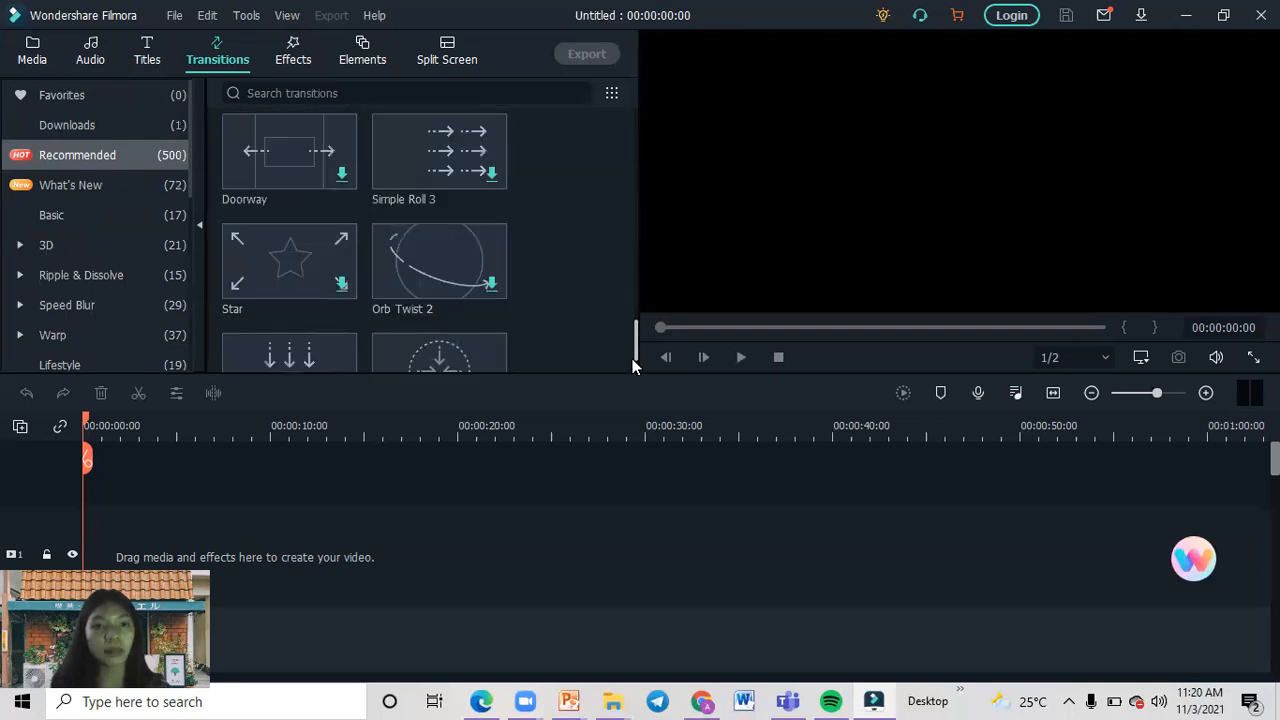
scroll(199, 160, down, 1)
drag(190, 168, 193, 317)
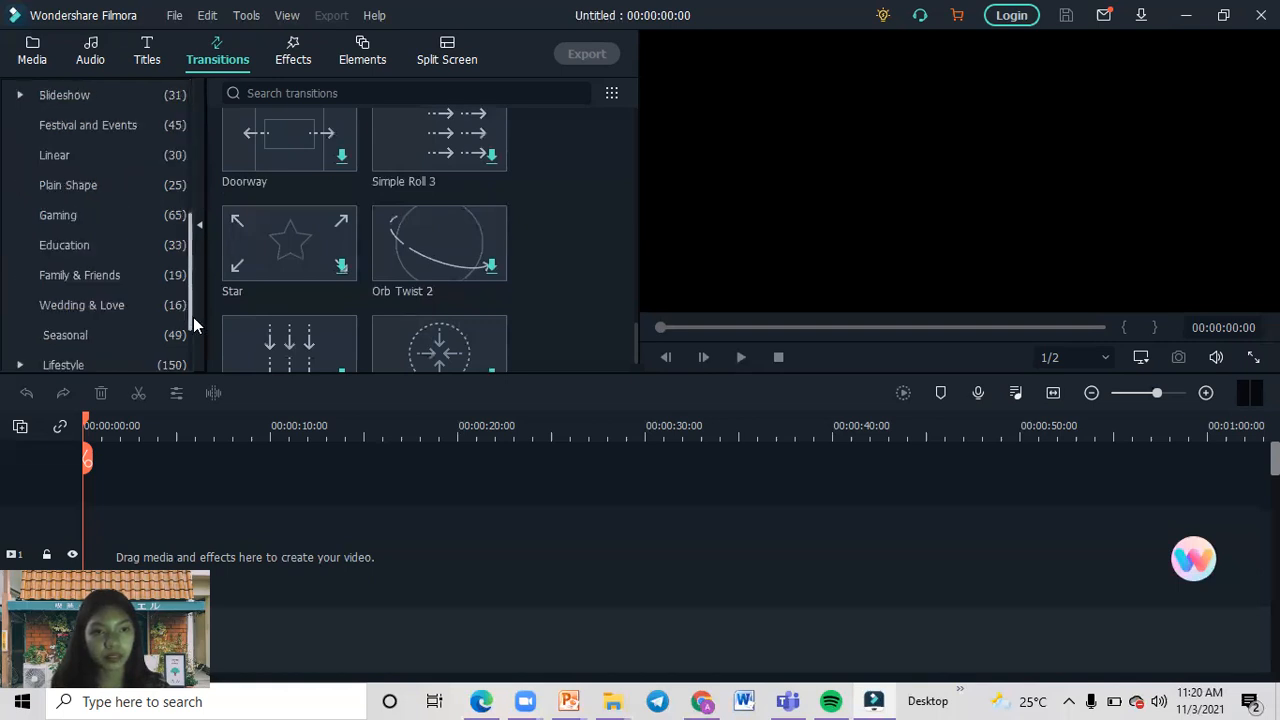
scroll(186, 188, up, 1)
scroll(197, 146, up, 3)
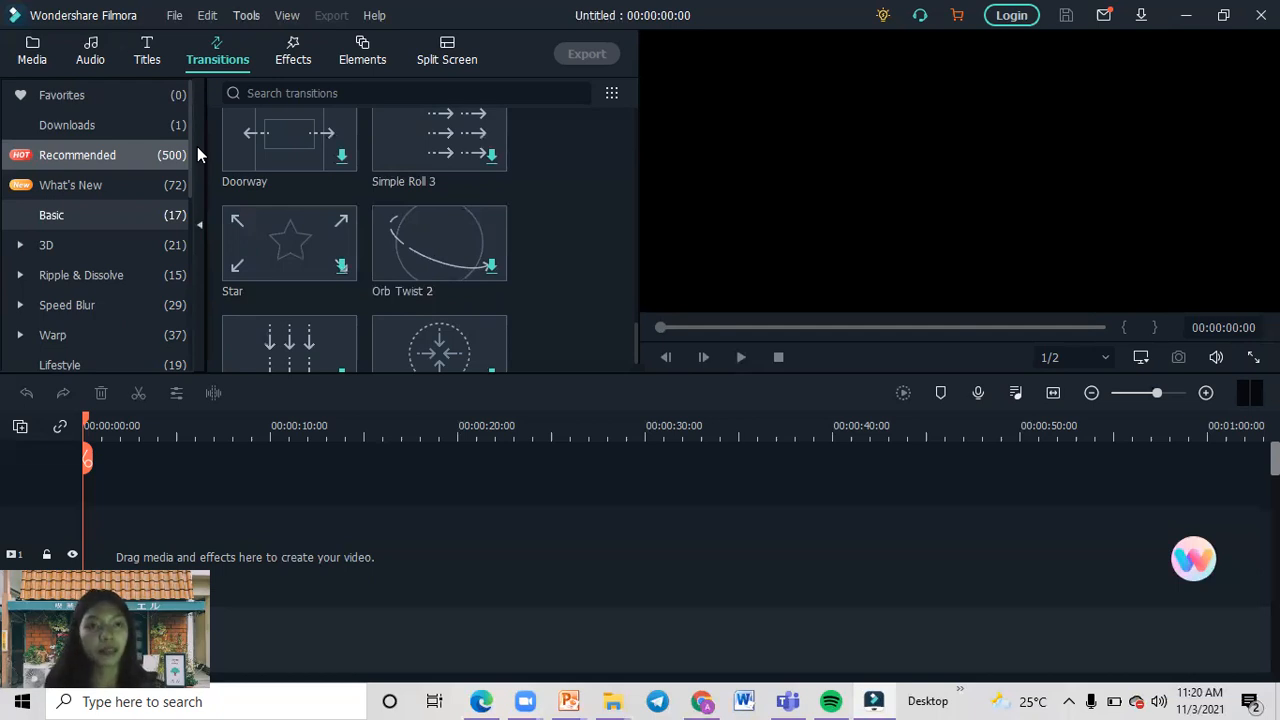
Examine the recommended video effects in the effects library.
click(293, 59)
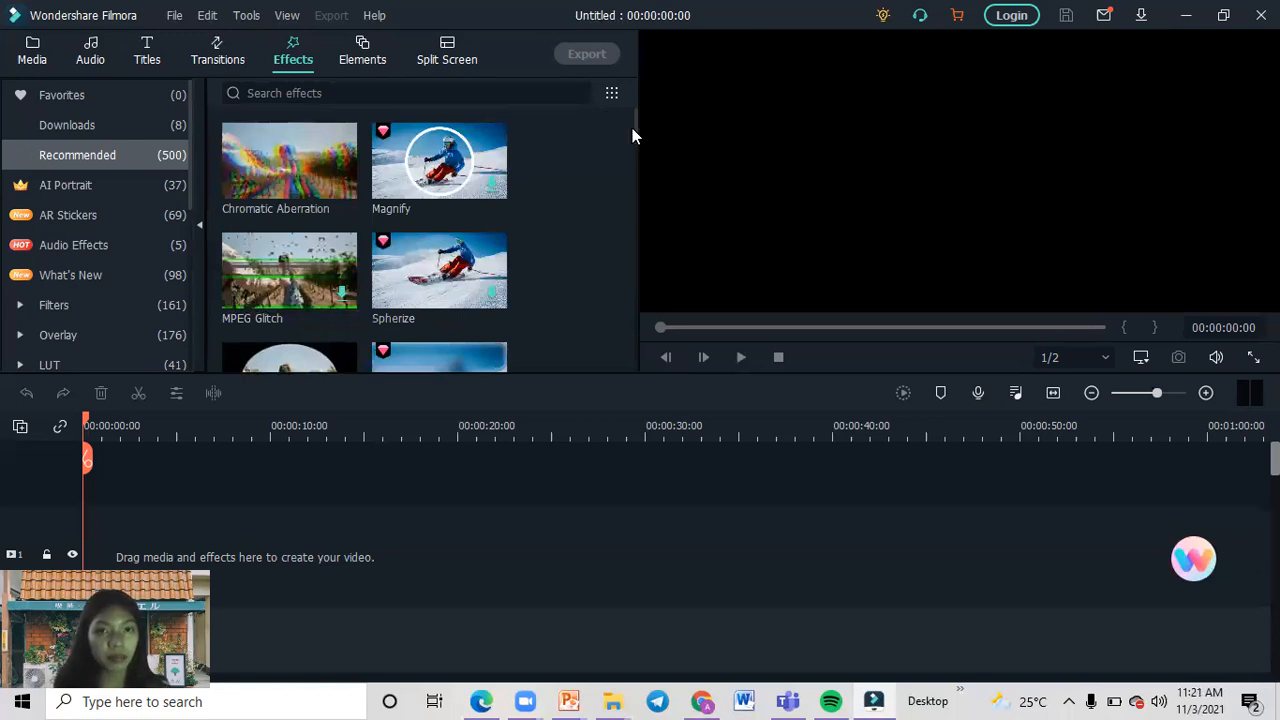
drag(638, 133, 636, 138)
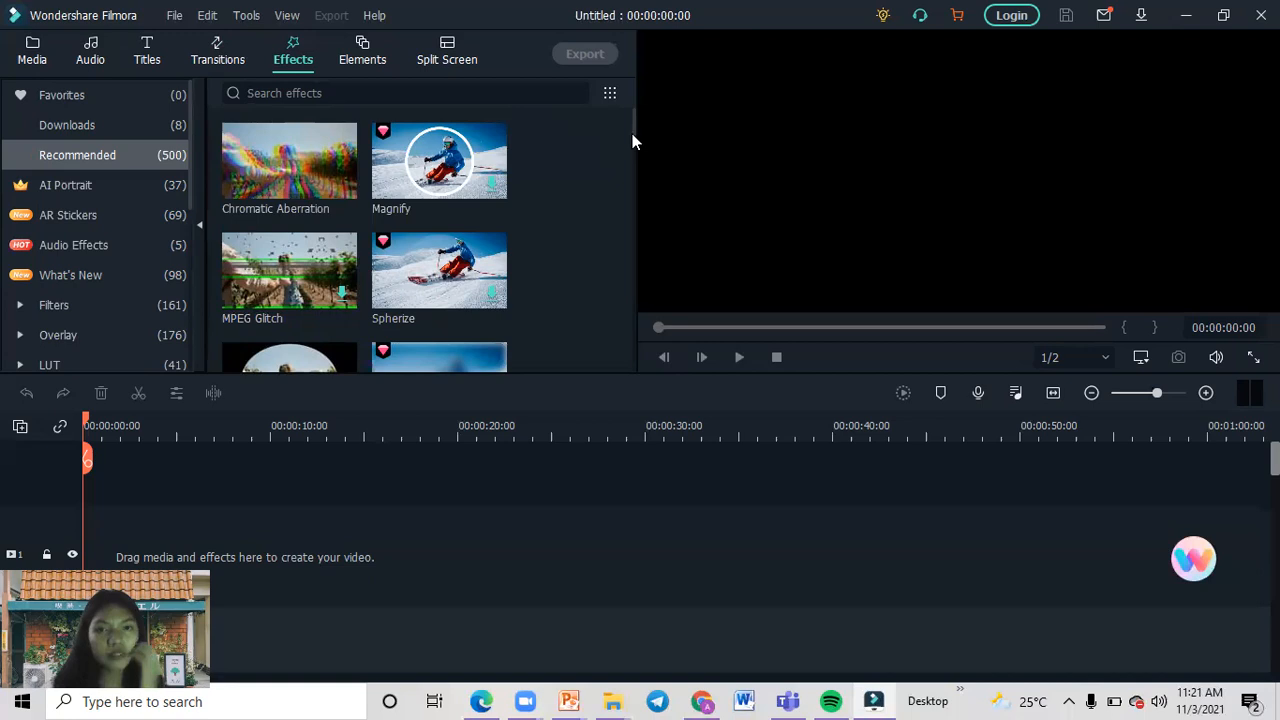
scroll(636, 150, down, 1)
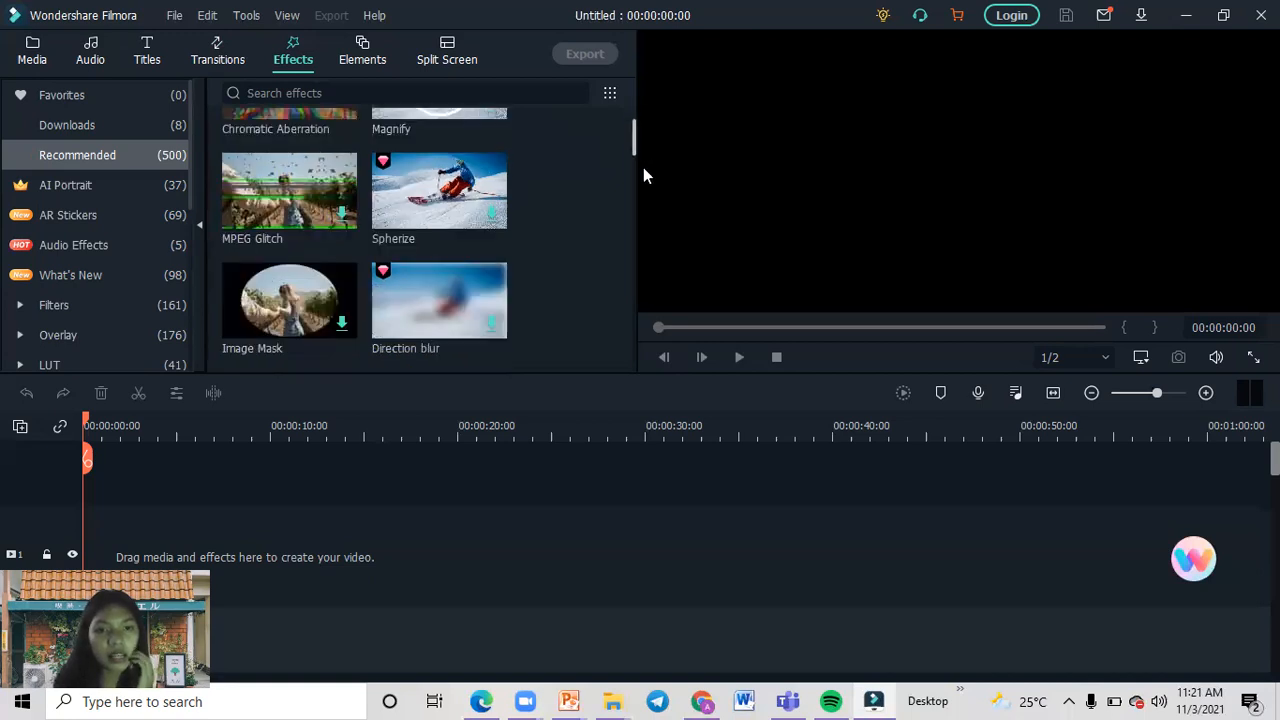
scroll(645, 176, down, 2)
scroll(645, 198, down, 1)
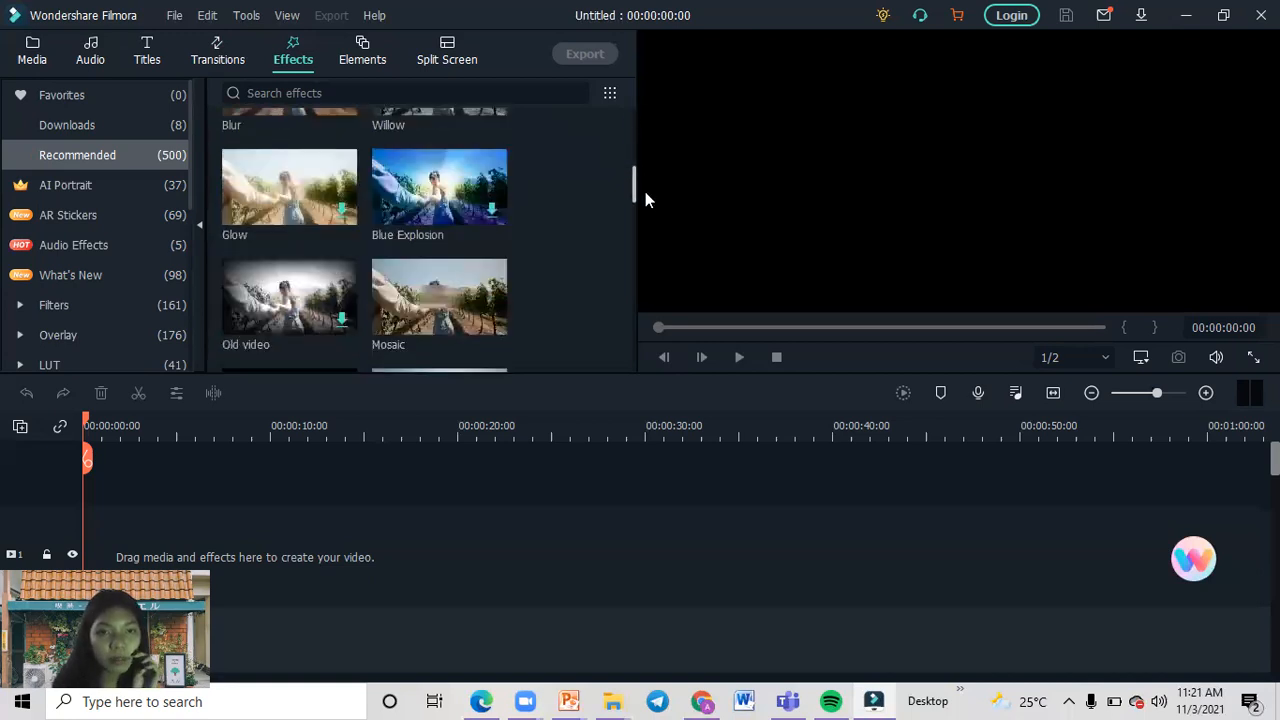
drag(645, 191, 644, 192)
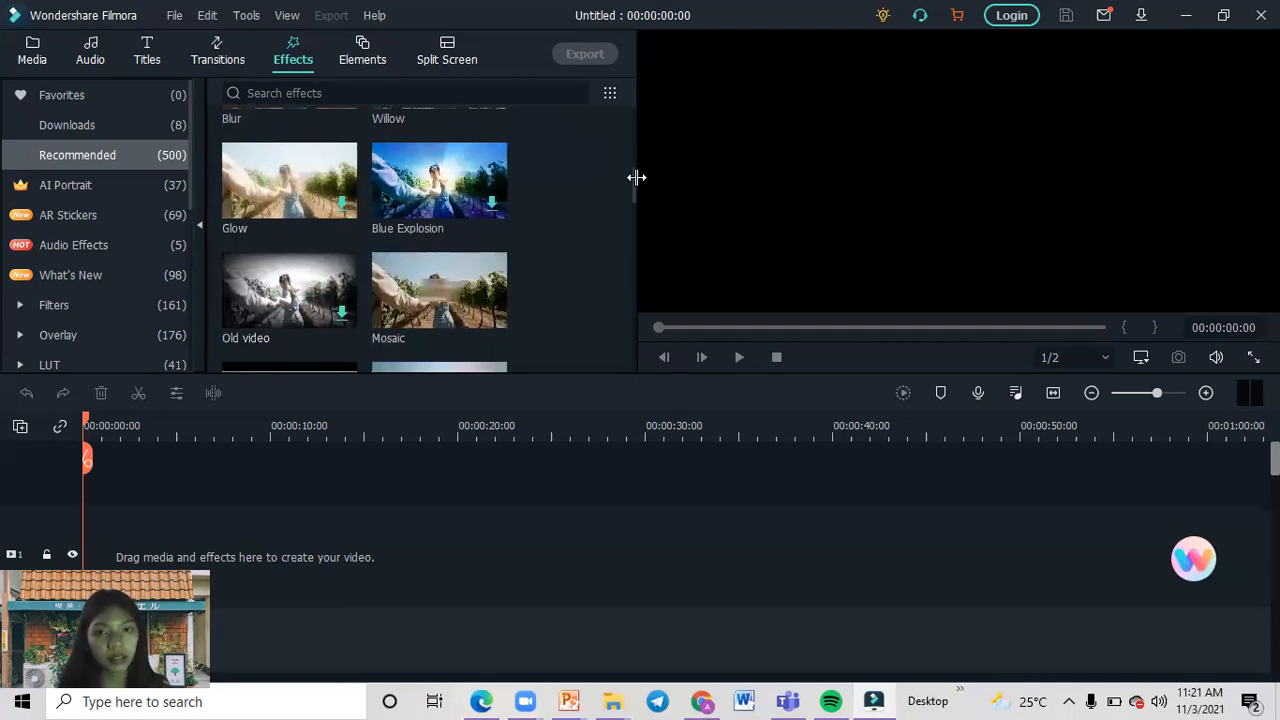
drag(635, 187, 630, 222)
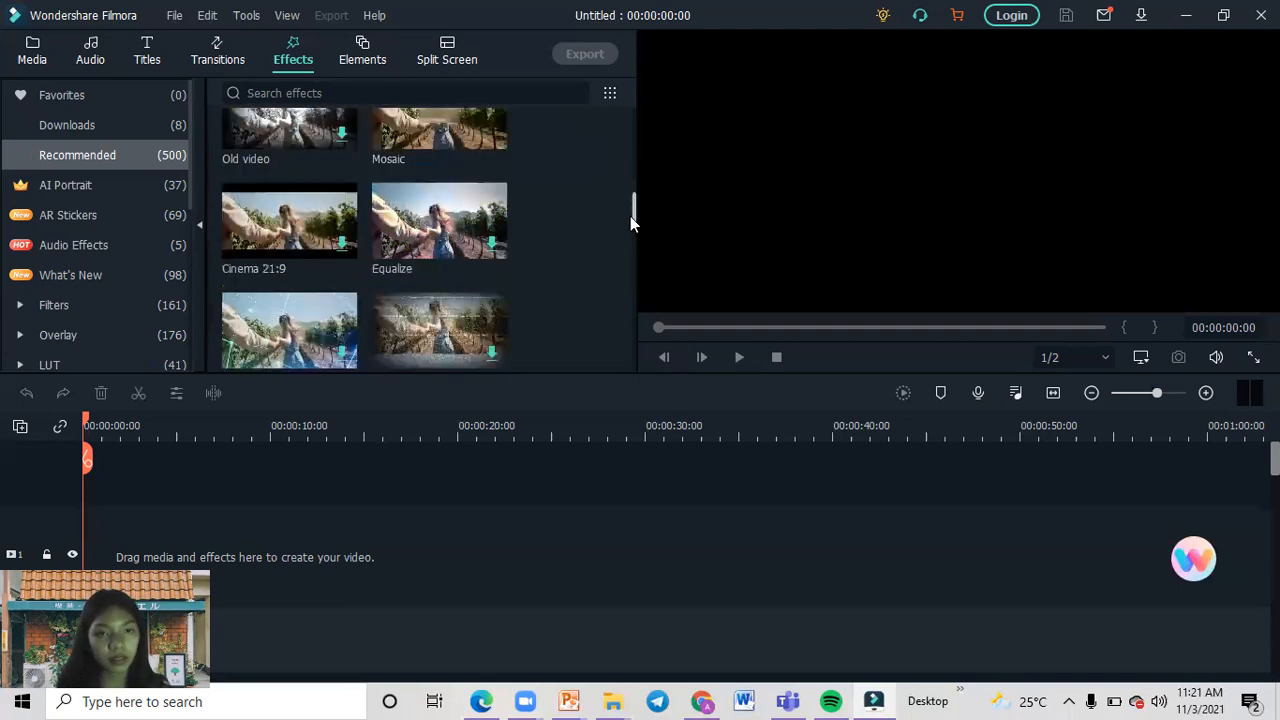
scroll(628, 242, down, 3)
scroll(275, 240, down, 2)
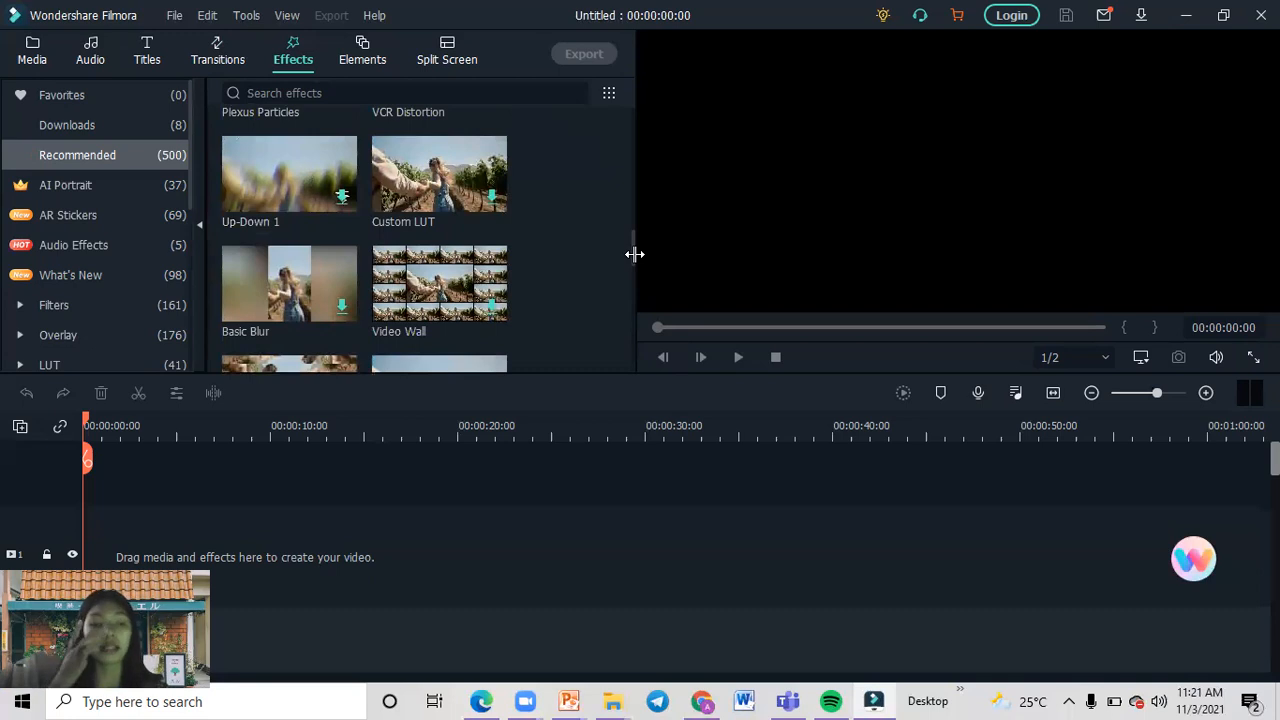
Look through the recommended elements and view the split-screen library.
click(362, 62)
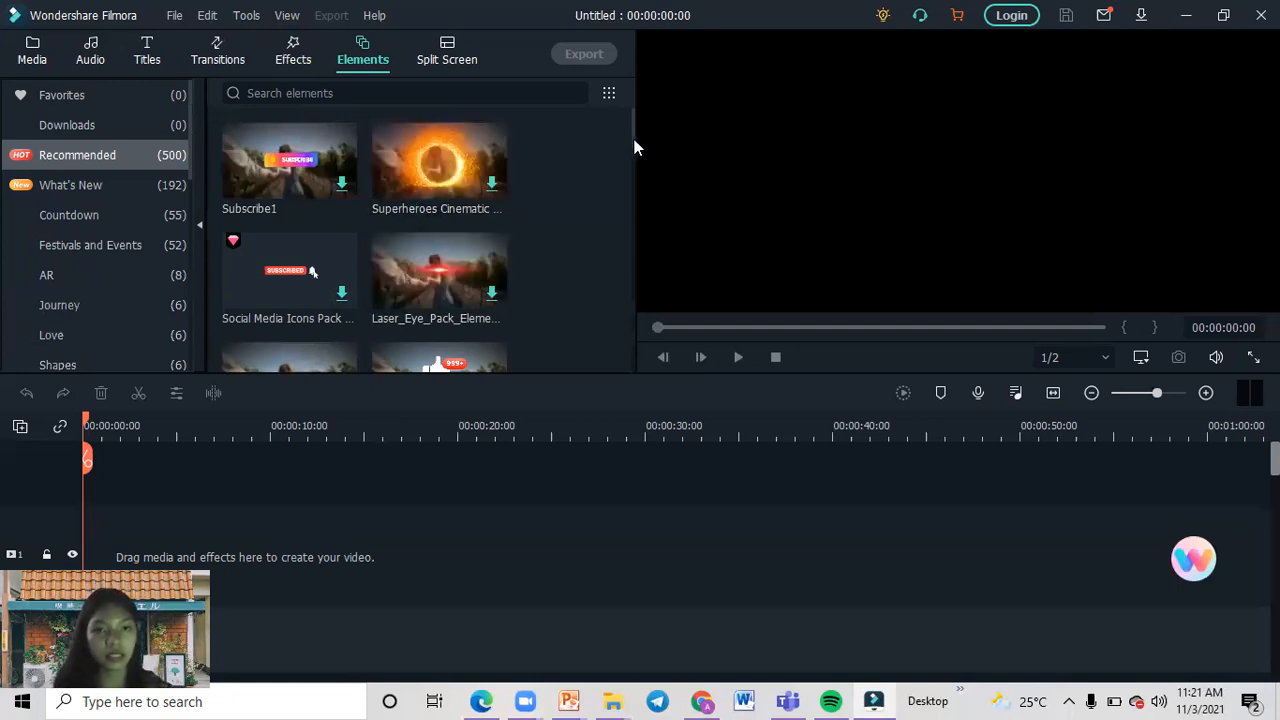
drag(638, 155, 643, 171)
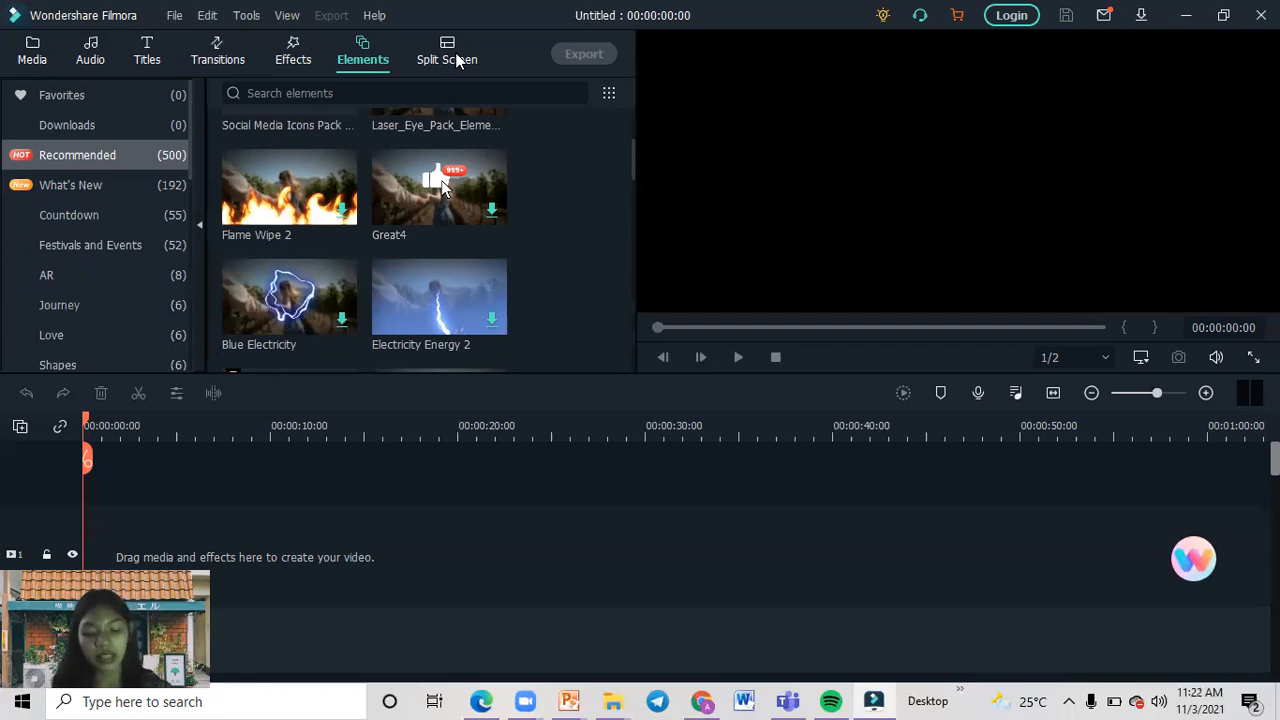
click(456, 61)
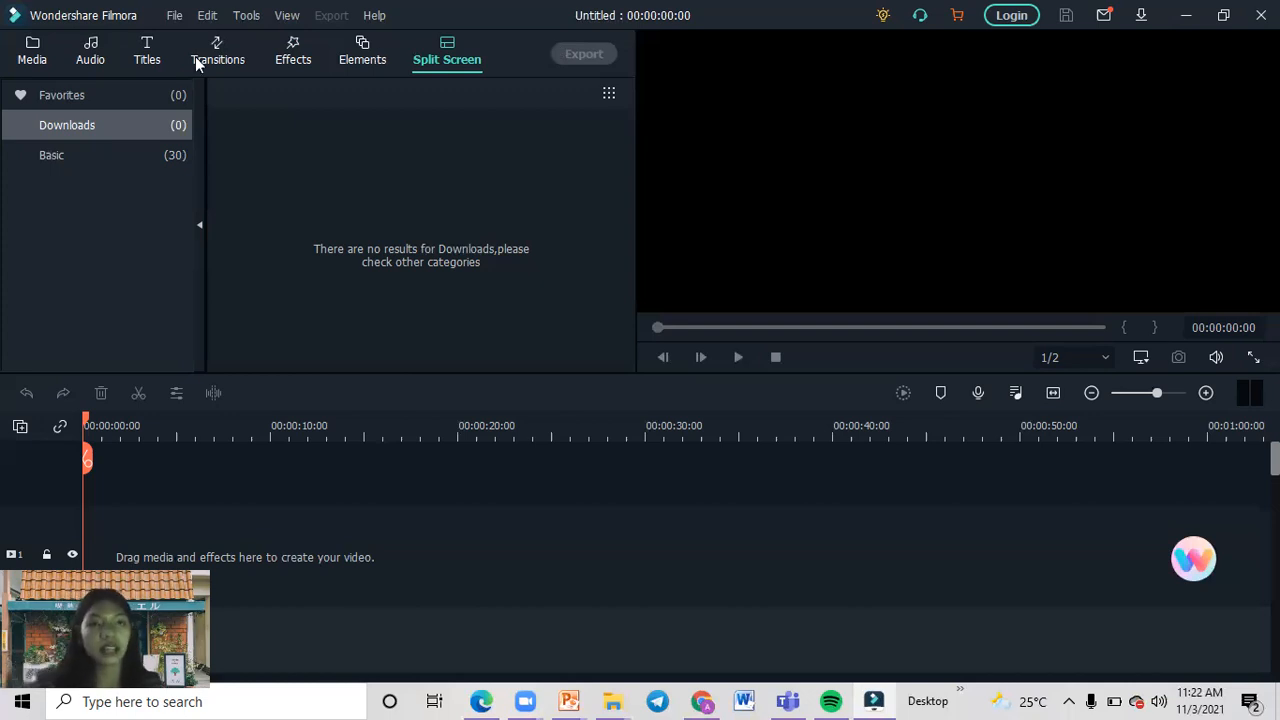
Start importing media and open the "kampus mengajar" folder in Downloads to reach its video files.
click(35, 42)
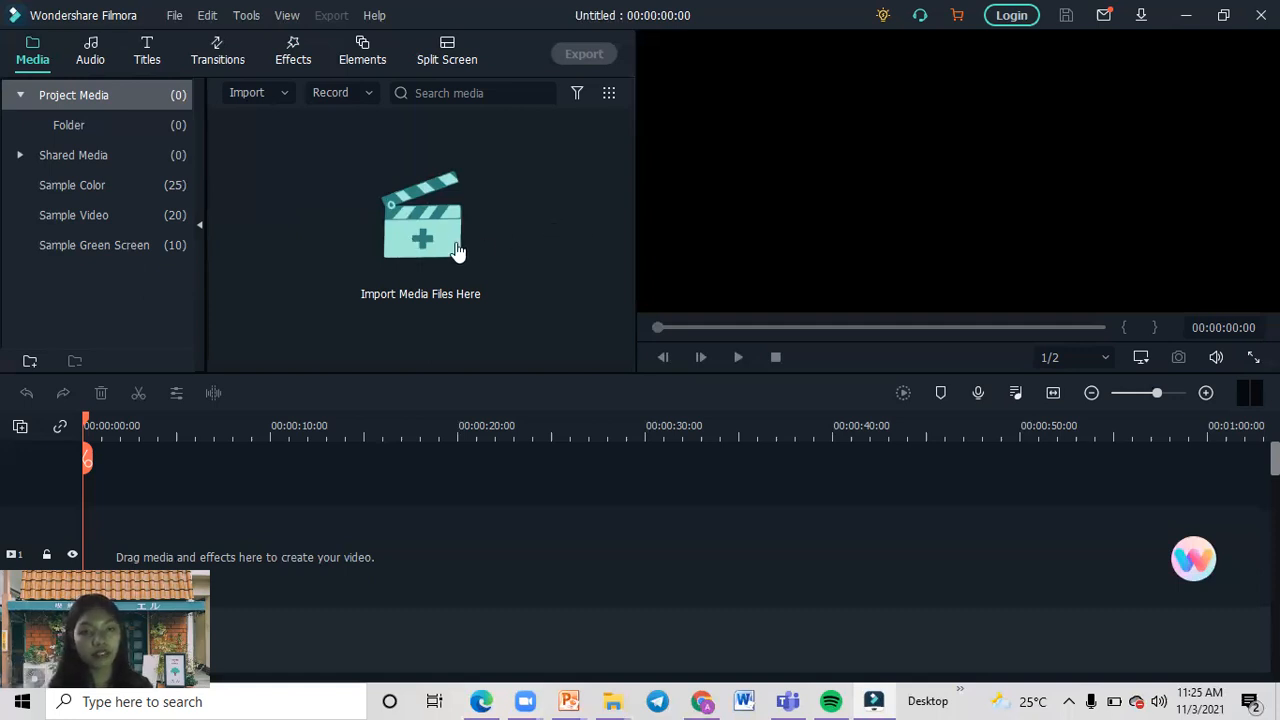
click(374, 246)
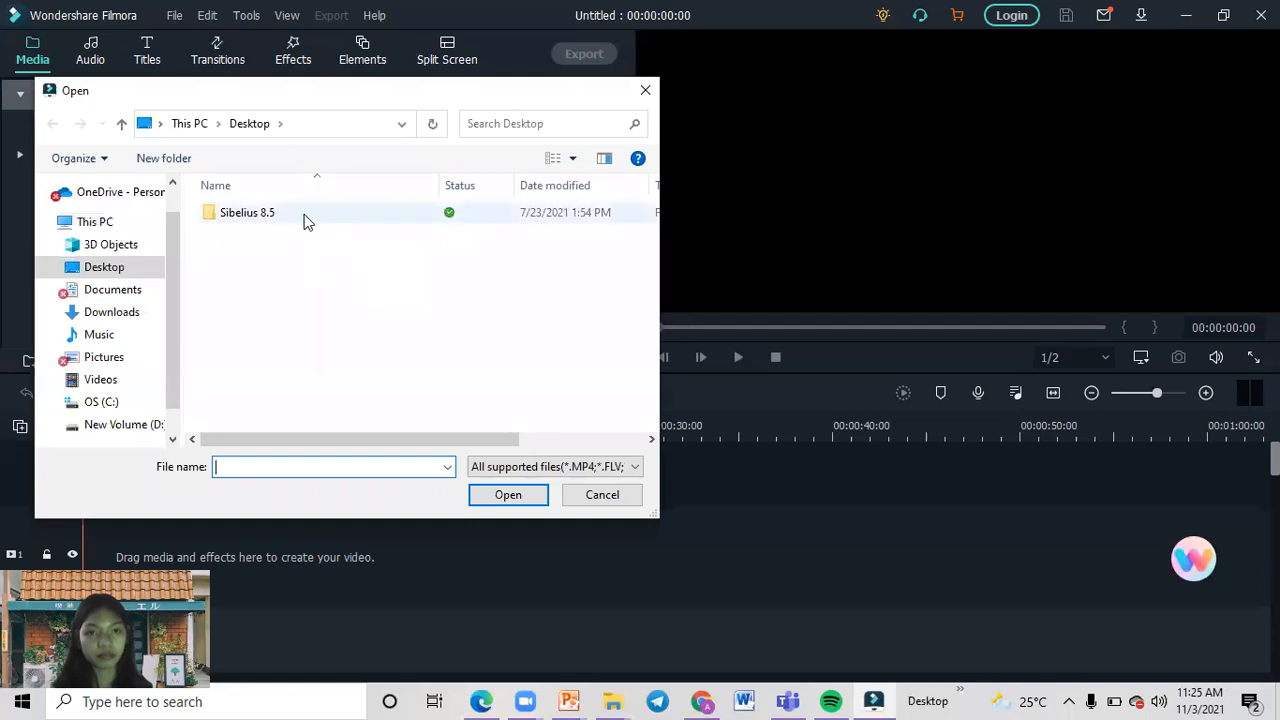
click(114, 316)
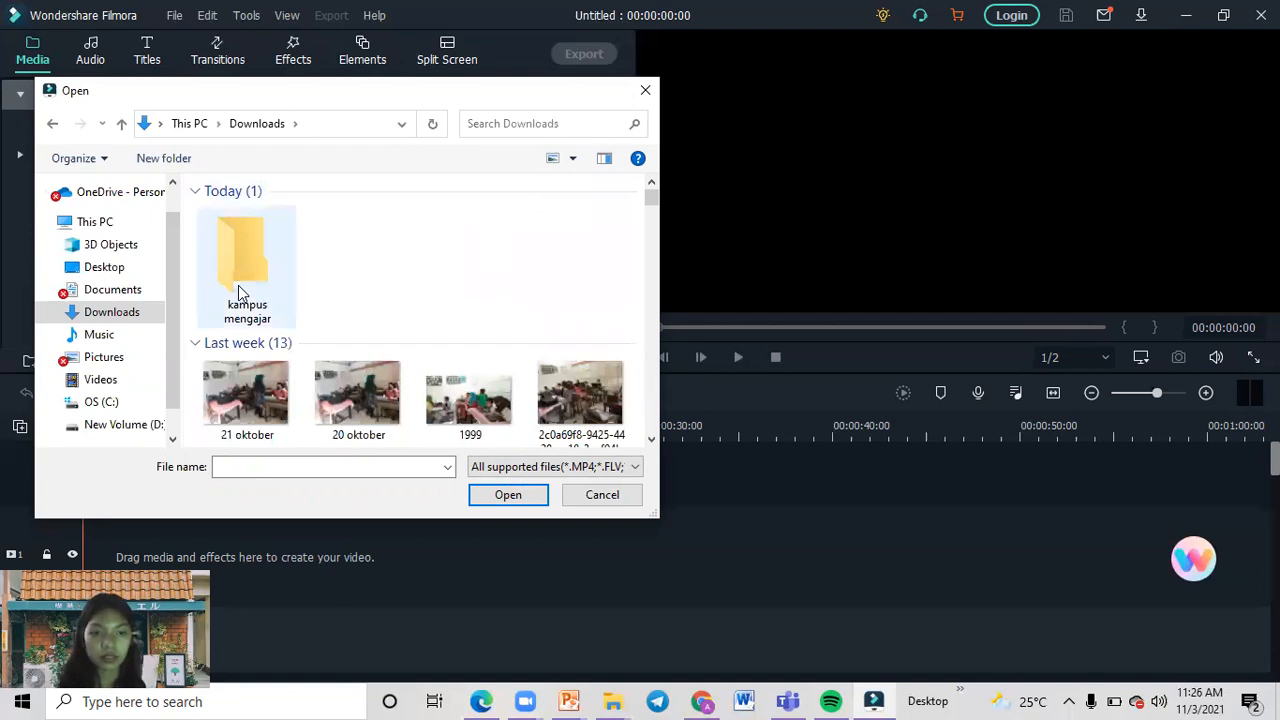
click(238, 285)
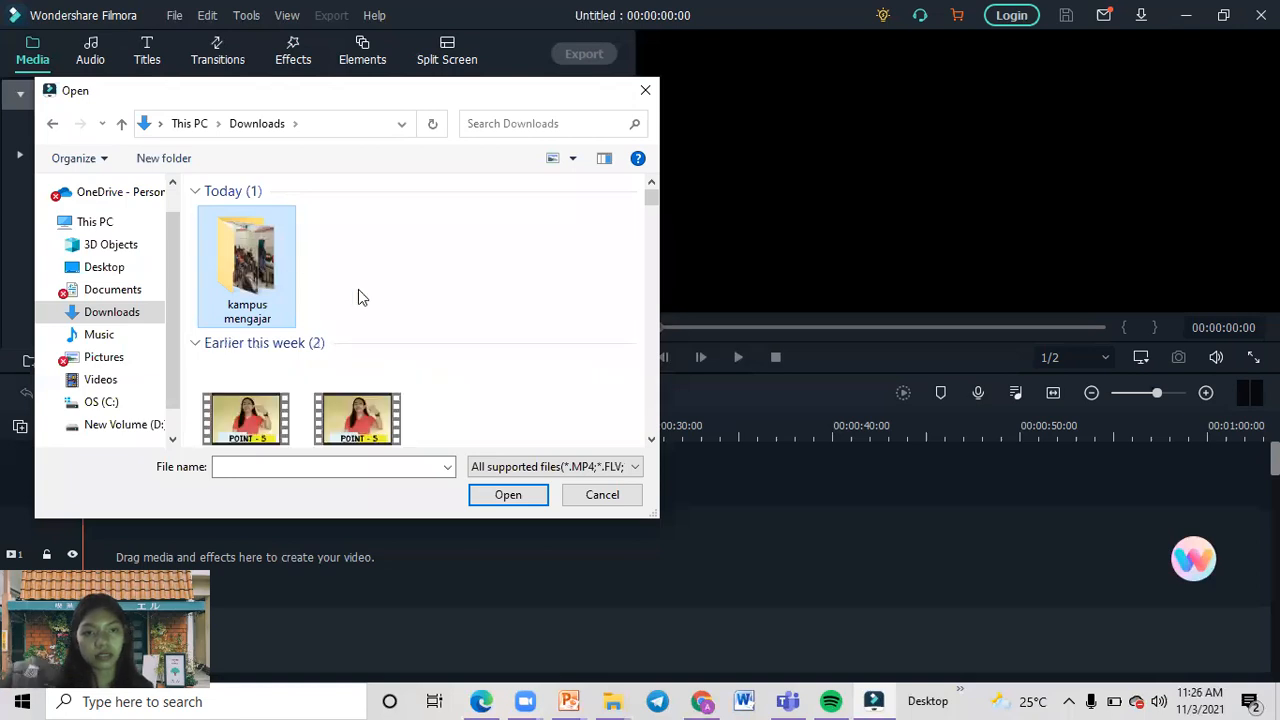
double_click(208, 266)
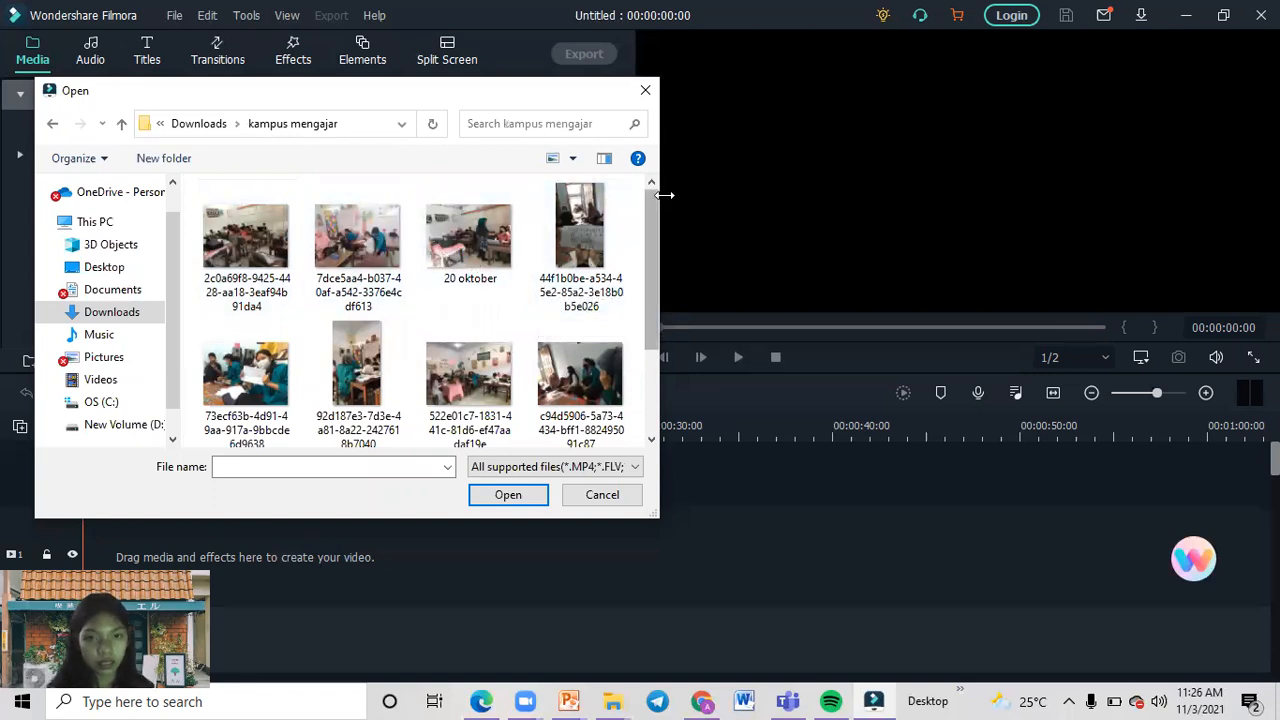
drag(650, 215, 647, 304)
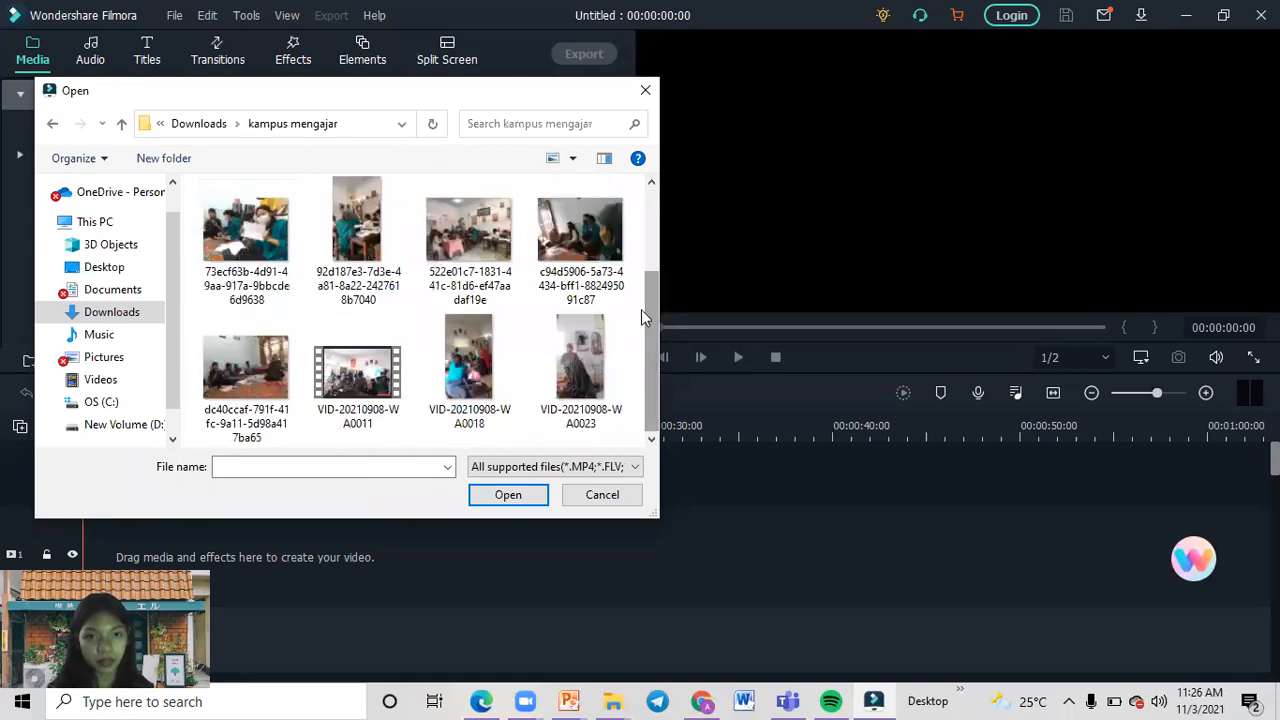
Import the photos beginning 73ecf63b and 522e01c7 and the videos VID-20210908-WA0011, VID-20210908-WA0018 and VID-20210908-WA0023.
click(362, 378)
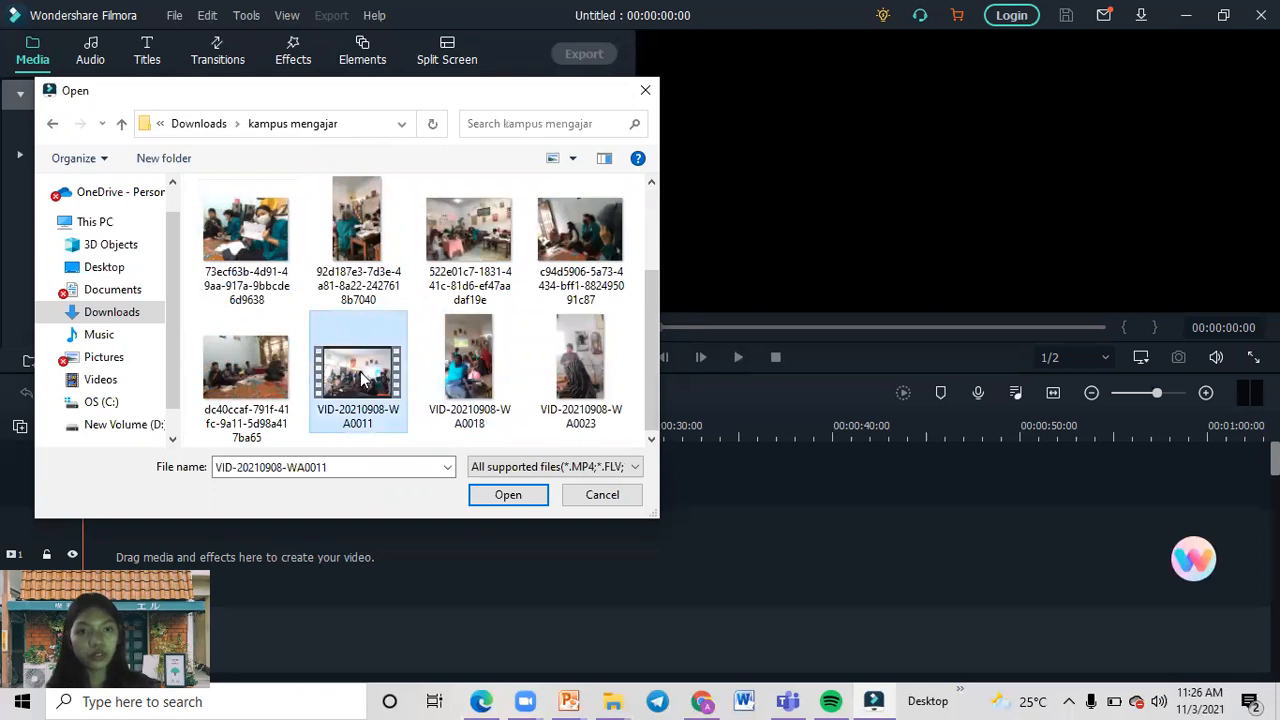
ctrl+click(468, 365)
ctrl+click(245, 252)
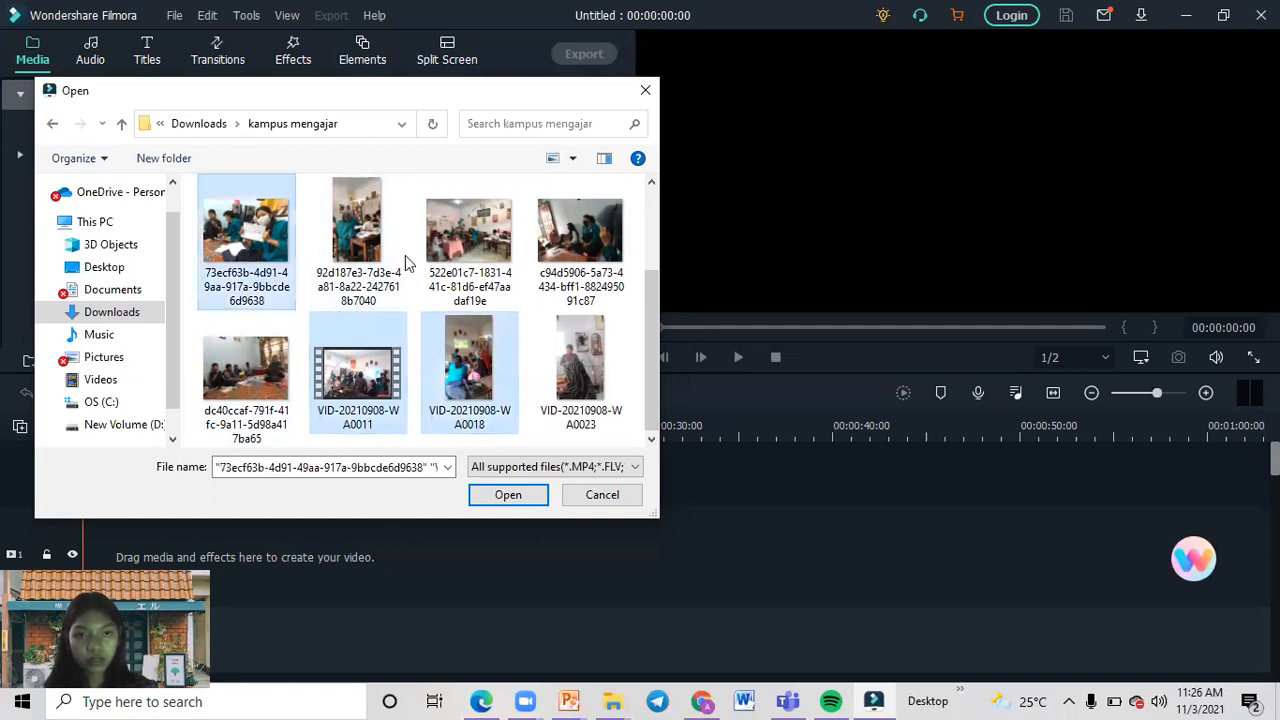
ctrl+click(553, 366)
ctrl+click(487, 288)
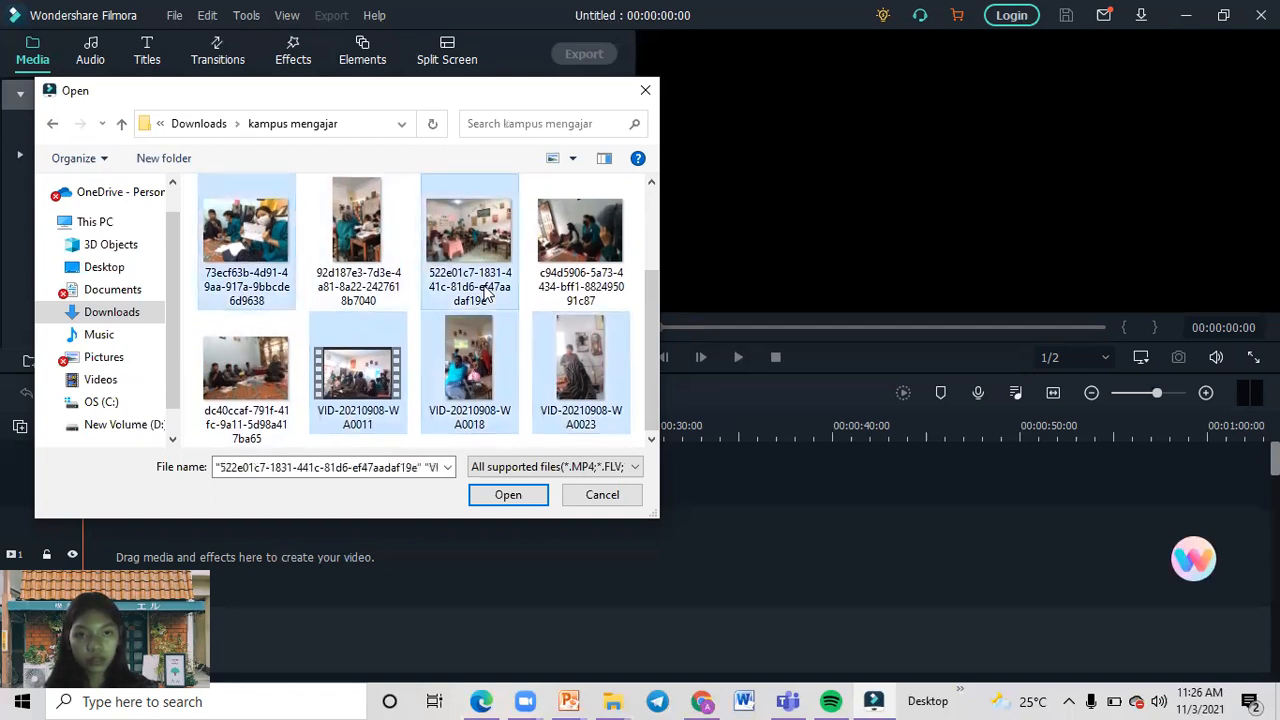
click(508, 495)
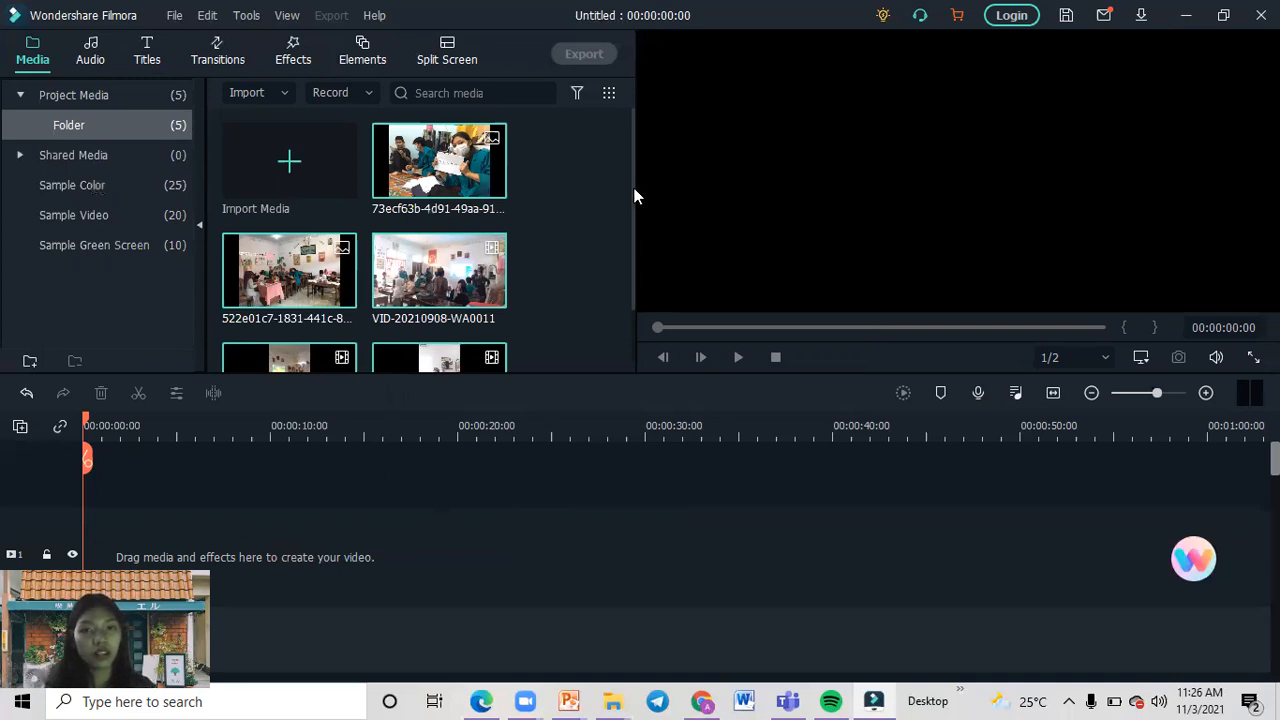
Look through the imported photos and videos in the project media folder.
drag(634, 192, 626, 281)
scroll(600, 200, up, 2)
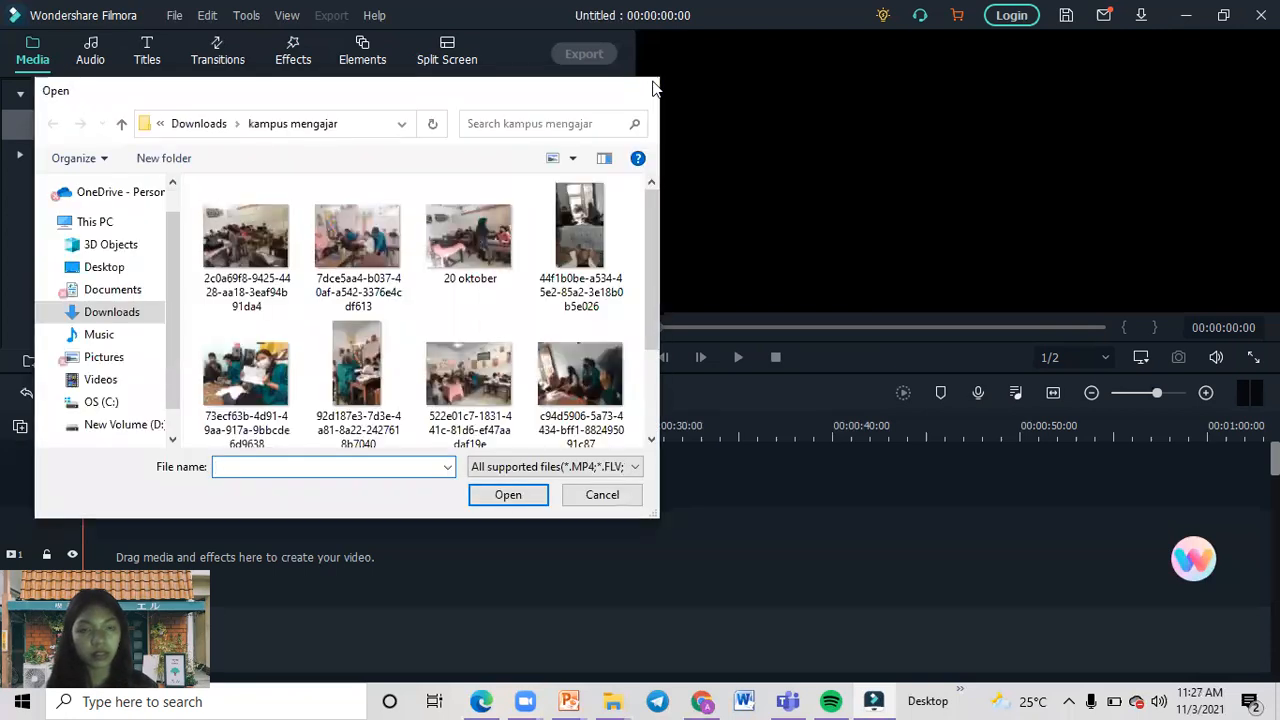
click(650, 88)
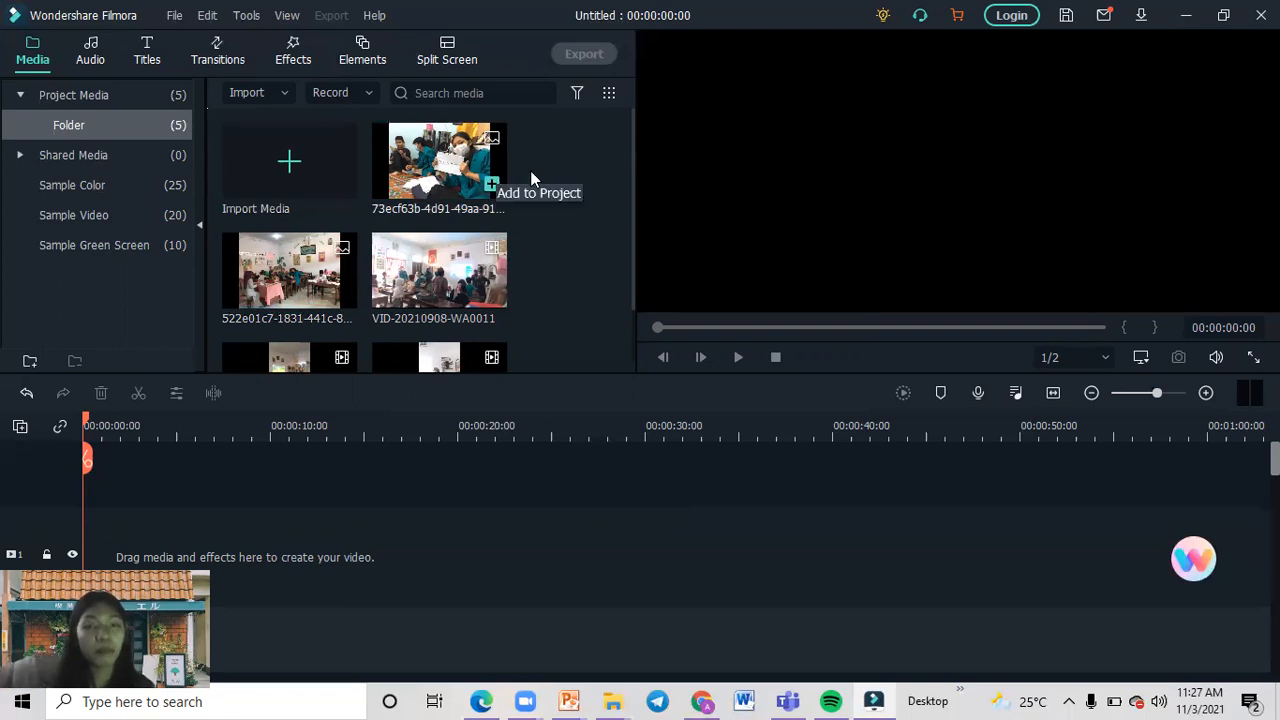
click(464, 178)
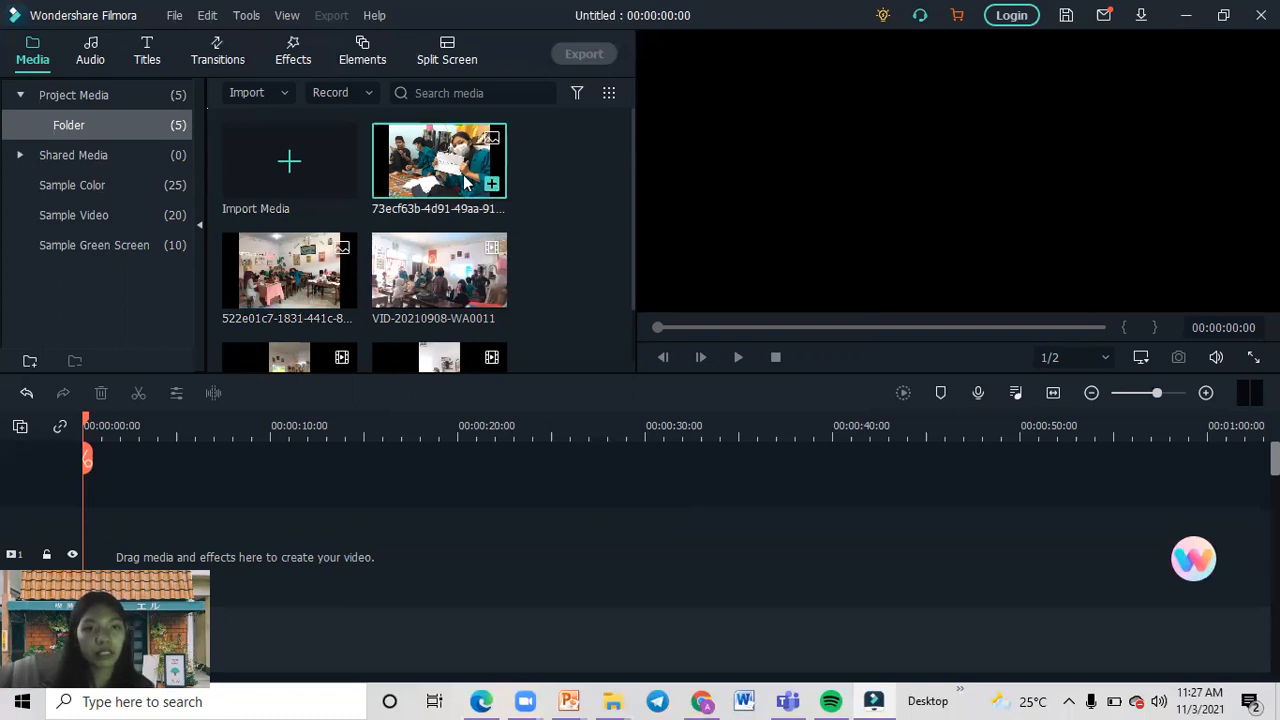
scroll(463, 174, down, 2)
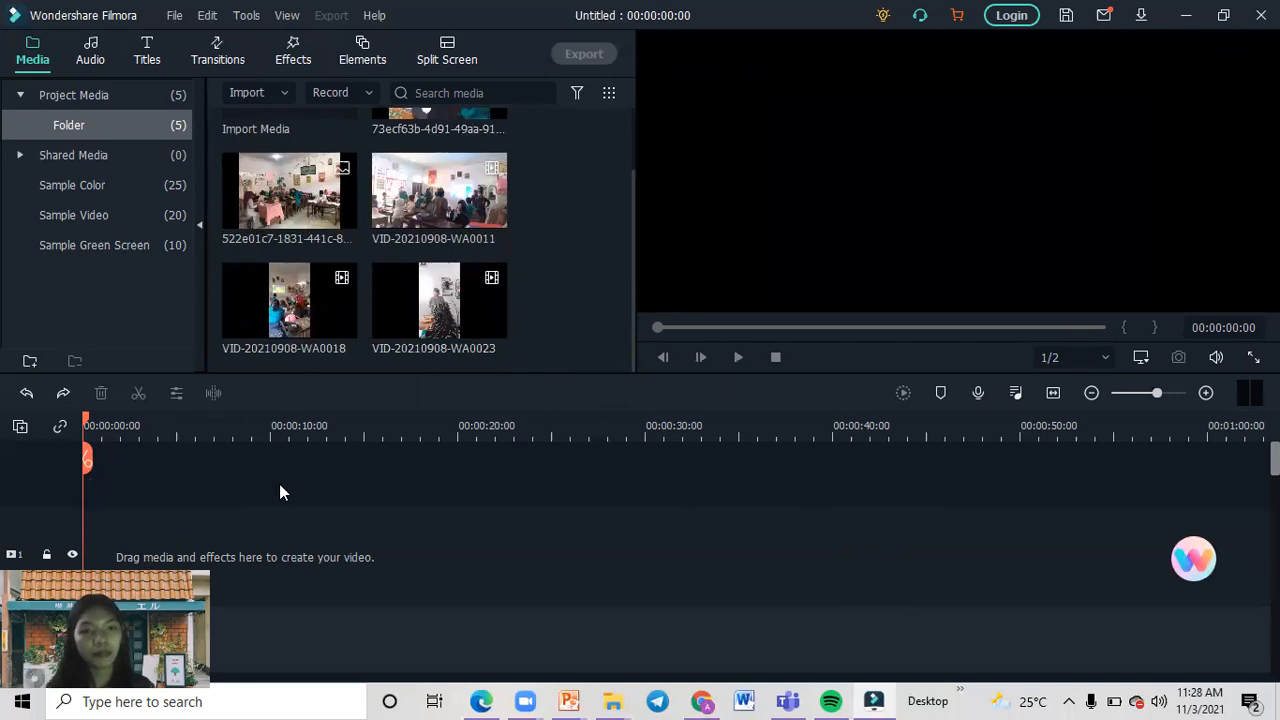
click(450, 205)
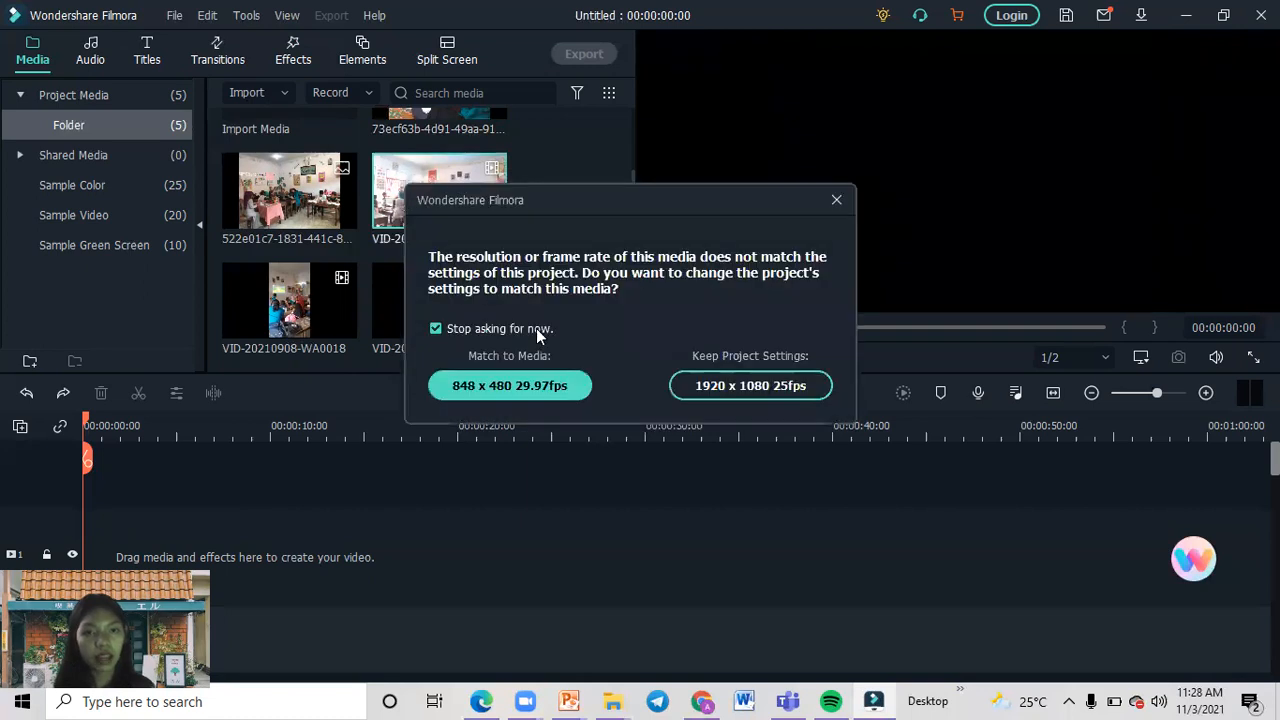
click(834, 202)
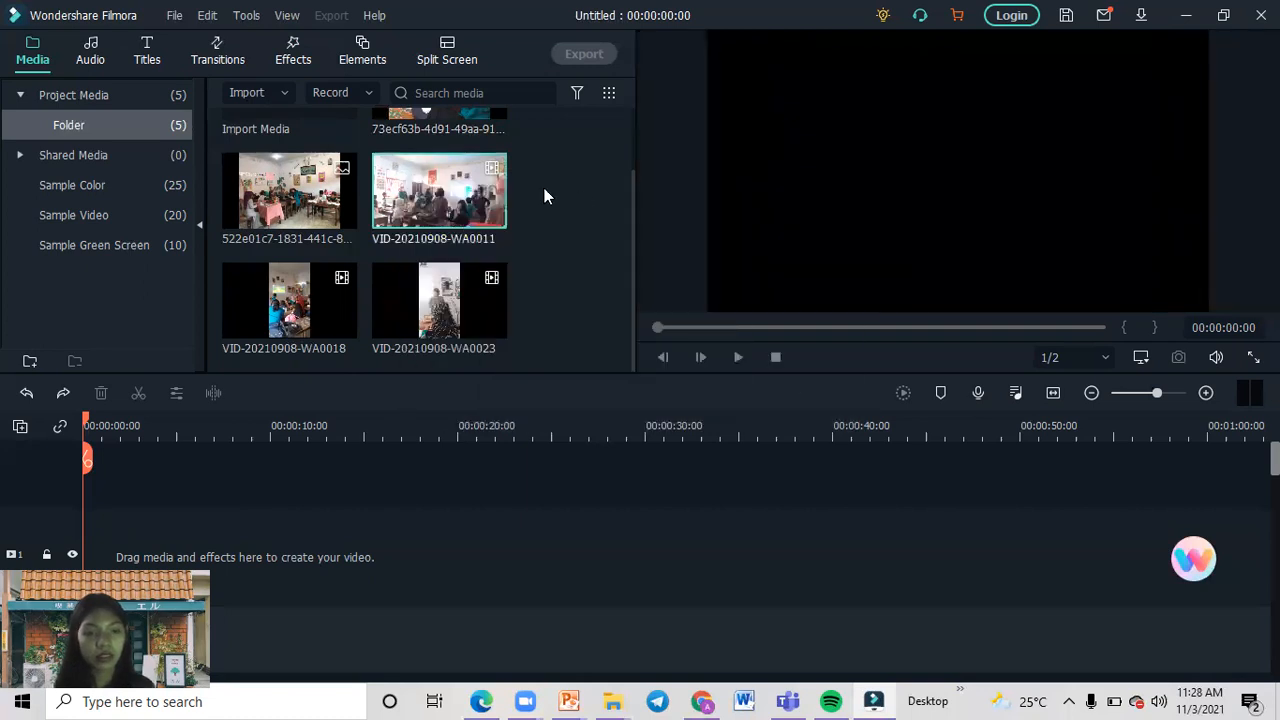
click(27, 393)
Place VID-20210908-WA0011 at the start of the timeline and match the project settings to the media at 848 x 480, 29.97fps.
mouse_move(492, 226)
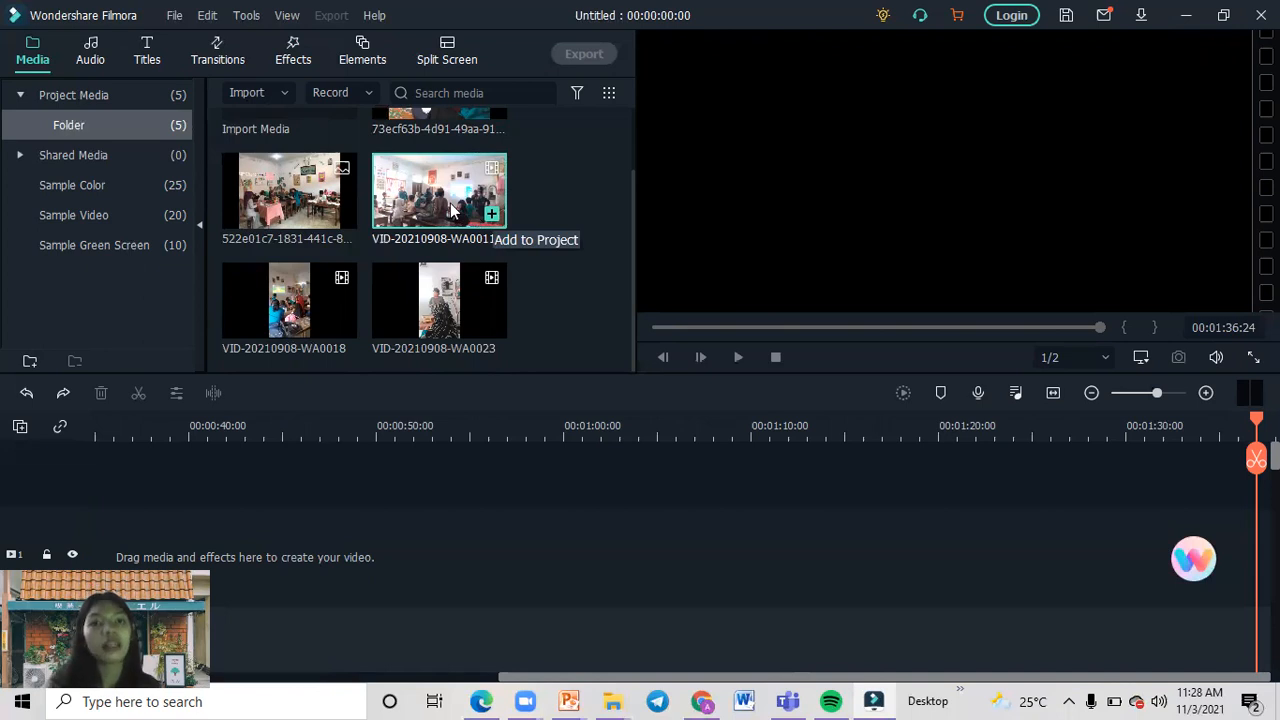
drag(450, 208, 88, 469)
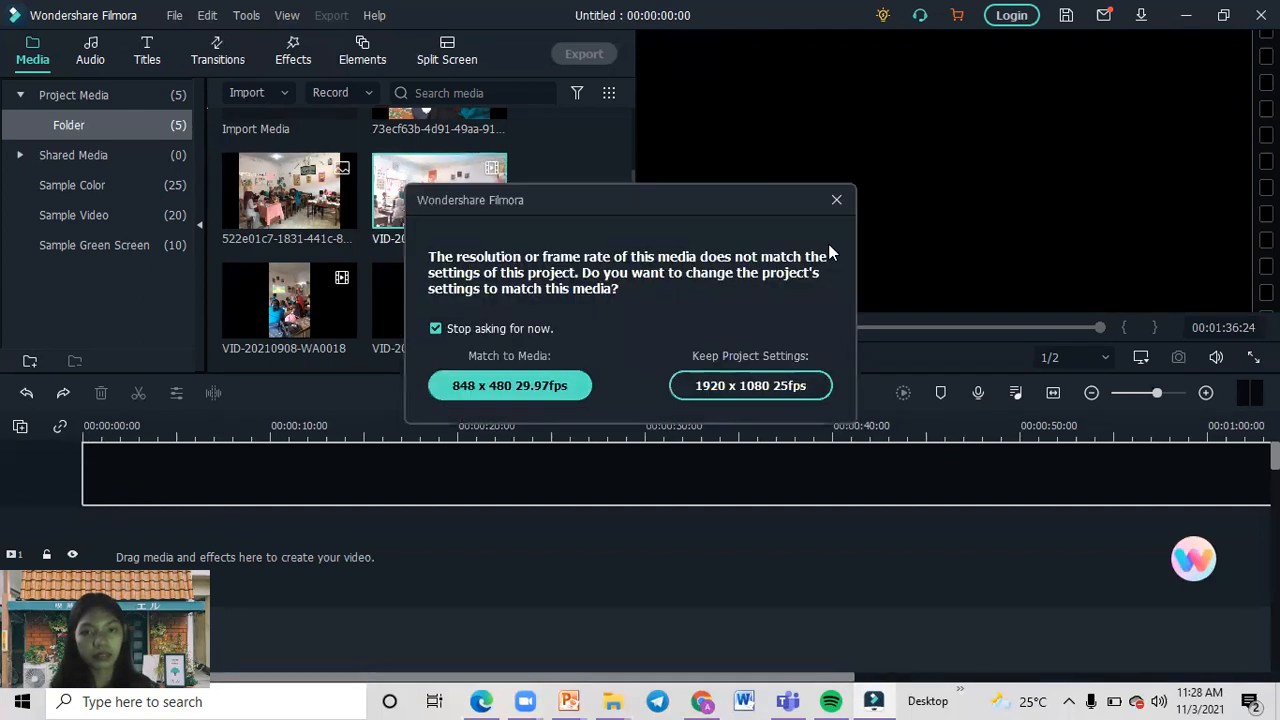
click(503, 396)
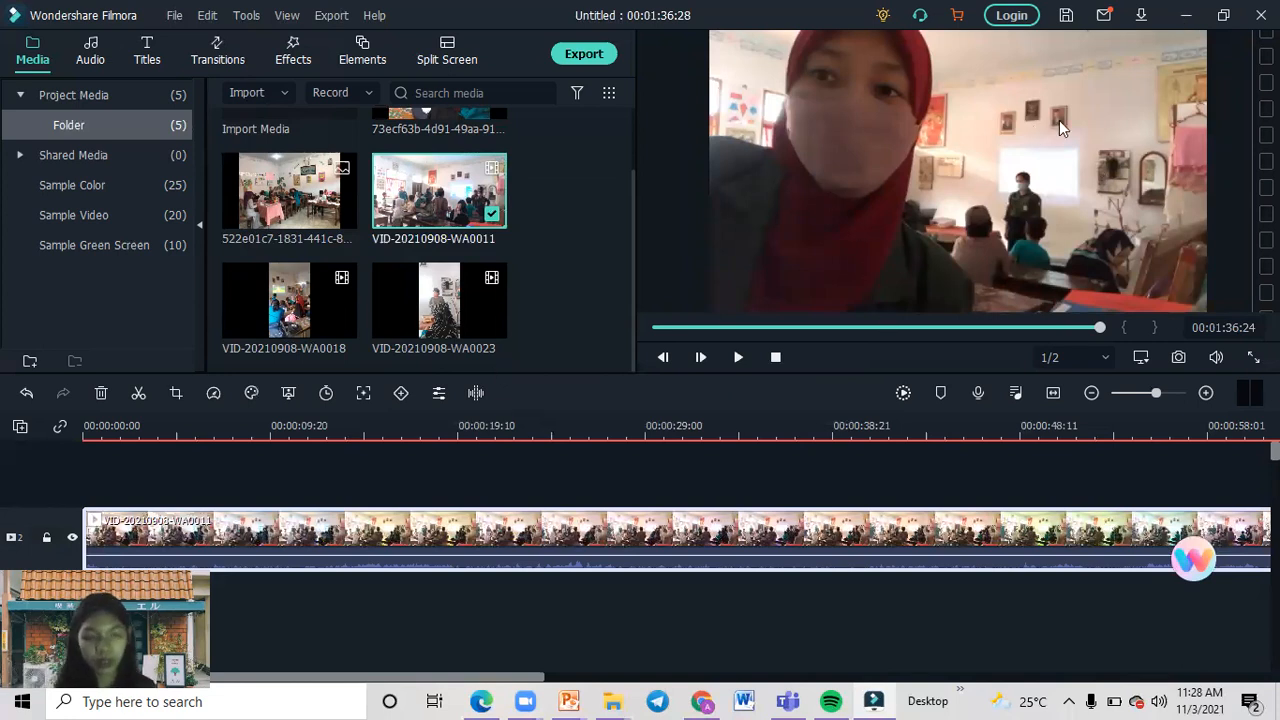
Delete the video clip from the timeline and undo the deletion.
click(99, 401)
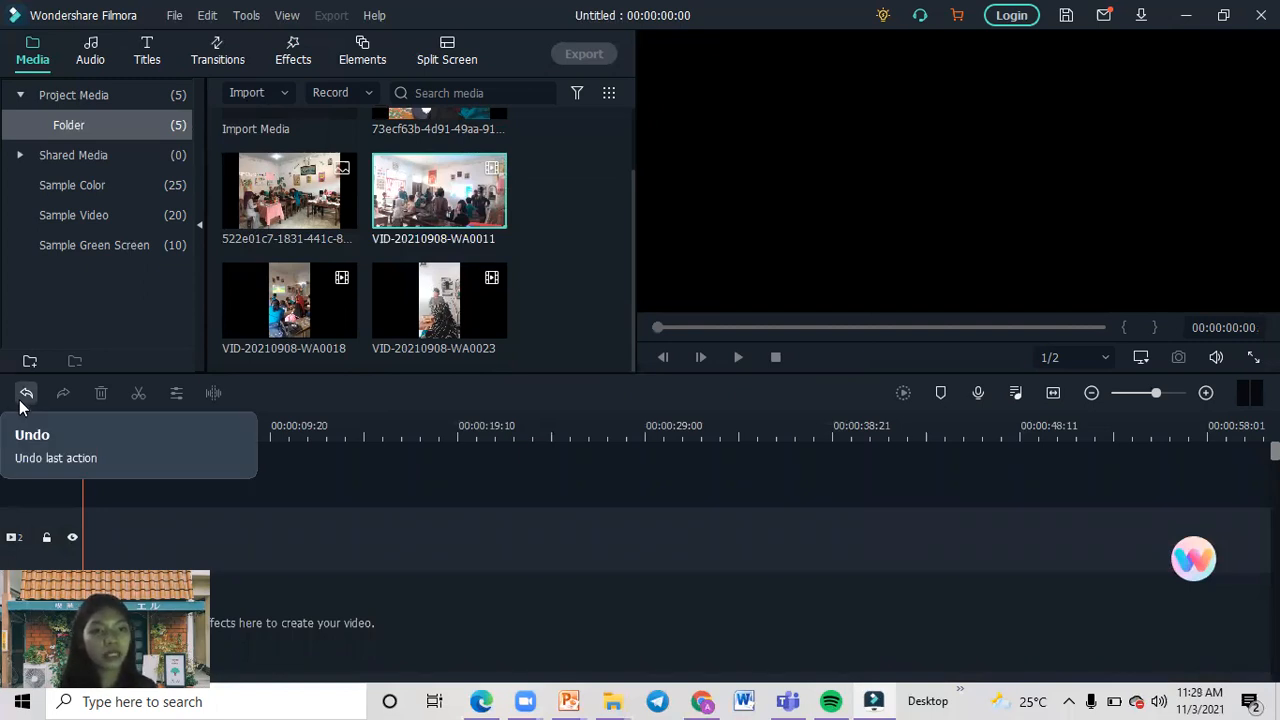
click(26, 393)
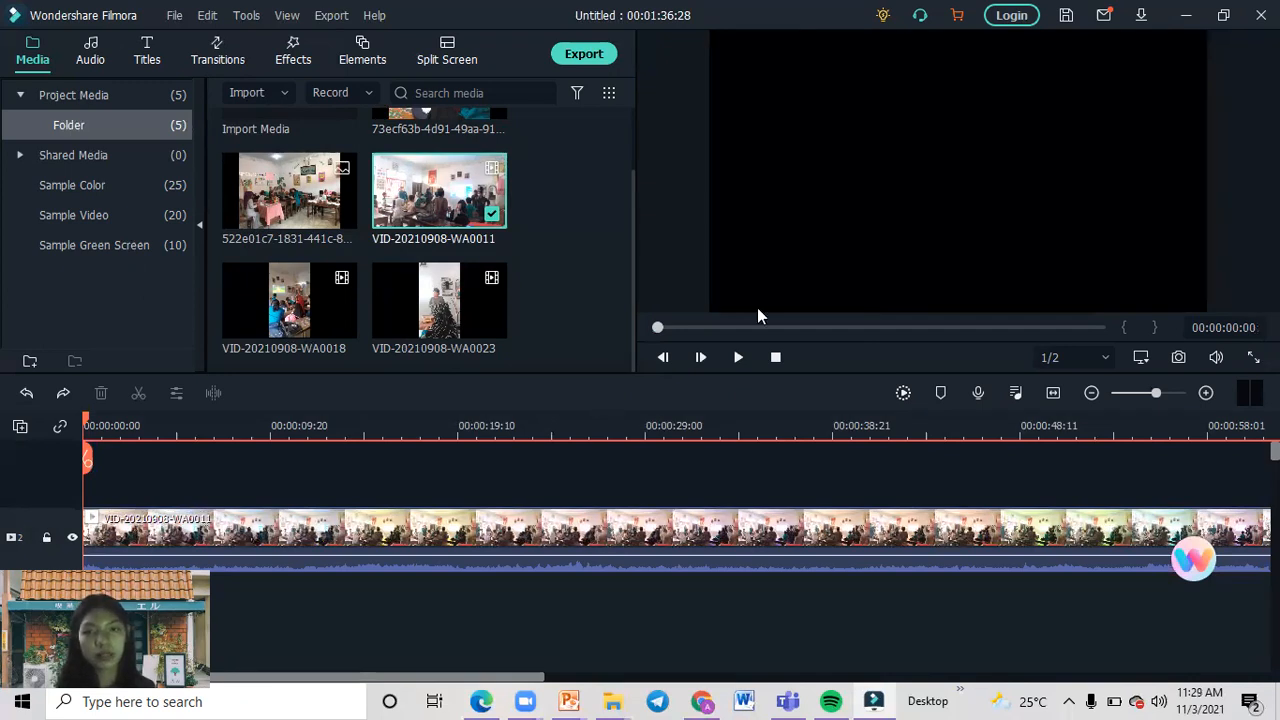
Play the first few seconds of the video clip and return the playhead to the start of the timeline.
click(737, 358)
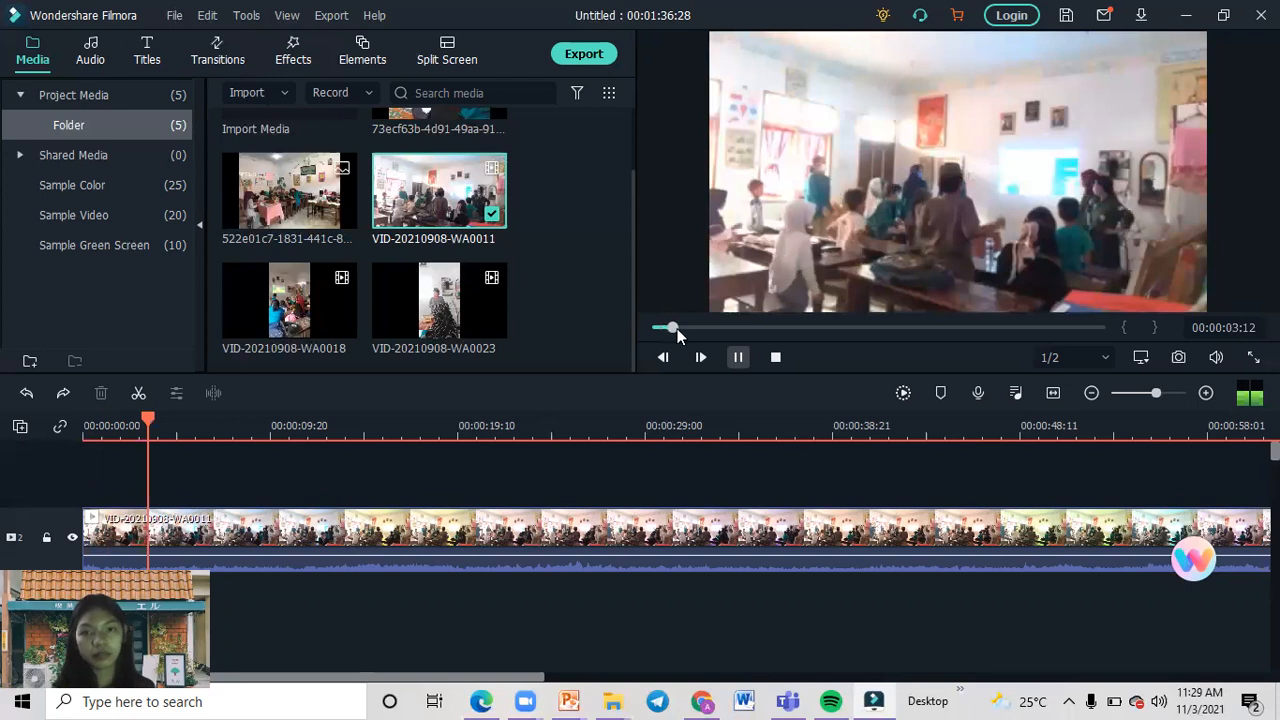
click(737, 358)
drag(145, 420, 83, 430)
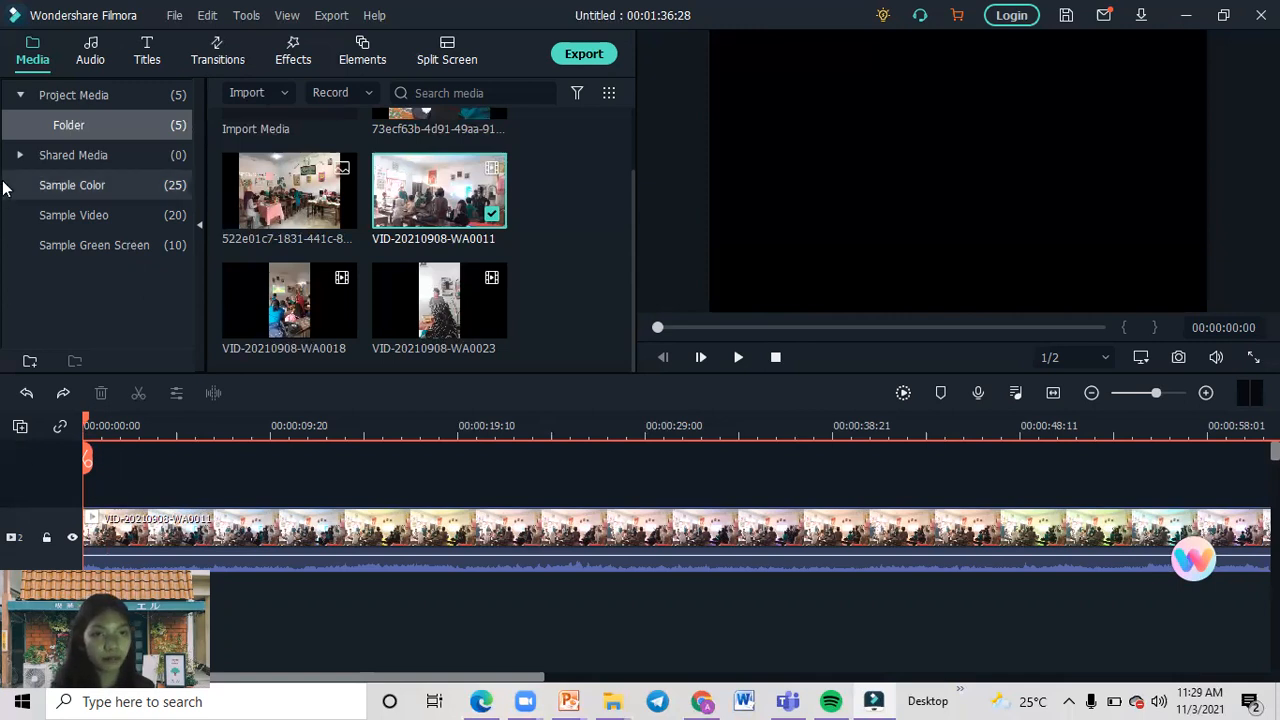
Download the Opener 2 title from the recommended titles and place it at the start of the timeline above the video.
click(147, 55)
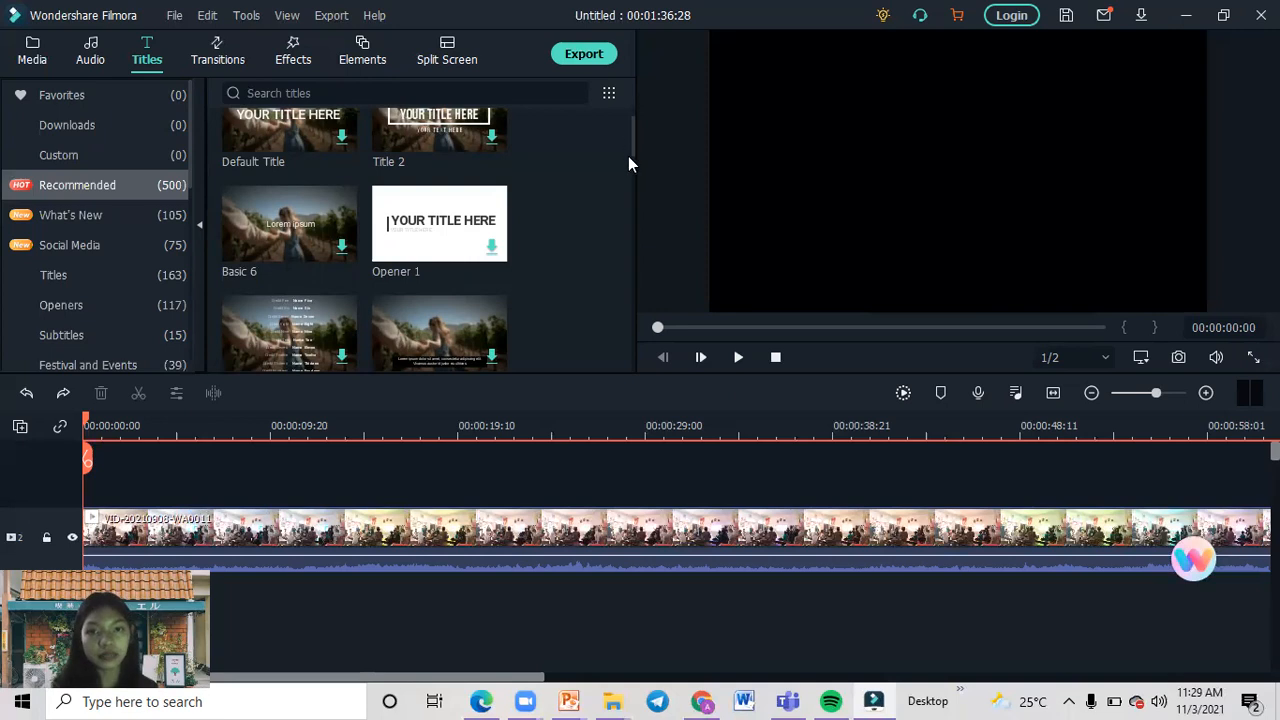
drag(630, 150, 637, 178)
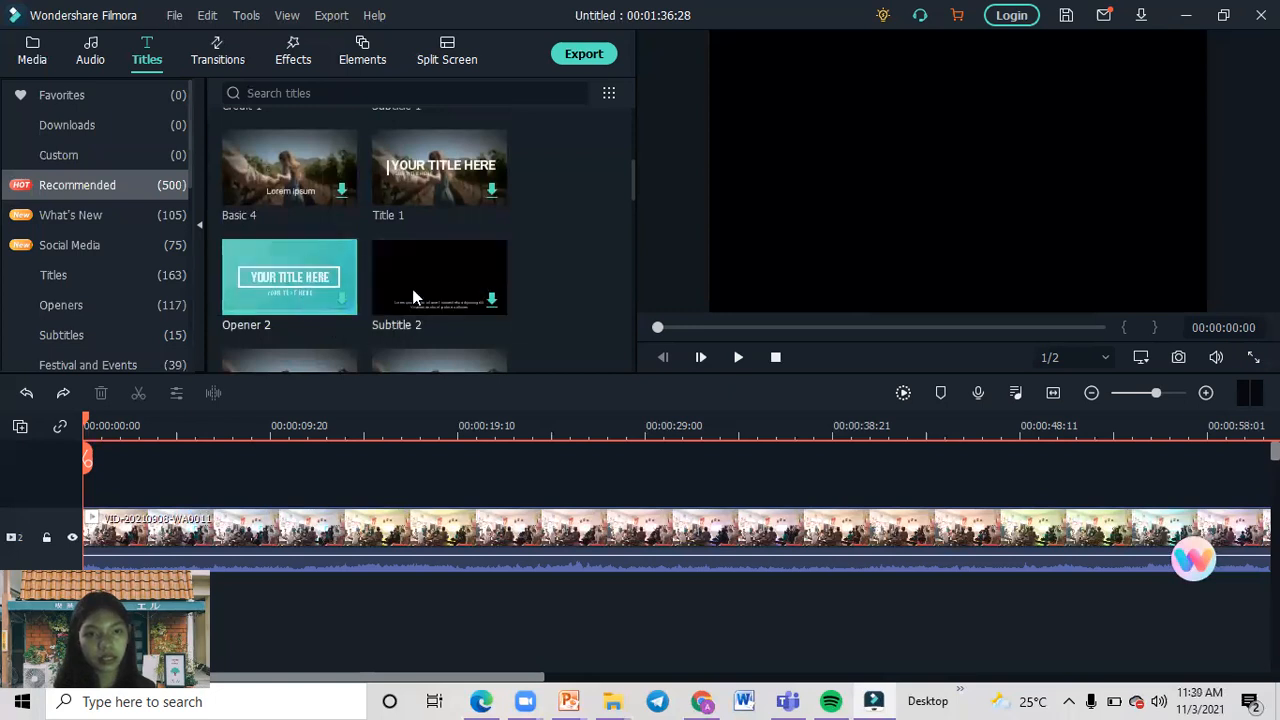
drag(324, 266, 305, 306)
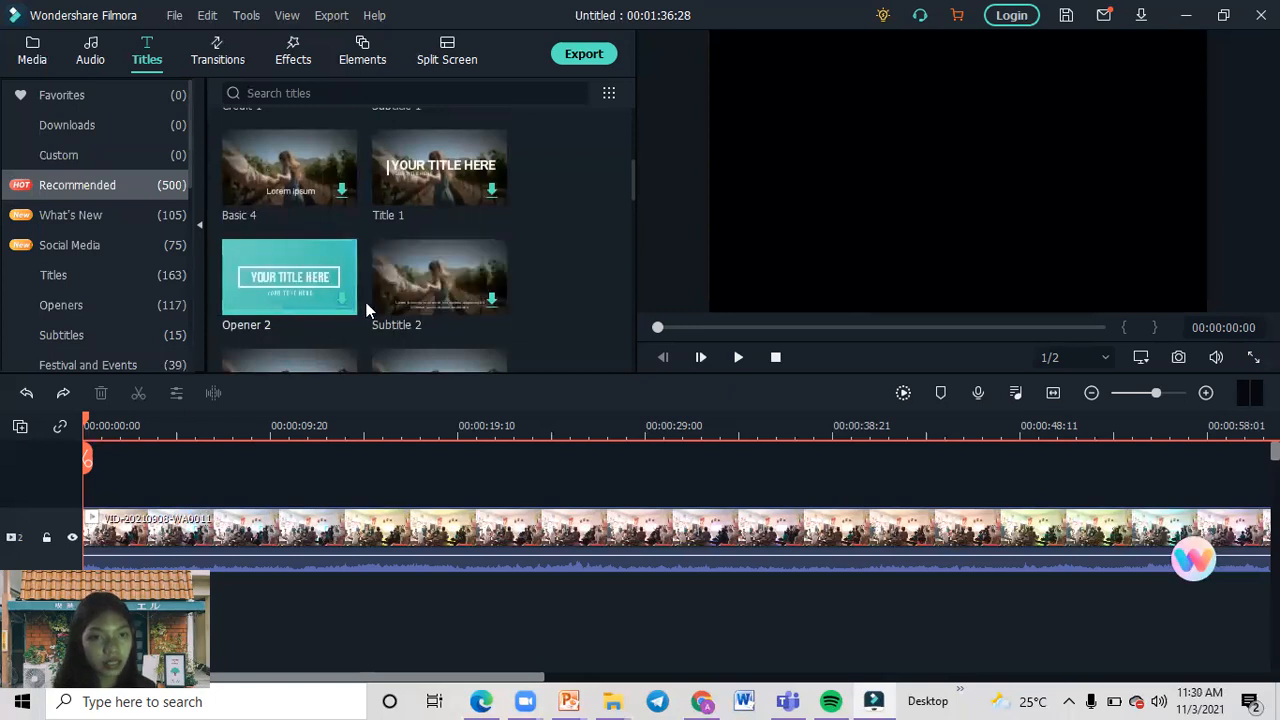
click(341, 302)
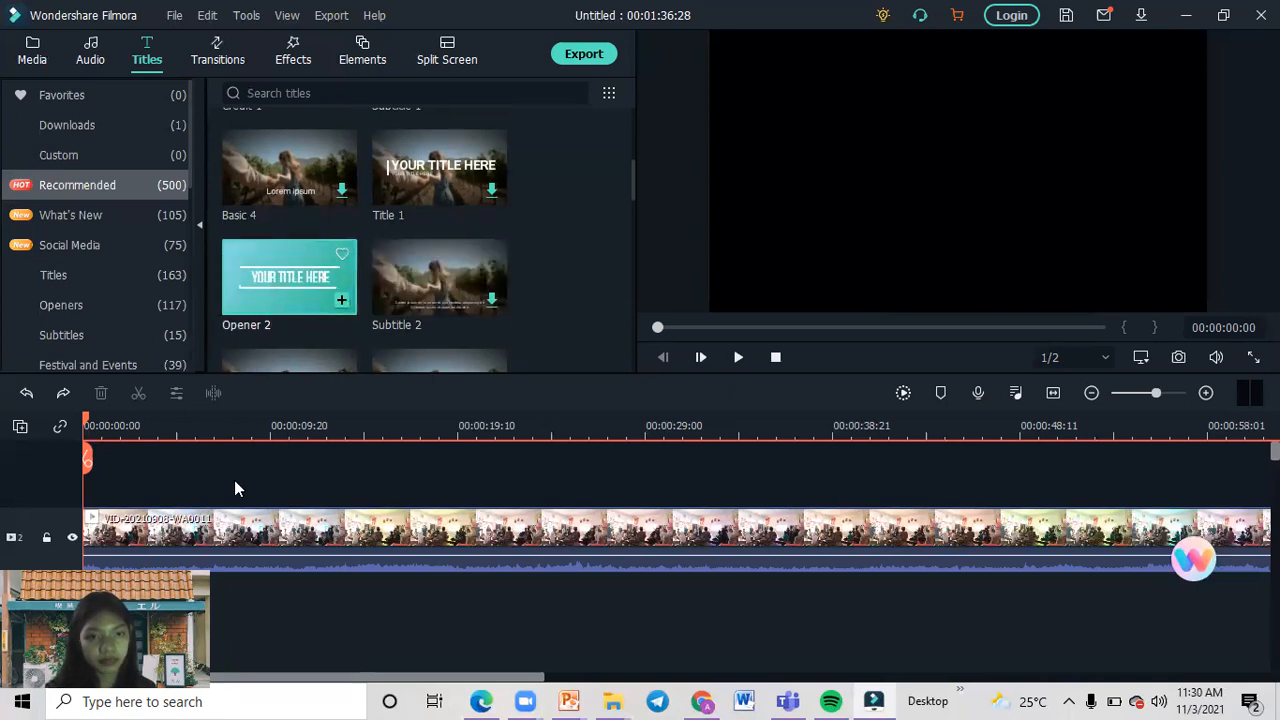
drag(345, 260, 223, 514)
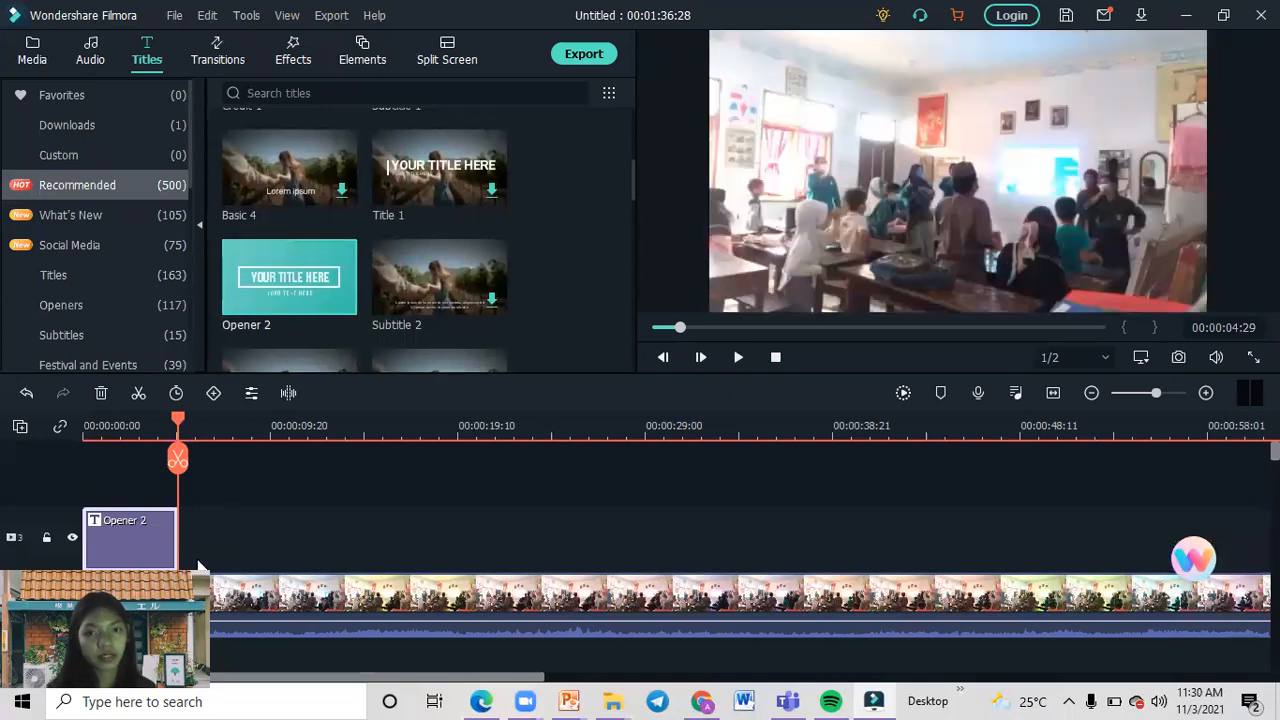
Move the video clip onto the title's track directly after Opener 2 and return the playhead to the start.
drag(281, 594, 378, 537)
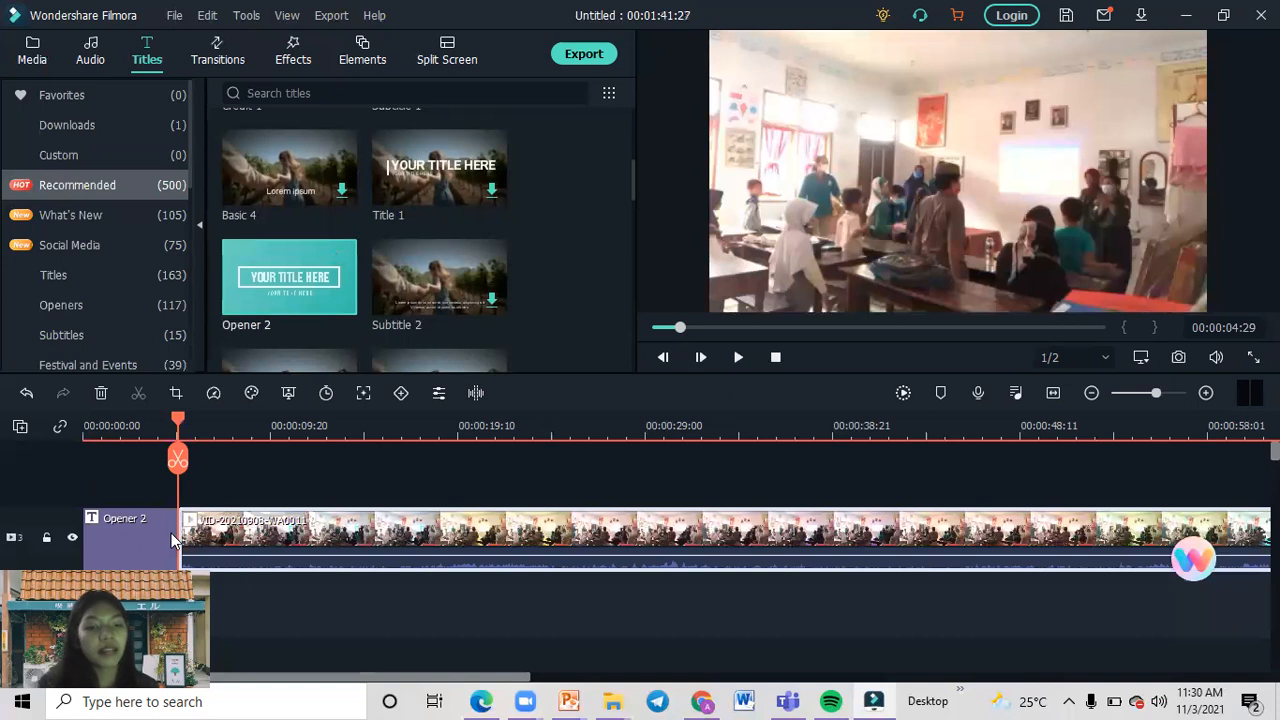
key(ctrl+z)
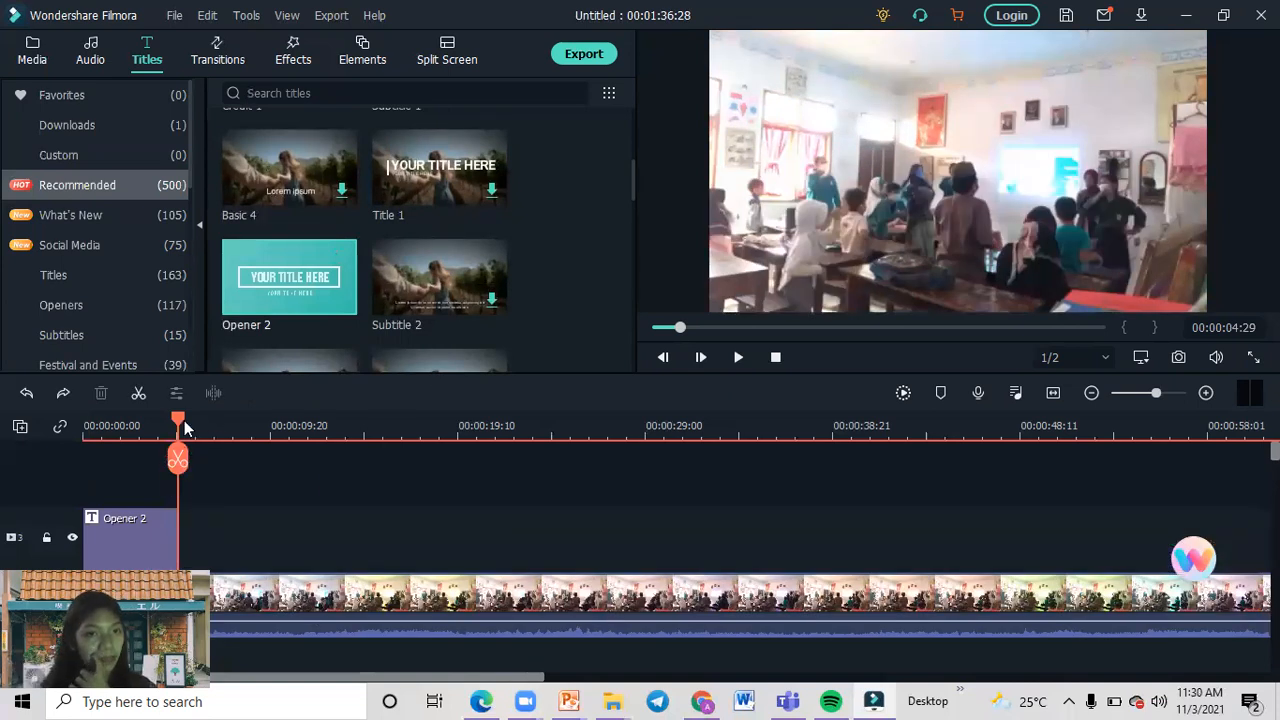
drag(175, 420, 60, 418)
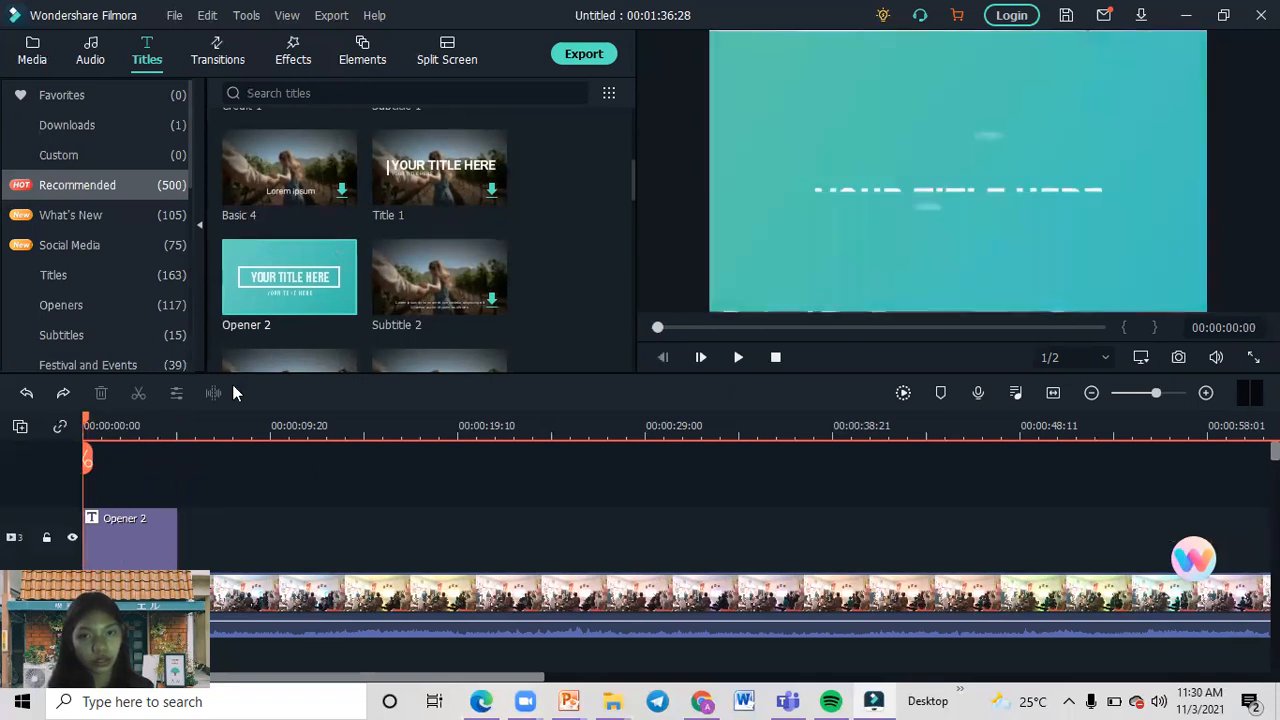
drag(308, 589, 400, 508)
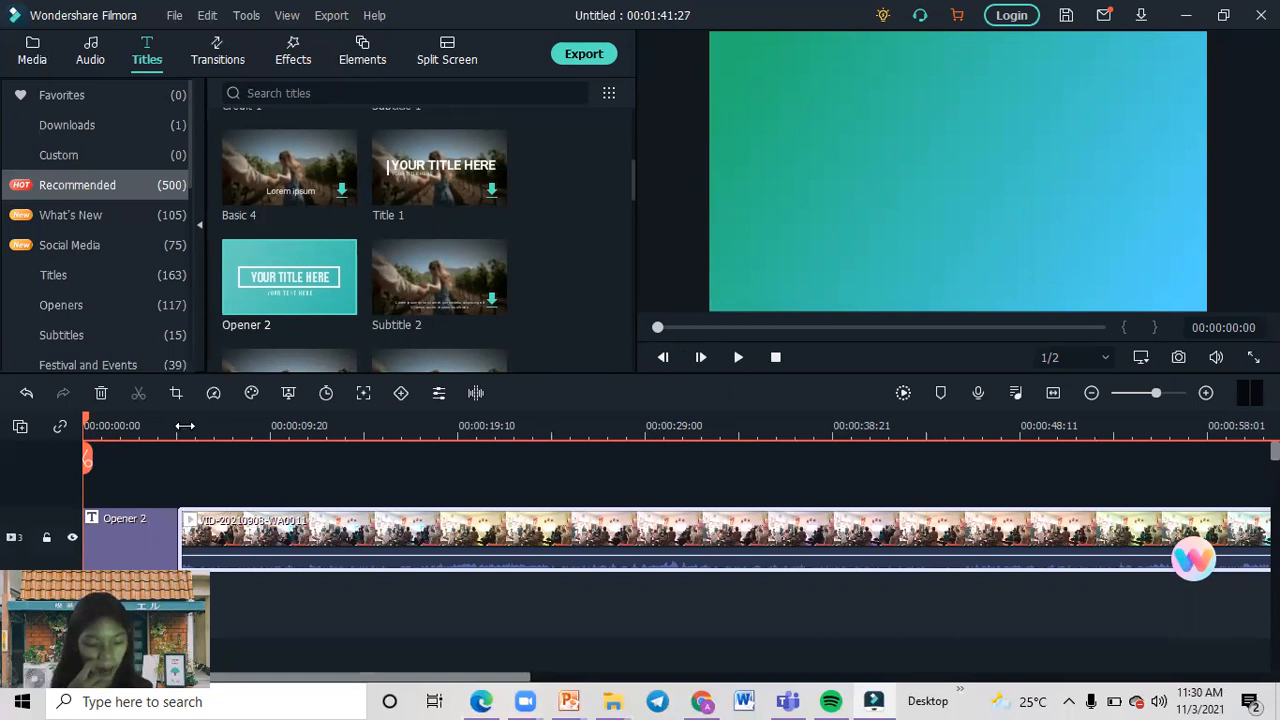
Play the beginning of the Opener 2 title and select its main title text in the preview.
click(102, 526)
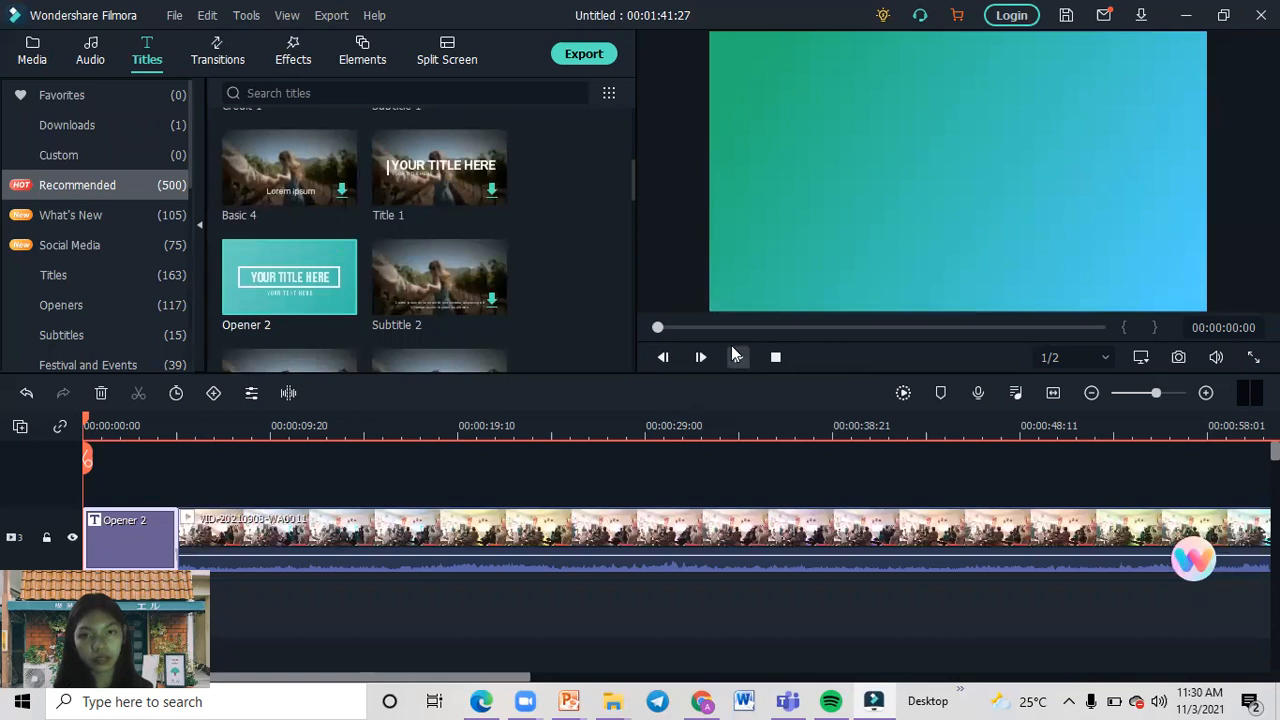
click(738, 357)
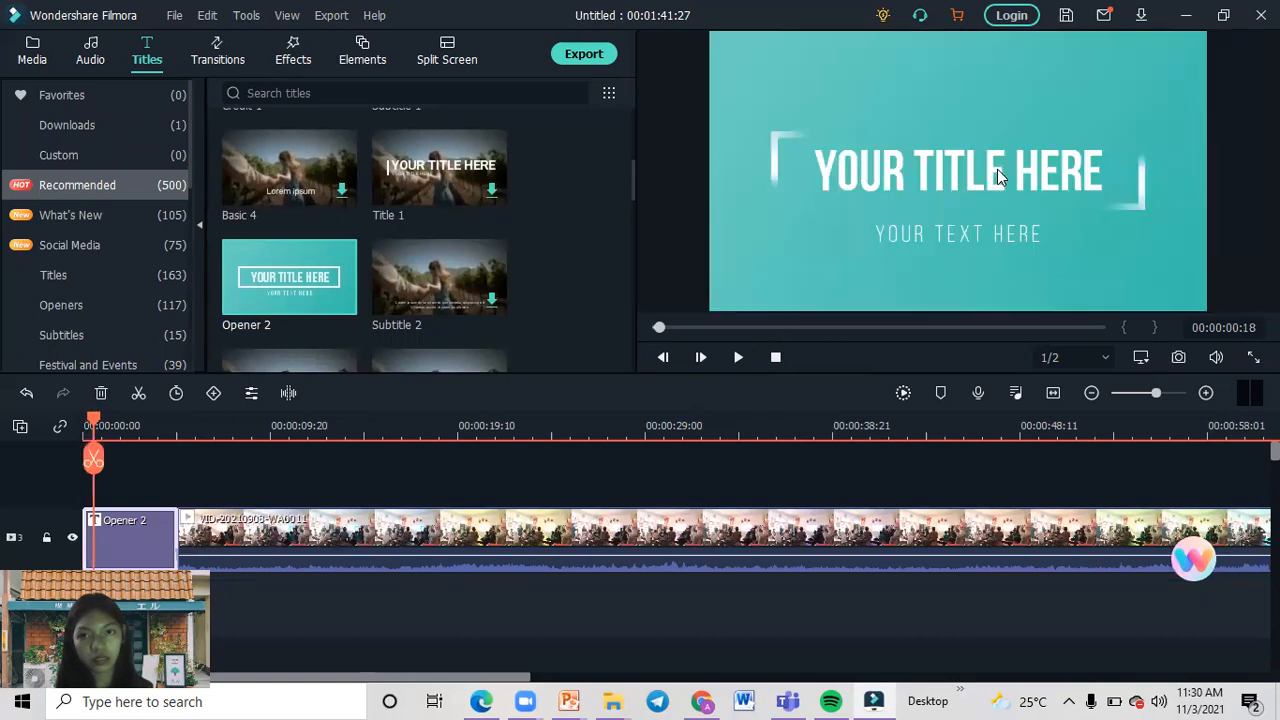
click(997, 170)
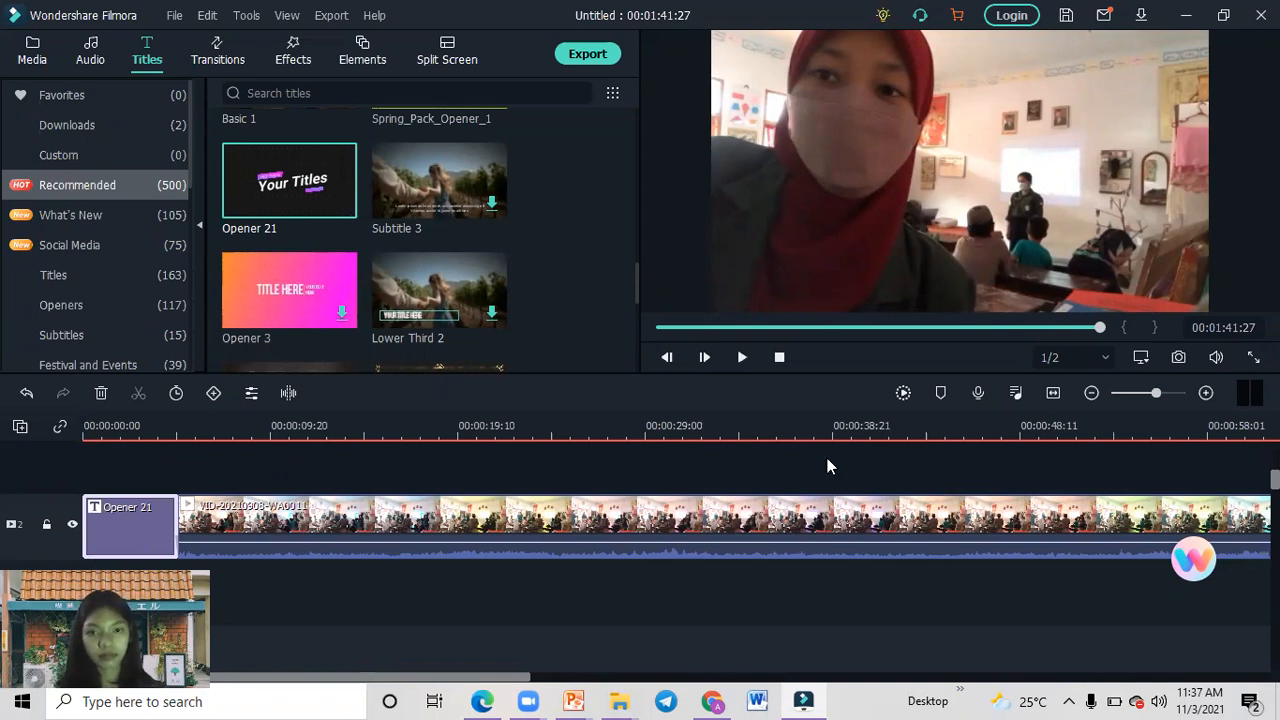
Open the Opener 21 title for editing and replace its main text with "Kampus Mengajar".
click(802, 435)
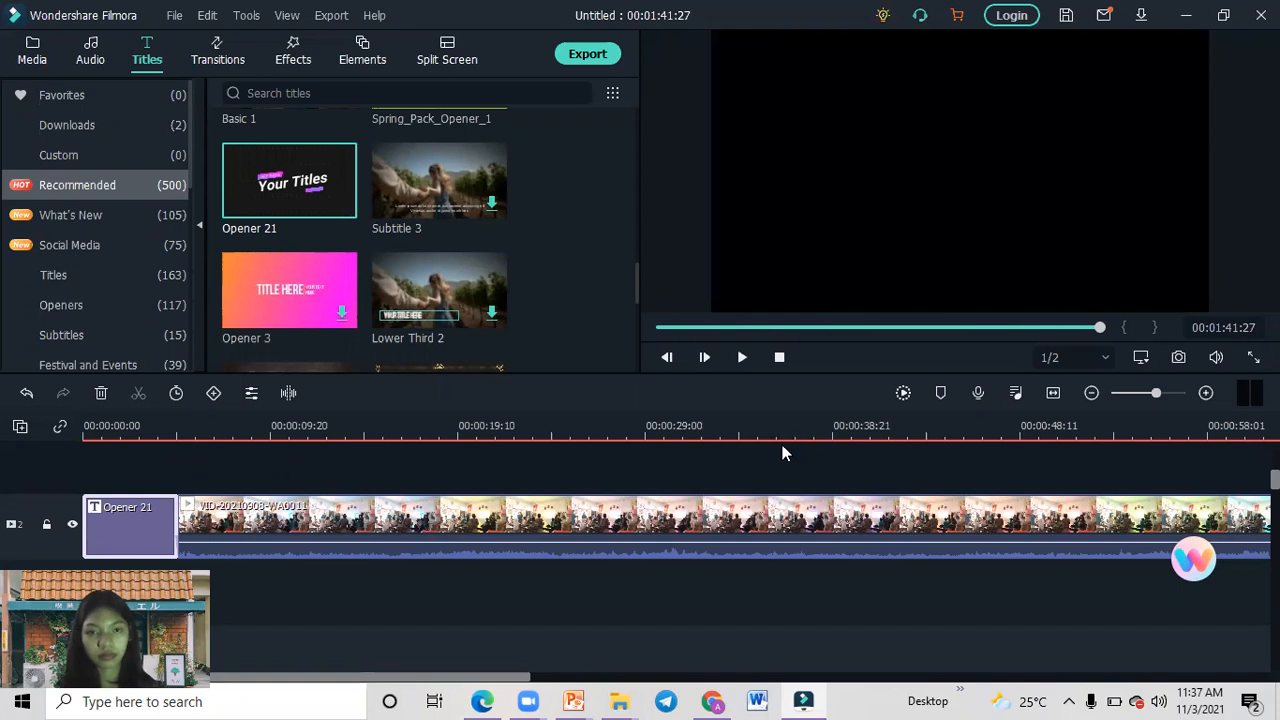
double_click(128, 518)
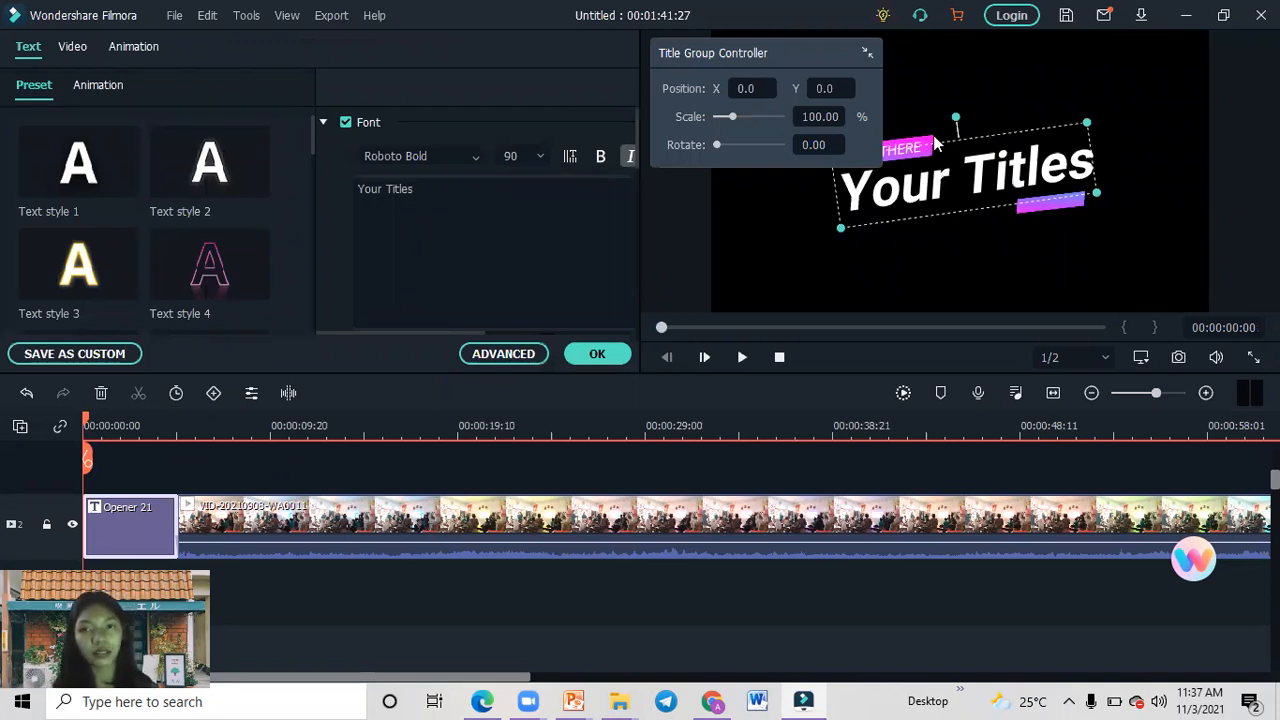
double_click(963, 210)
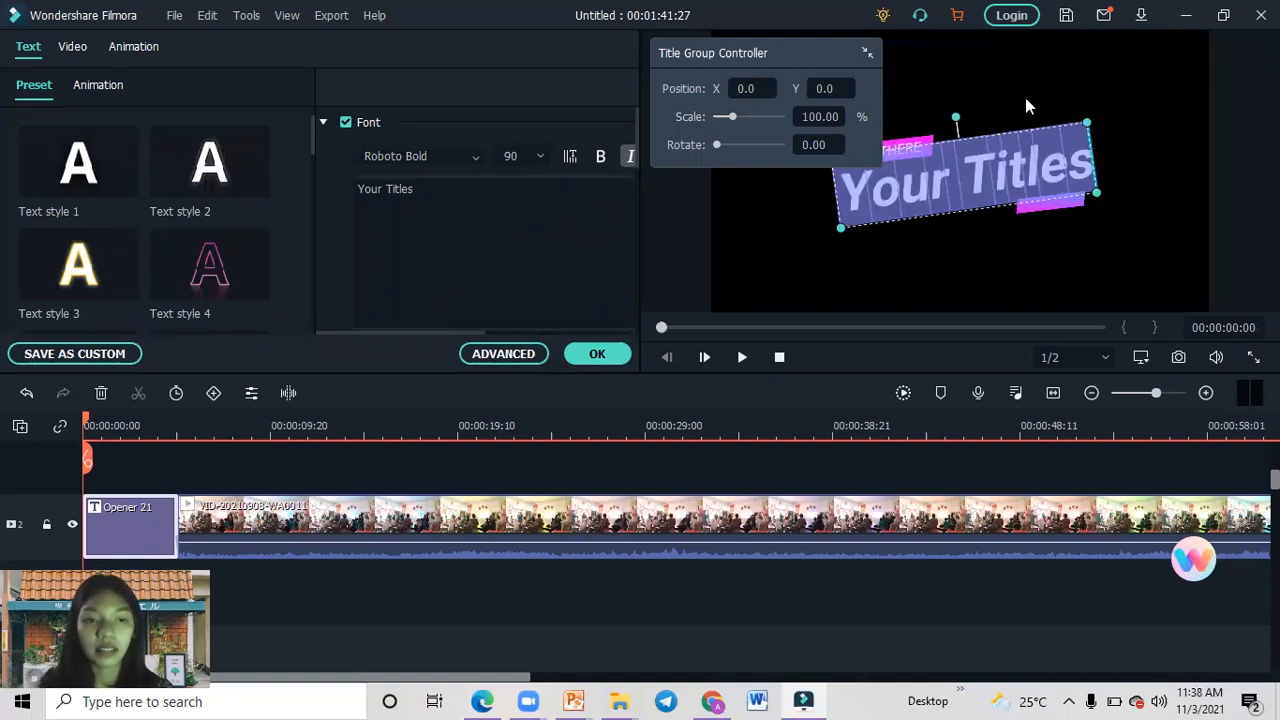
click(491, 226)
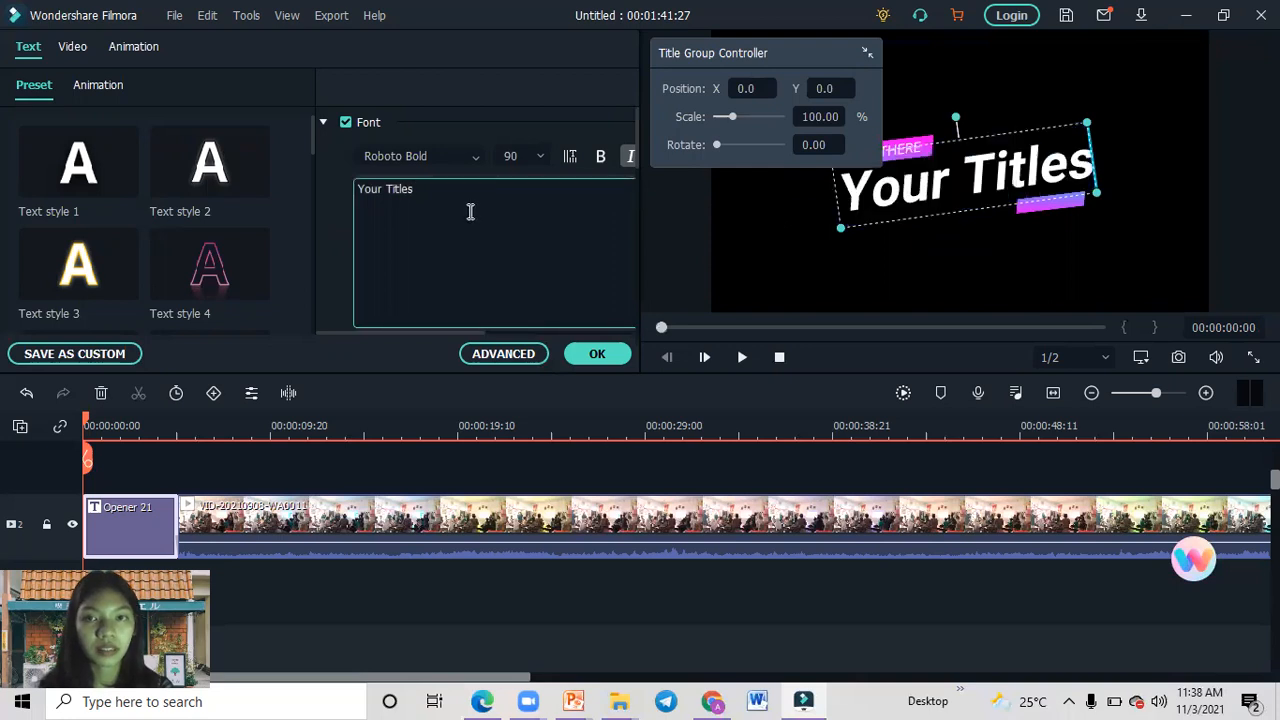
key(ctrl+a)
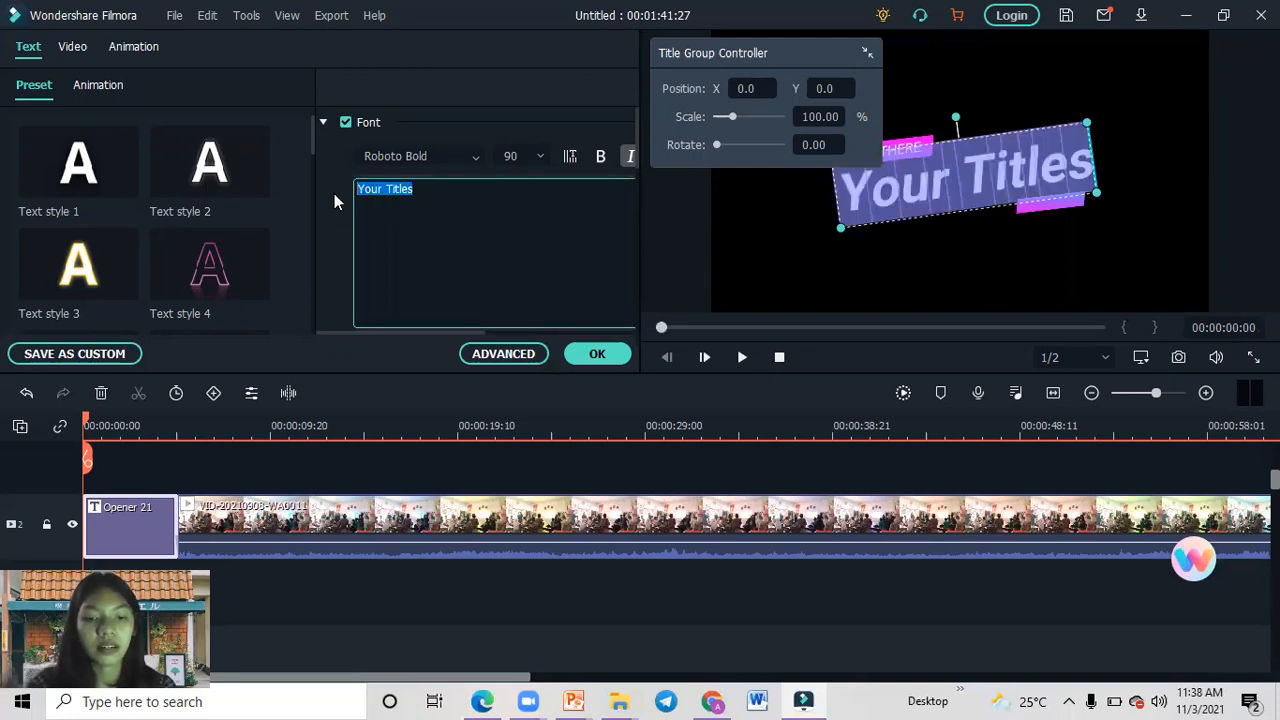
text(Ka)
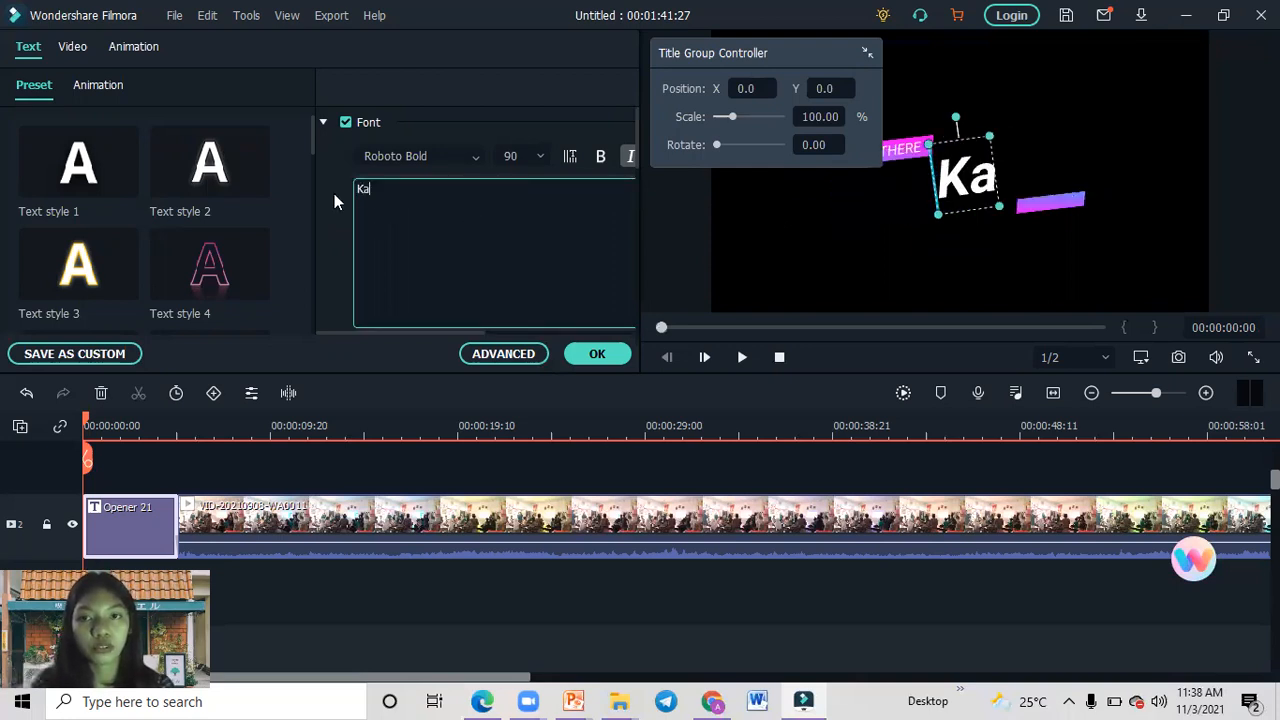
text(mpus Mengajar)
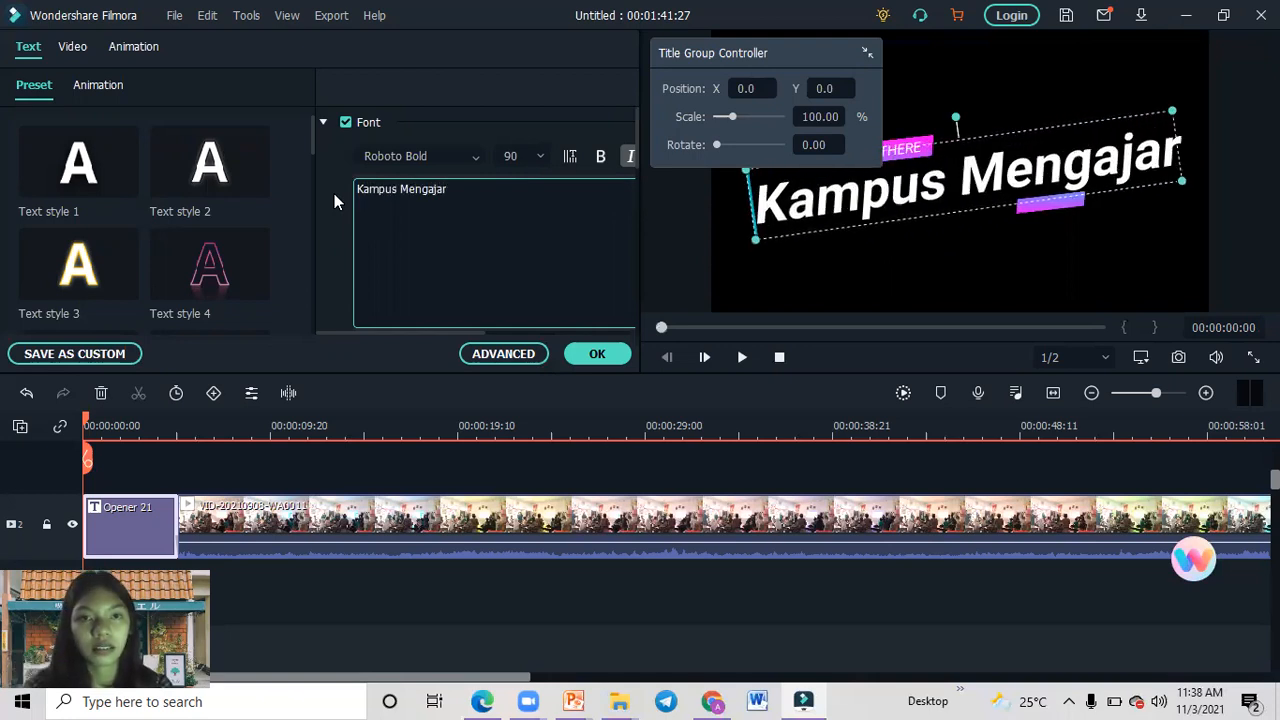
Set the main title text's font to Raleway Light and its size to 68.
click(408, 155)
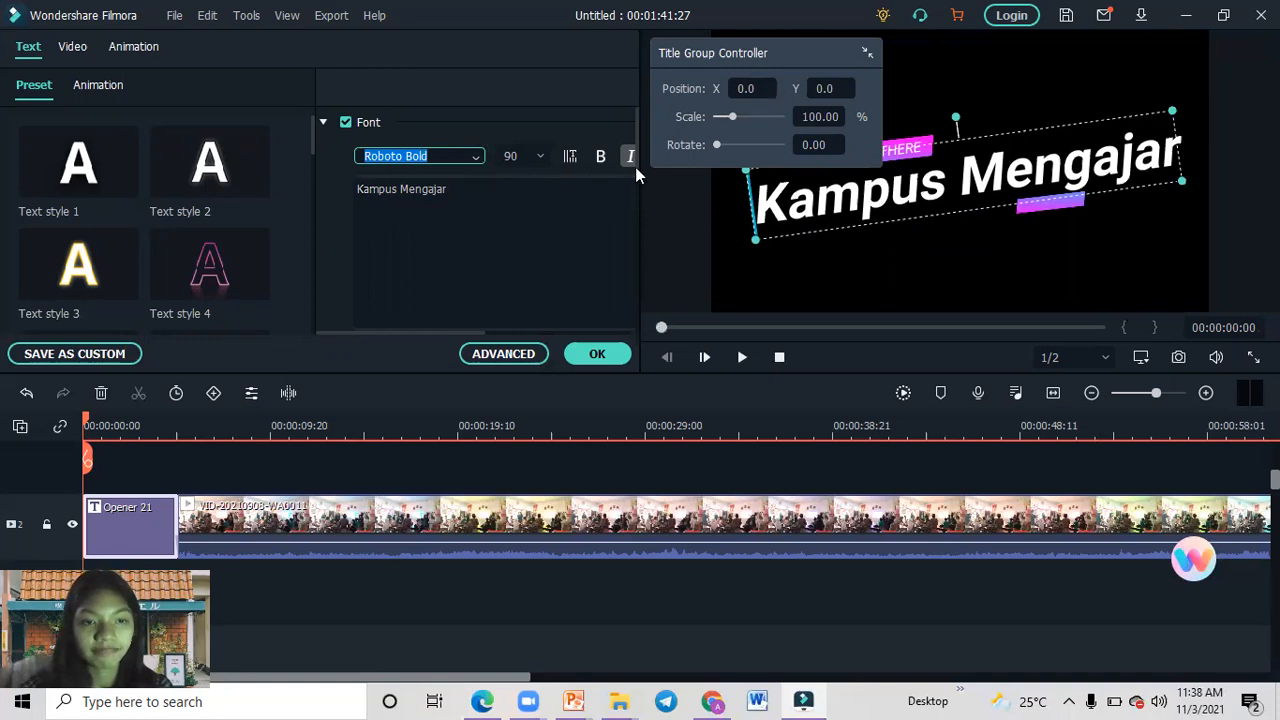
click(478, 160)
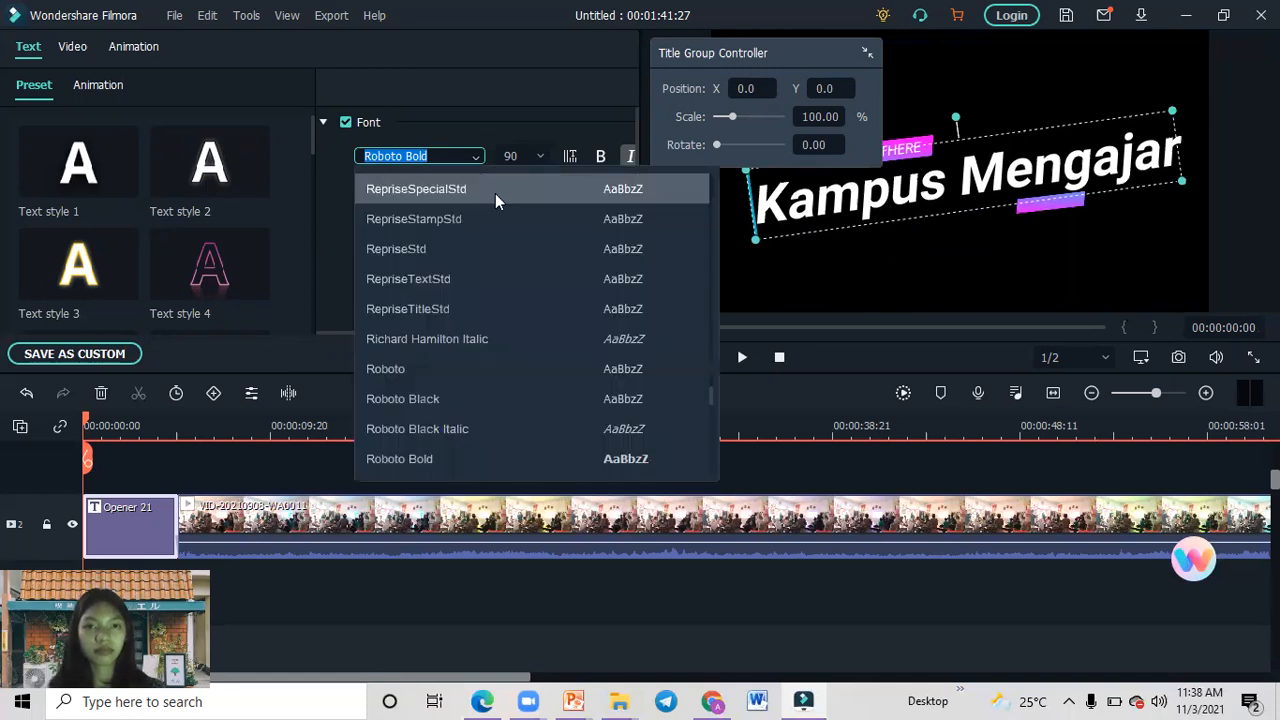
click(710, 380)
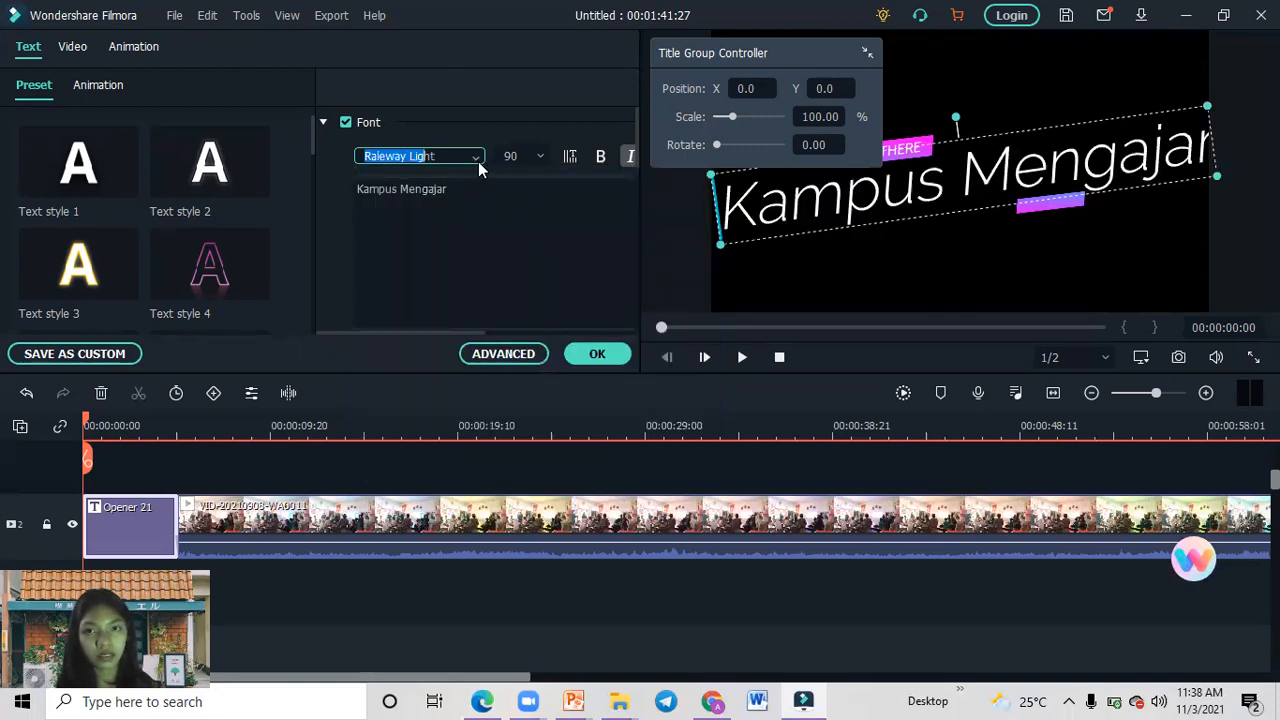
click(541, 159)
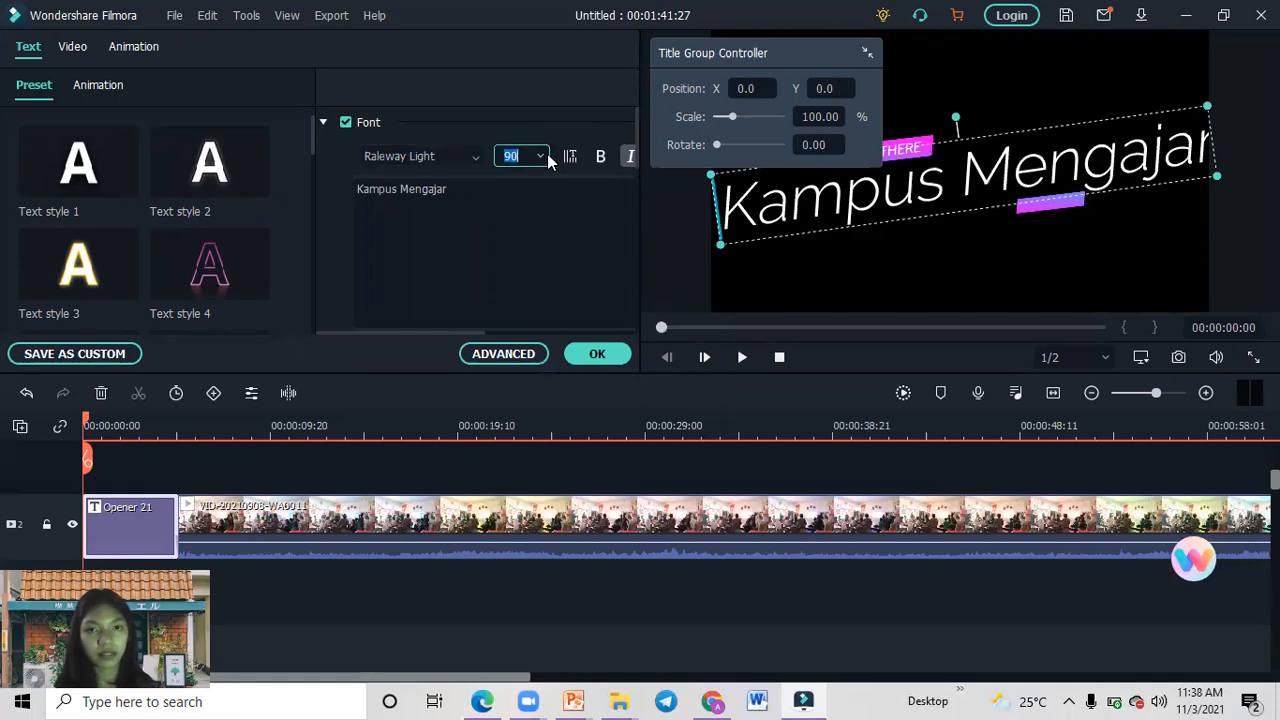
click(545, 155)
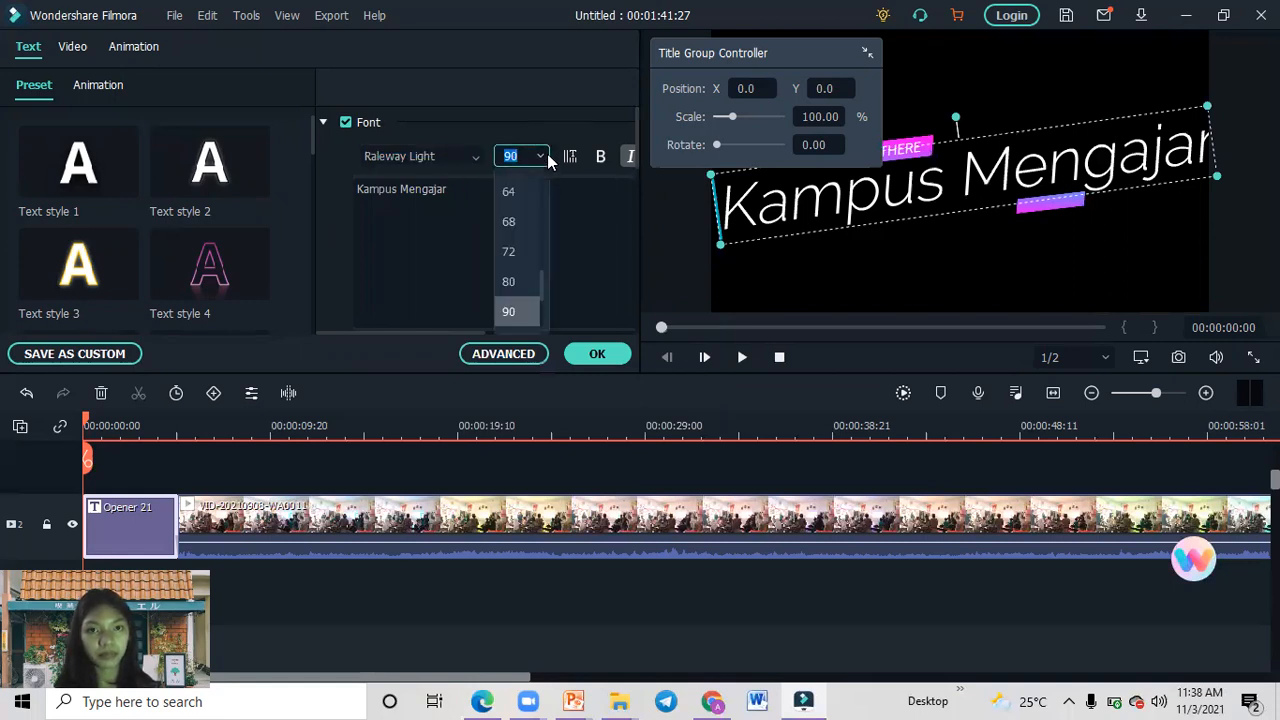
click(519, 227)
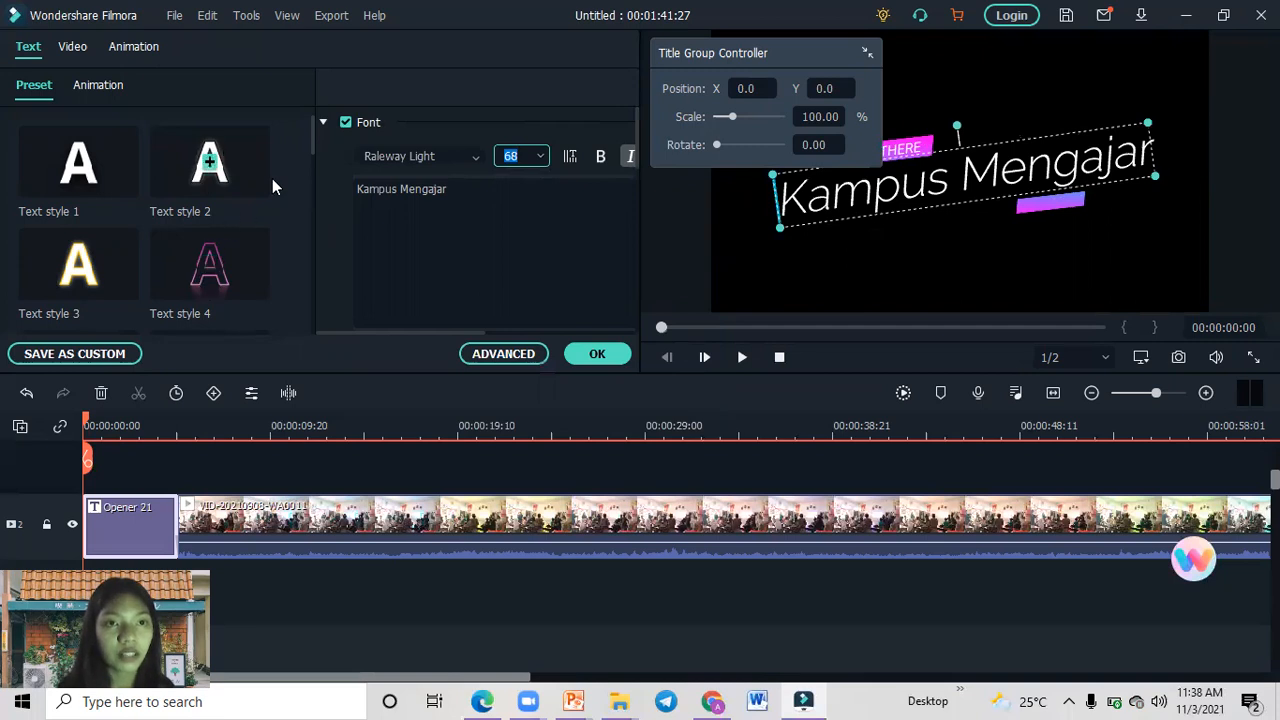
Try the No Animation option for the title text and choose the Cinema style animation instead.
drag(313, 135, 264, 97)
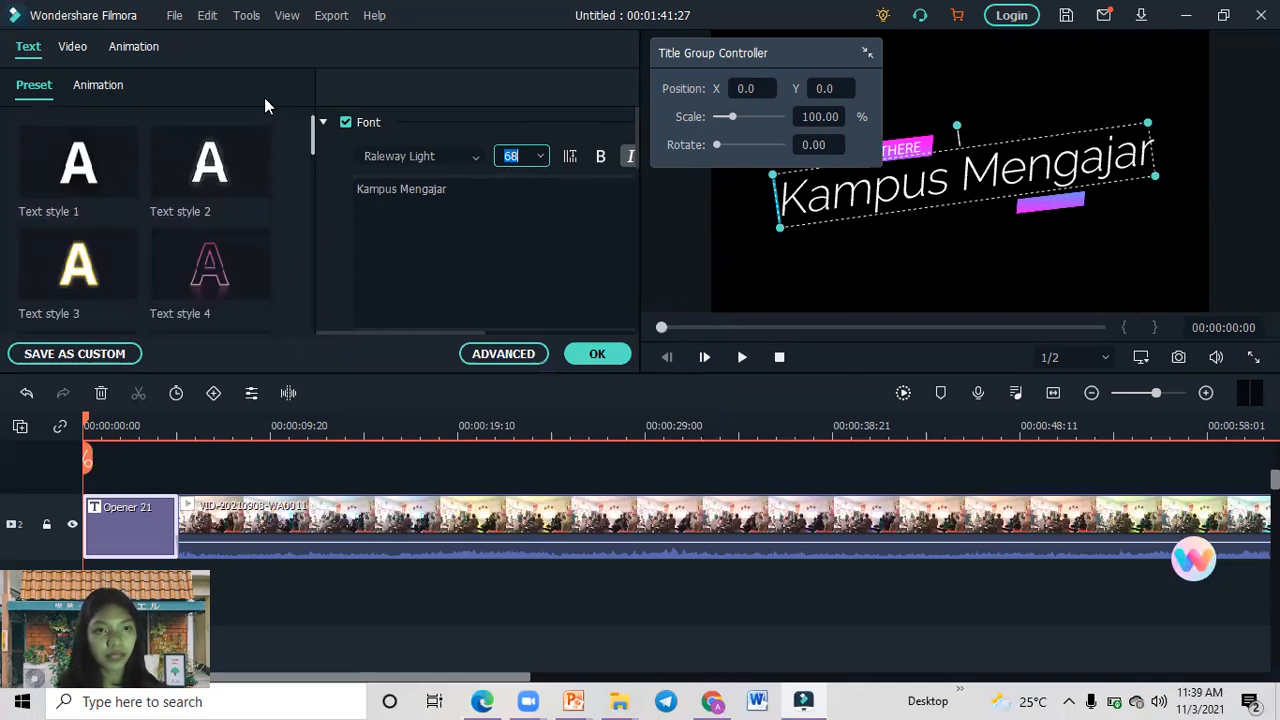
click(96, 94)
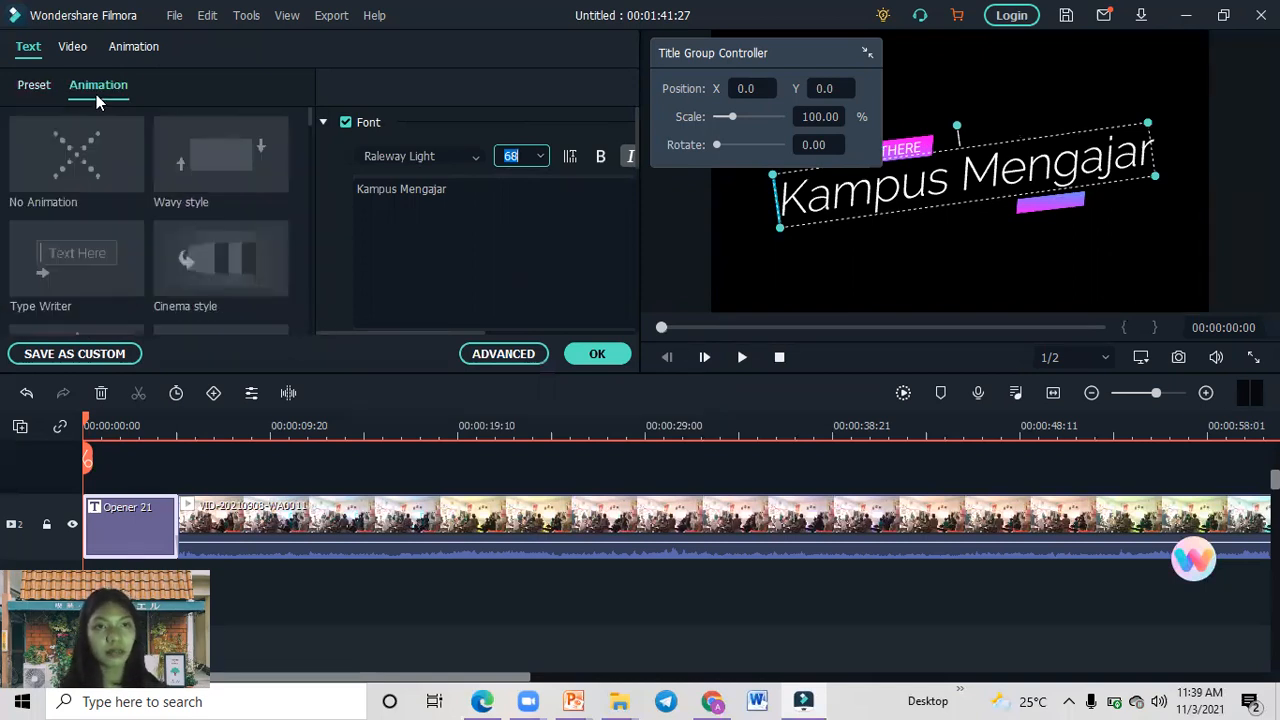
click(82, 170)
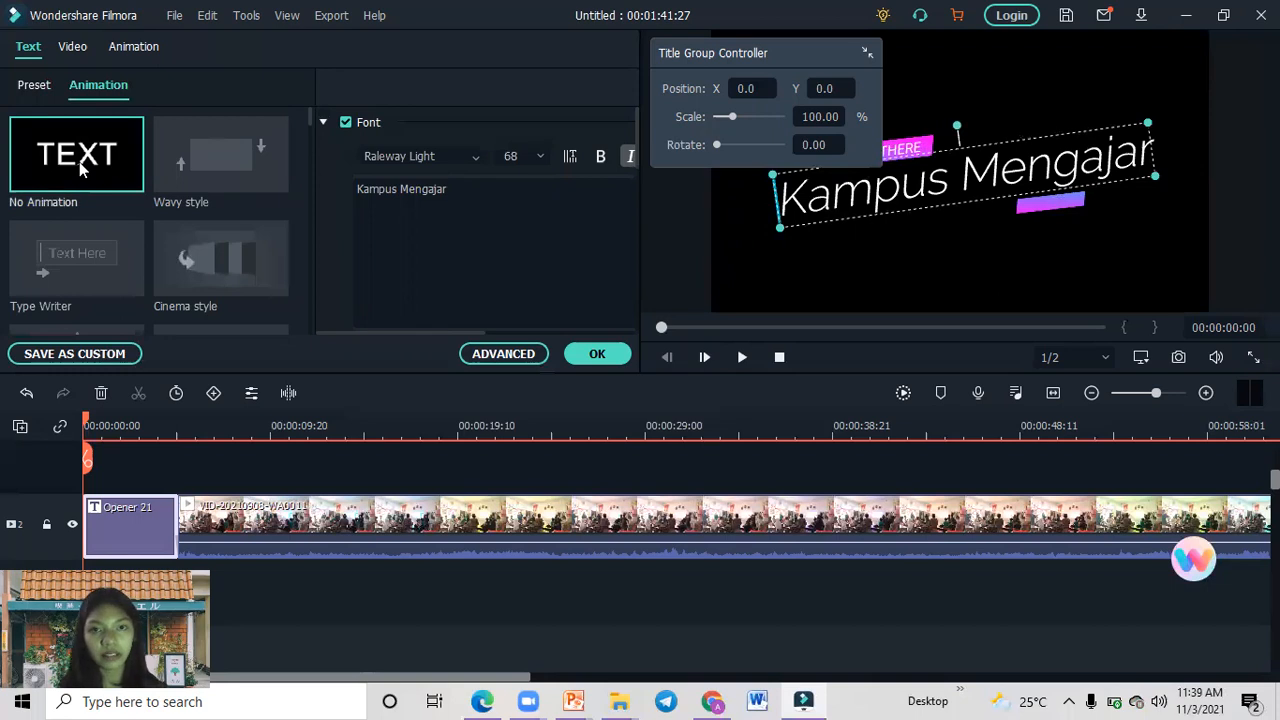
click(253, 267)
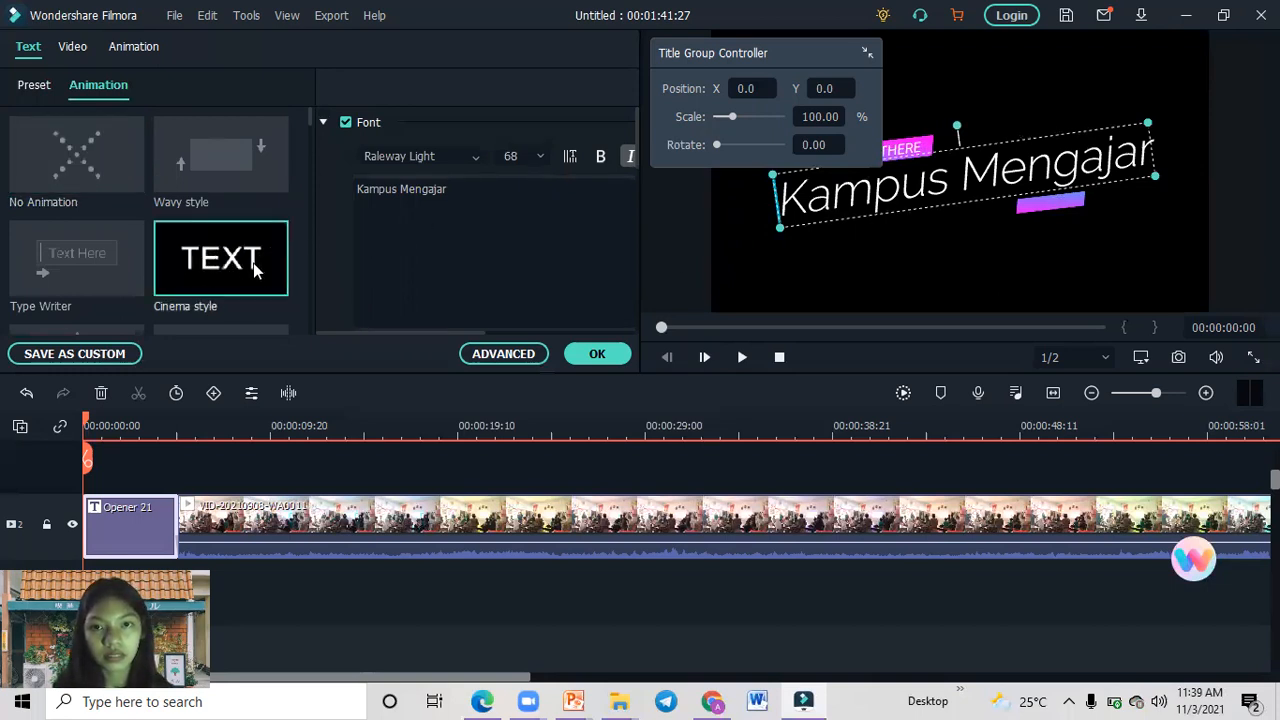
Play the edited title into the start of the classroom clip, pause playback and accept the title edits.
click(740, 357)
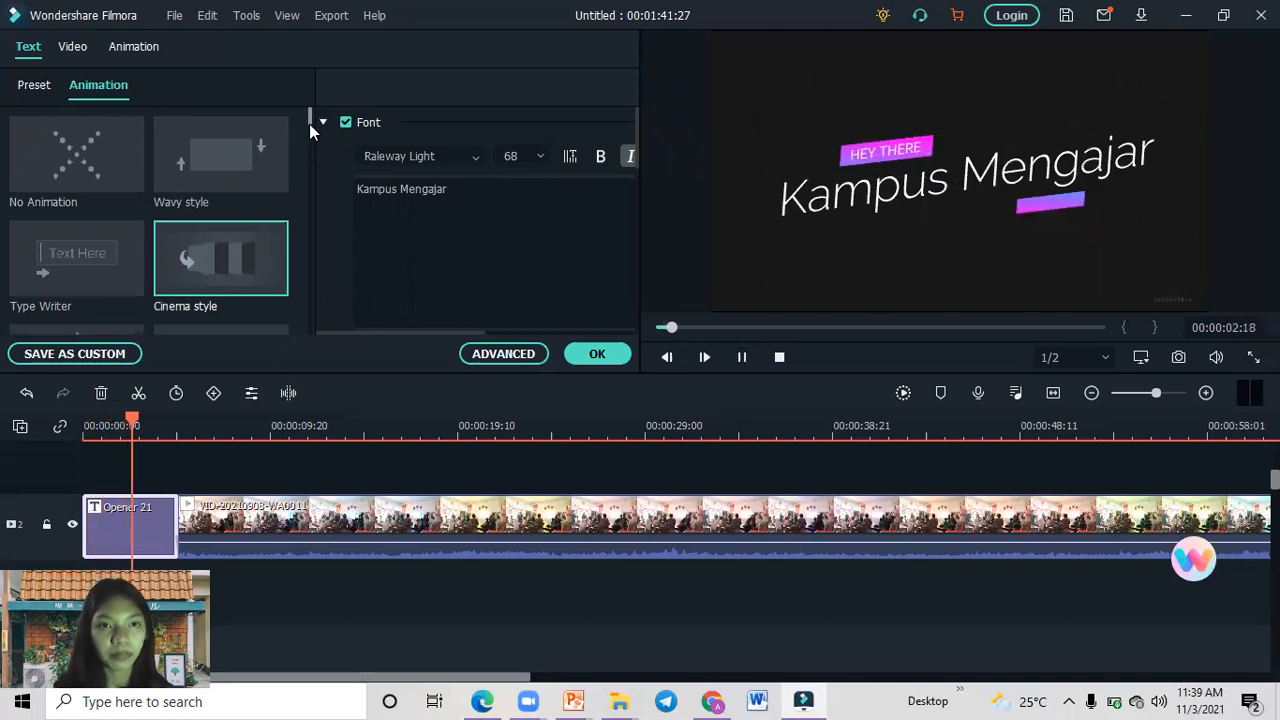
drag(309, 129, 309, 142)
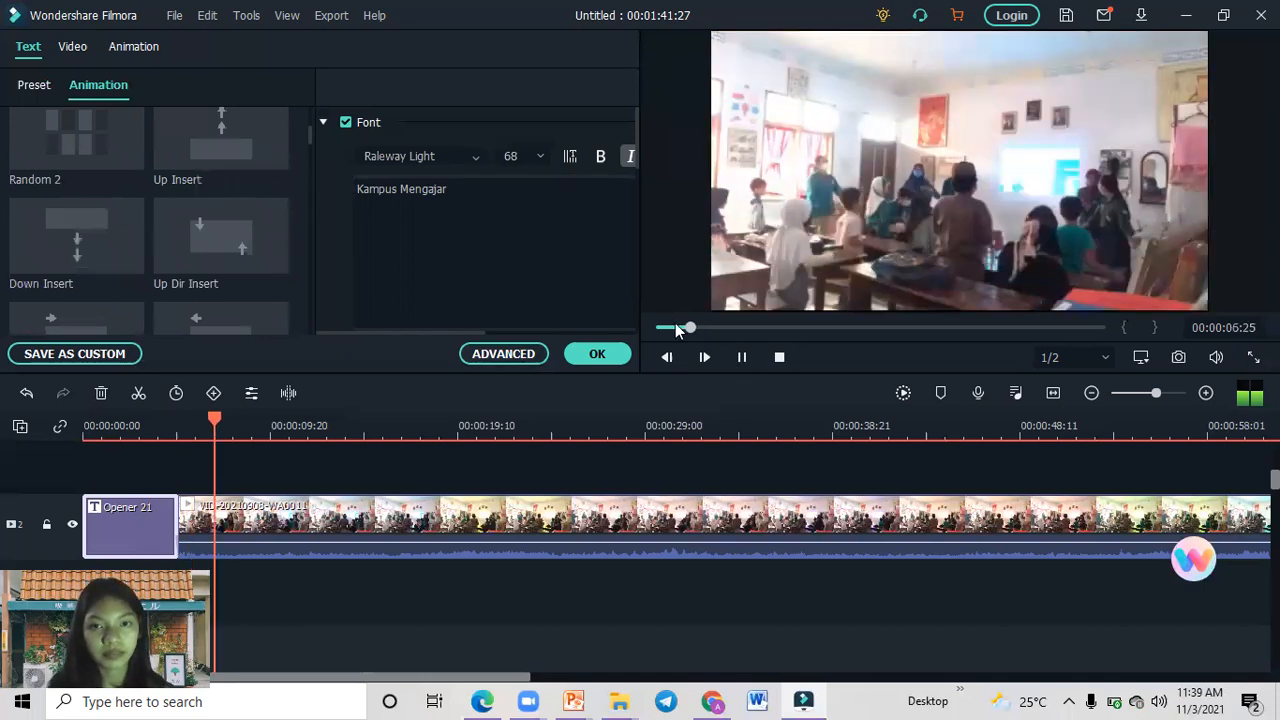
click(743, 357)
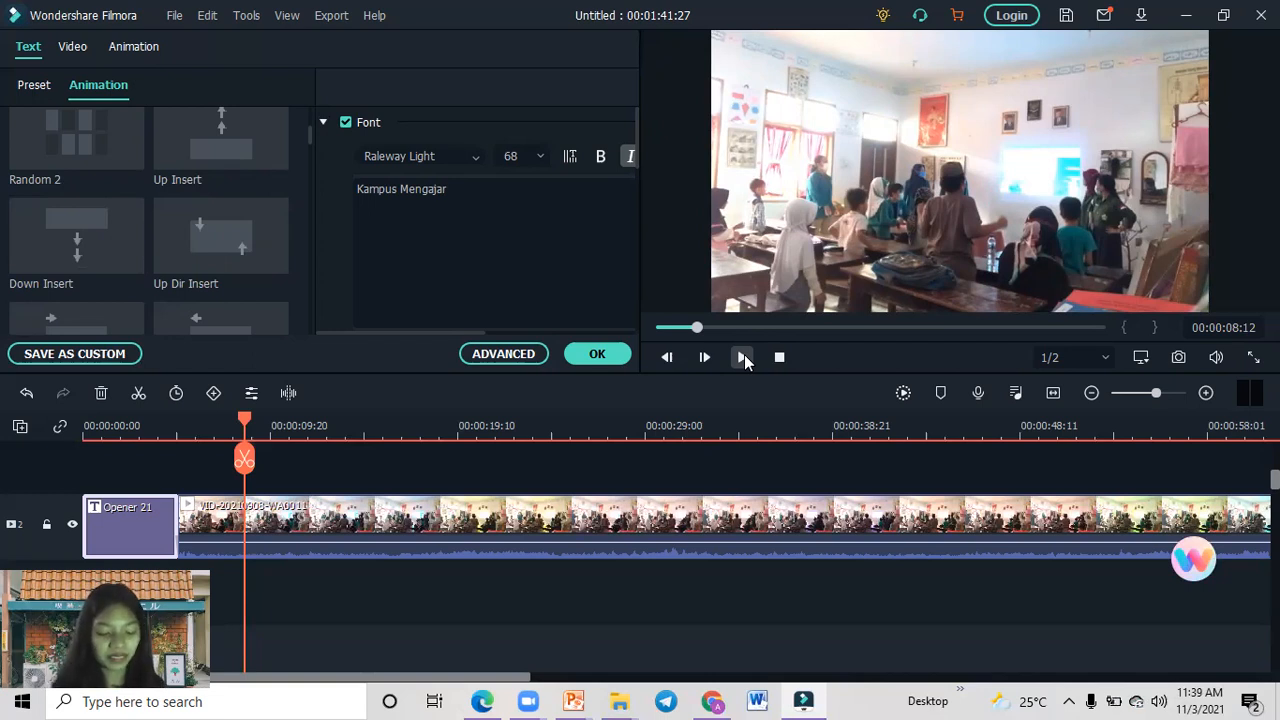
click(597, 355)
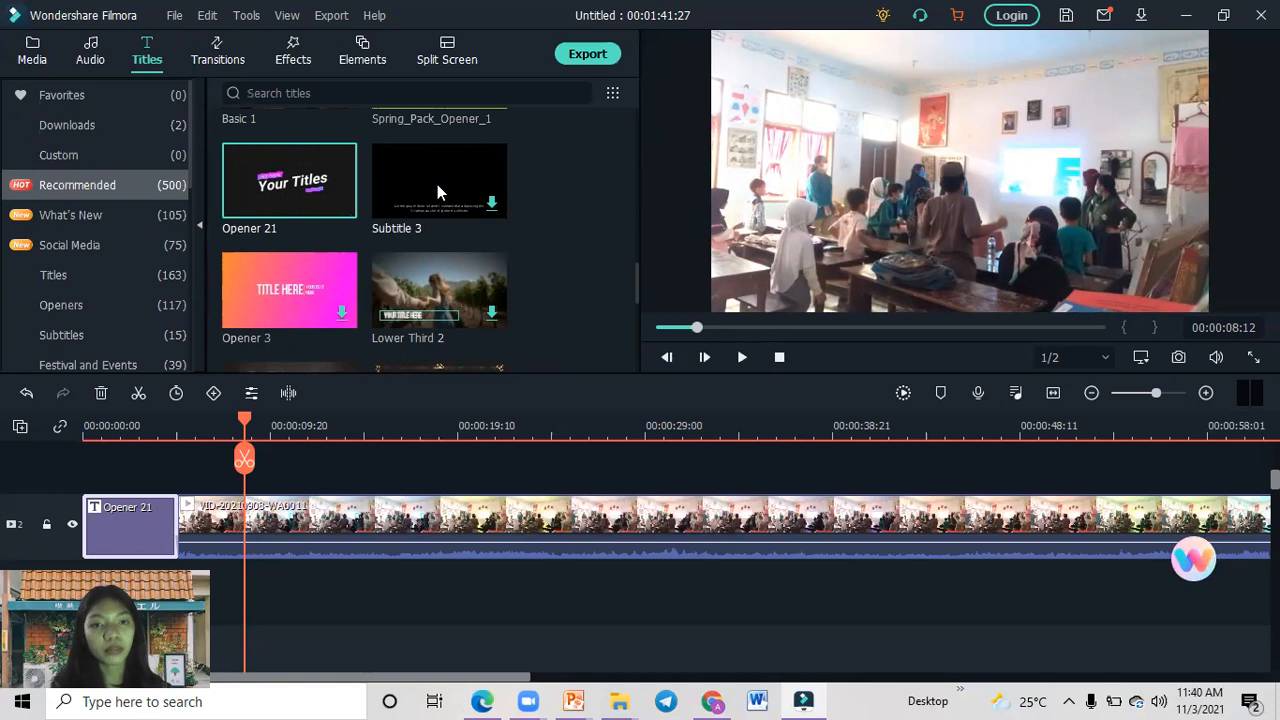
Download and preview the Subtitle 3 title, and undo the last timeline edit.
click(483, 201)
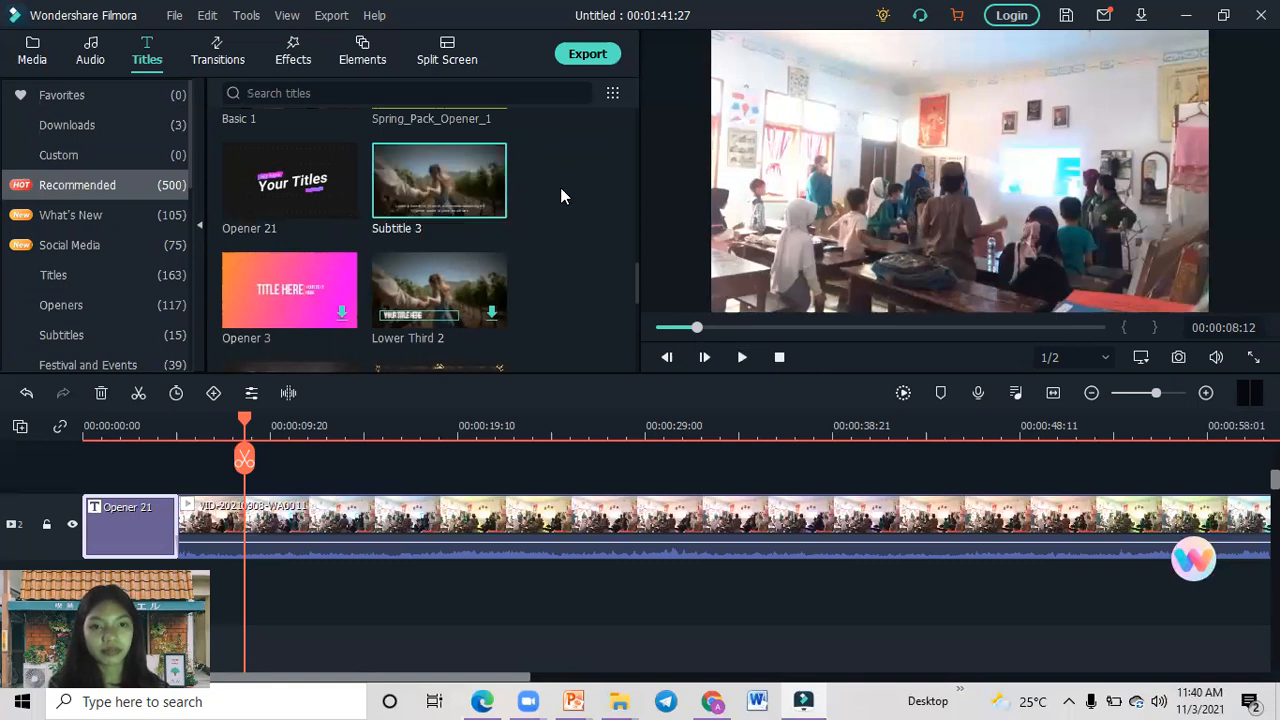
click(444, 188)
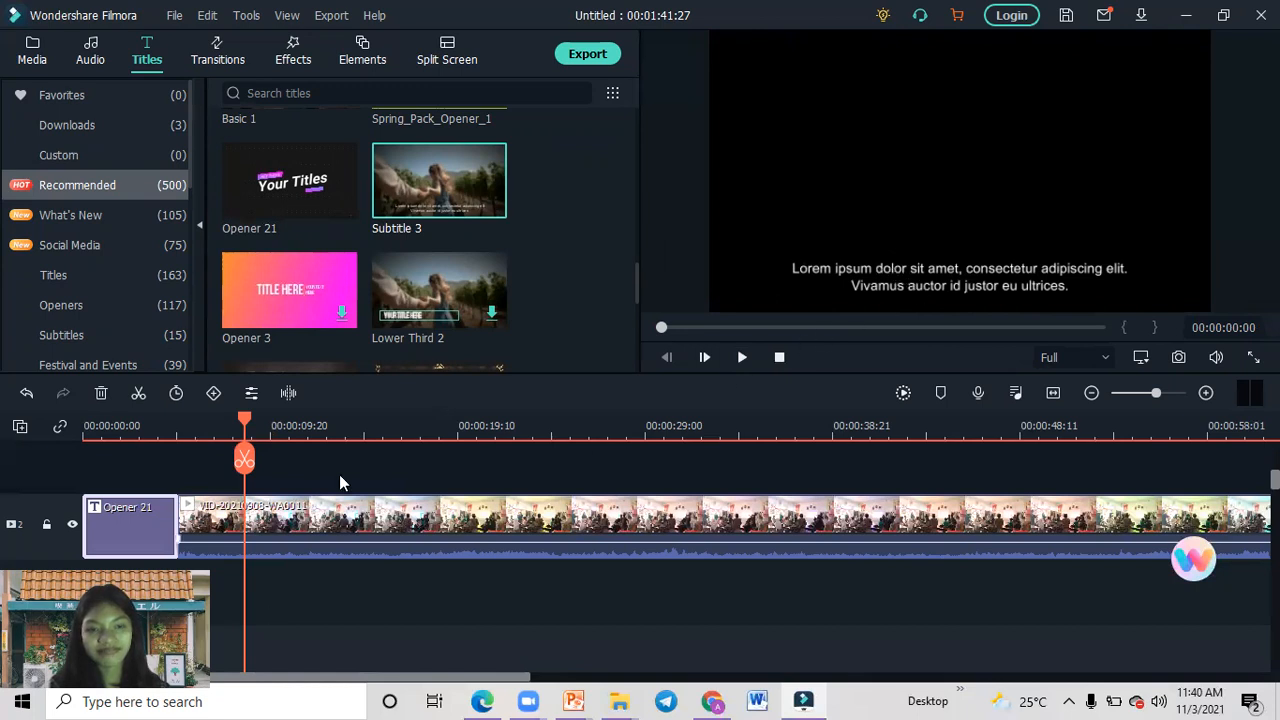
click(25, 398)
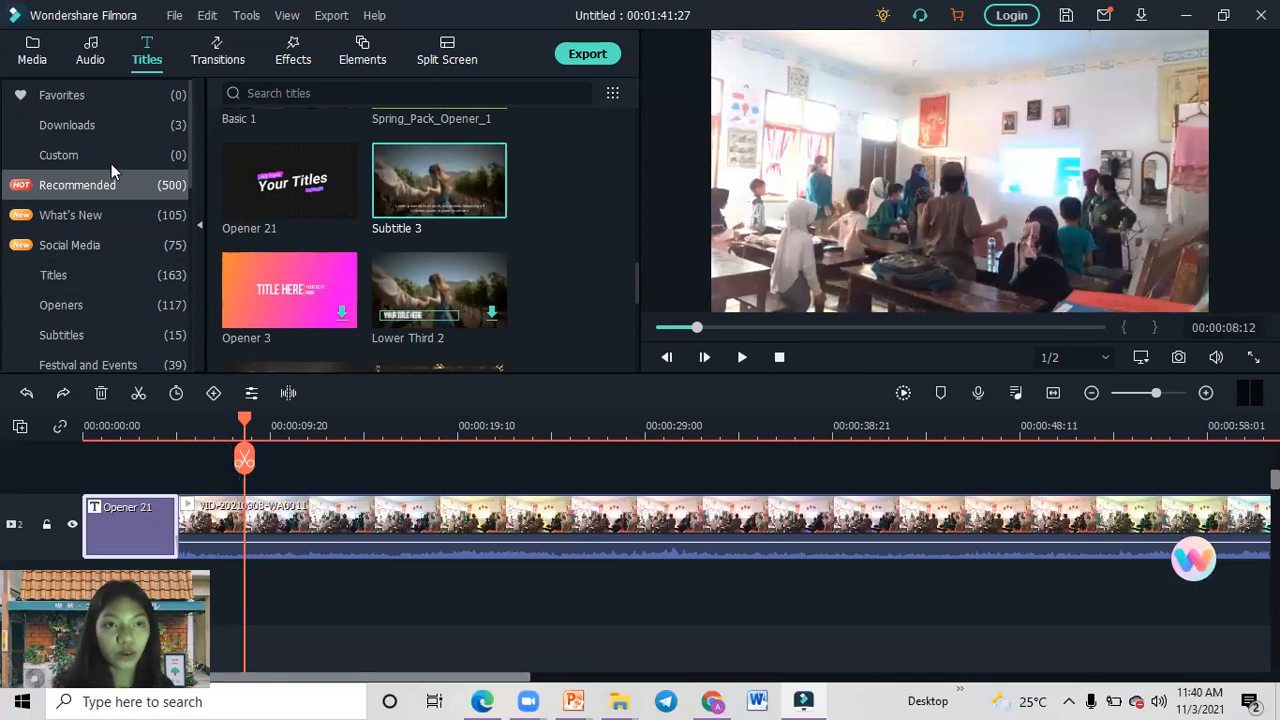
Browse the recommended audio and download the Above a Cloud track.
click(101, 63)
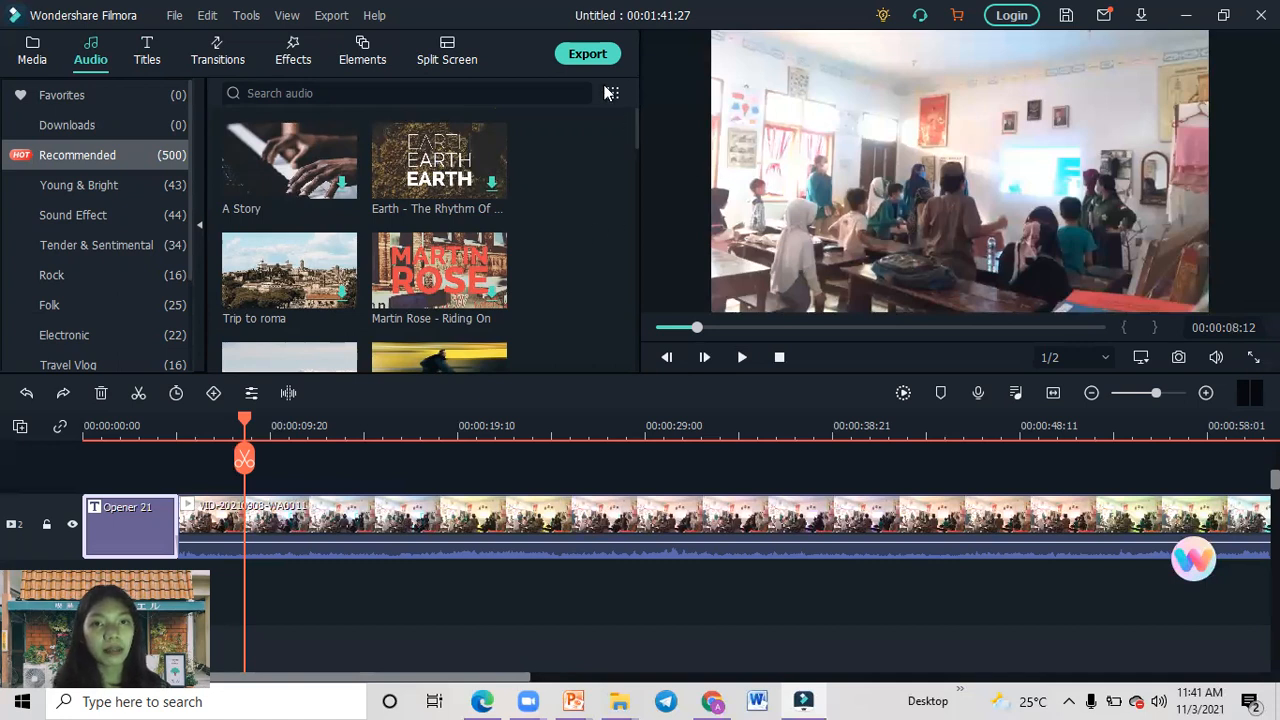
drag(634, 123, 626, 88)
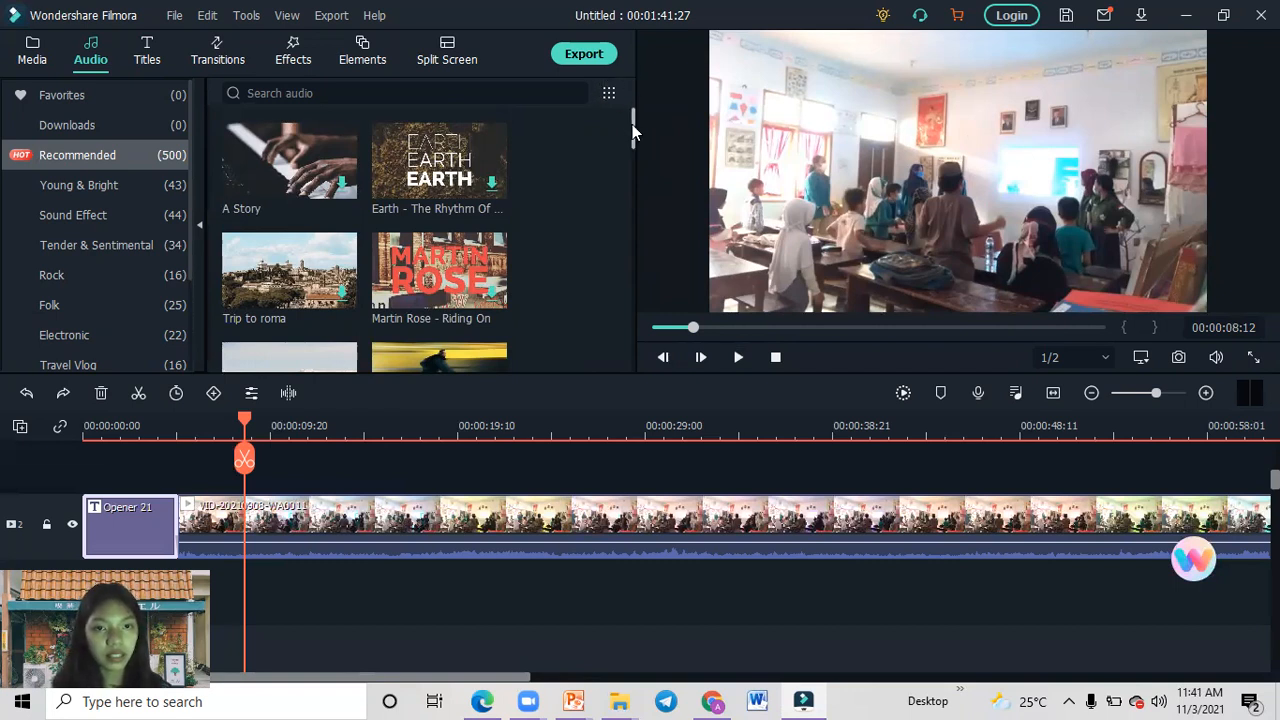
drag(632, 124, 628, 130)
drag(628, 129, 620, 150)
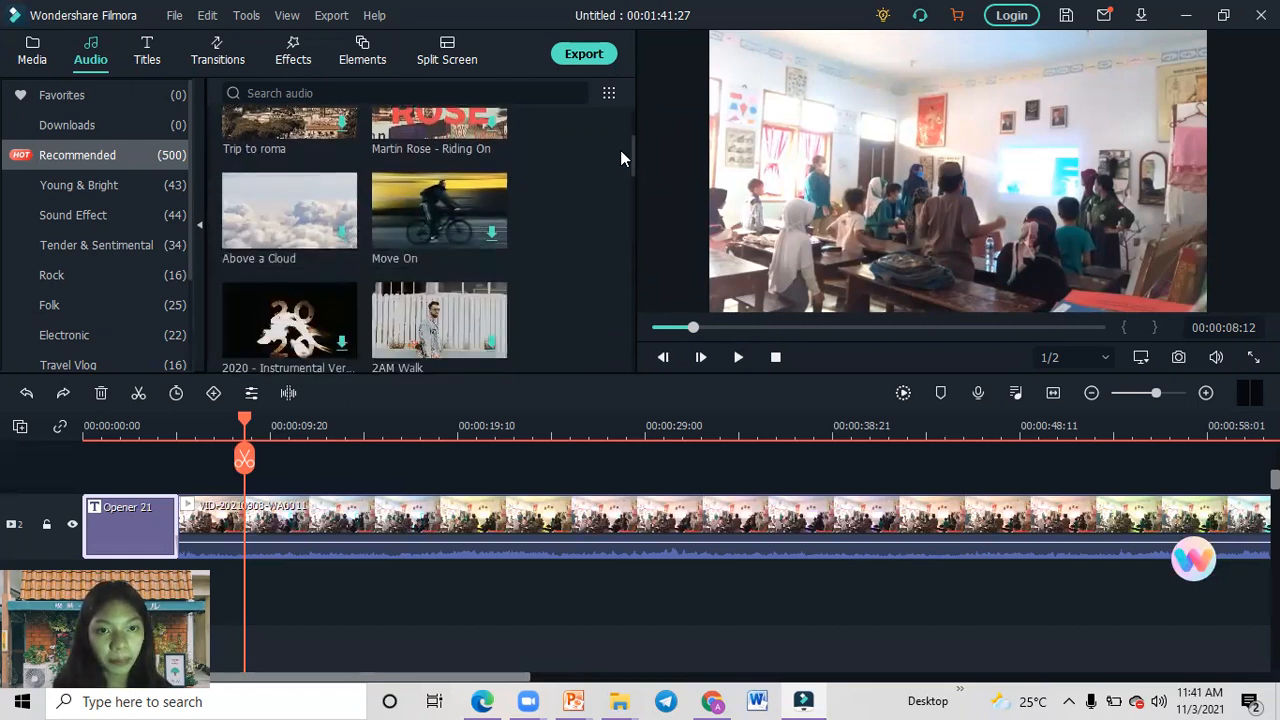
click(345, 234)
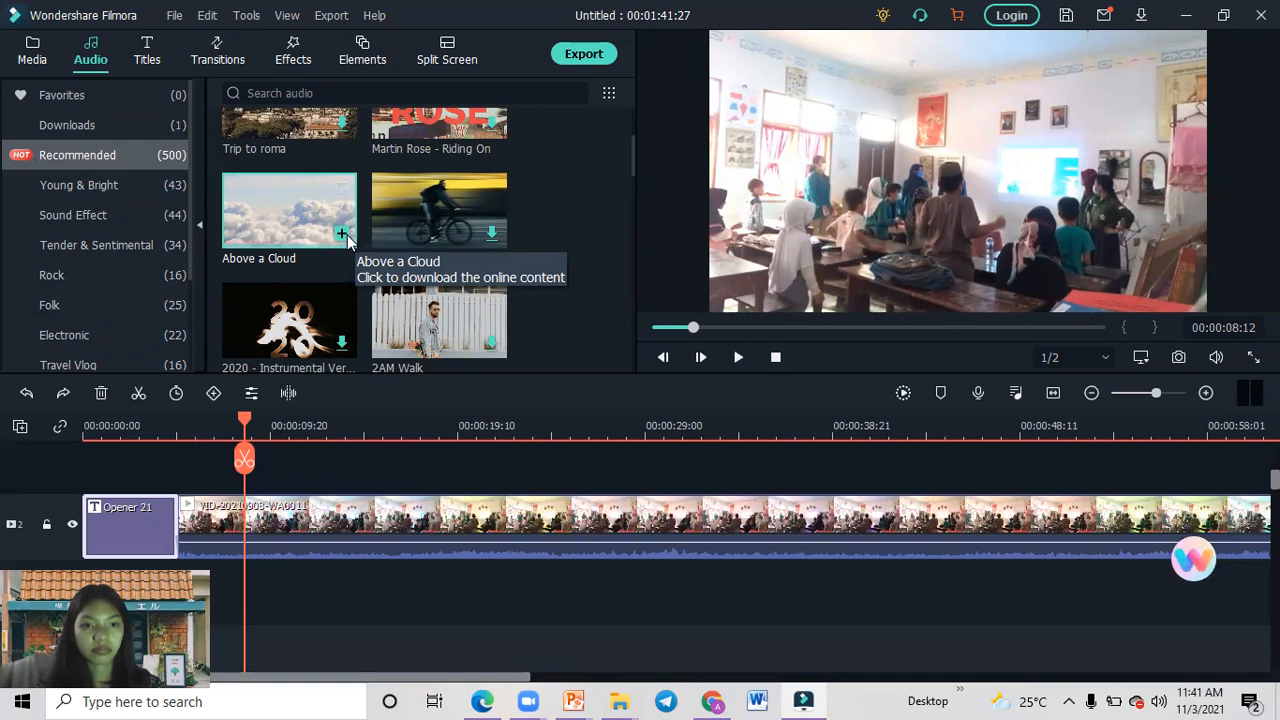
Try adding Above a Cloud to the timeline, undo the addition and preview the track on its own.
click(343, 234)
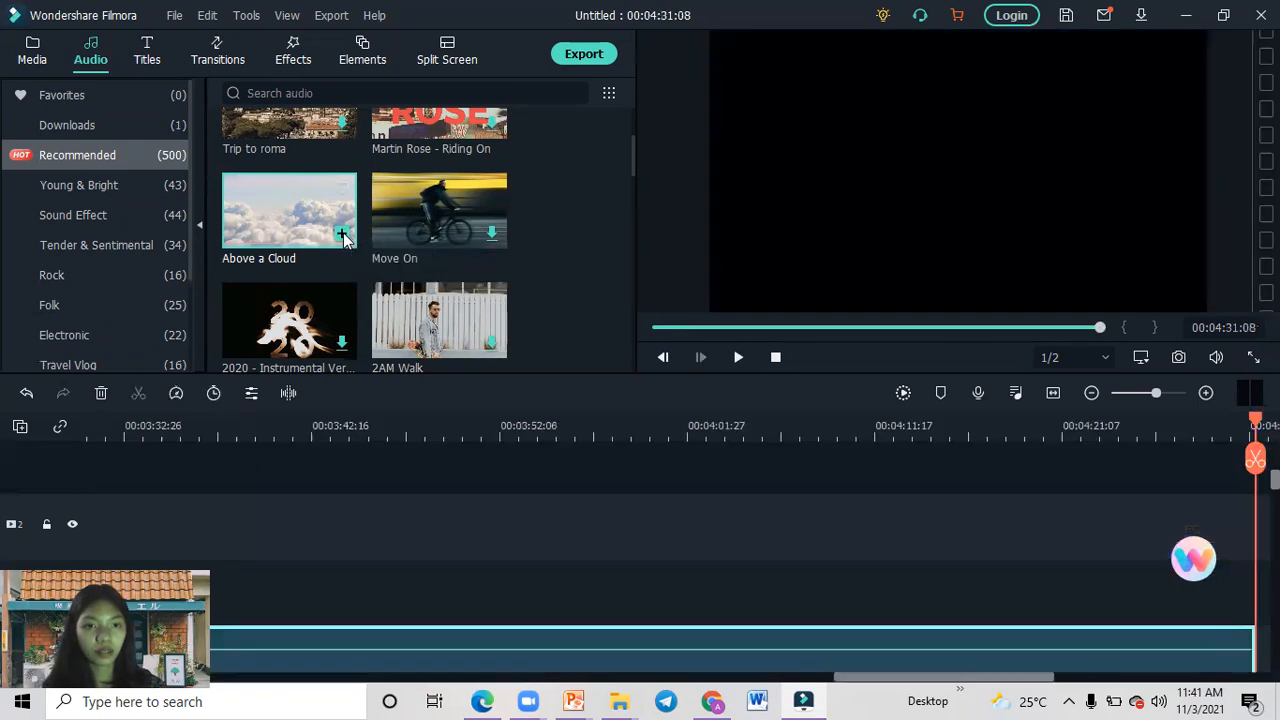
click(24, 393)
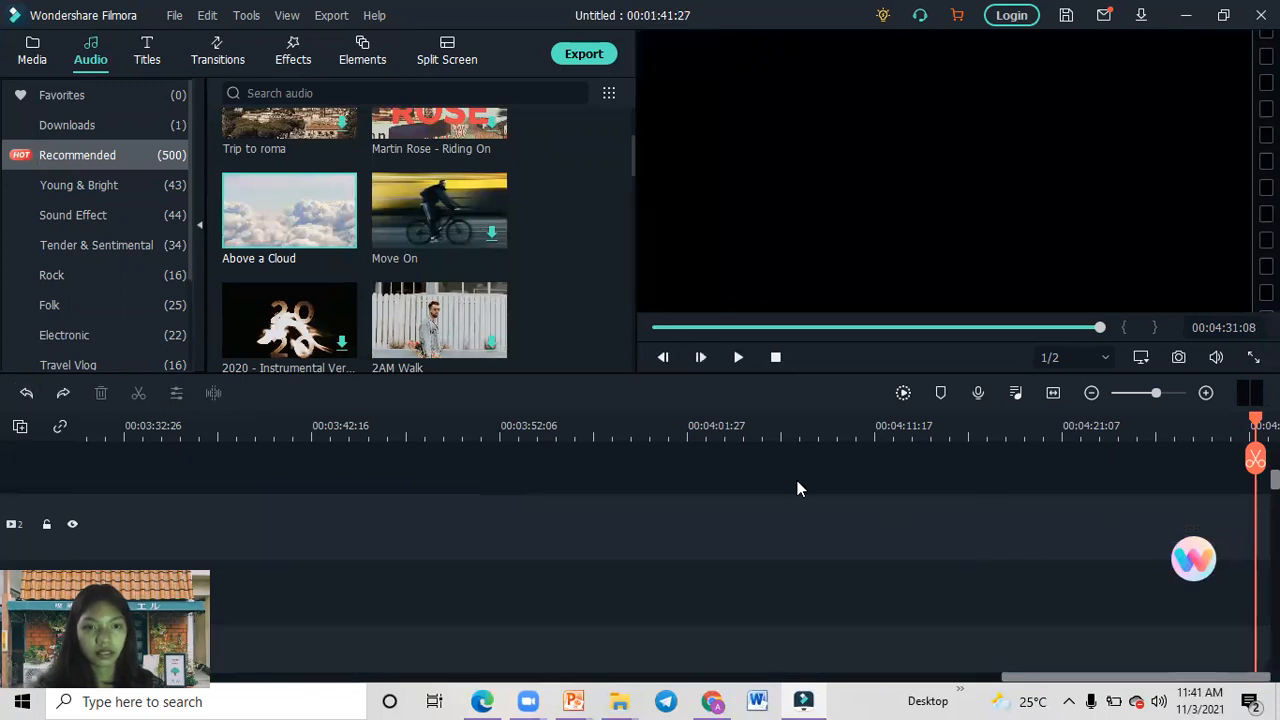
click(311, 244)
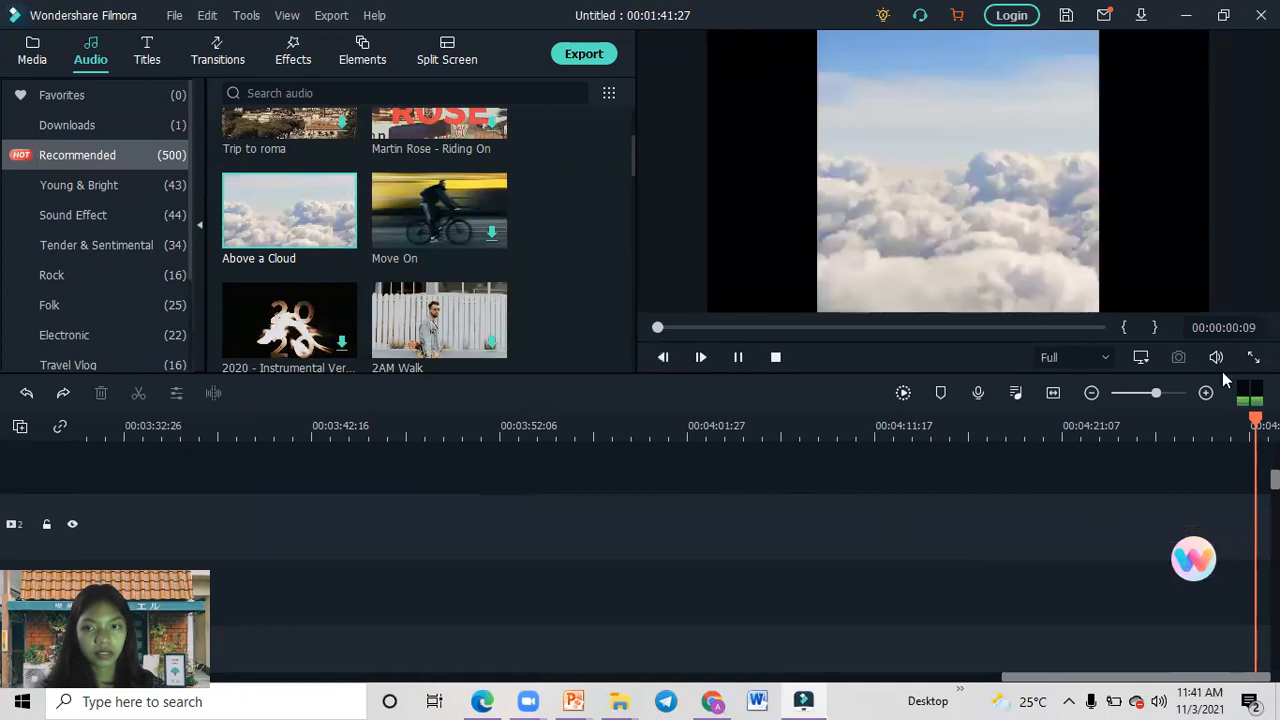
Return the playhead to the start of the timeline, open the Opener 21 title for editing and play it.
drag(1218, 430, 57, 423)
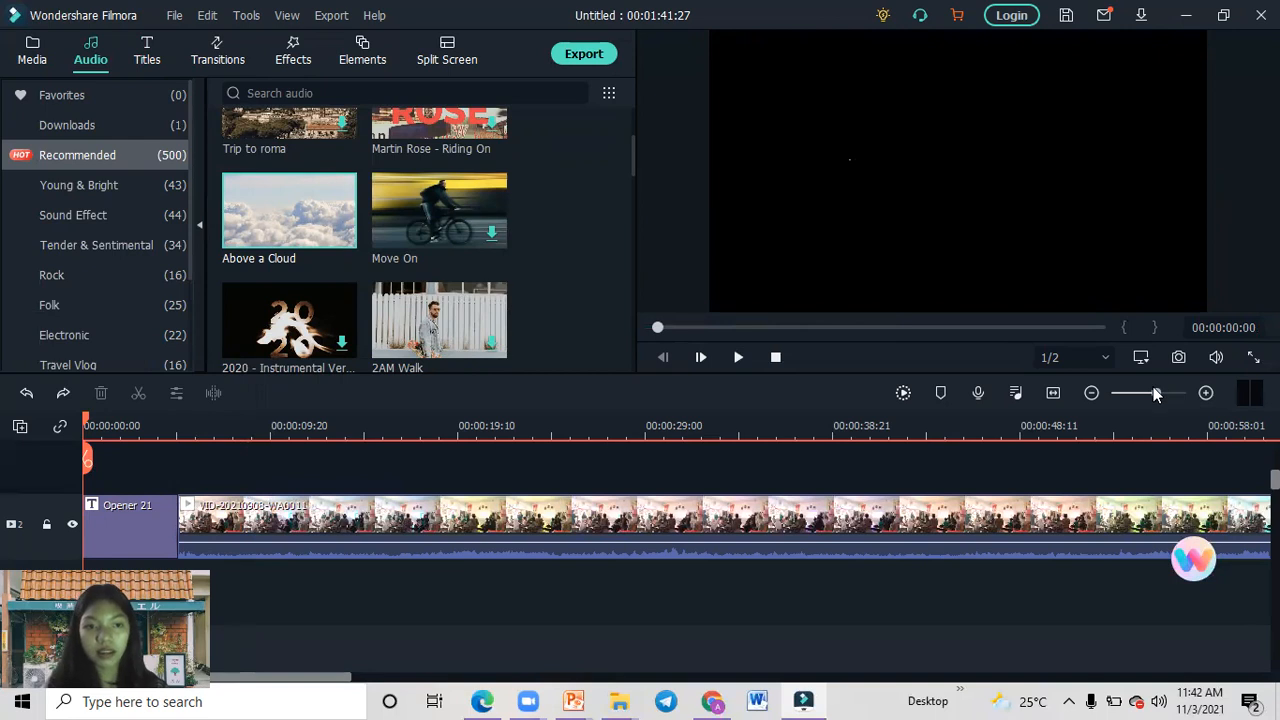
drag(1153, 390, 1200, 397)
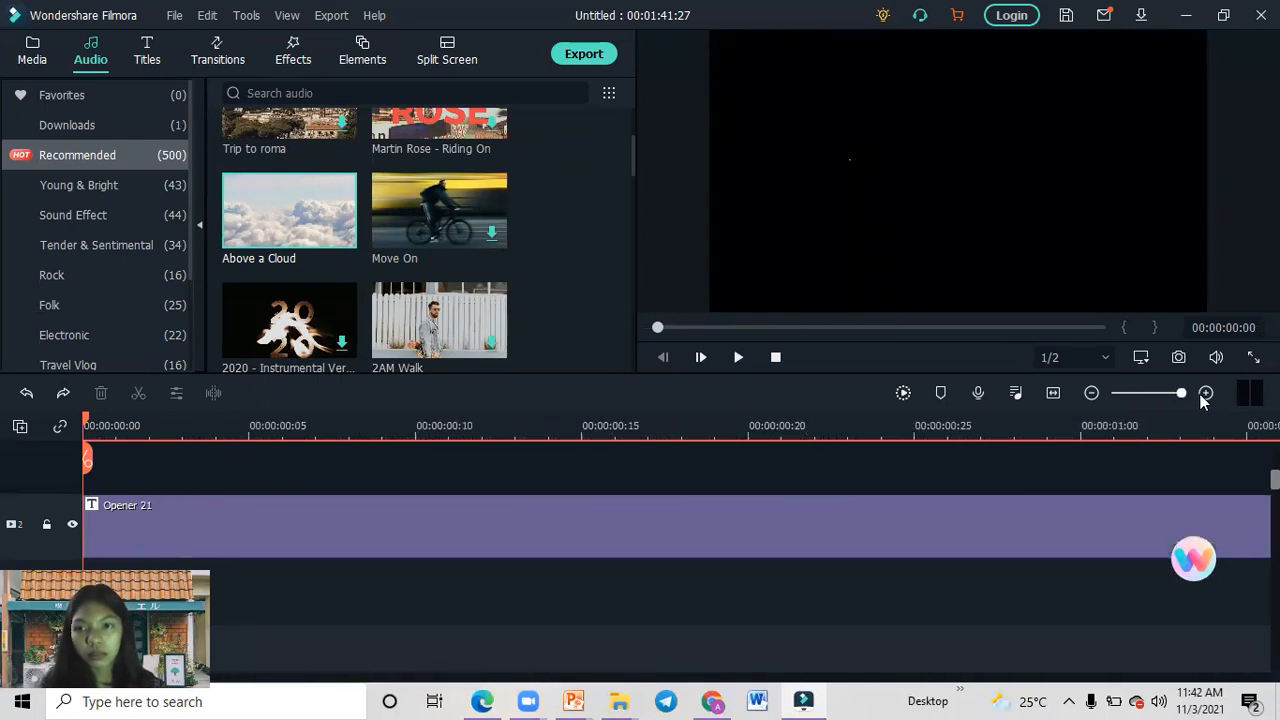
double_click(362, 555)
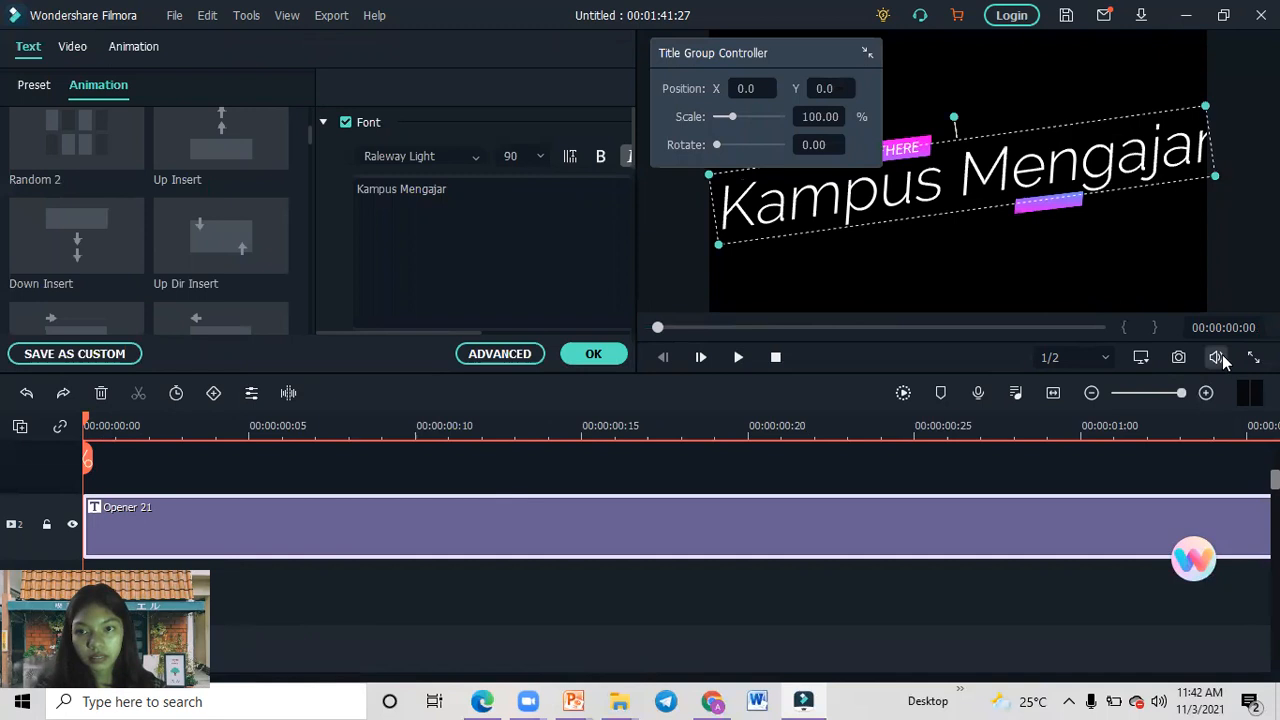
click(737, 358)
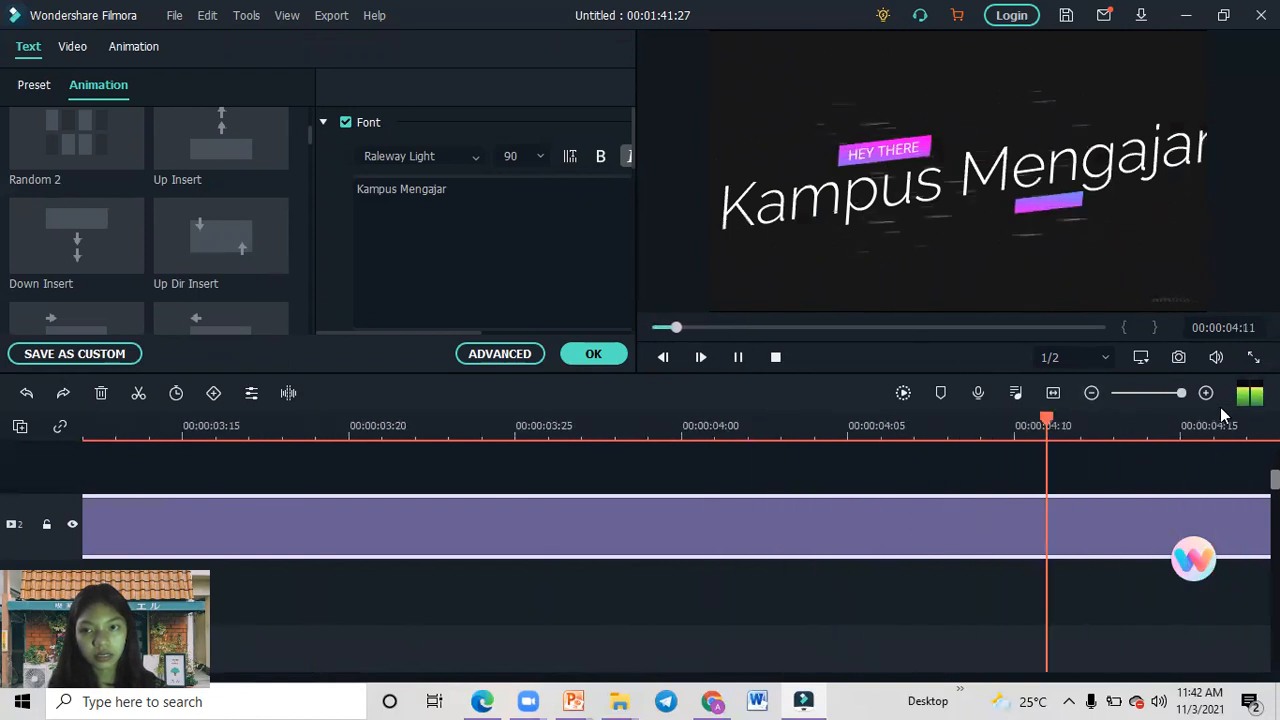
Pause playback, return the playhead to the start of the timeline and fit the timeline scale to the Opener 21 title and the classroom clip.
drag(1181, 393, 1115, 403)
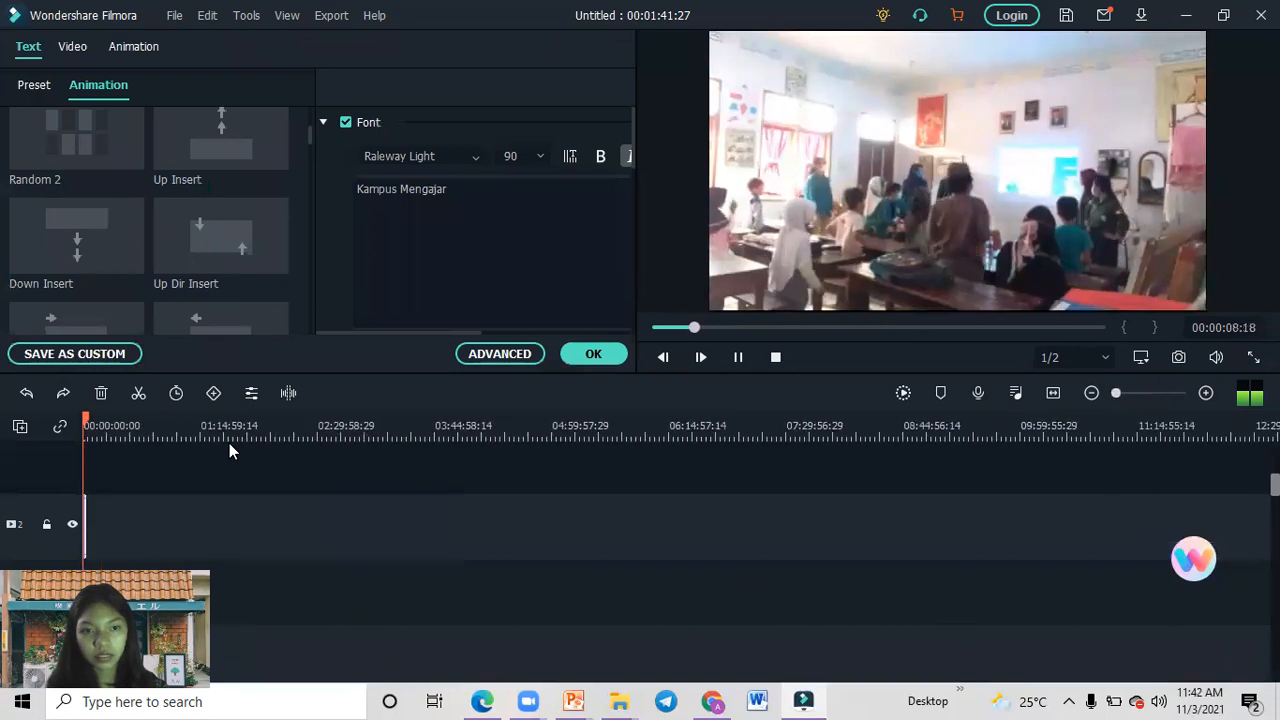
drag(154, 477, 461, 478)
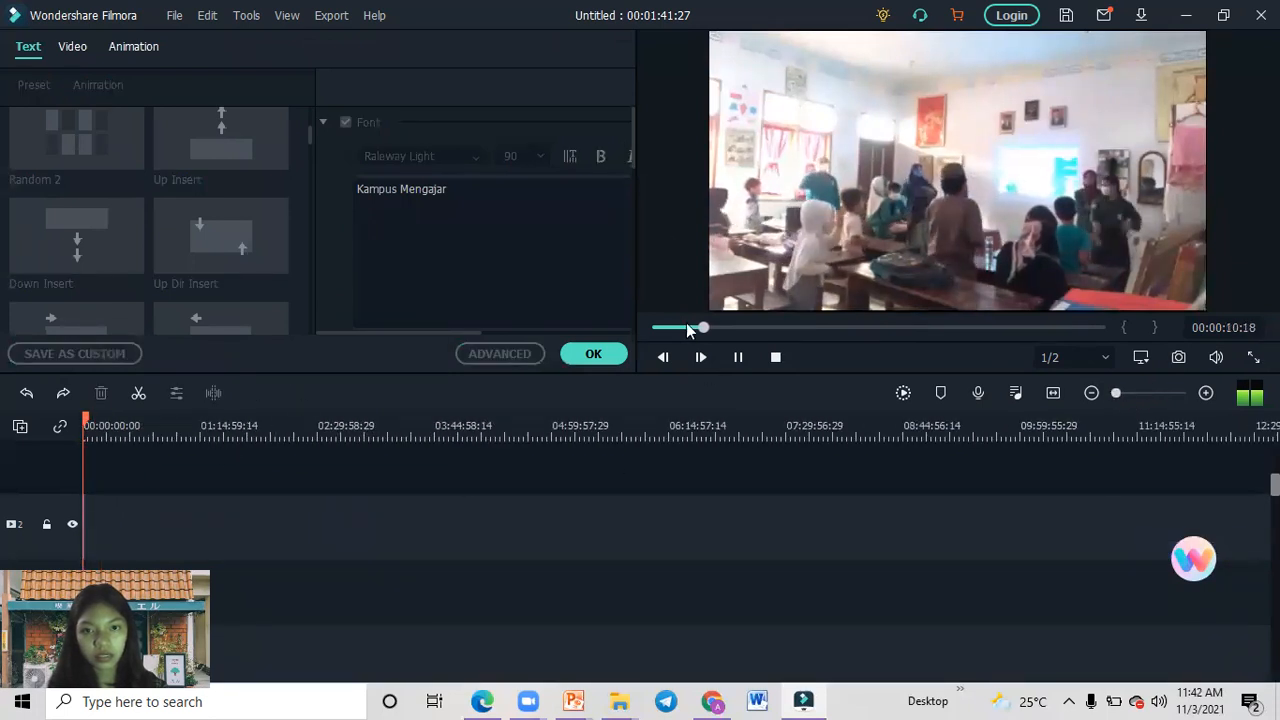
click(734, 358)
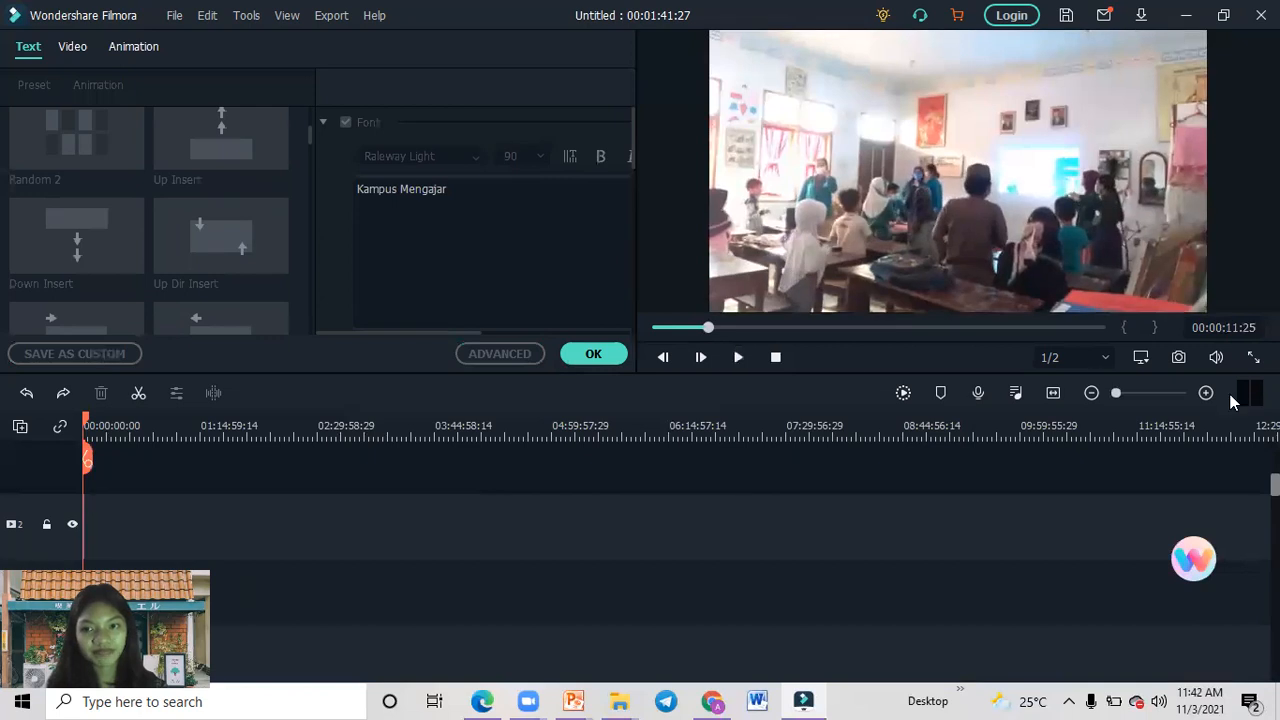
click(1134, 393)
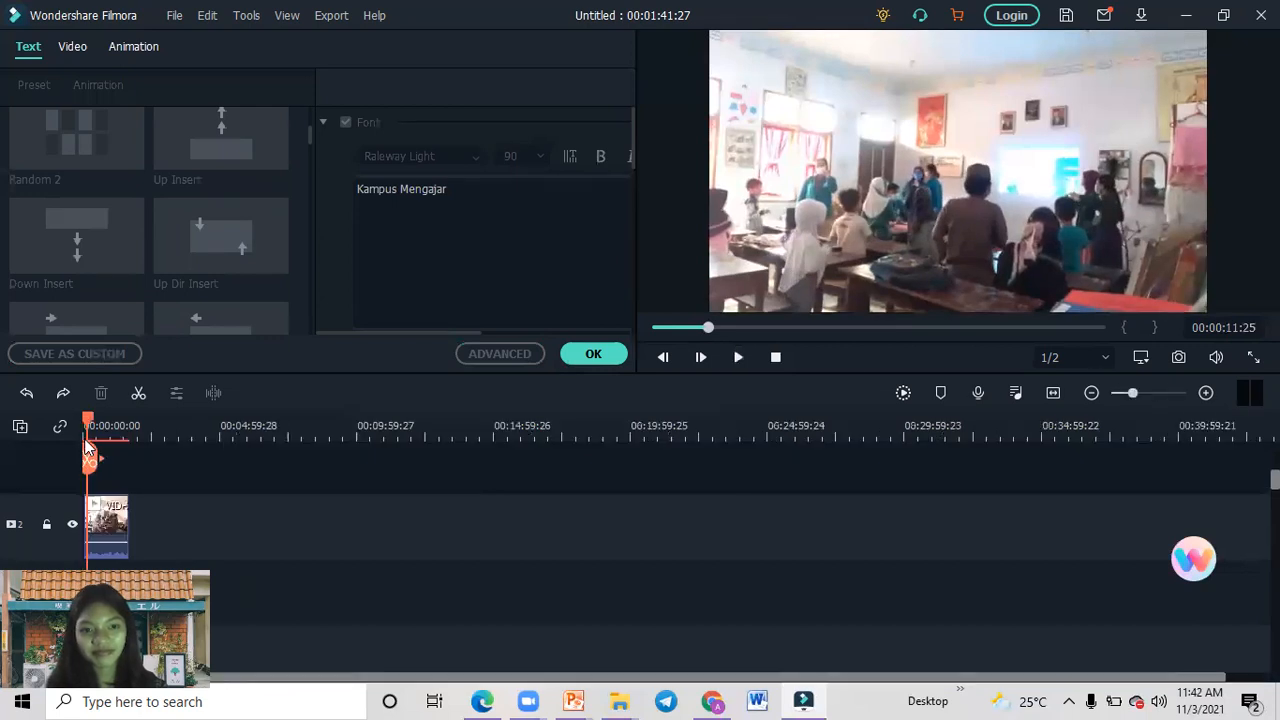
drag(86, 425, 38, 423)
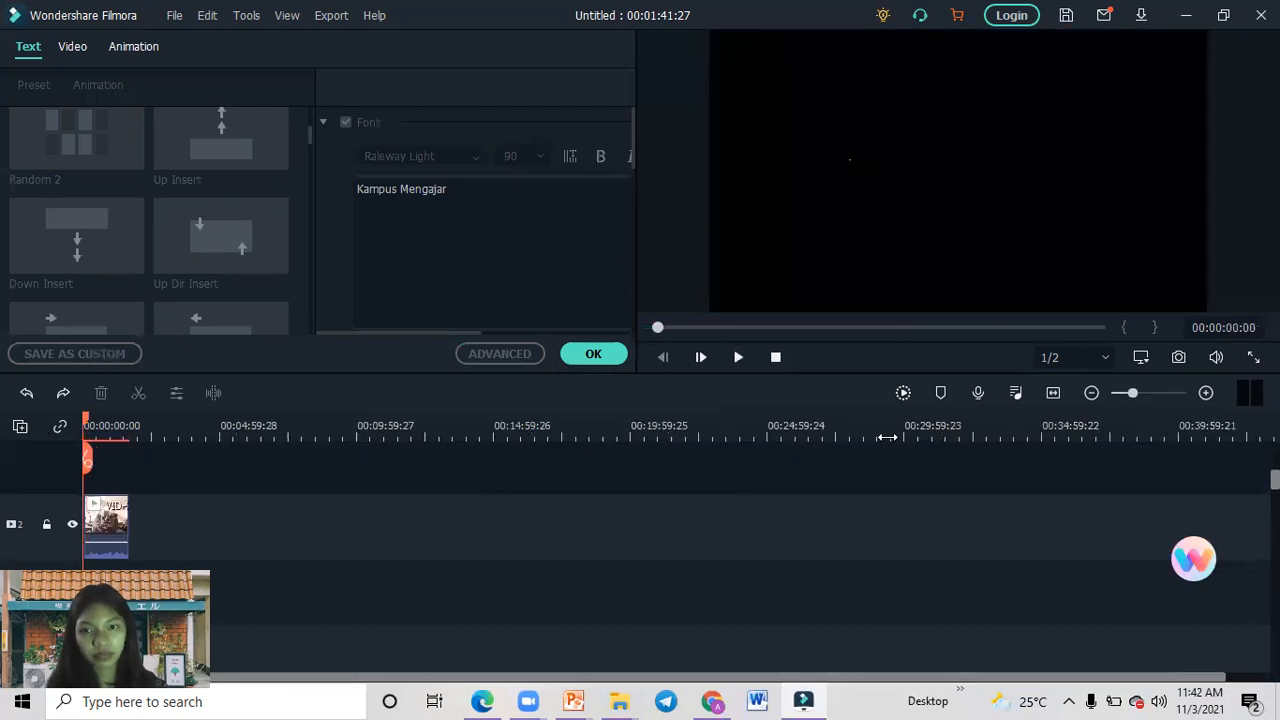
click(1170, 393)
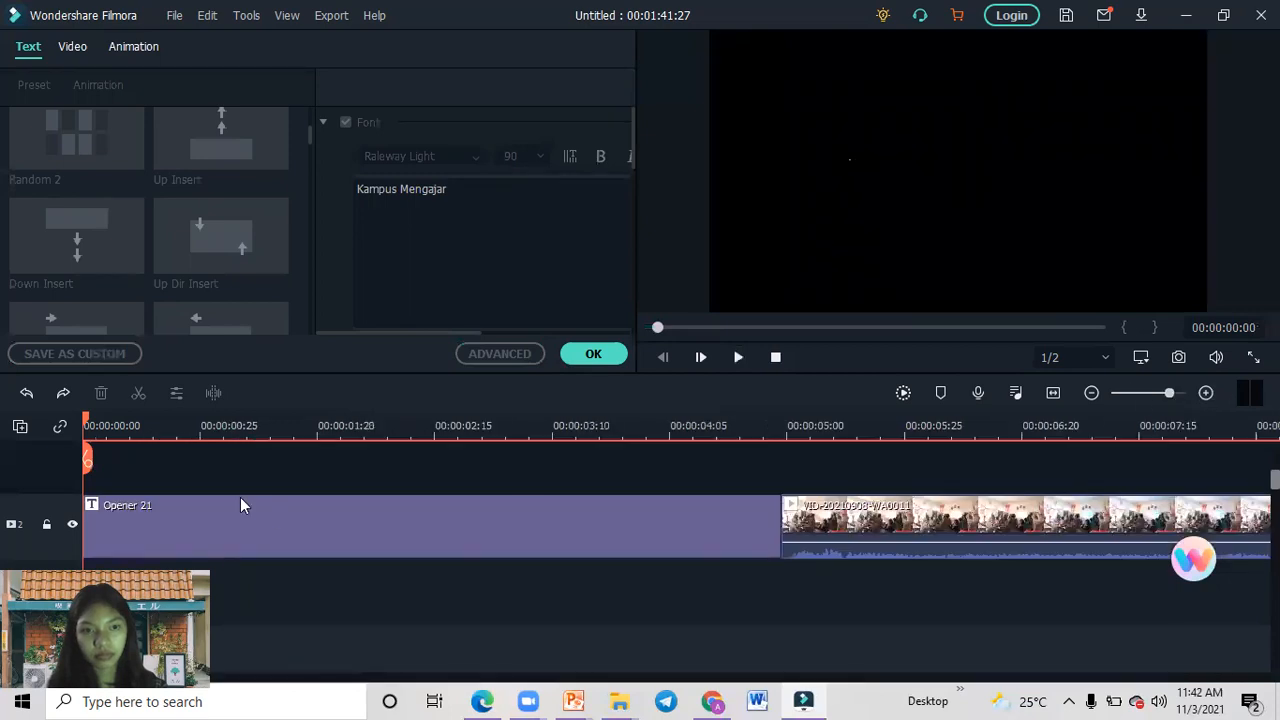
Check the title's video settings, return to its text settings and redo the undone timeline edits.
click(77, 49)
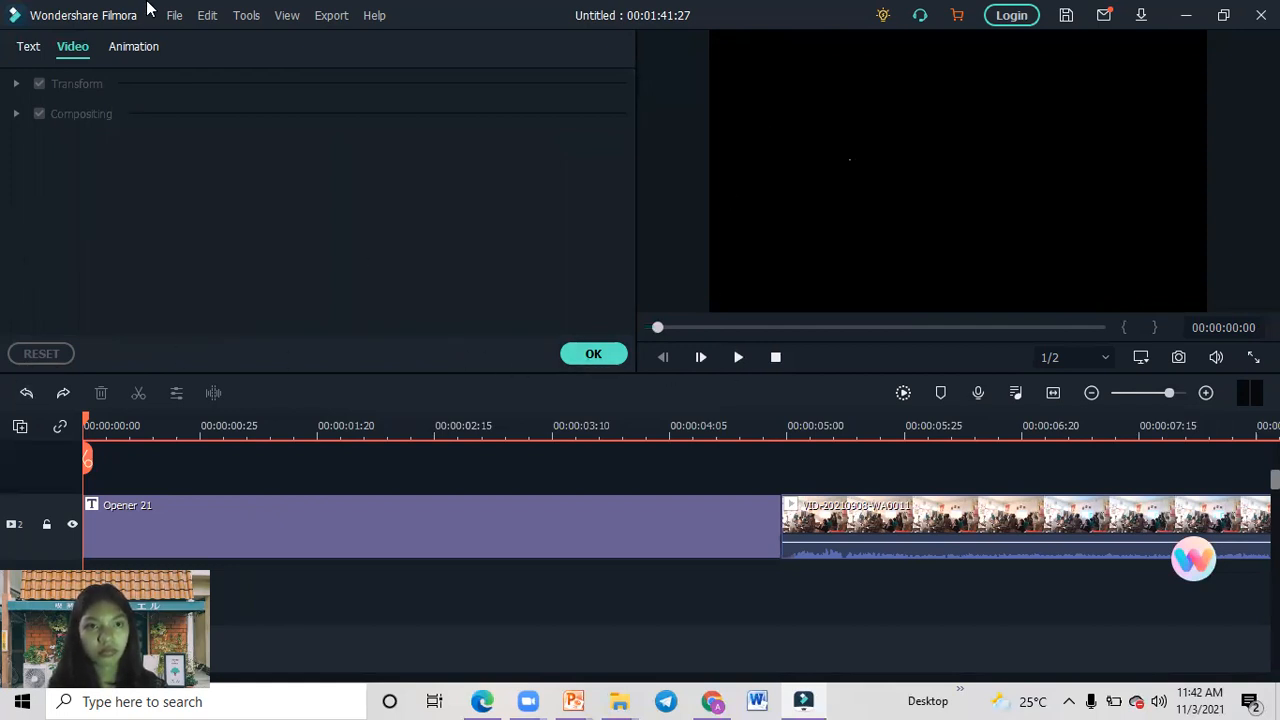
click(29, 48)
click(26, 393)
click(62, 393)
click(57, 396)
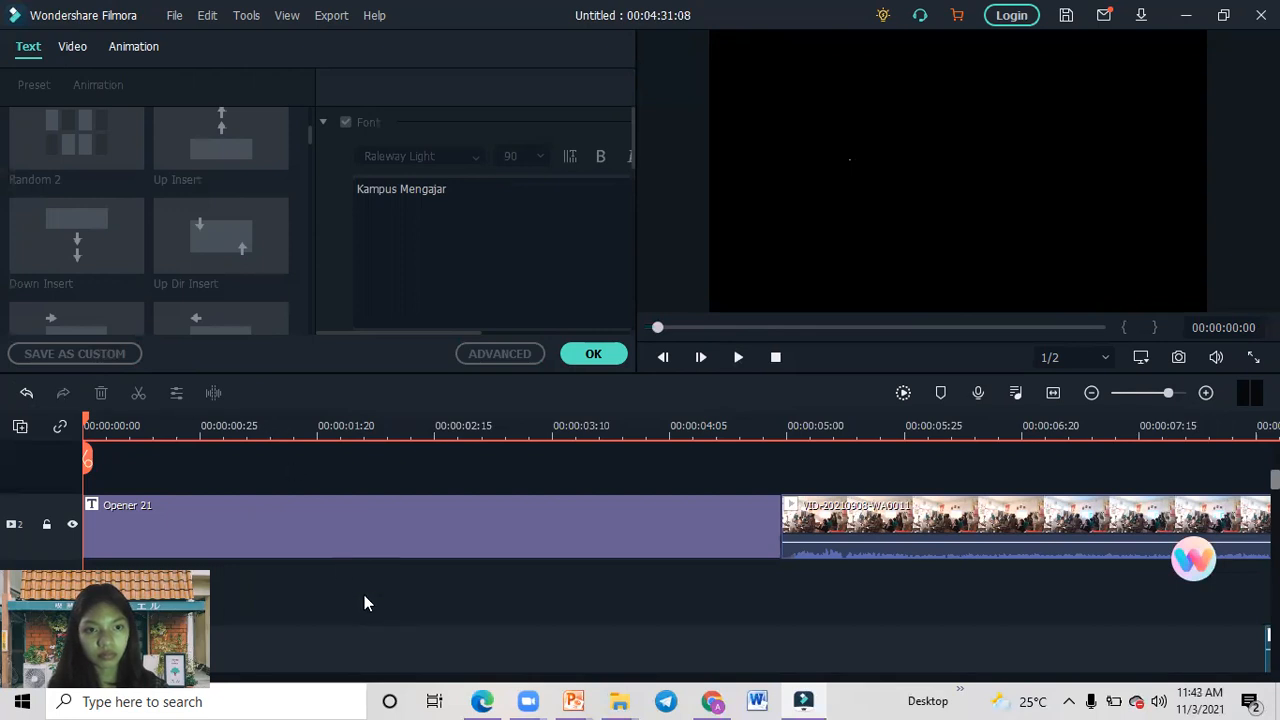
click(172, 15)
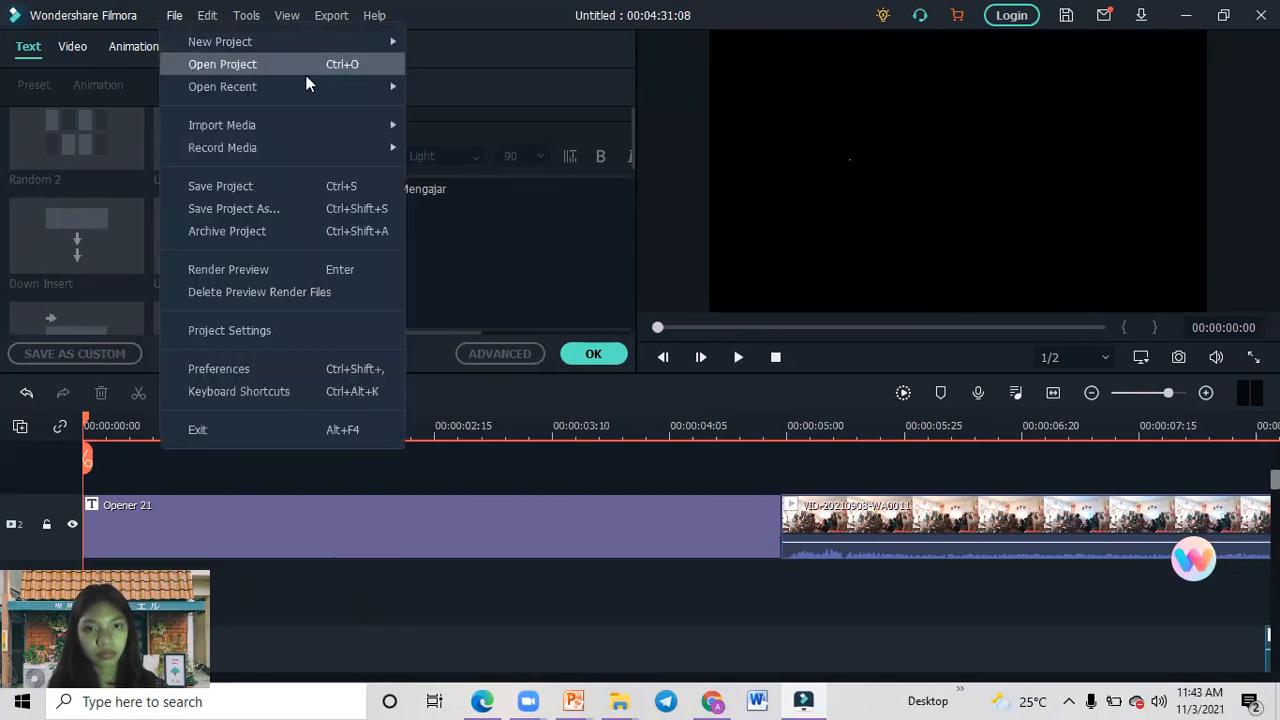
click(845, 299)
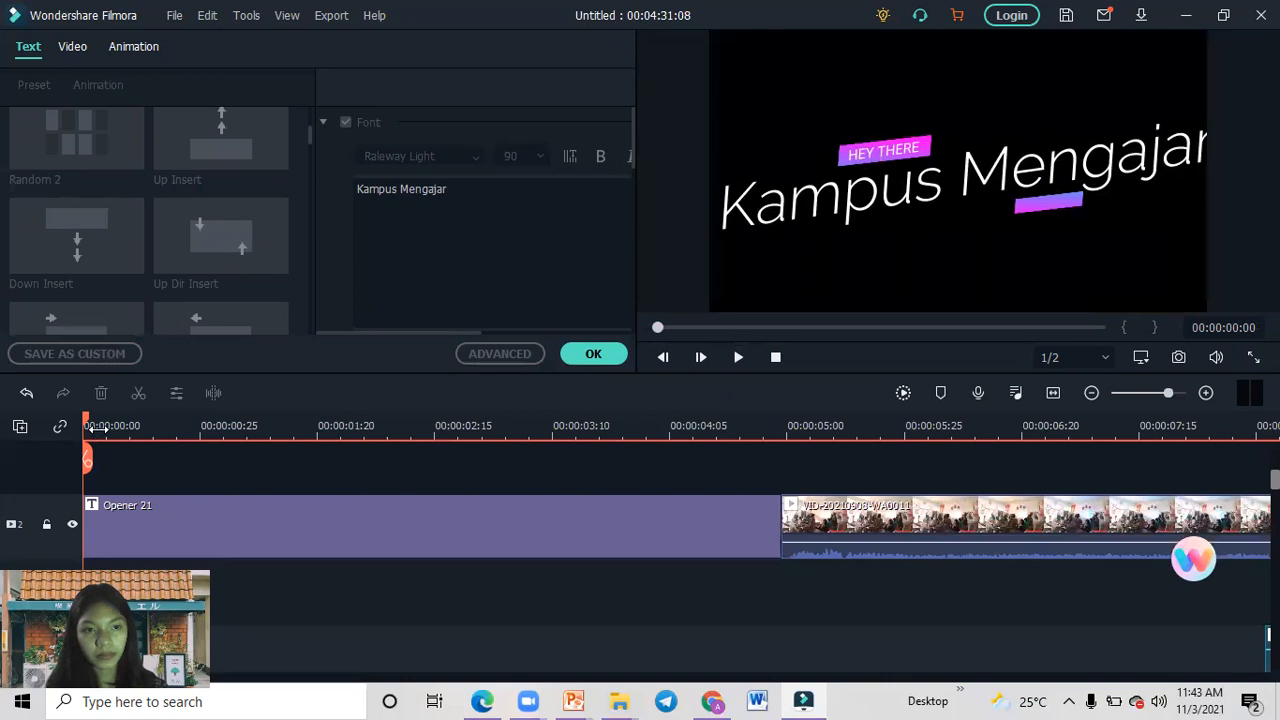
Close the title editor and insert the Above a Cloud track at the start of the timeline beneath the Opener 21 title.
click(591, 355)
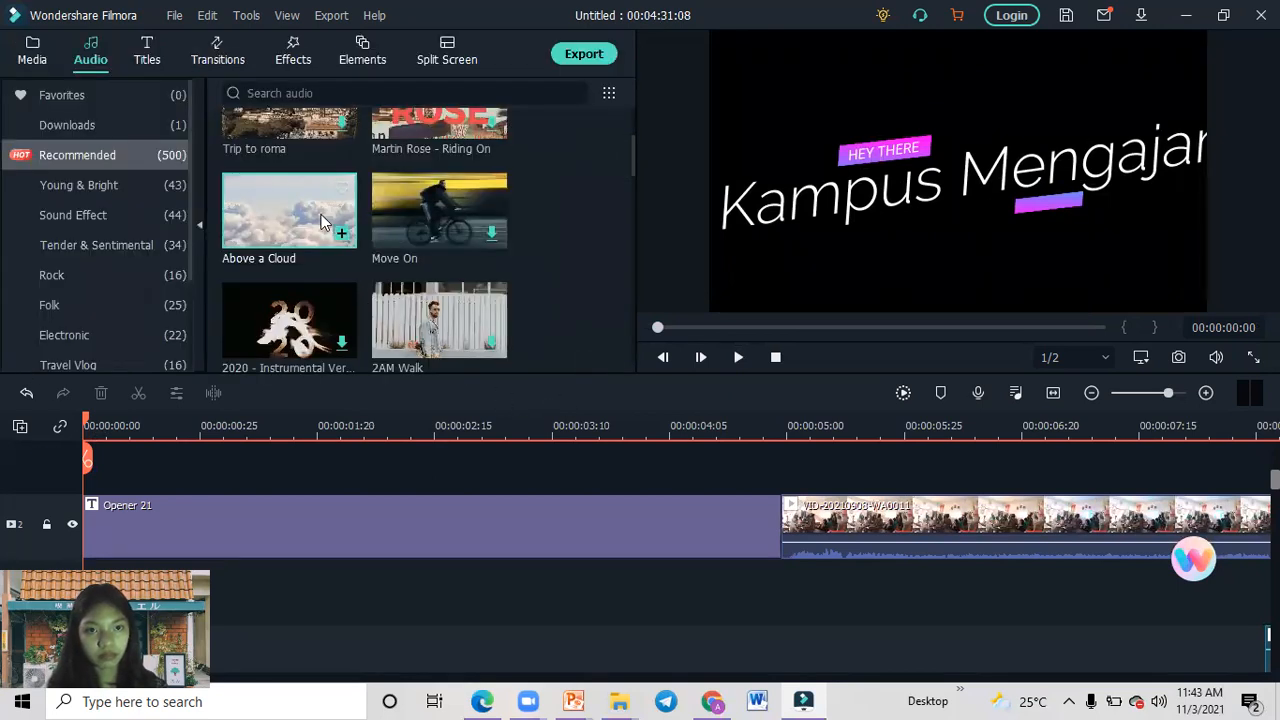
drag(321, 214, 150, 565)
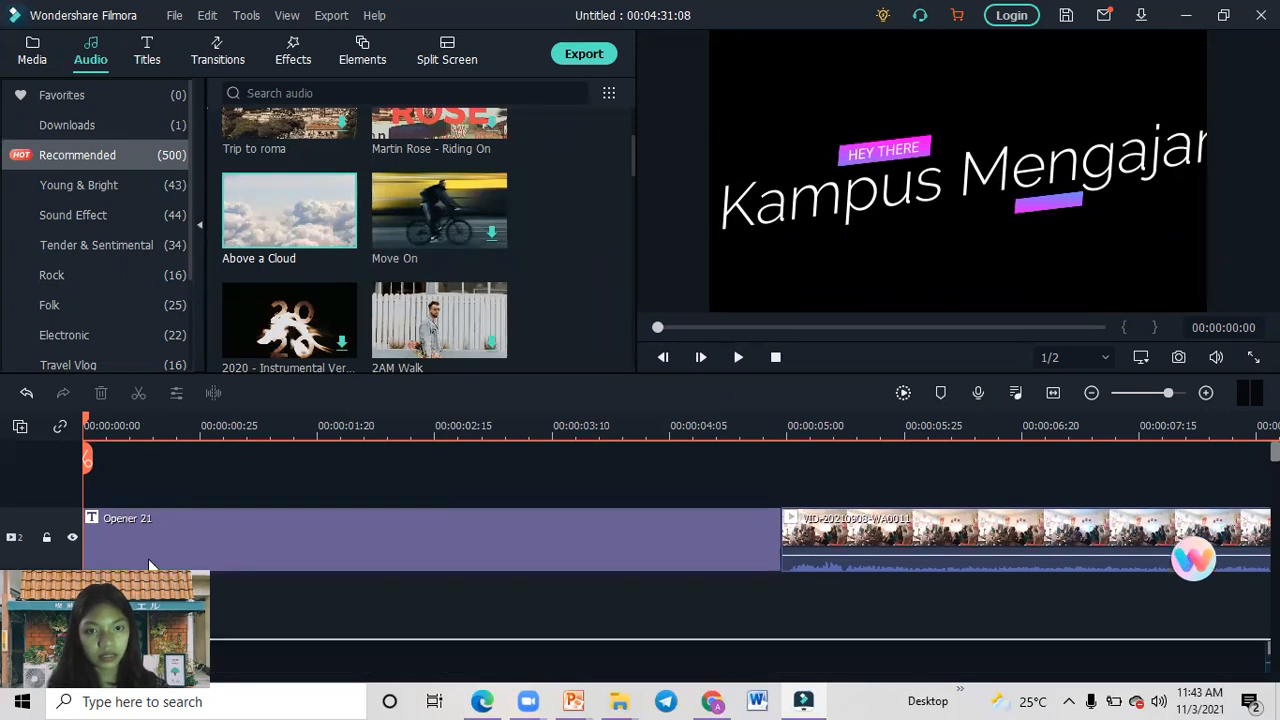
drag(435, 655, 441, 606)
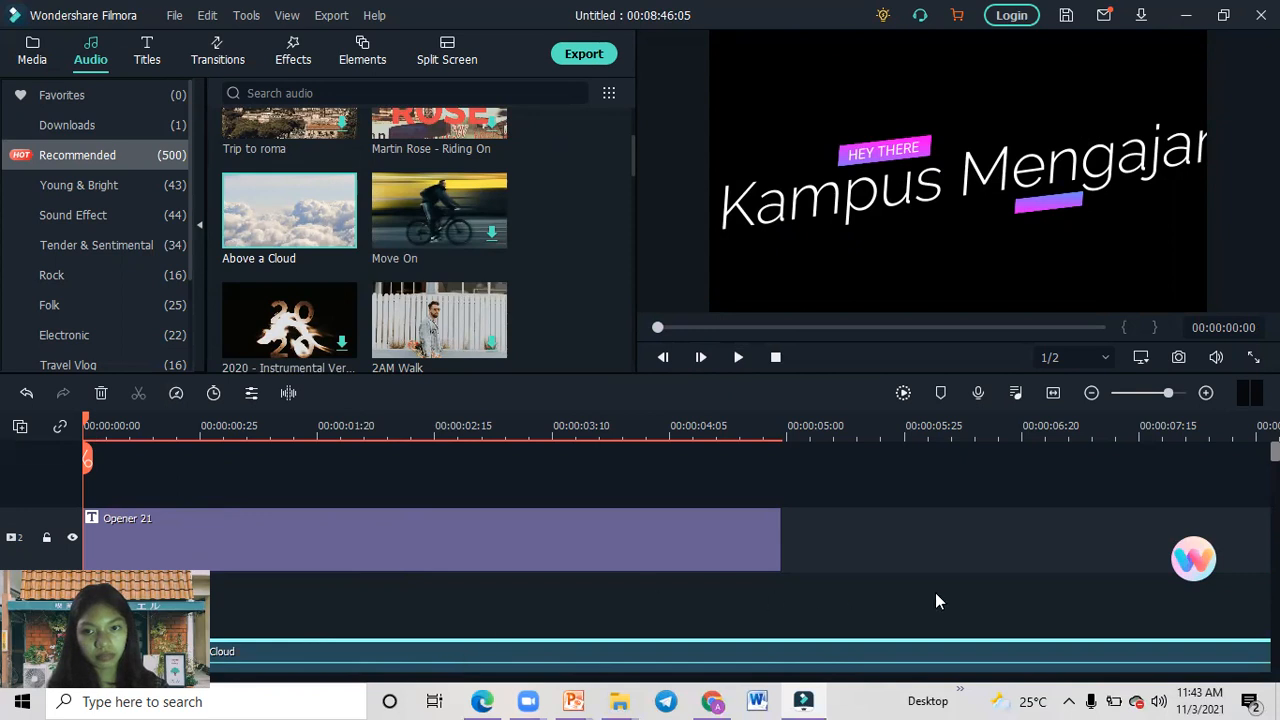
Review the audio settings of the Above a Cloud clip, from fades to volume normalization, and close them.
click(738, 361)
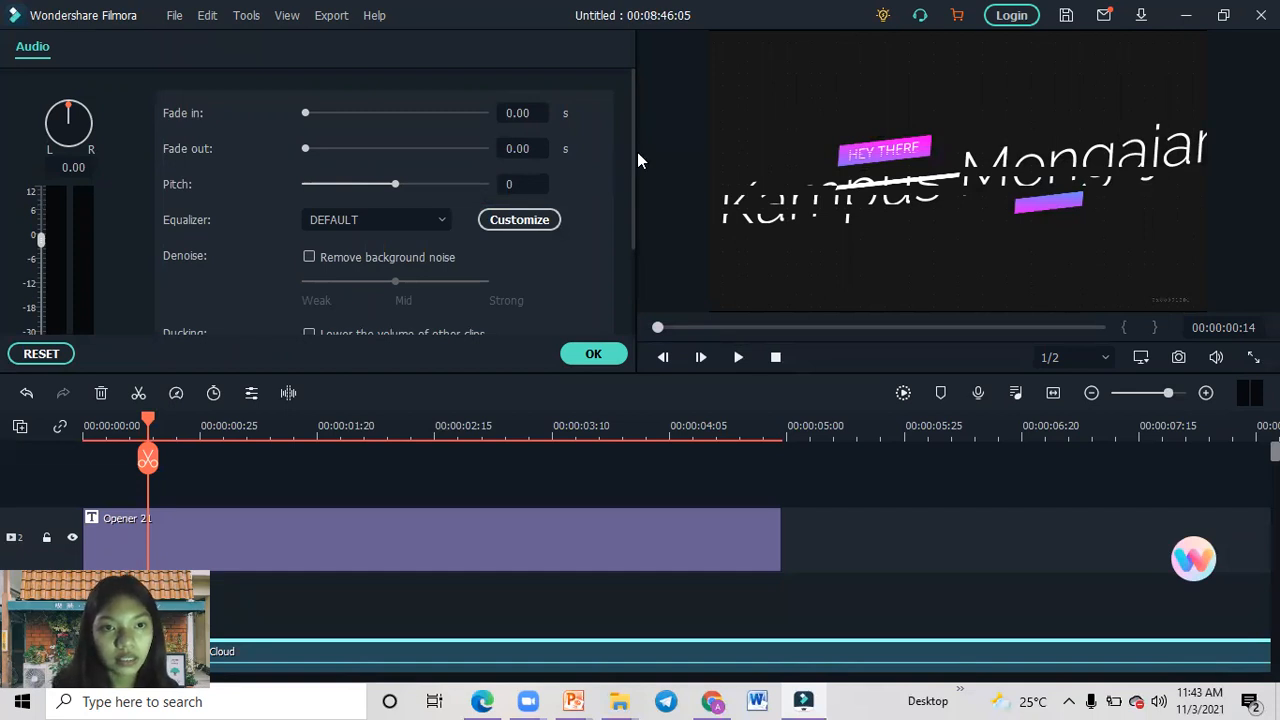
drag(632, 152, 611, 306)
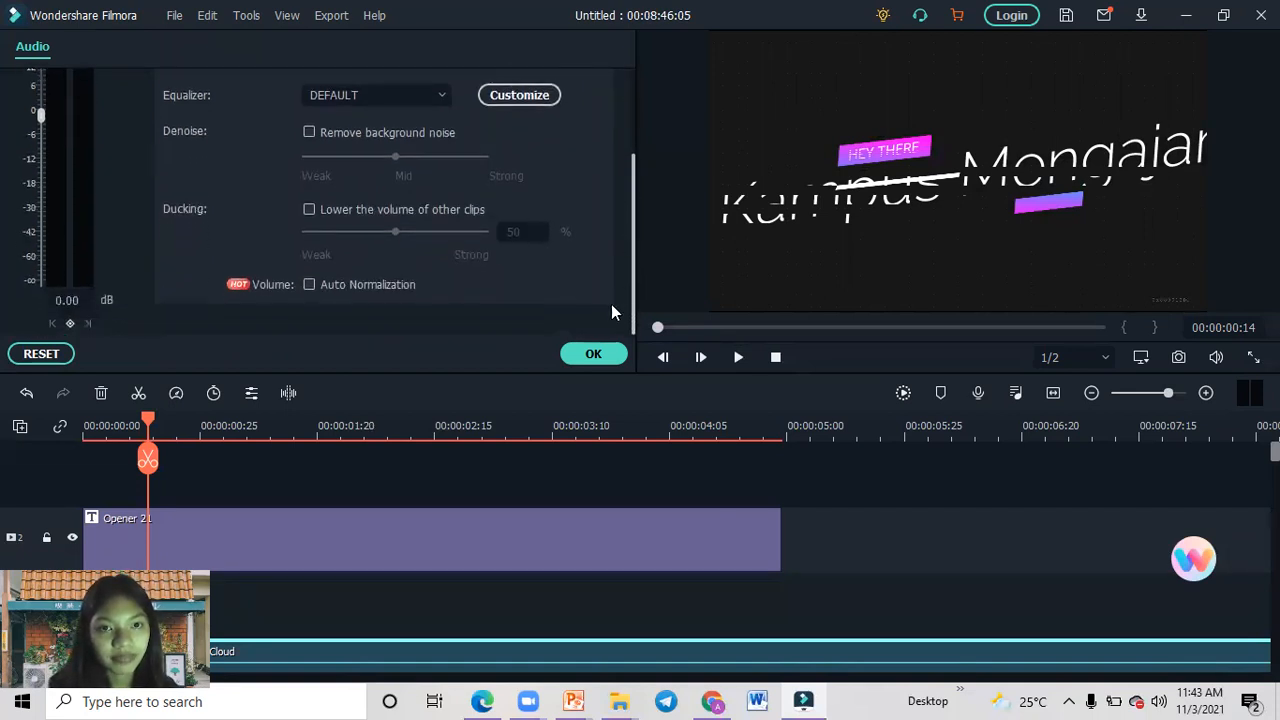
click(592, 354)
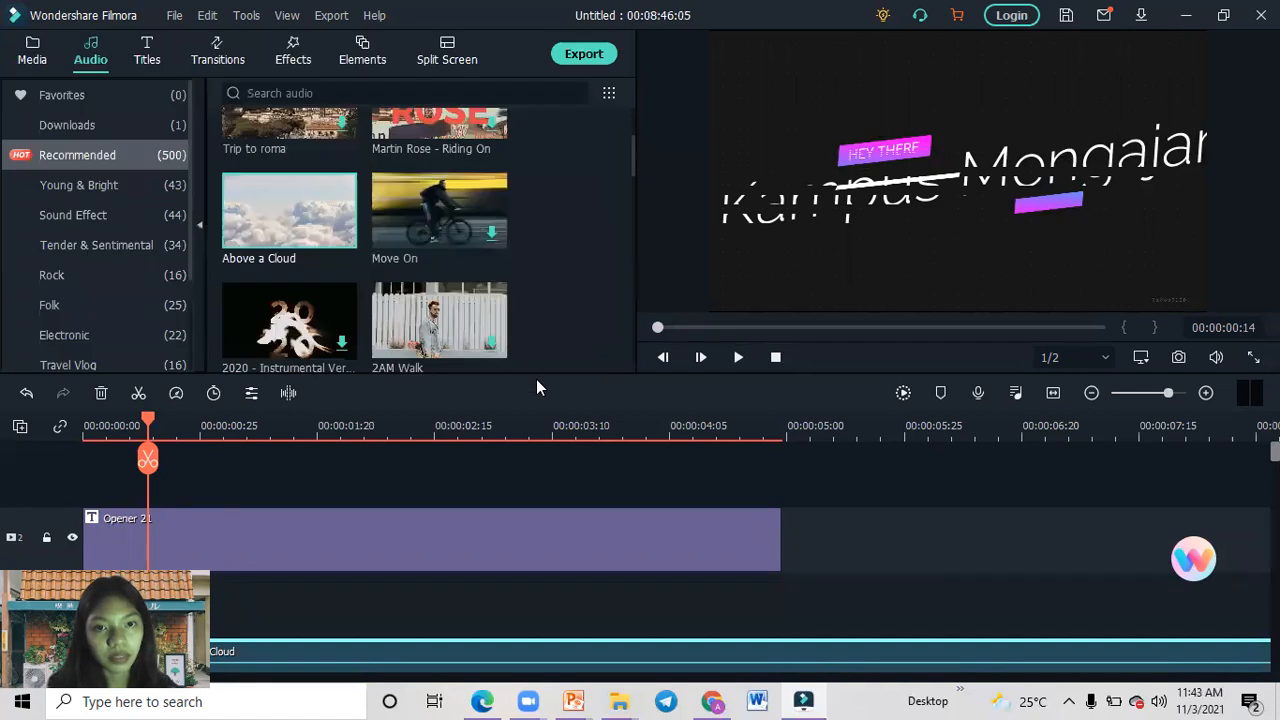
Play the opening title with its music, return the playhead to the start and preview the Above a Cloud track on its own.
click(738, 357)
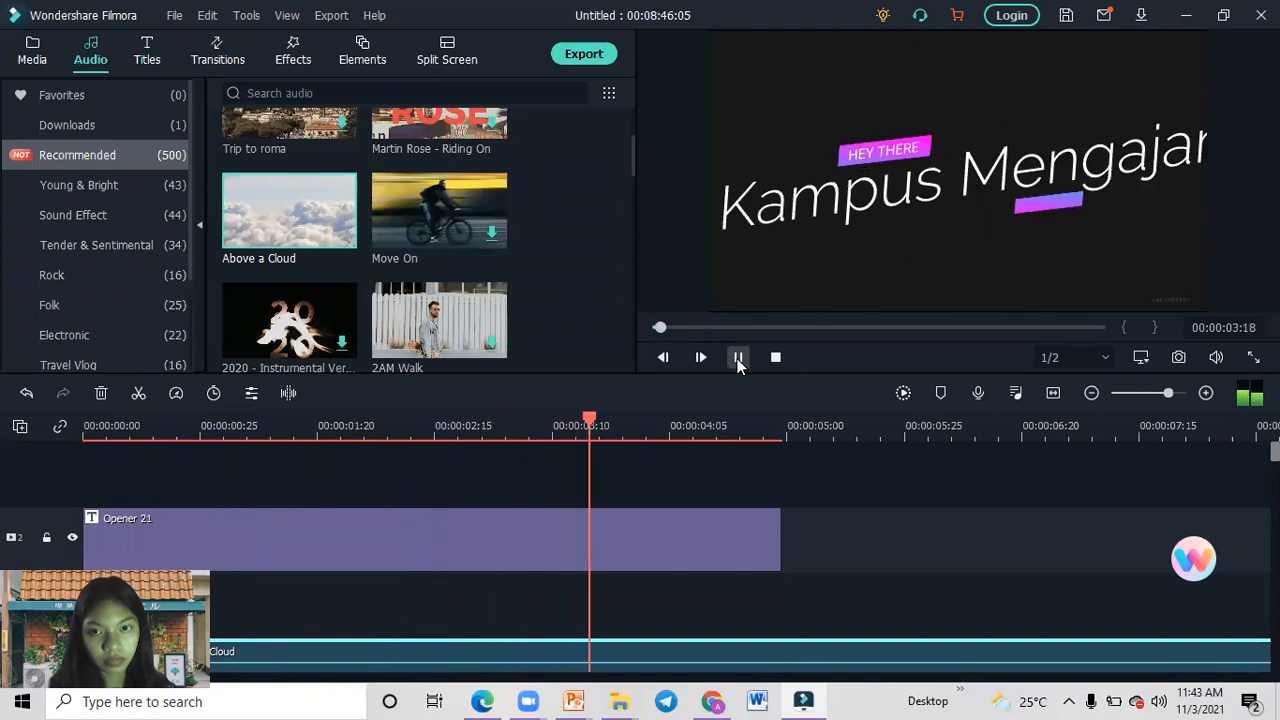
click(738, 357)
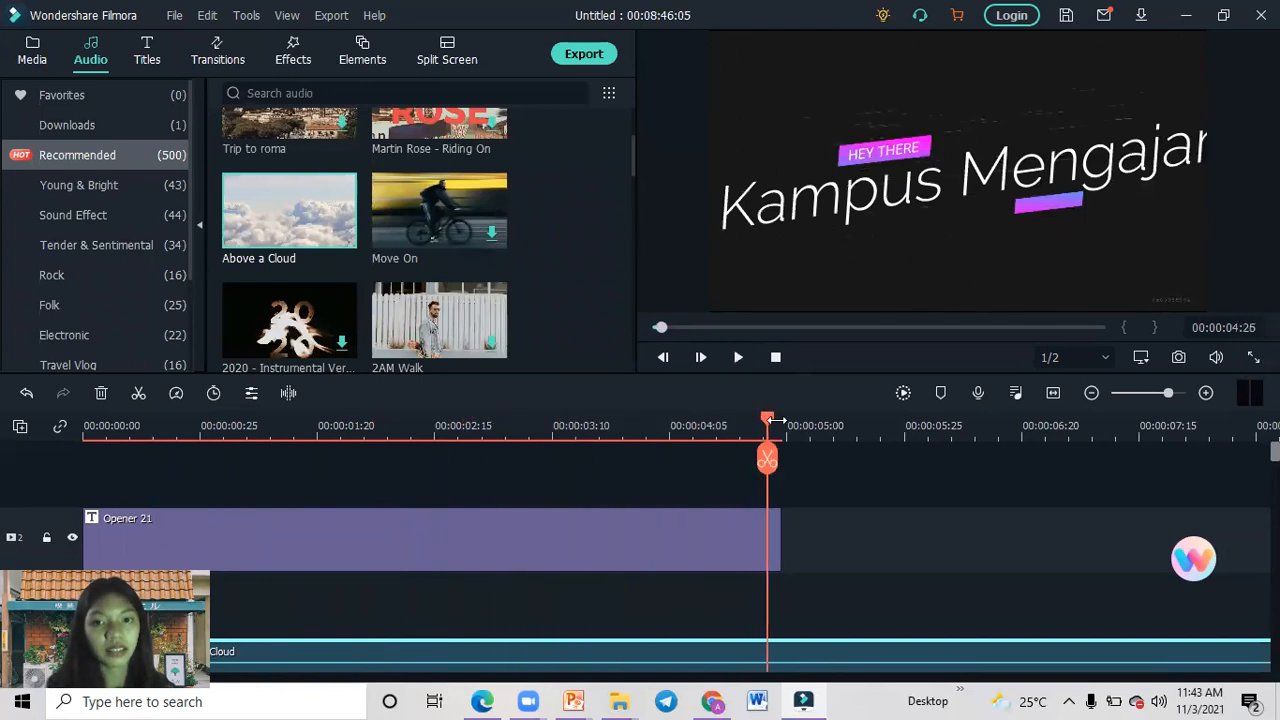
drag(770, 425, 60, 410)
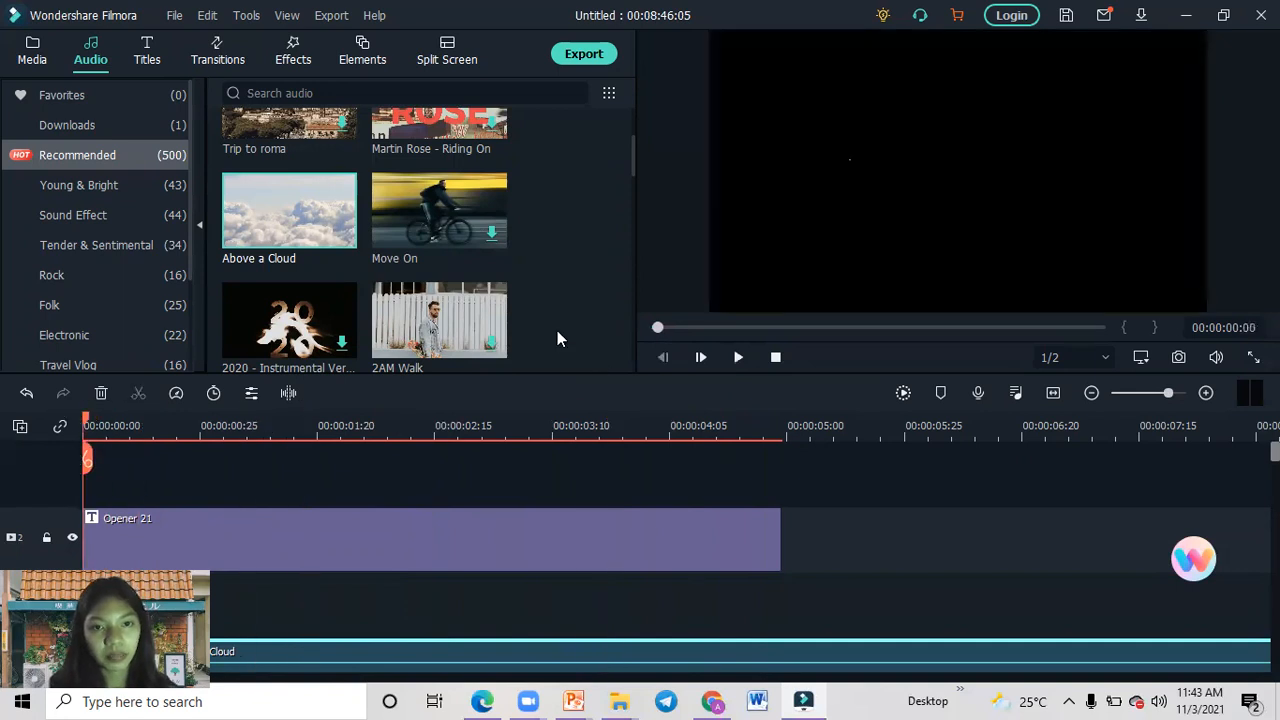
click(302, 236)
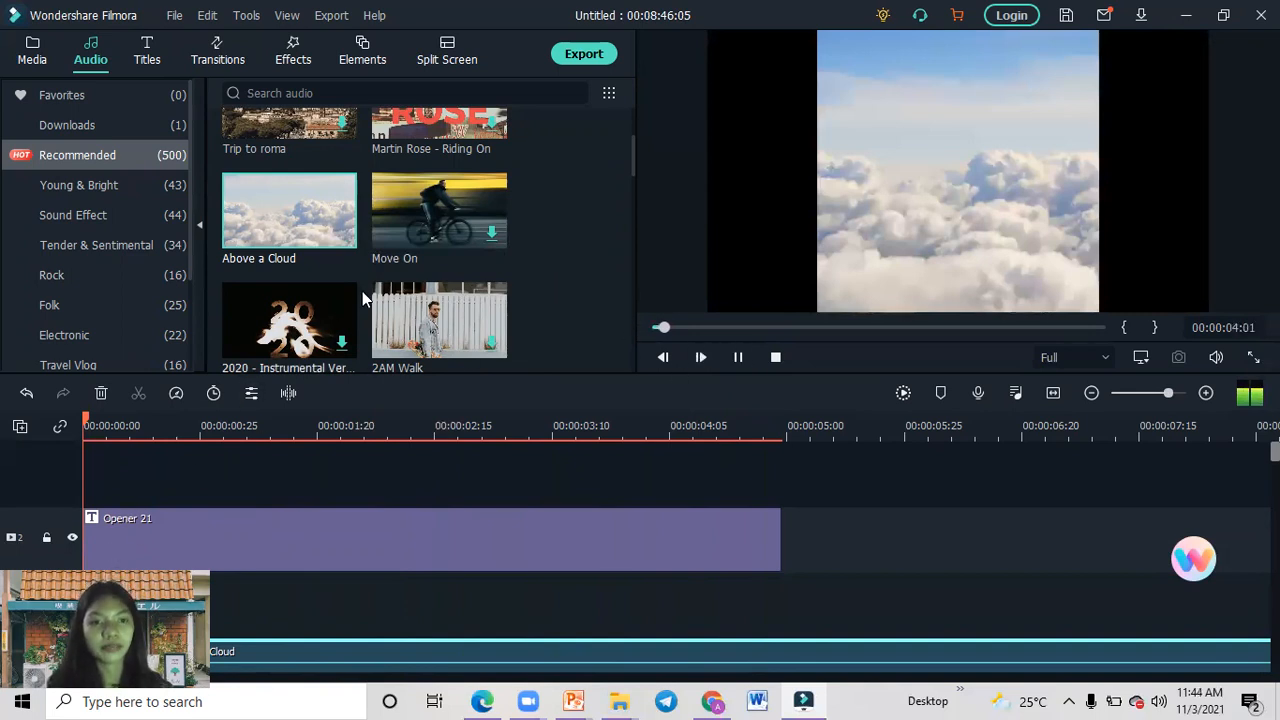
click(738, 358)
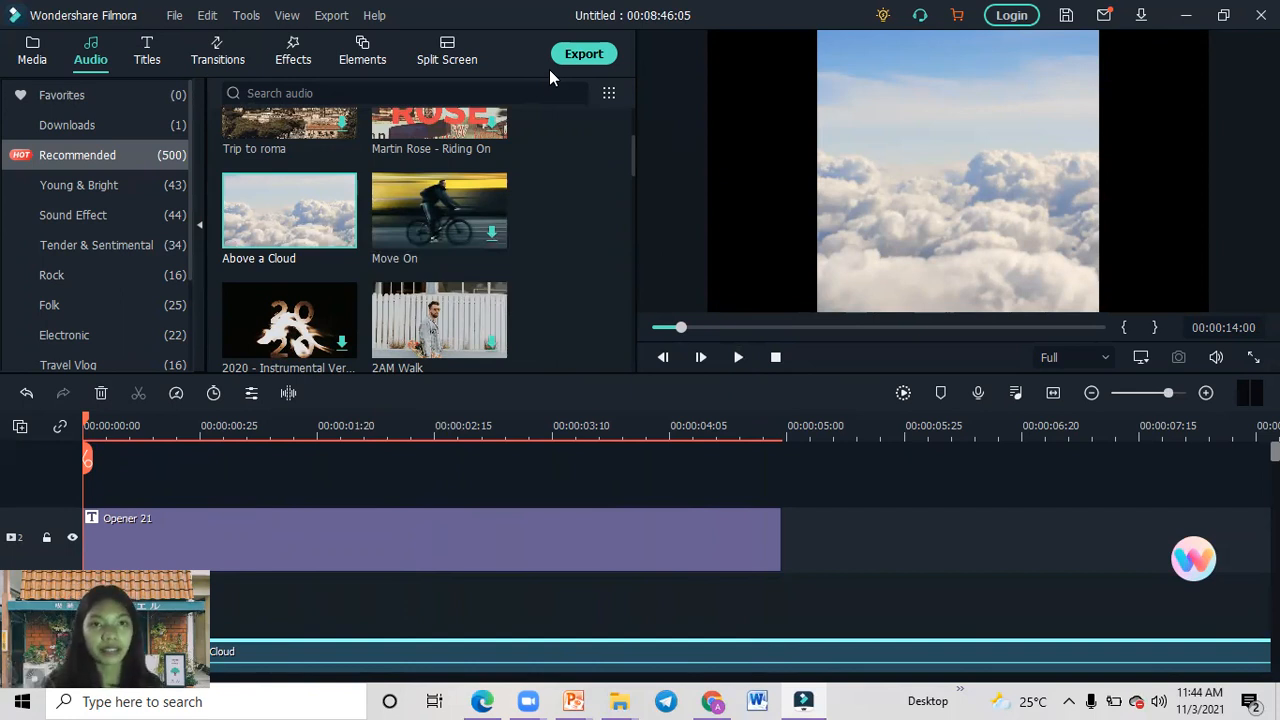
Add the recommended Chromatic Aberration effect above the Opener 21 title at the start of the timeline.
click(278, 62)
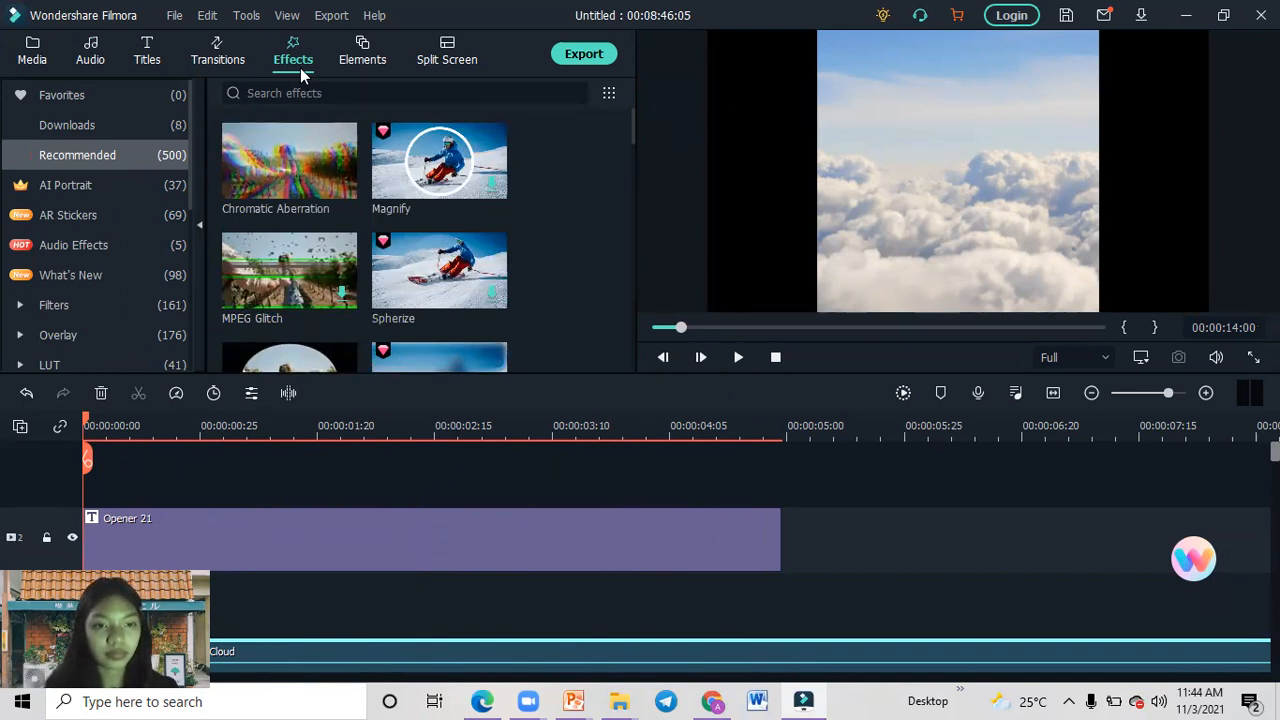
double_click(225, 544)
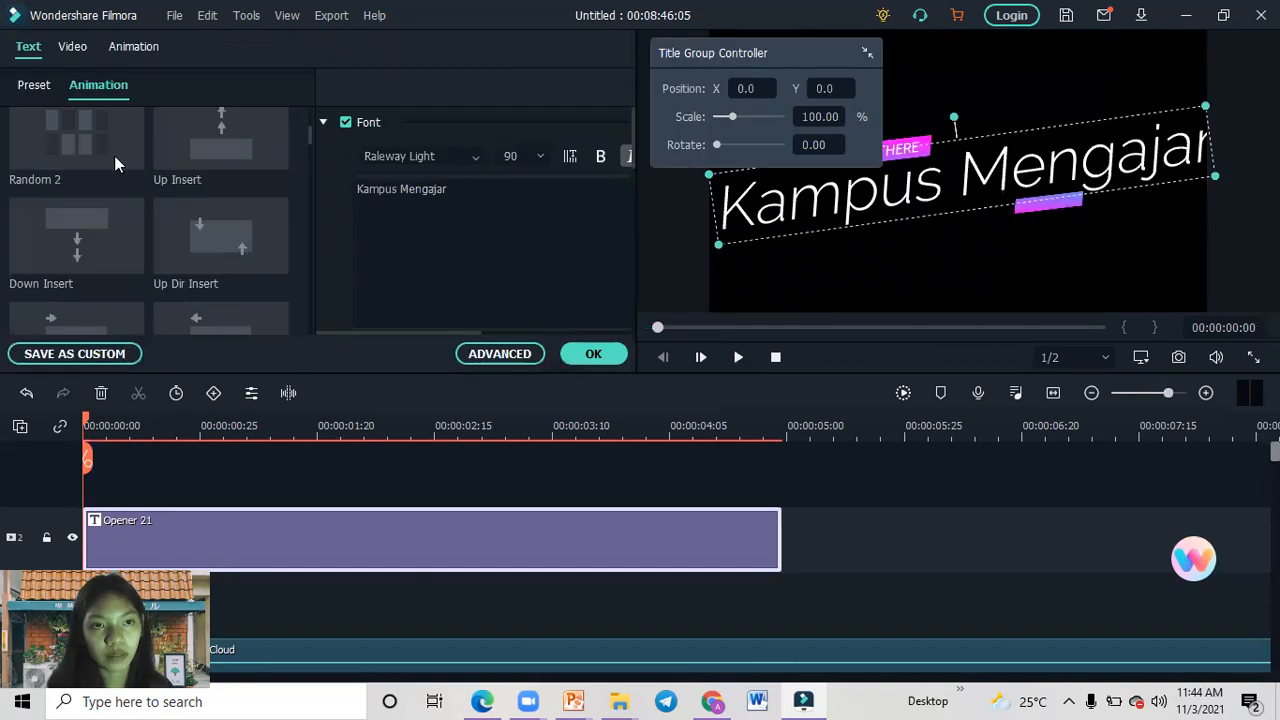
click(590, 354)
mouse_move(333, 155)
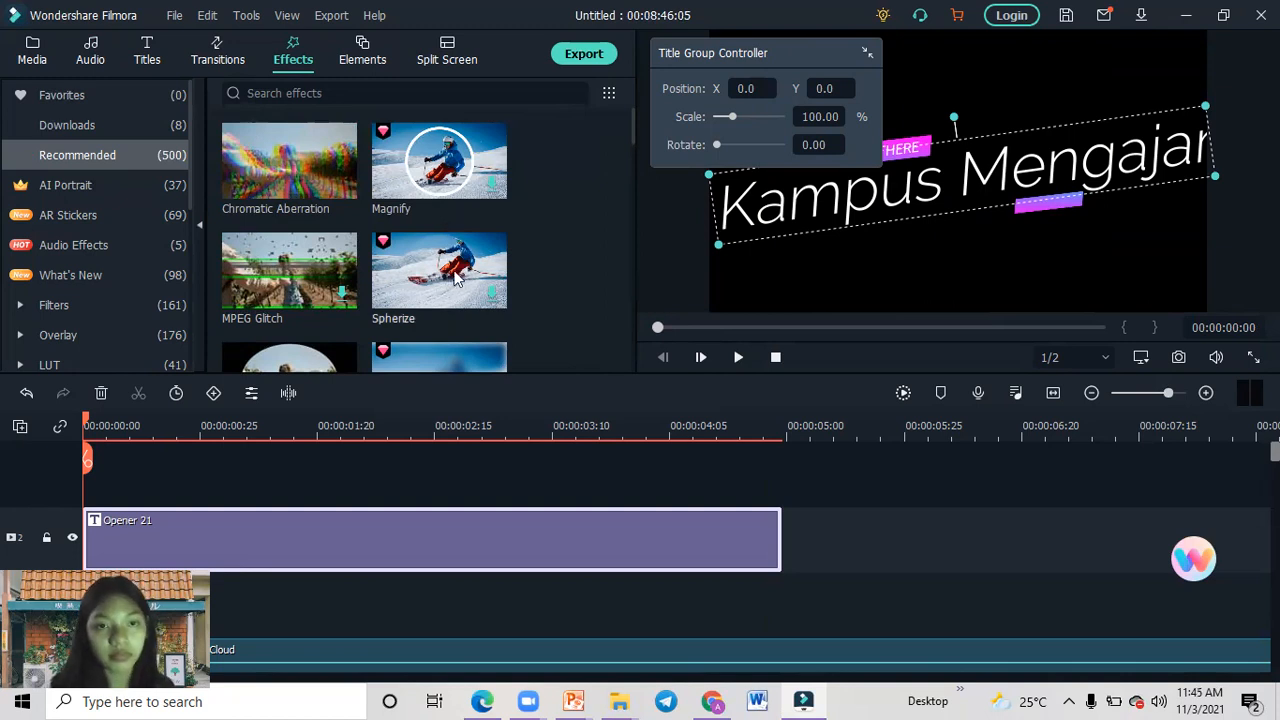
click(293, 174)
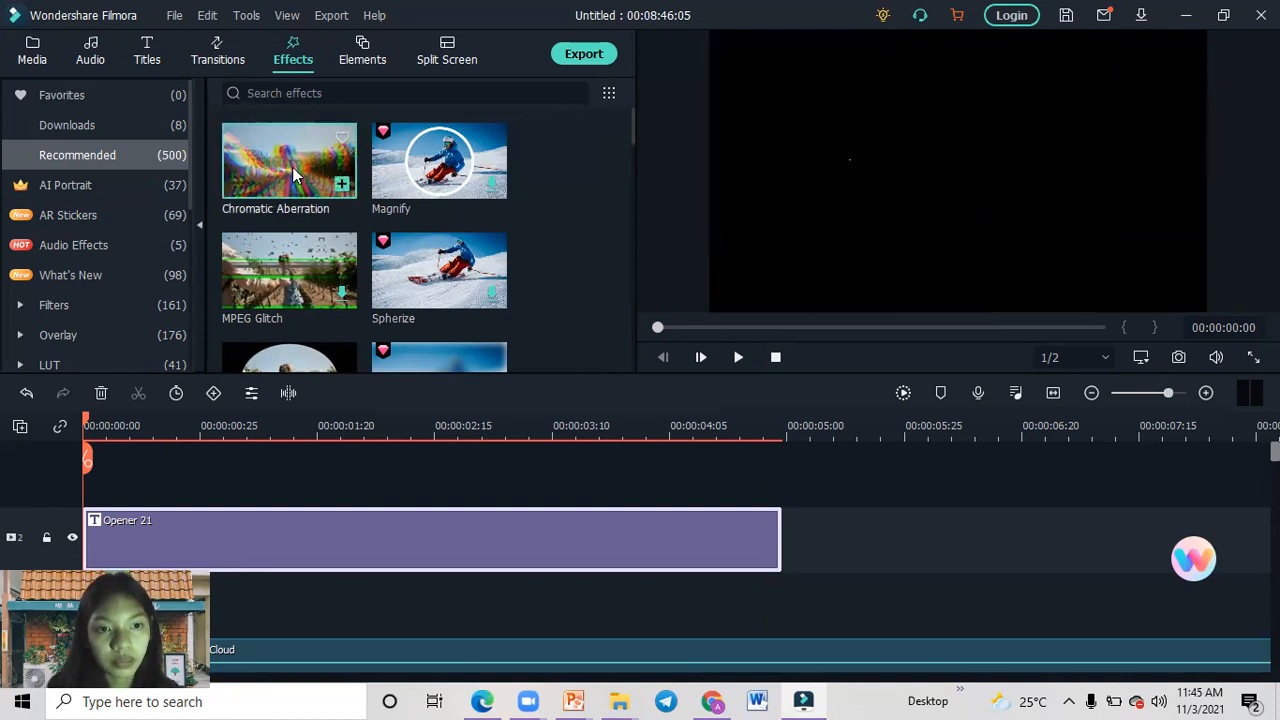
click(341, 187)
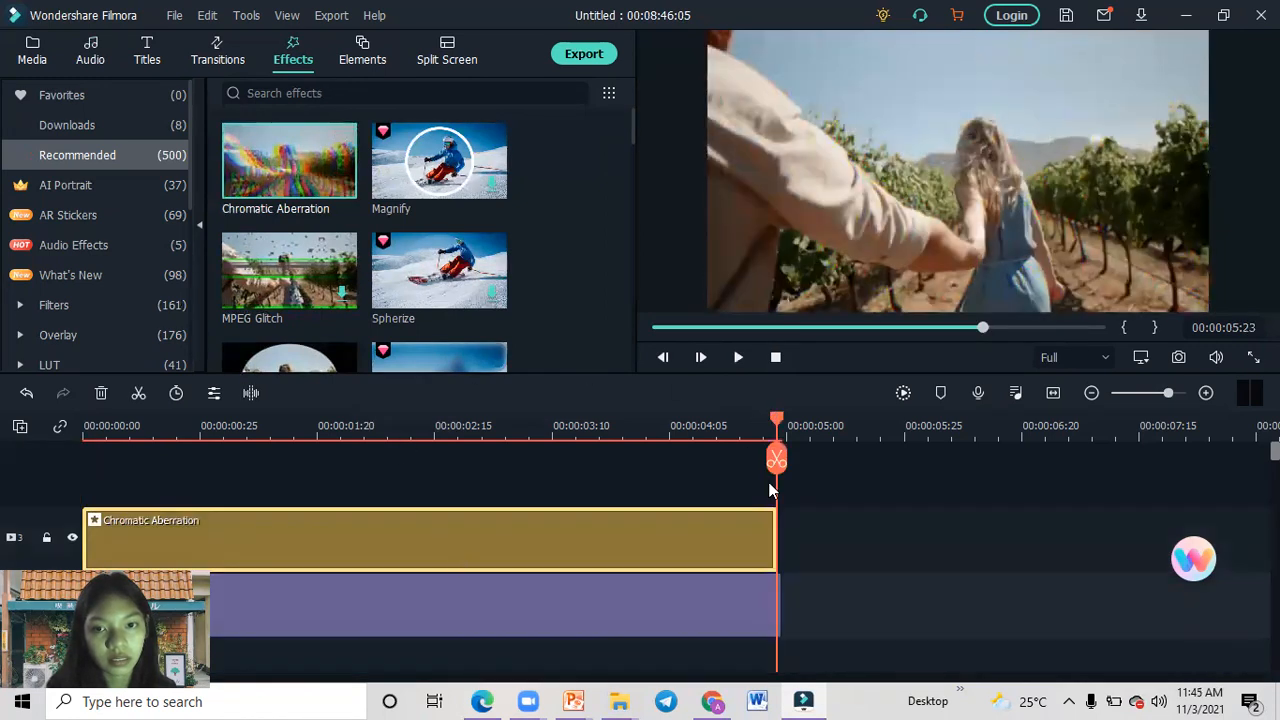
Scrub back to the start of the timeline and play the title with the Chromatic Aberration effect.
drag(778, 419, 386, 371)
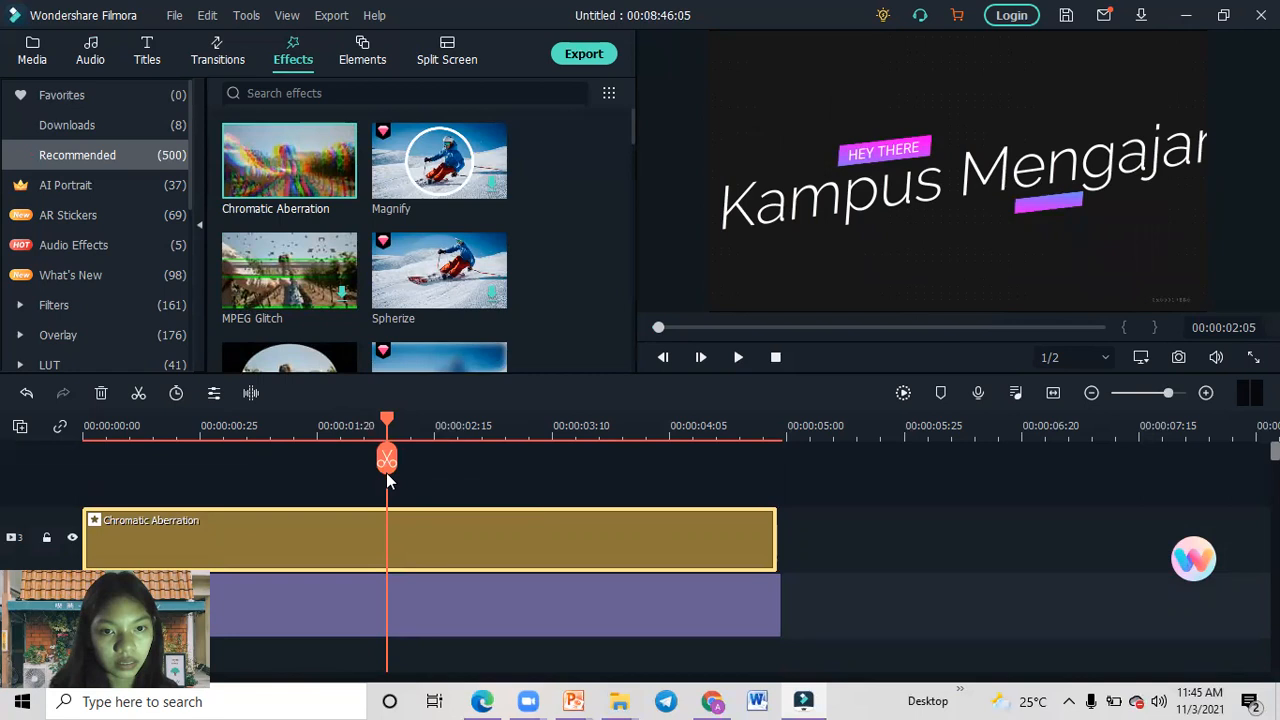
drag(388, 460, 326, 458)
click(230, 426)
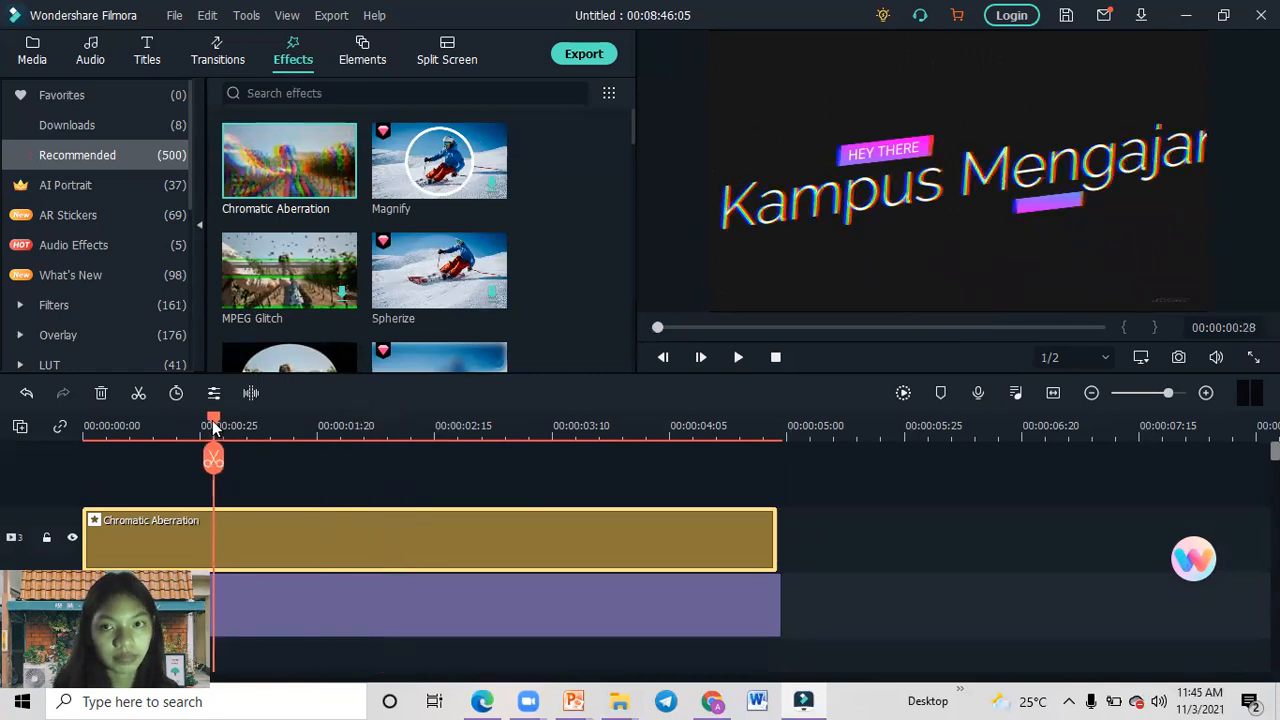
drag(120, 426, 66, 418)
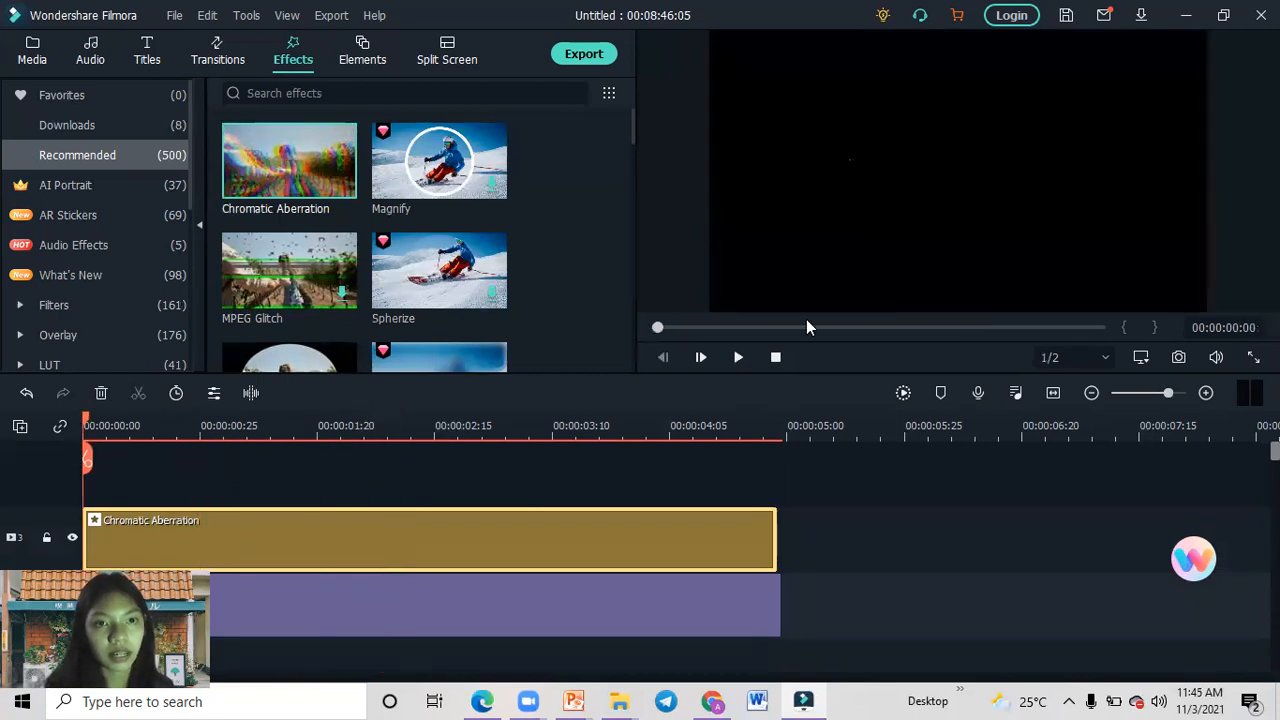
click(740, 358)
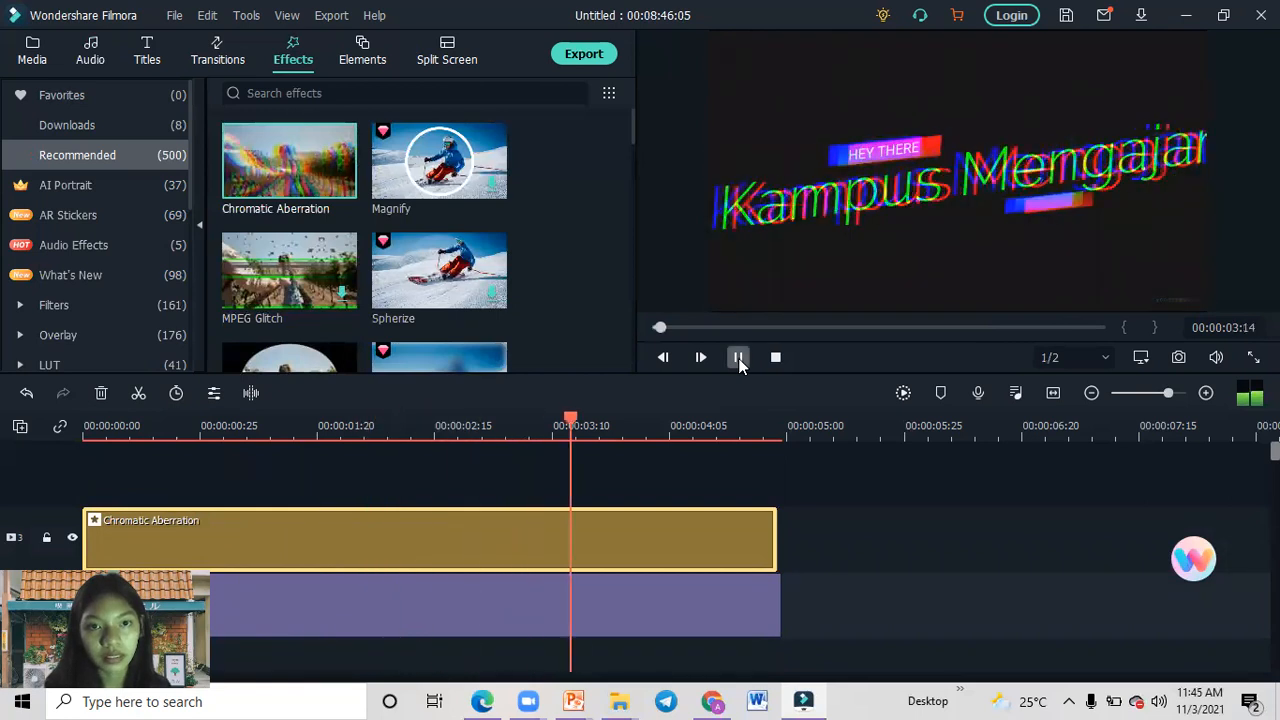
click(738, 358)
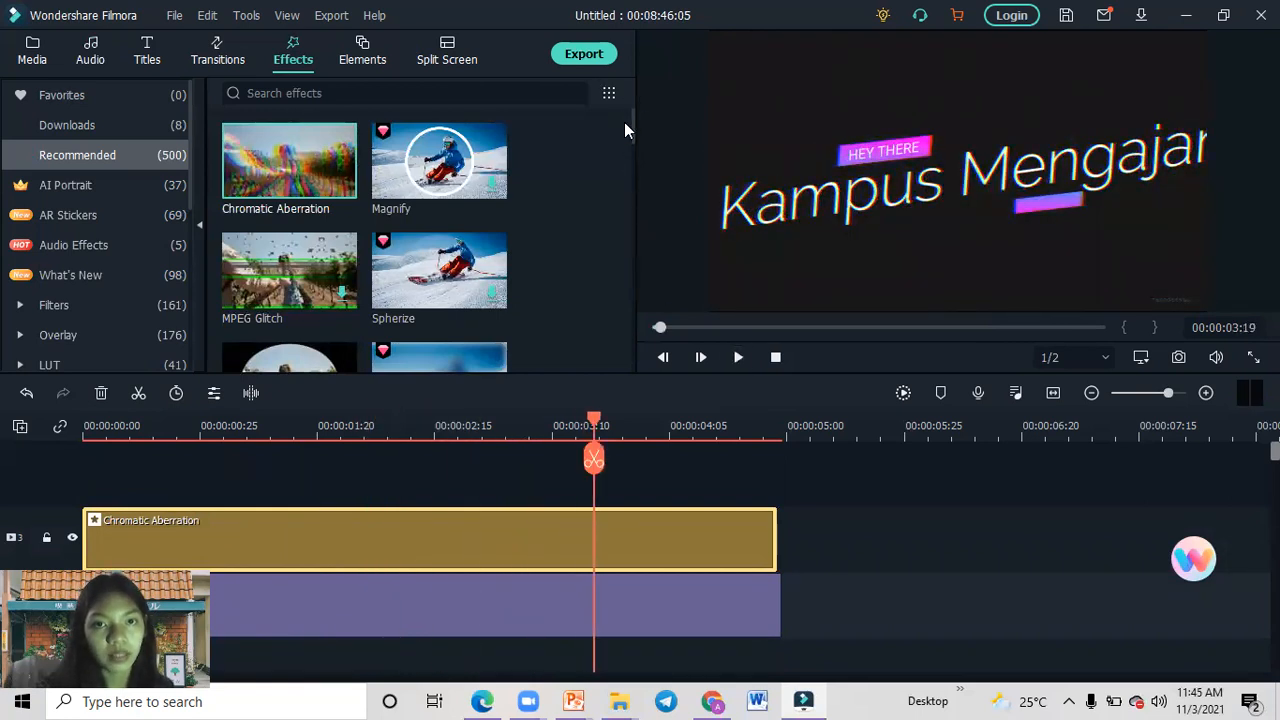
Add the recommended Mosaic effect on a new track above the Chromatic Aberration effect at the start of the timeline.
drag(635, 133, 637, 189)
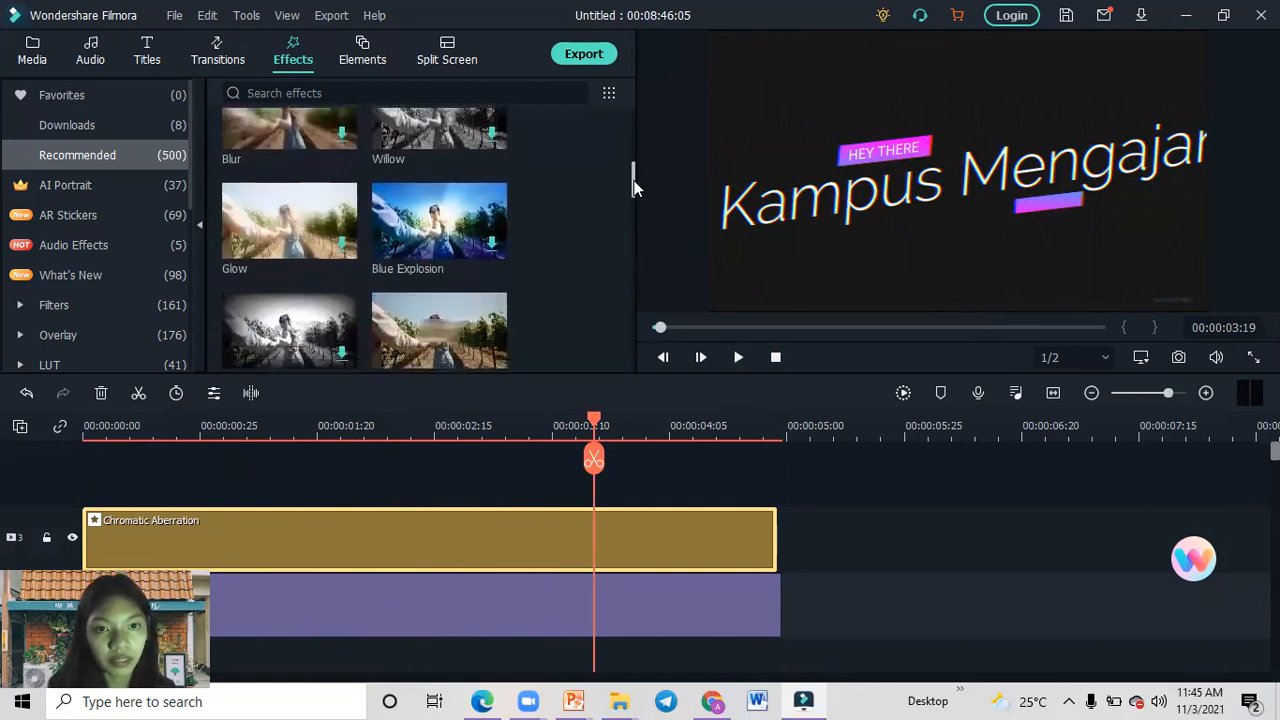
scroll(455, 240, down, 1)
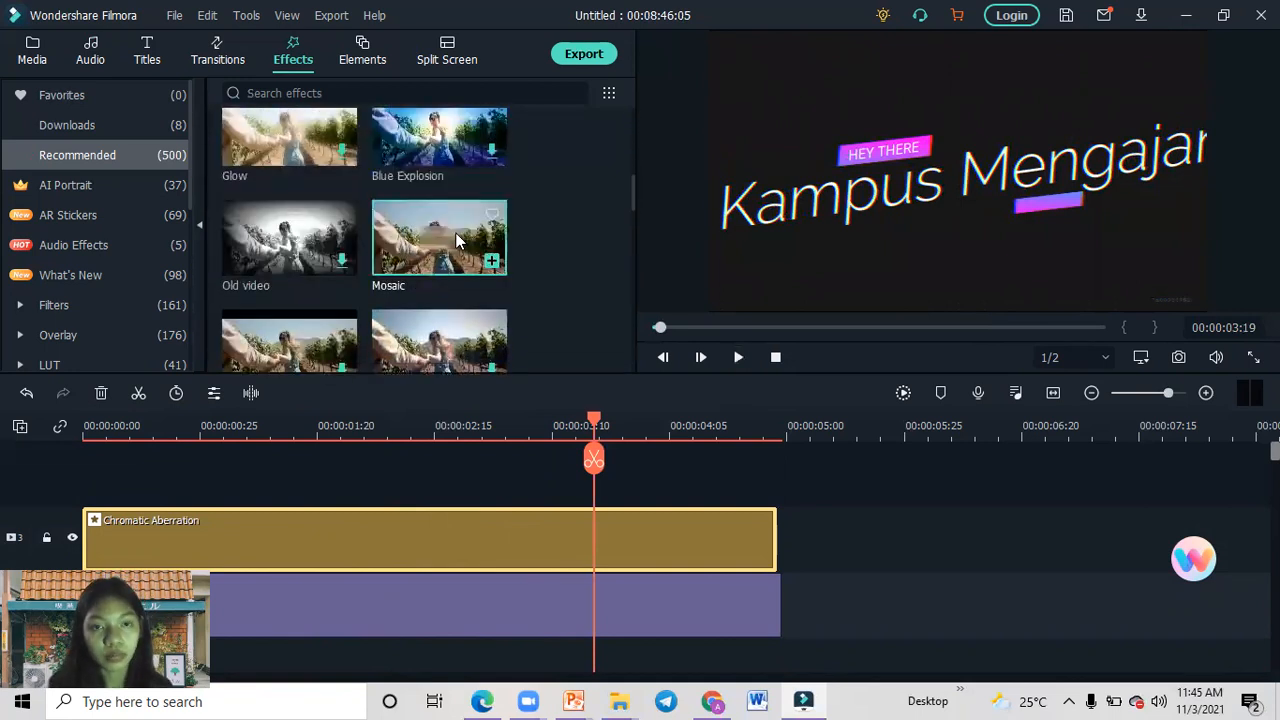
click(455, 236)
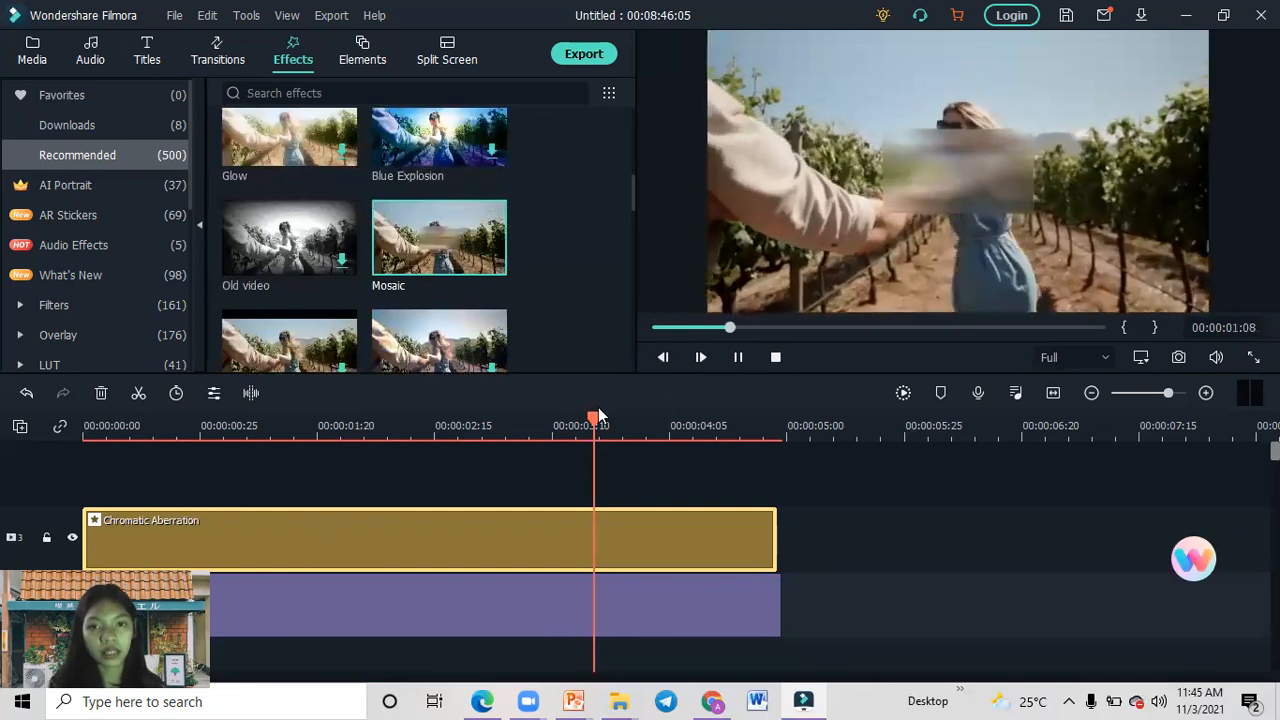
click(391, 420)
drag(294, 422, 32, 412)
click(445, 265)
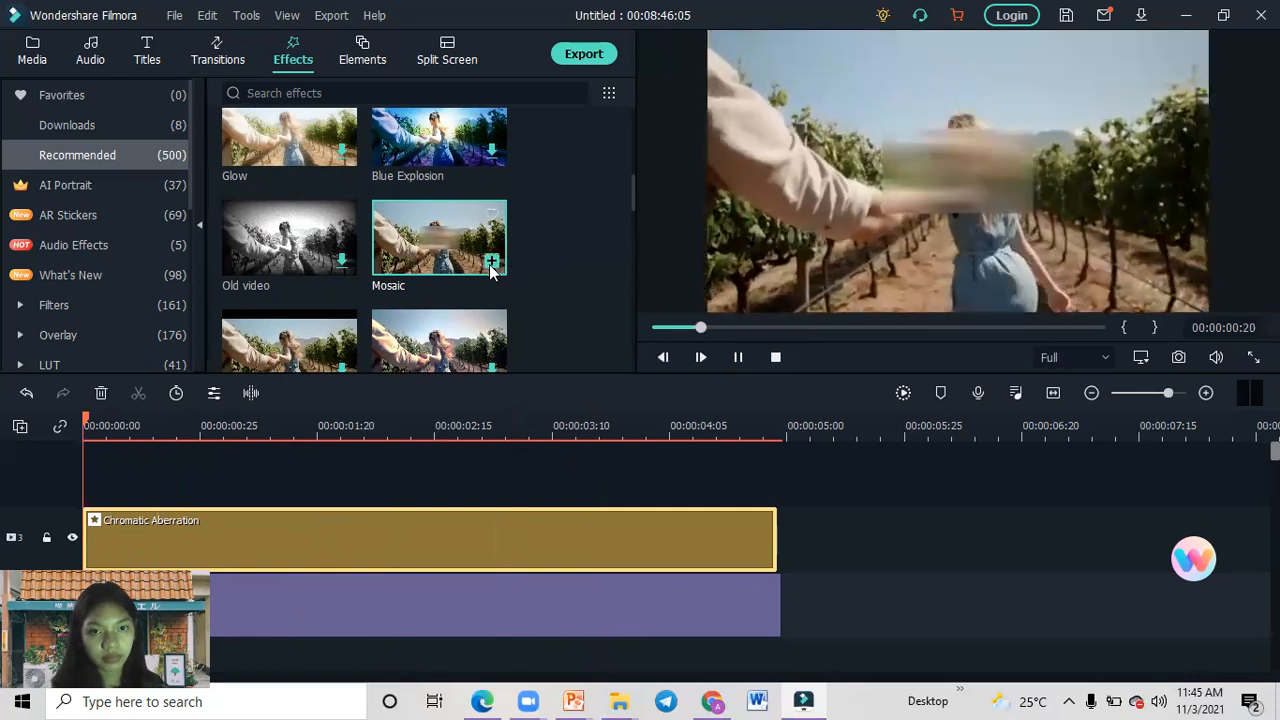
click(491, 263)
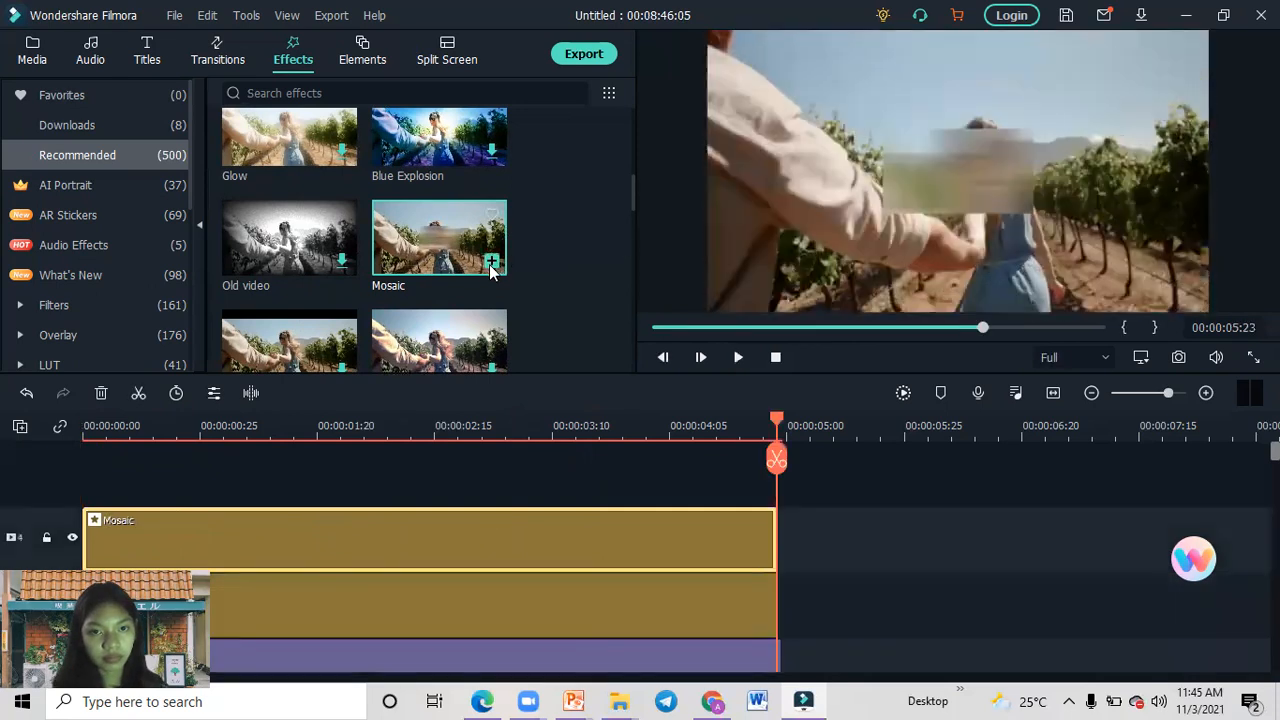
Delete the Chromatic Aberration effect and play the opening title with only the Mosaic effect.
click(349, 610)
click(101, 395)
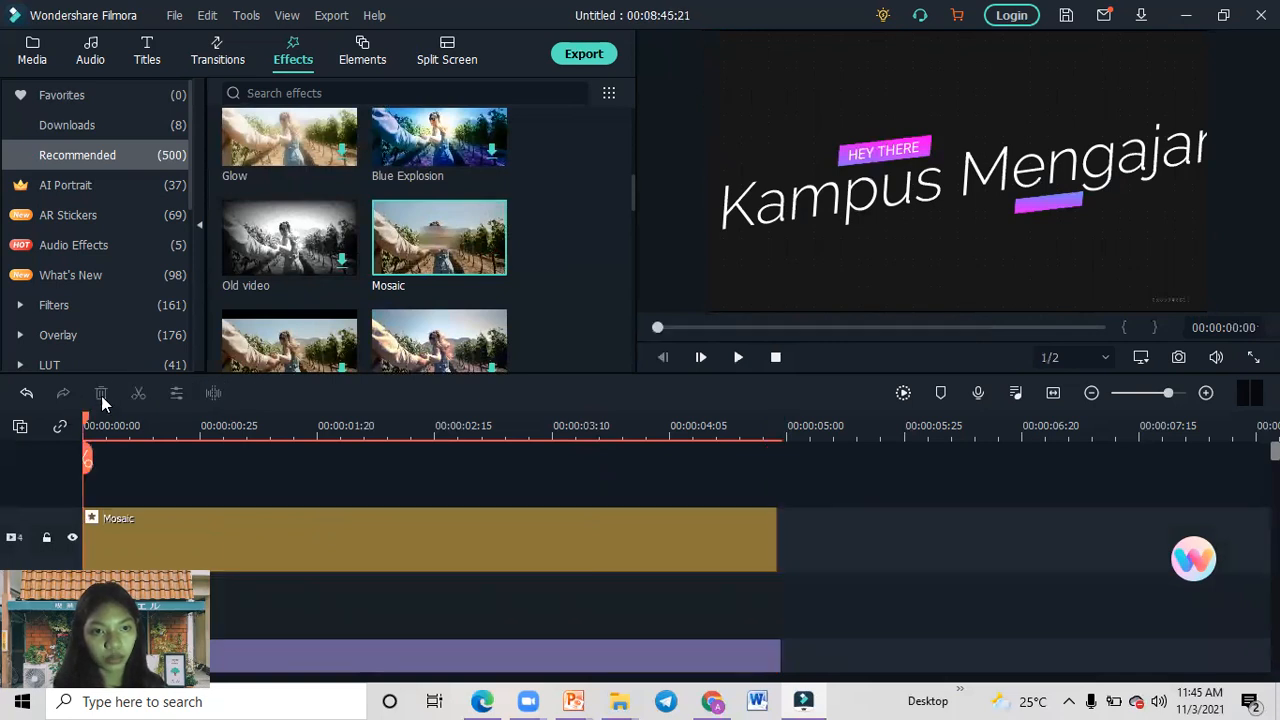
click(731, 361)
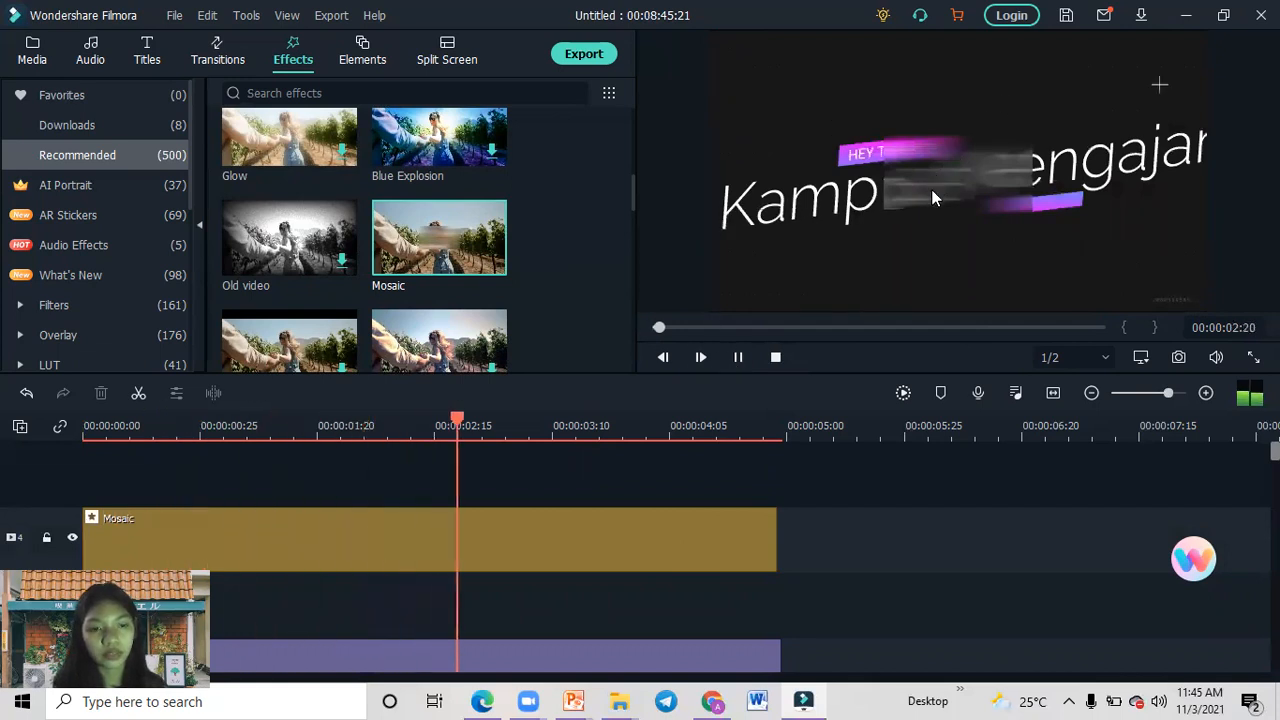
click(737, 357)
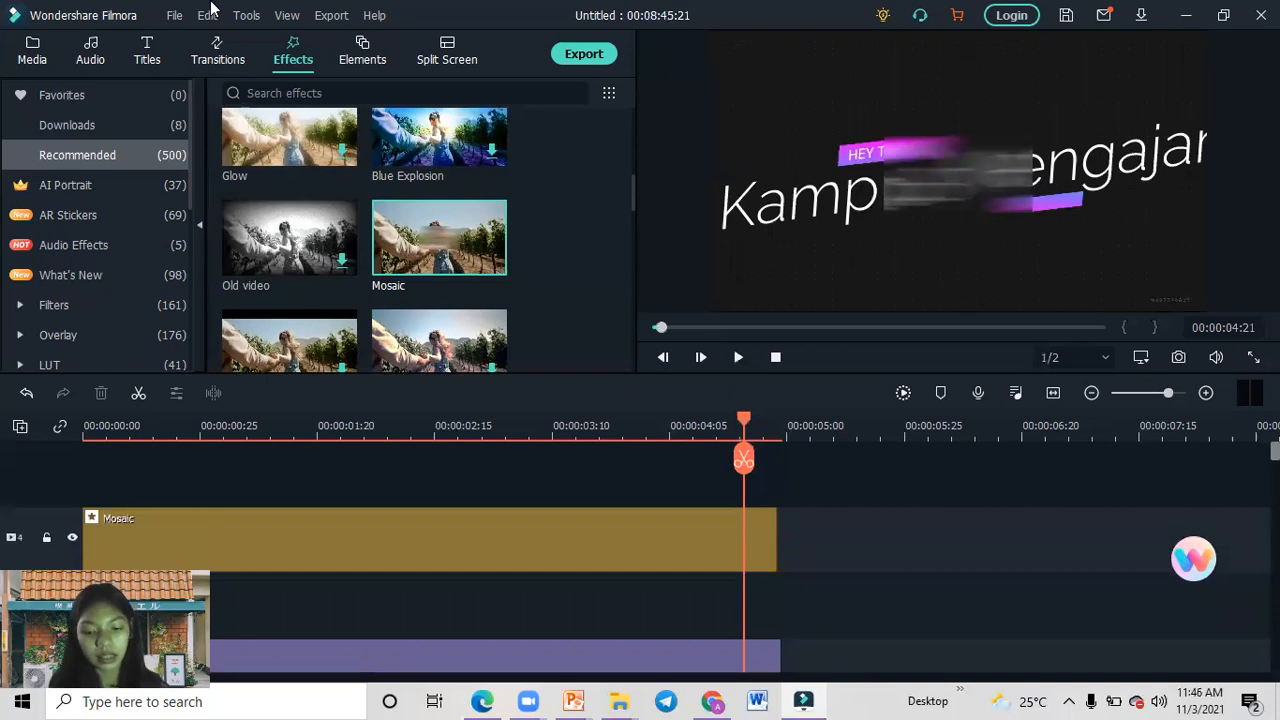
Download the recommended Flash transition, apply it to the end of the opening title and play the timeline from the start.
click(205, 50)
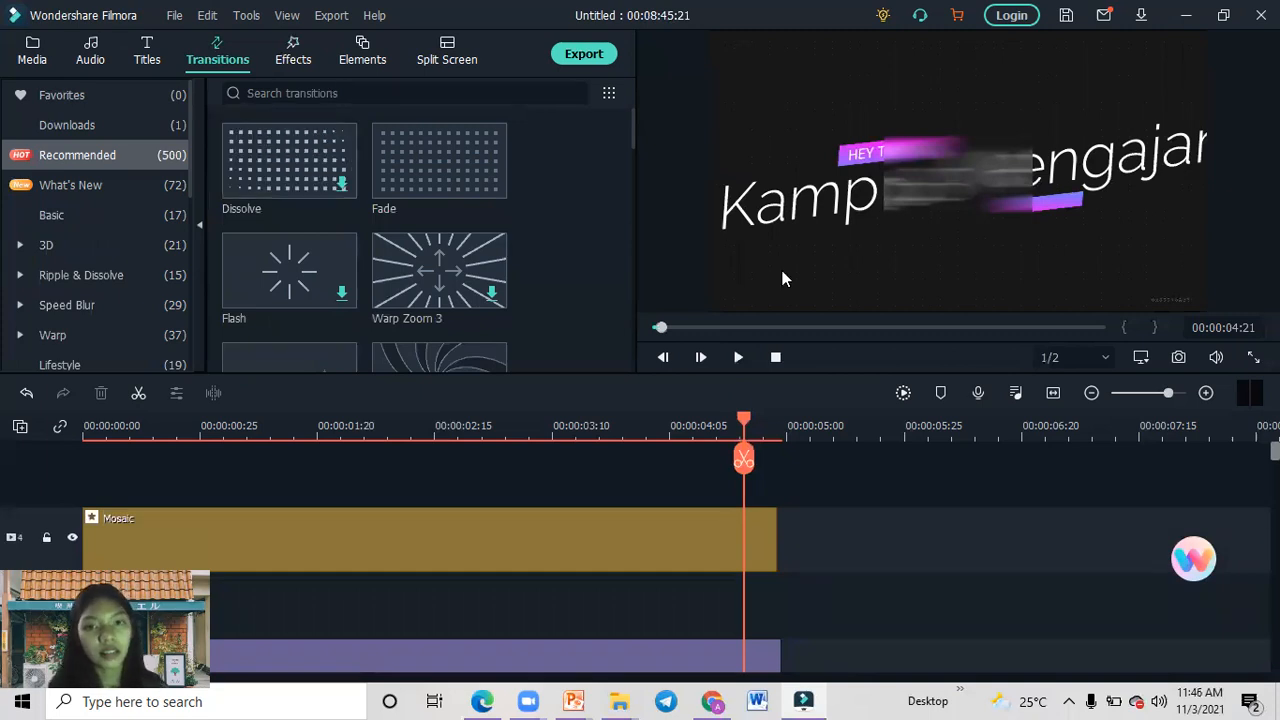
drag(708, 420, 5, 375)
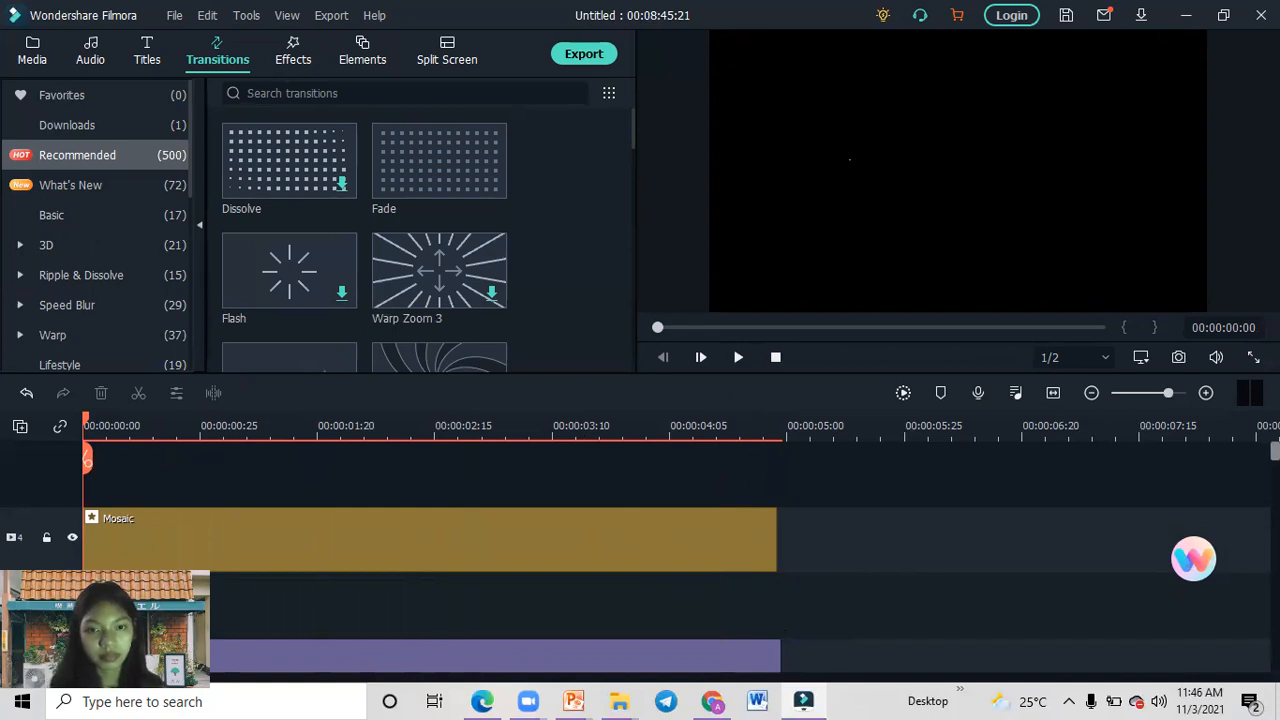
scroll(640, 540, down, 3)
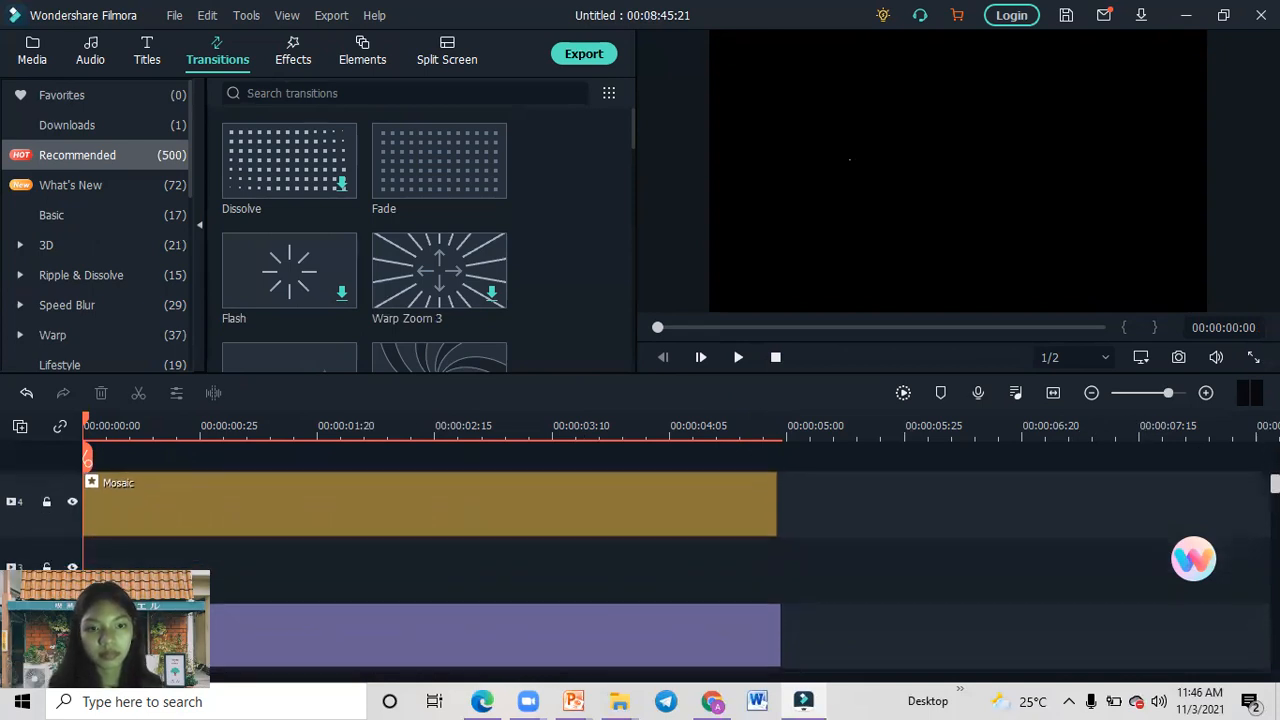
scroll(640, 550, down, 1)
scroll(640, 550, up, 3)
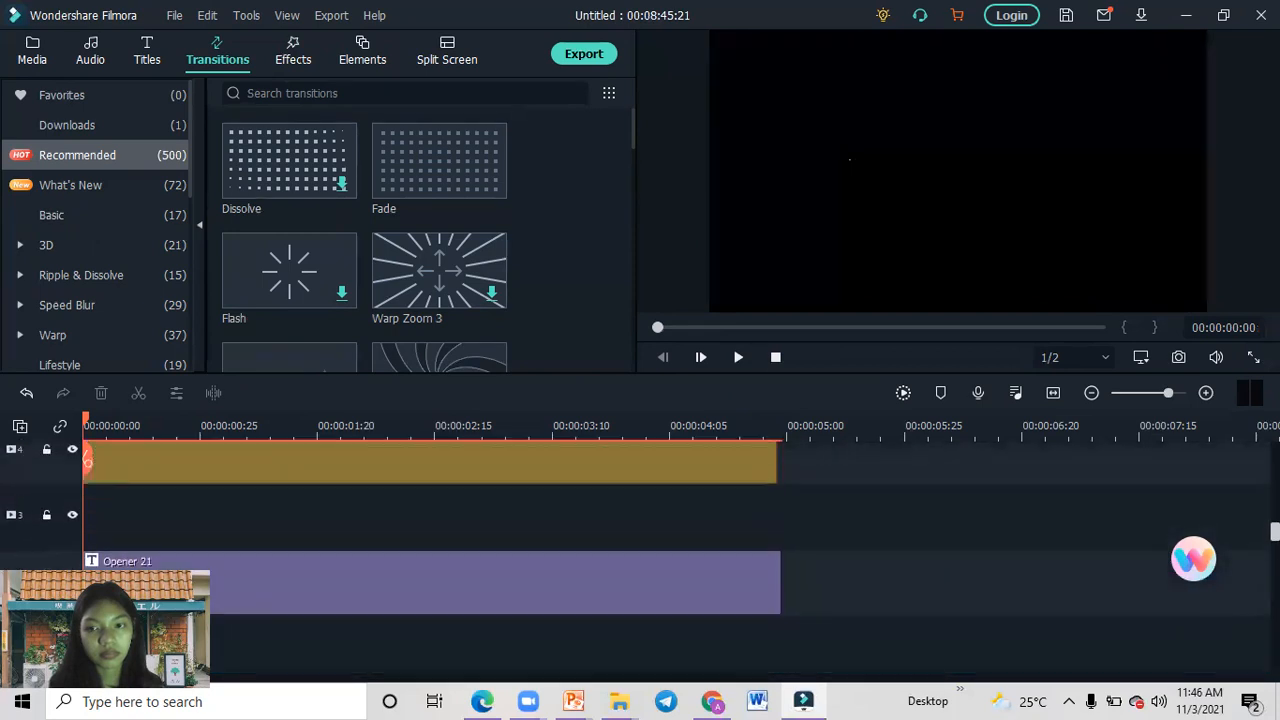
click(345, 297)
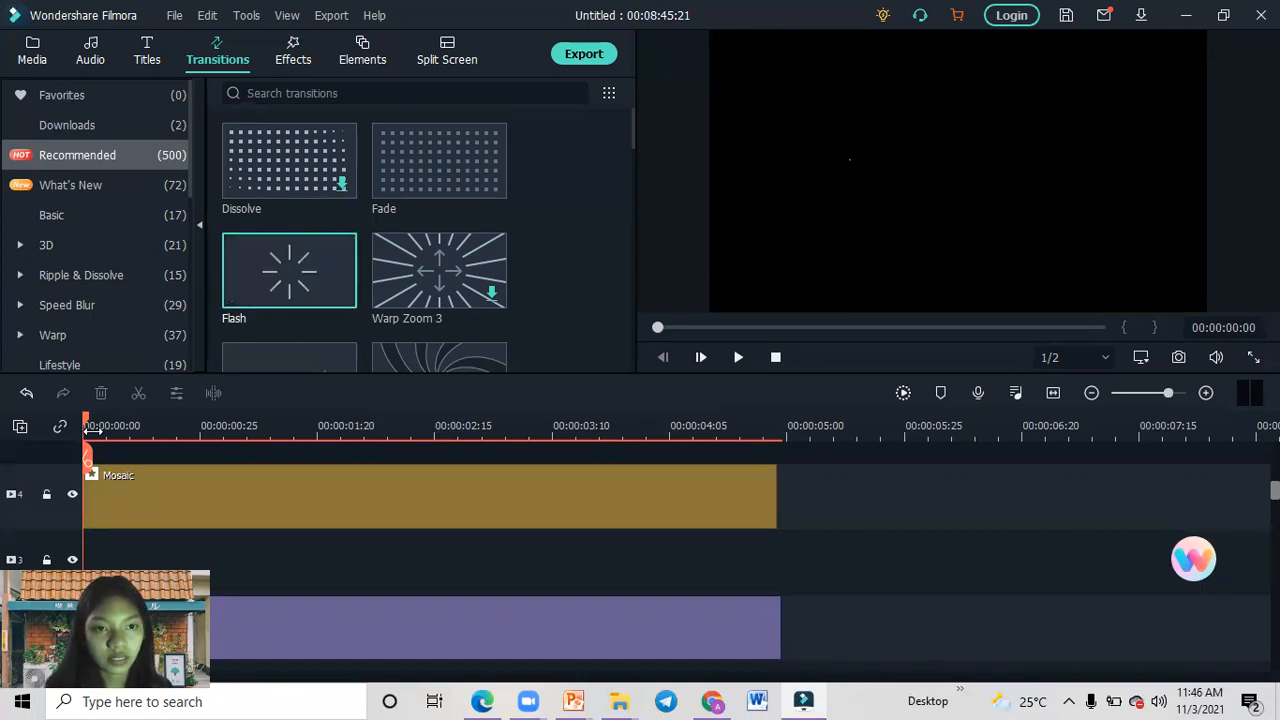
drag(345, 285, 754, 622)
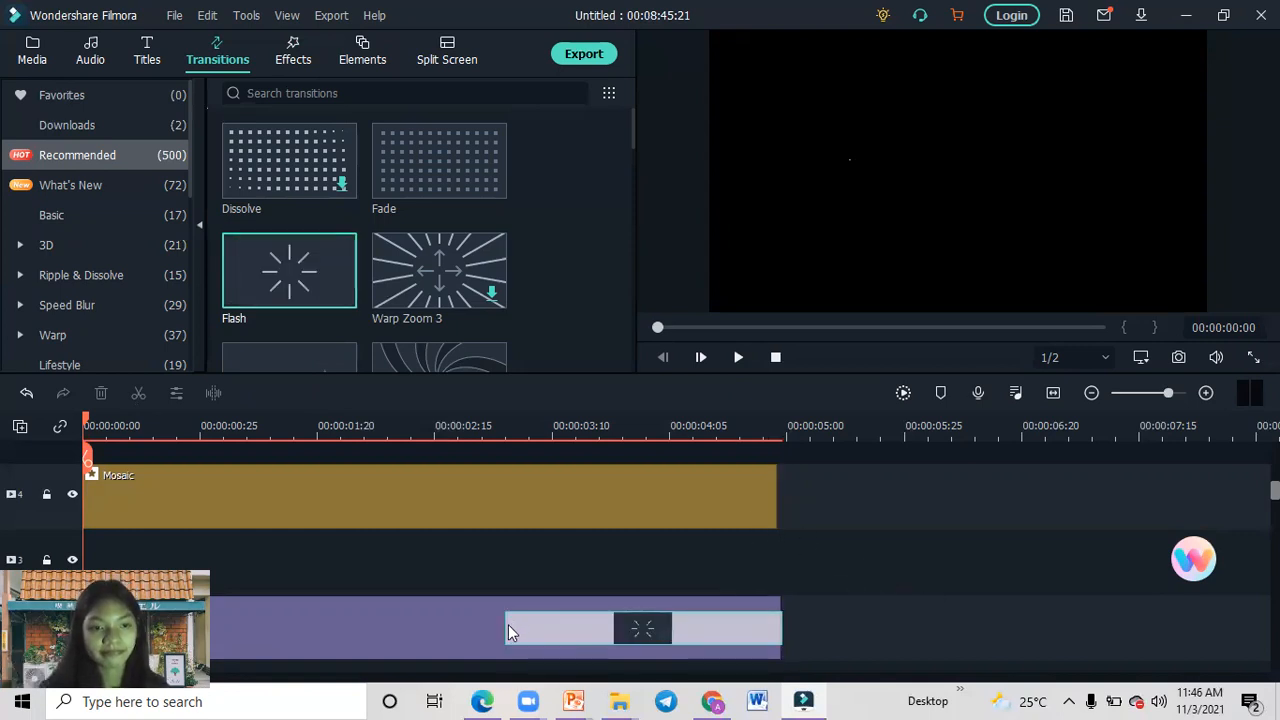
click(737, 357)
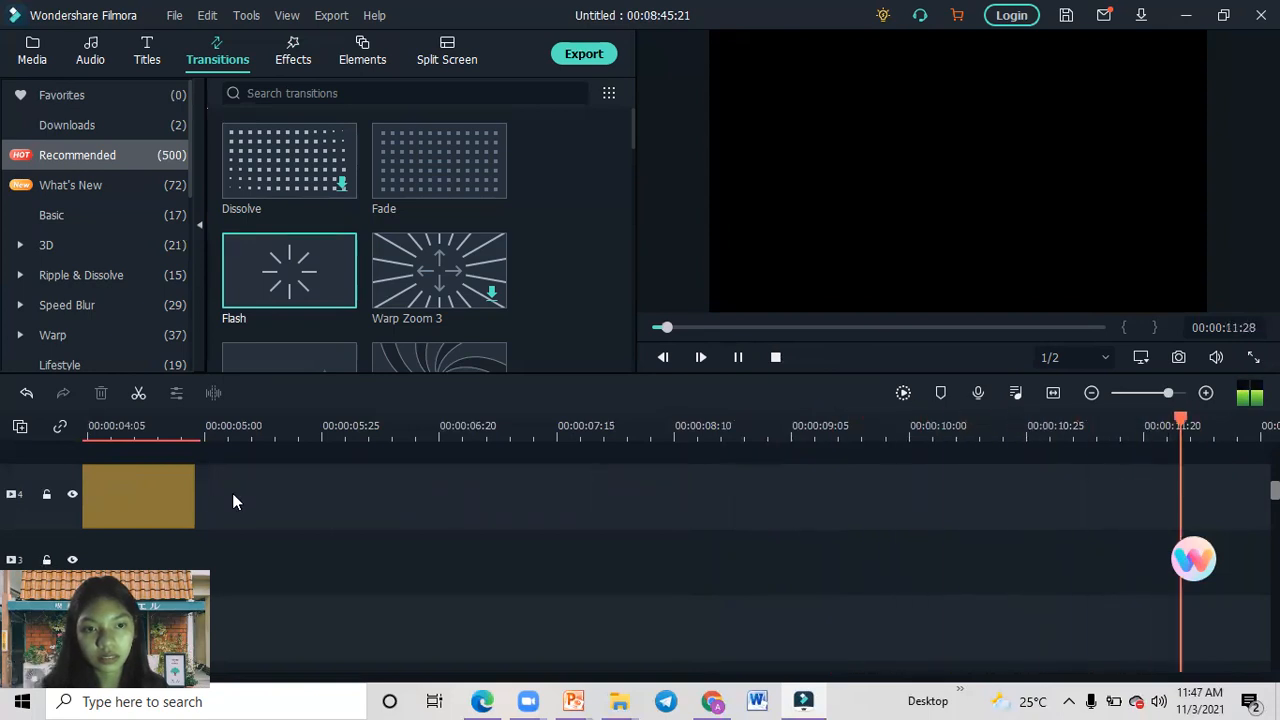
click(736, 357)
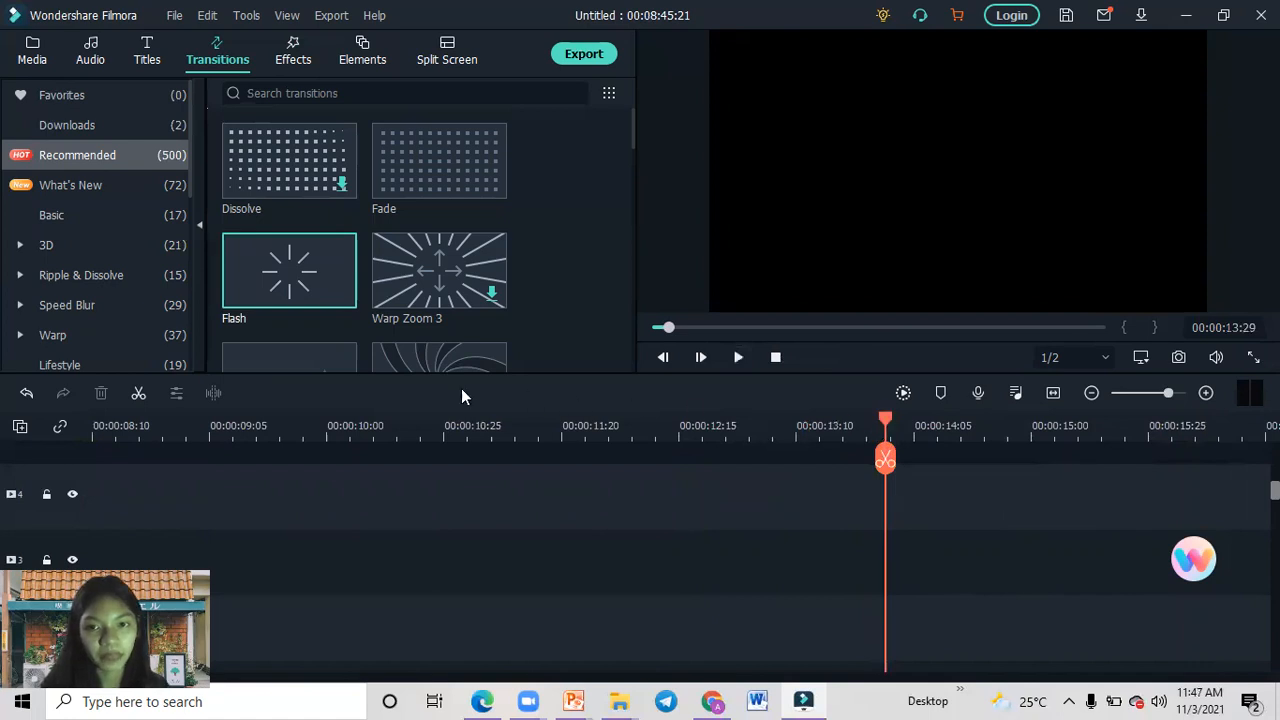
Insert the VID-20210908-WA0011 classroom clip from the project media directly after the opening title.
click(31, 46)
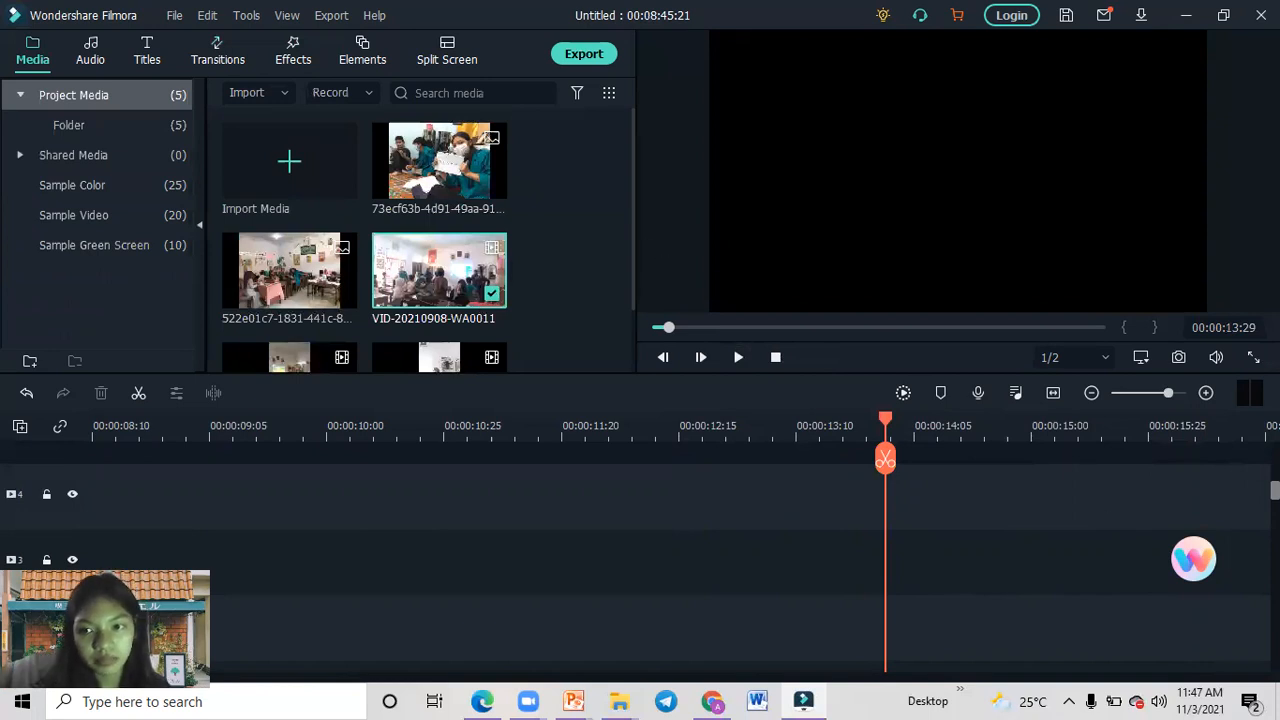
mouse_move(1275, 490)
mouse_down()
mouse_move(1275, 659)
mouse_move(1275, 494)
mouse_up()
drag(886, 418, 18, 430)
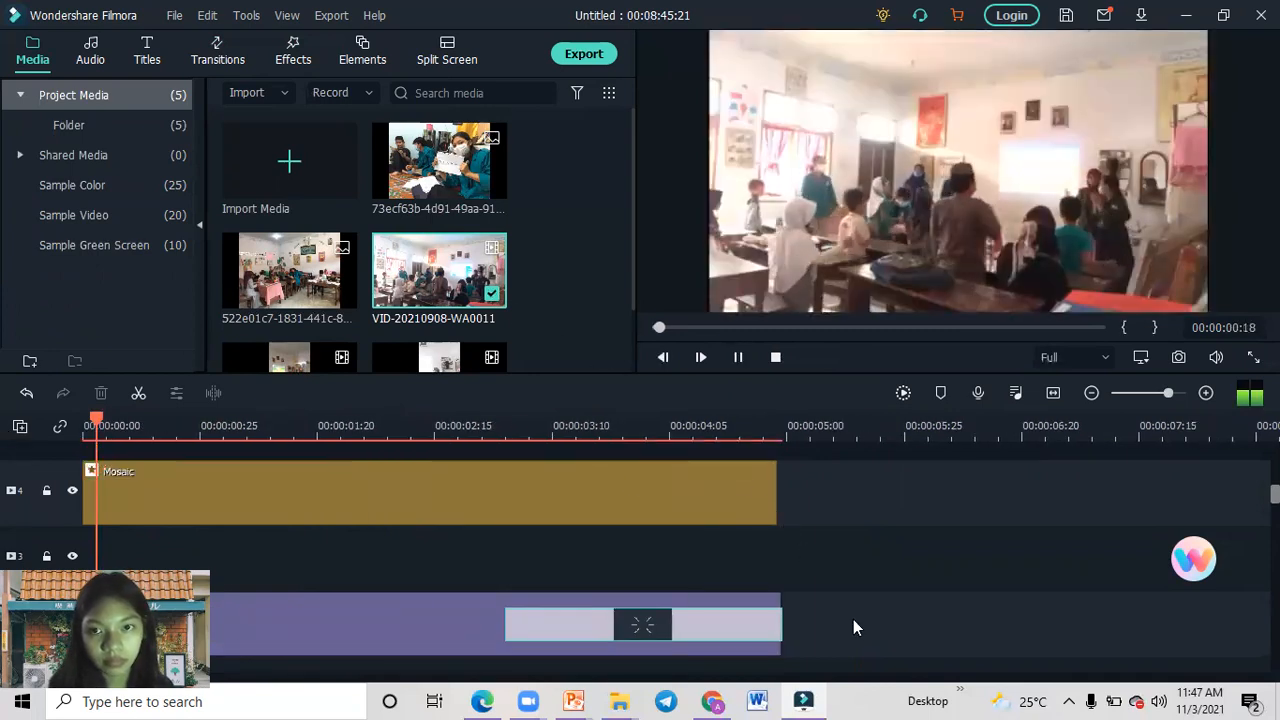
drag(455, 285, 791, 623)
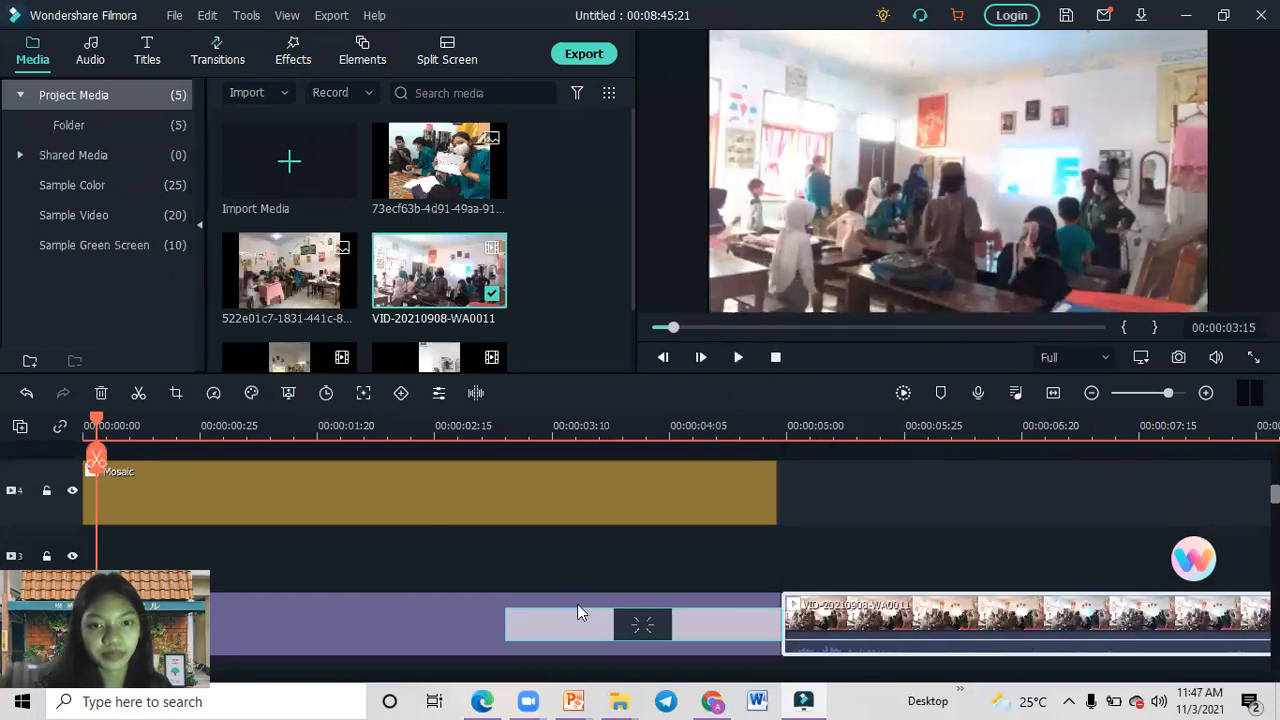
Play the timeline from near the start, through the Flash transition and into the classroom clip.
click(733, 357)
click(96, 425)
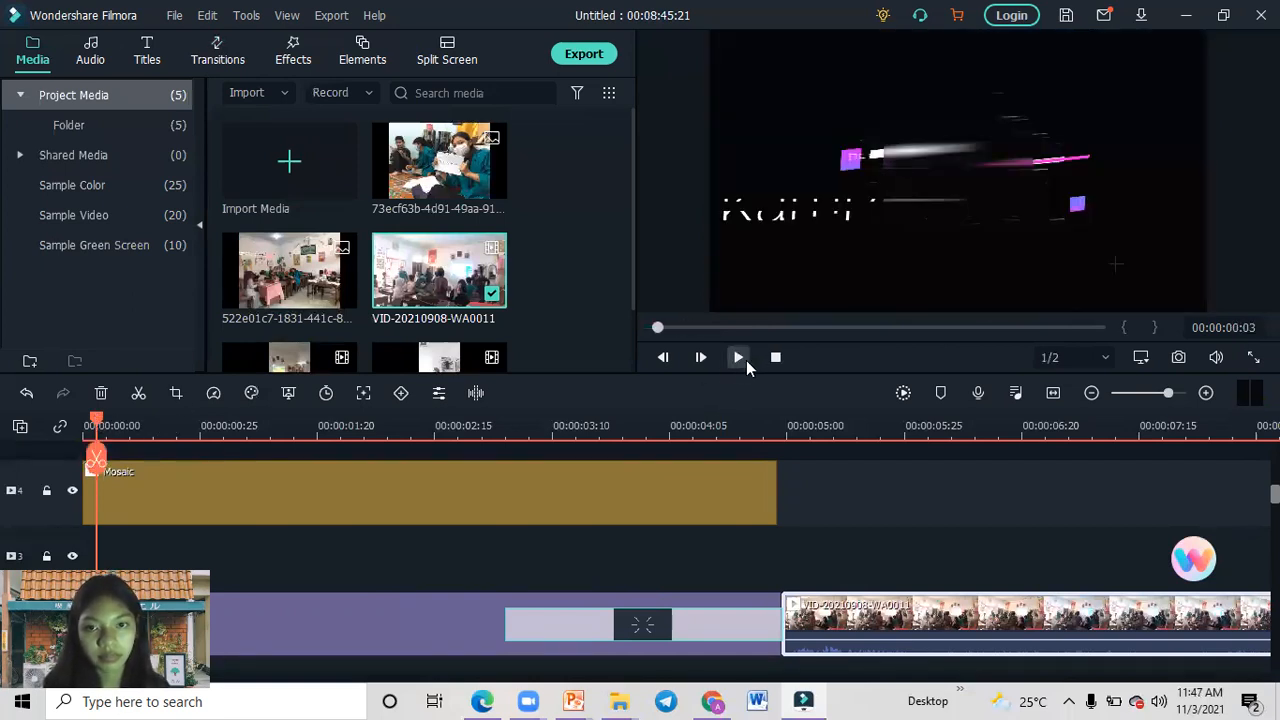
click(746, 362)
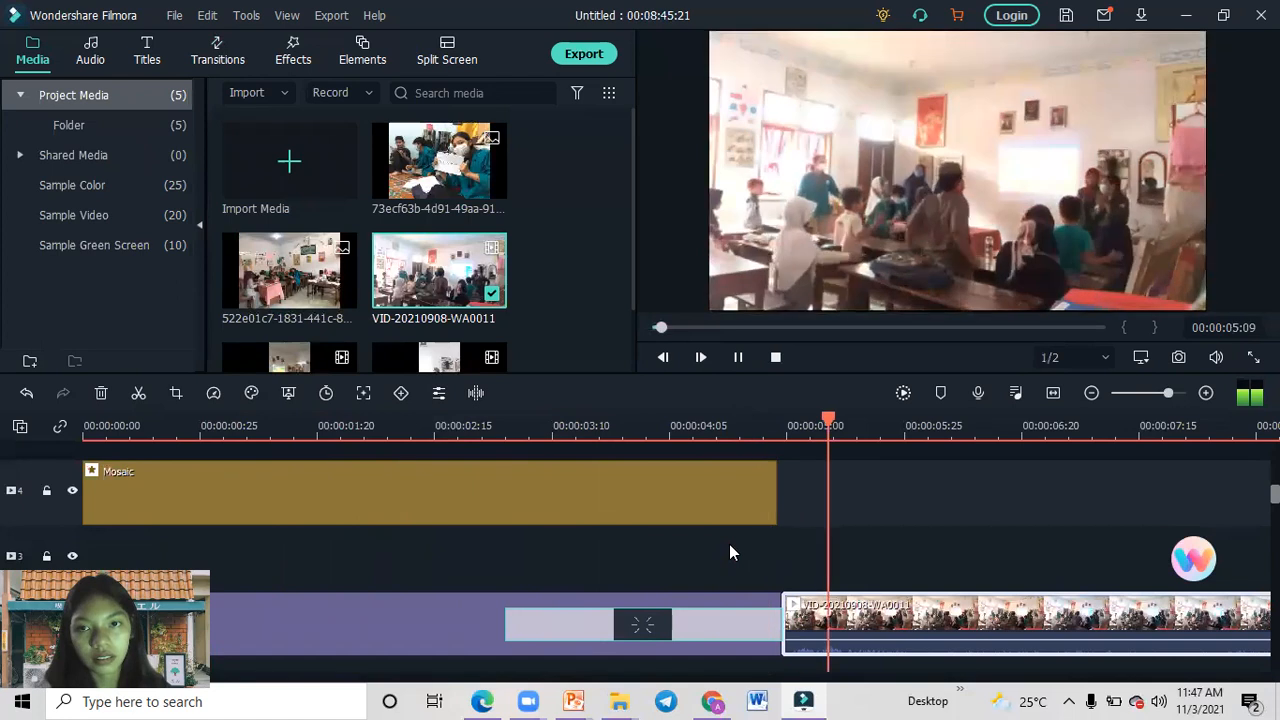
click(737, 357)
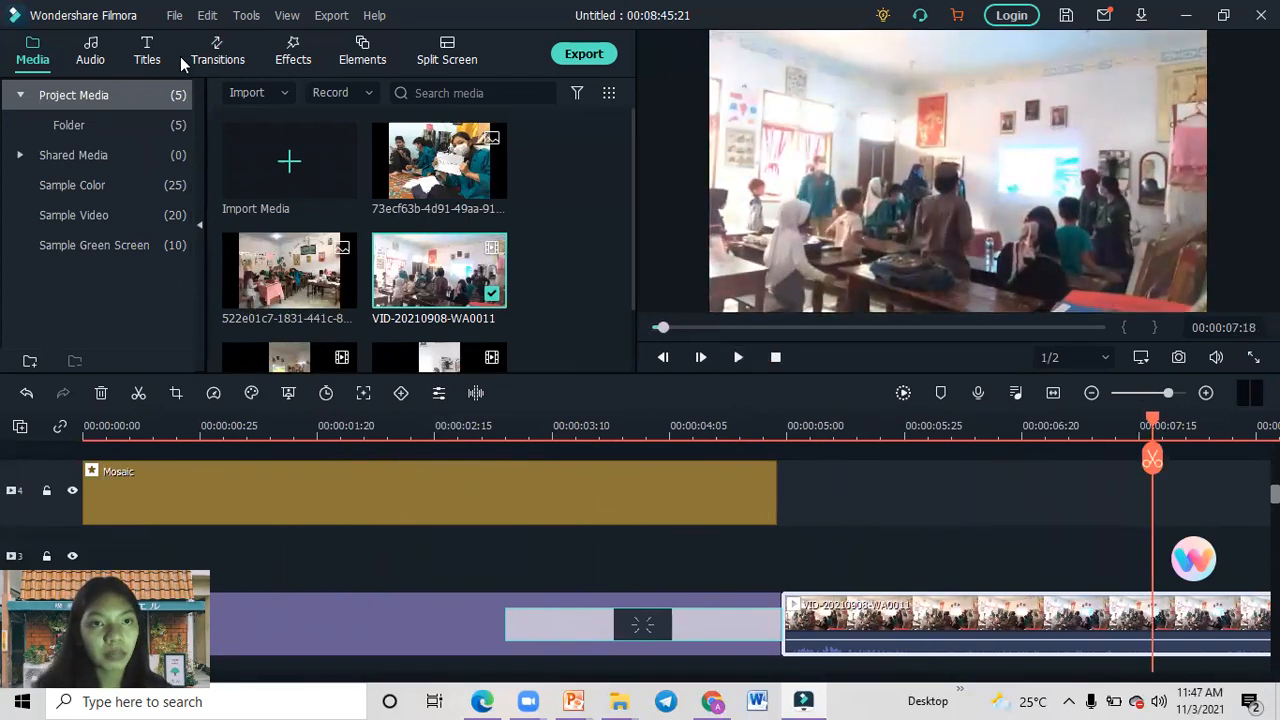
Replace the Flash transition with the recommended Swirl transition, downloading it and placing it at the end of the opening title.
click(217, 55)
drag(647, 624, 709, 629)
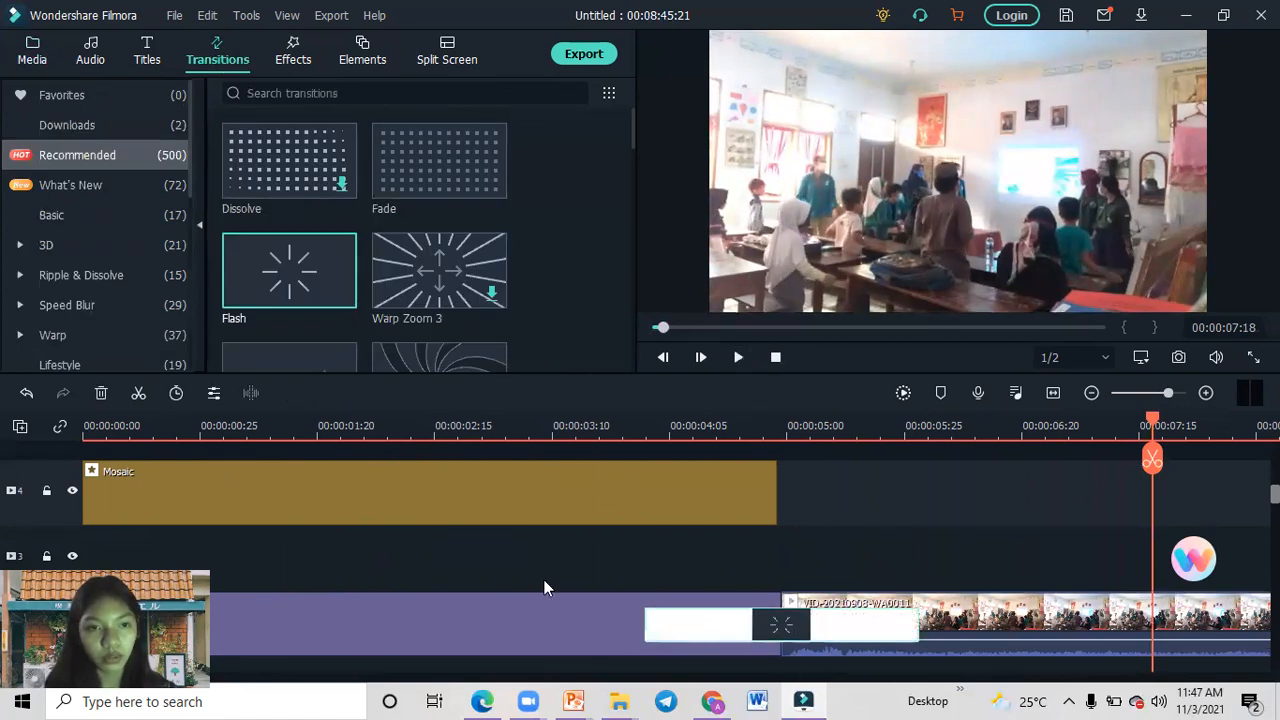
click(94, 396)
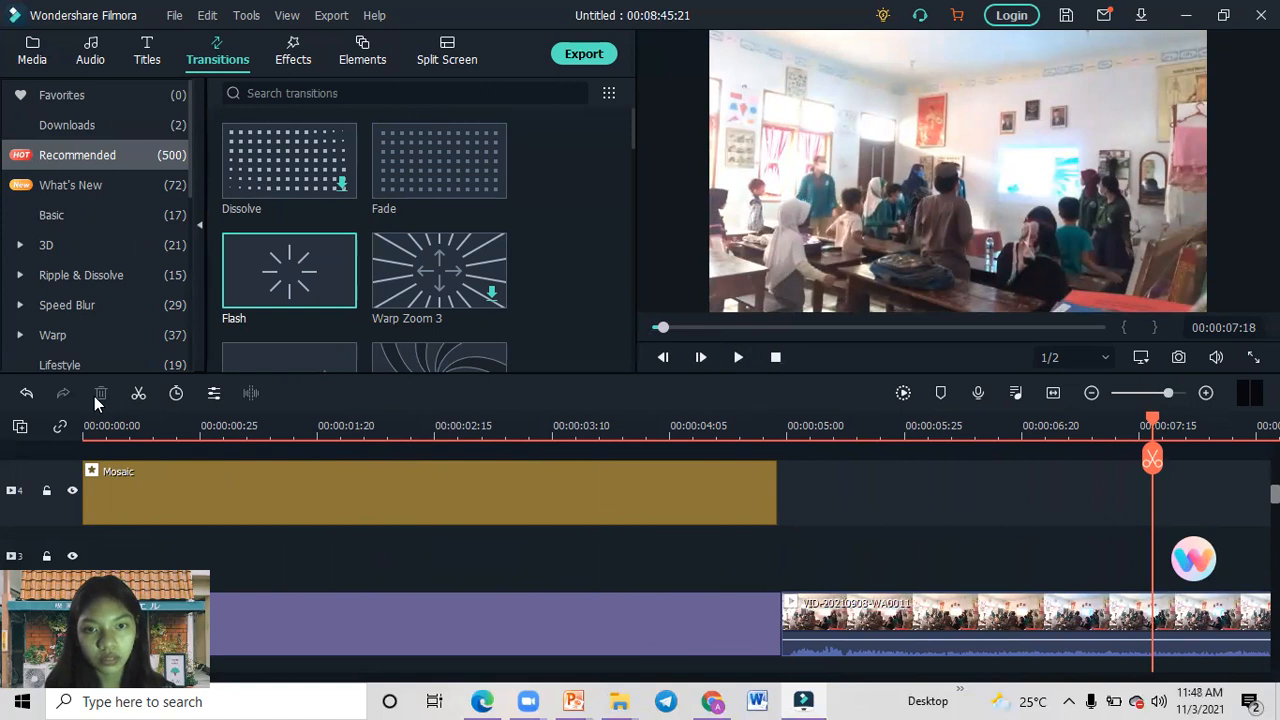
drag(632, 141, 637, 163)
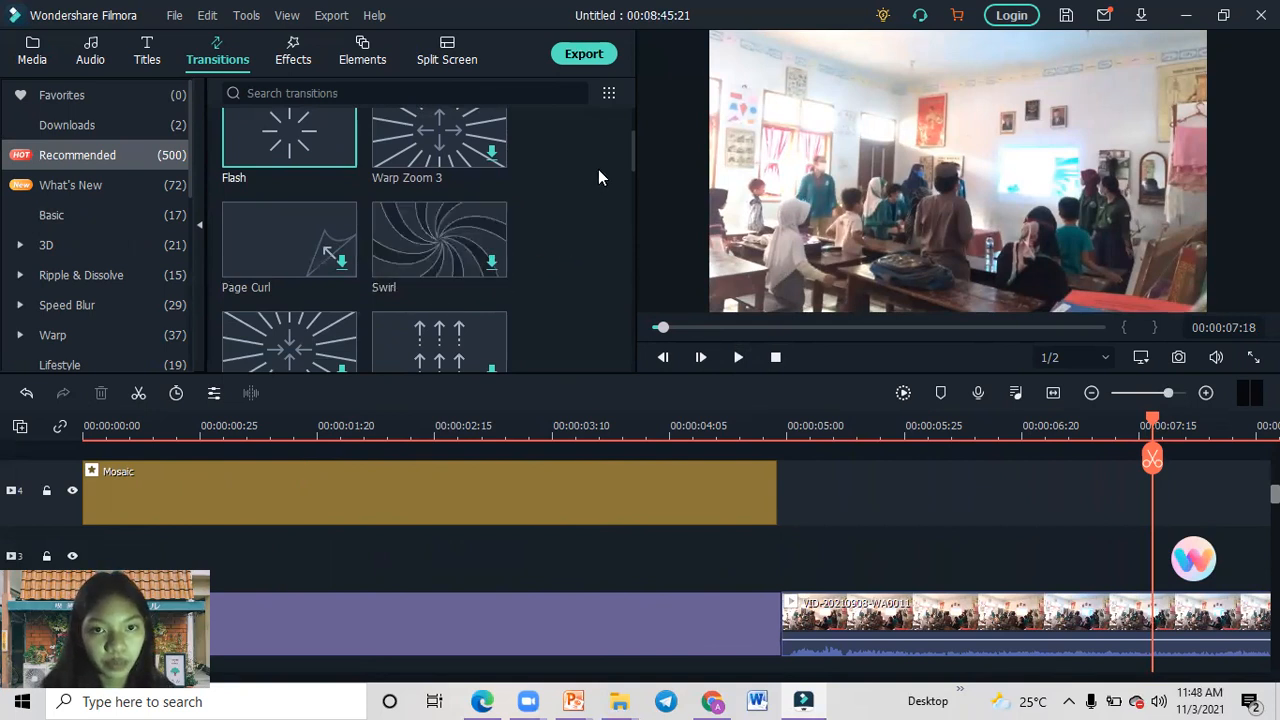
click(491, 252)
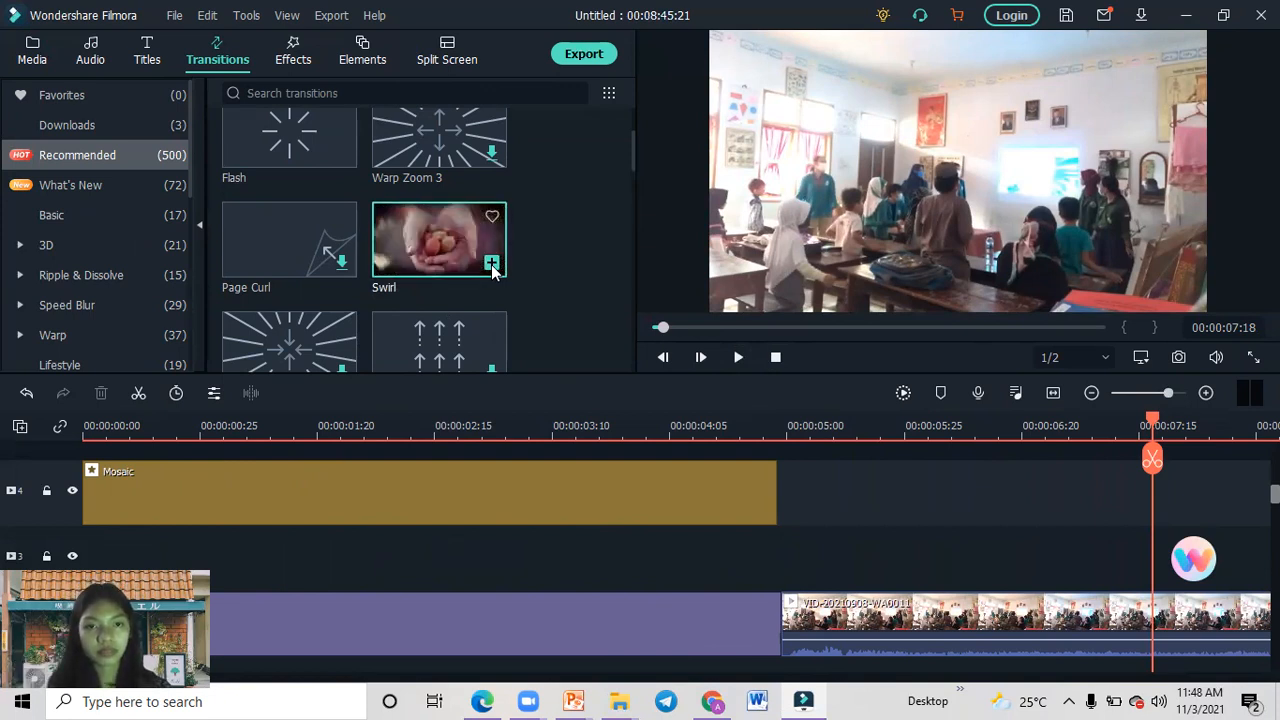
mouse_move(445, 250)
drag(440, 245, 605, 611)
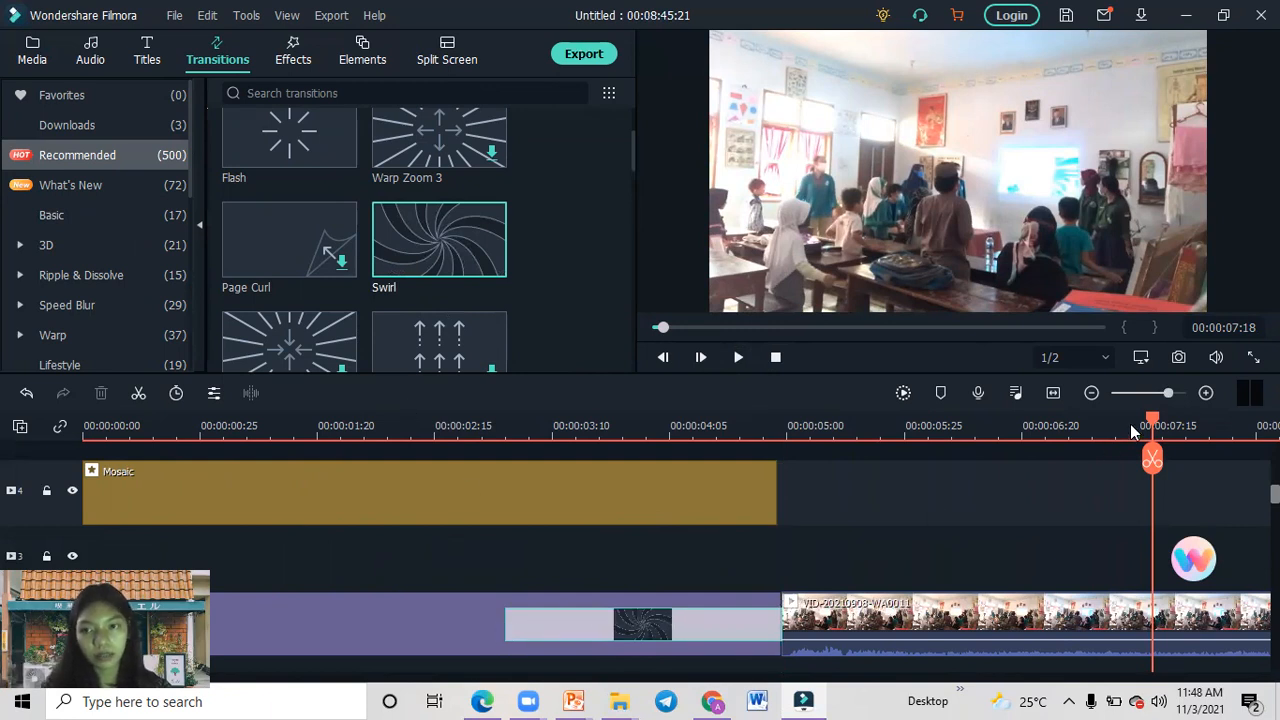
Play the opening title through the Swirl transition into the classroom clip, then return the playhead to the title.
drag(1152, 424, 196, 433)
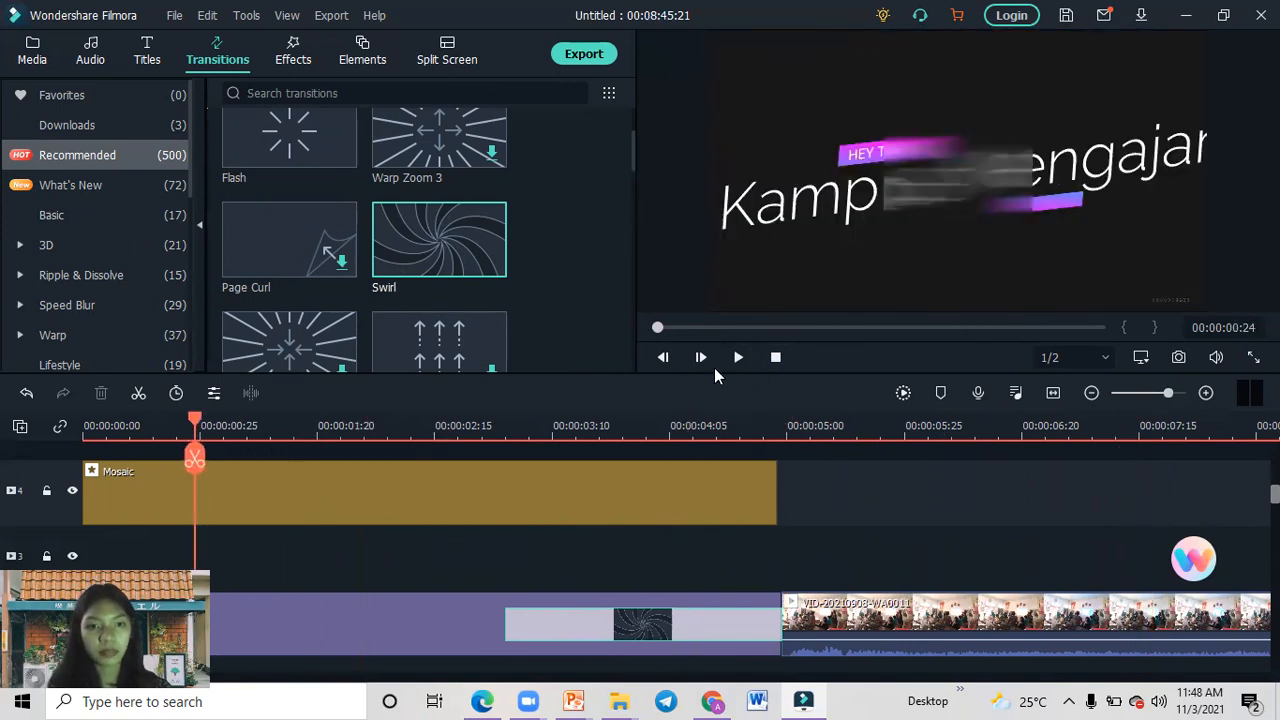
click(737, 357)
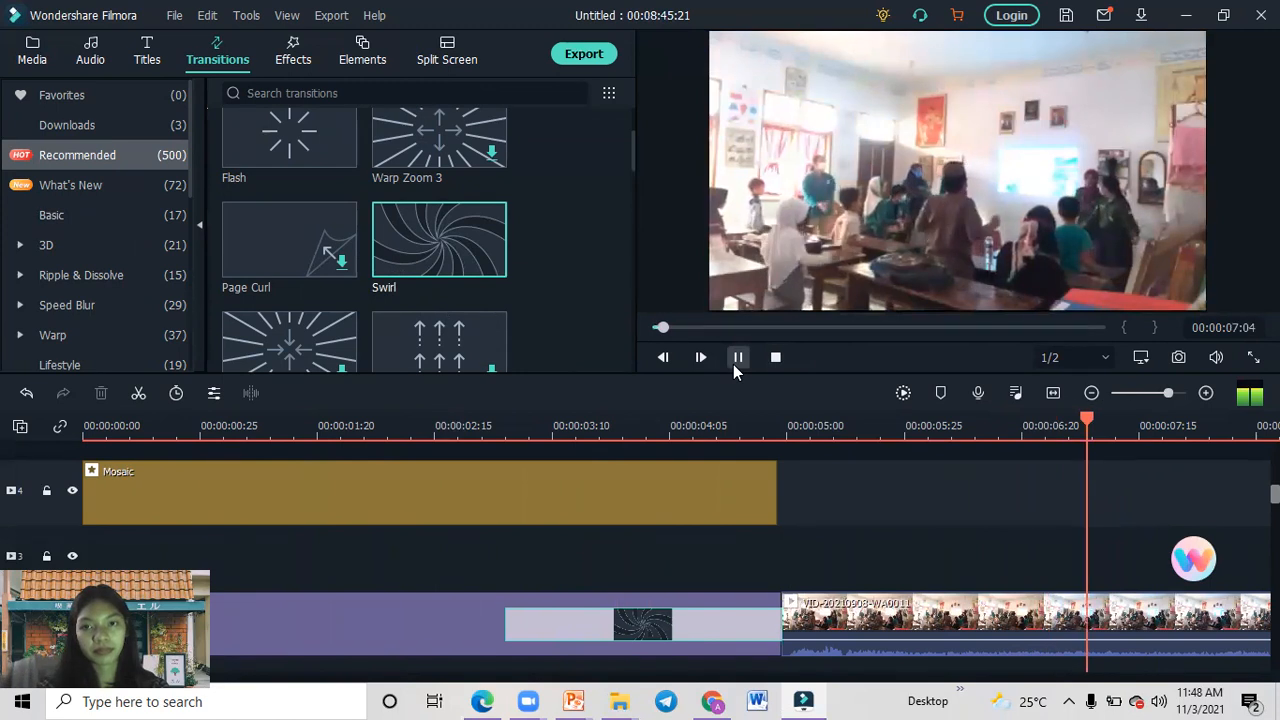
click(740, 364)
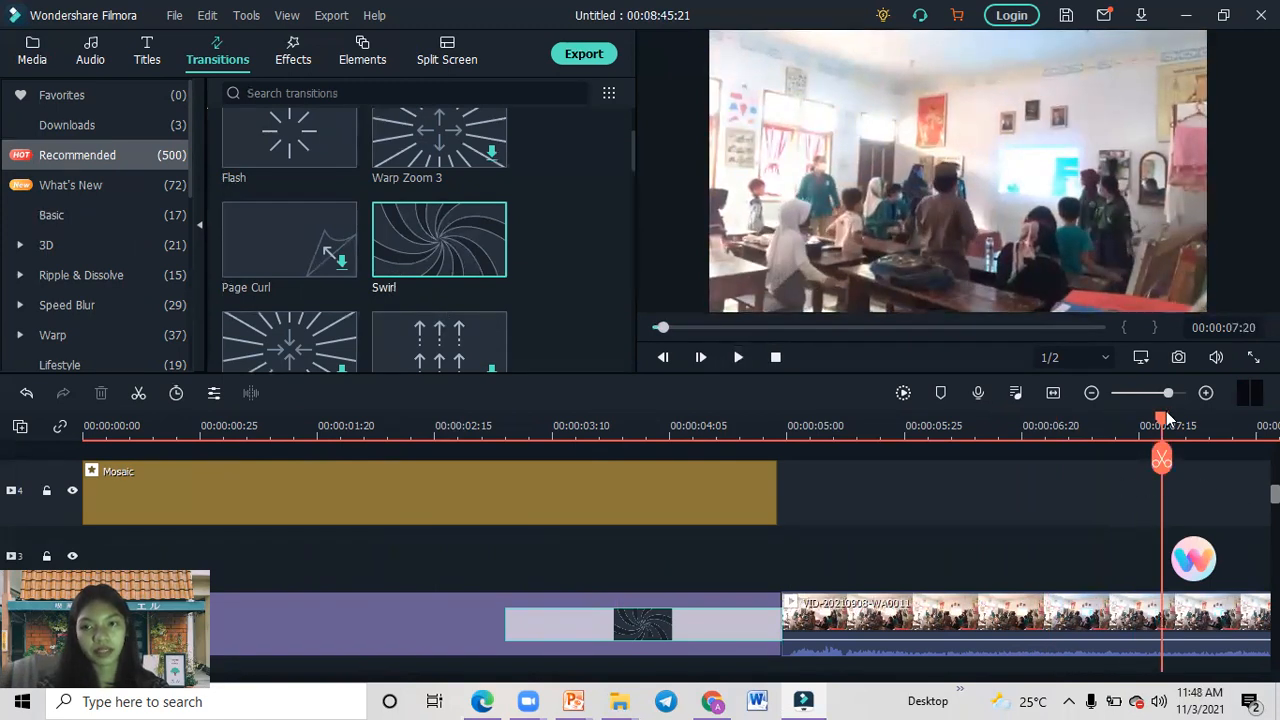
drag(1166, 418, 443, 400)
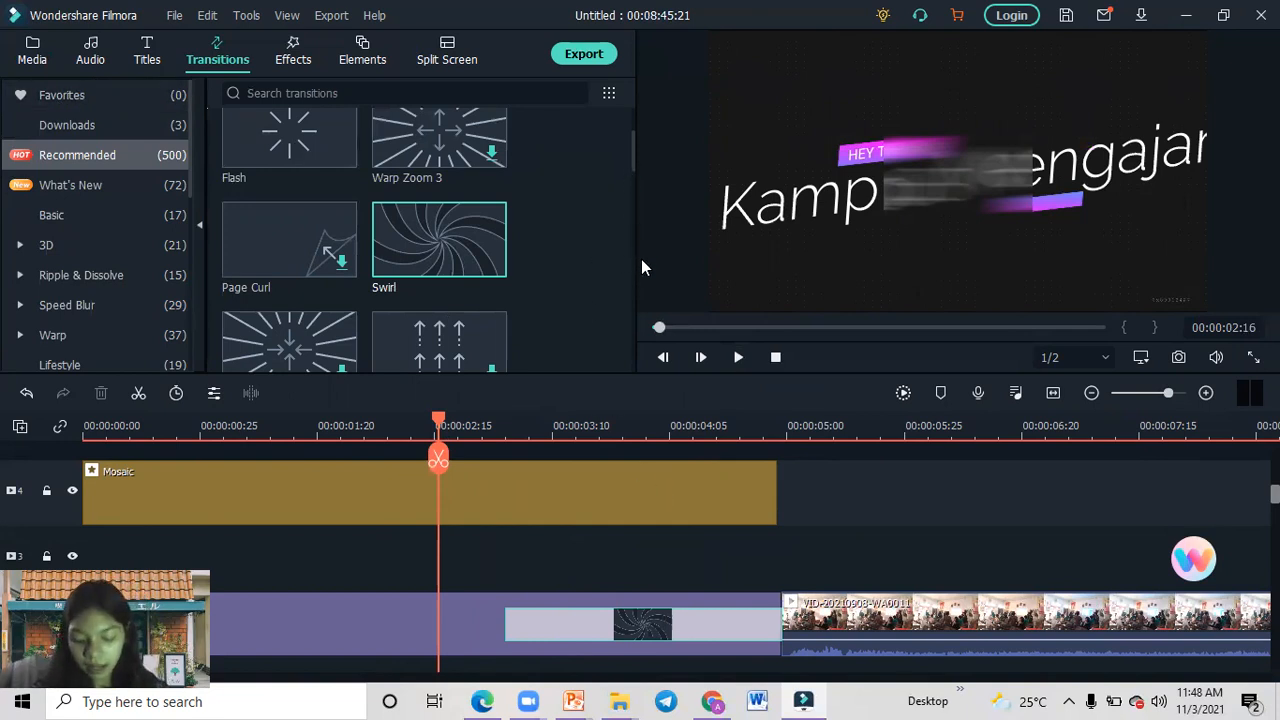
Browse the Tutorial and Recommended element categories and download the recommended Great3 thumbs-up element.
click(364, 62)
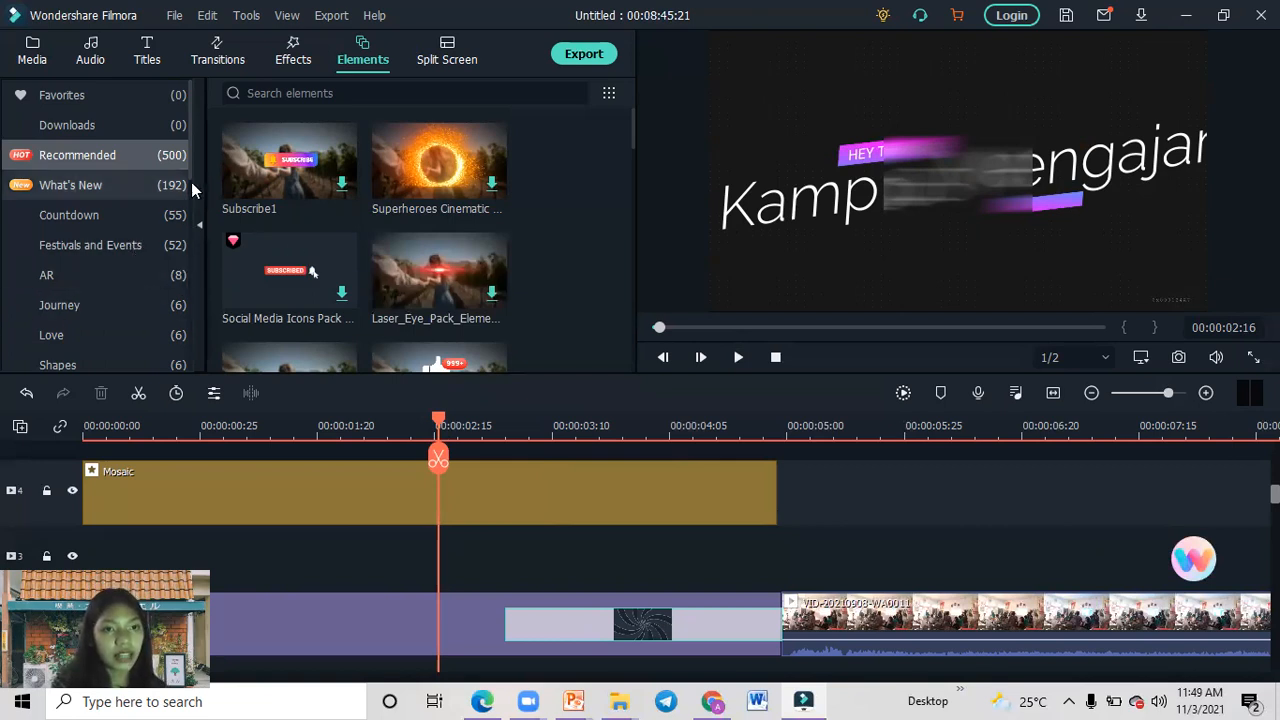
scroll(187, 174, down, 2)
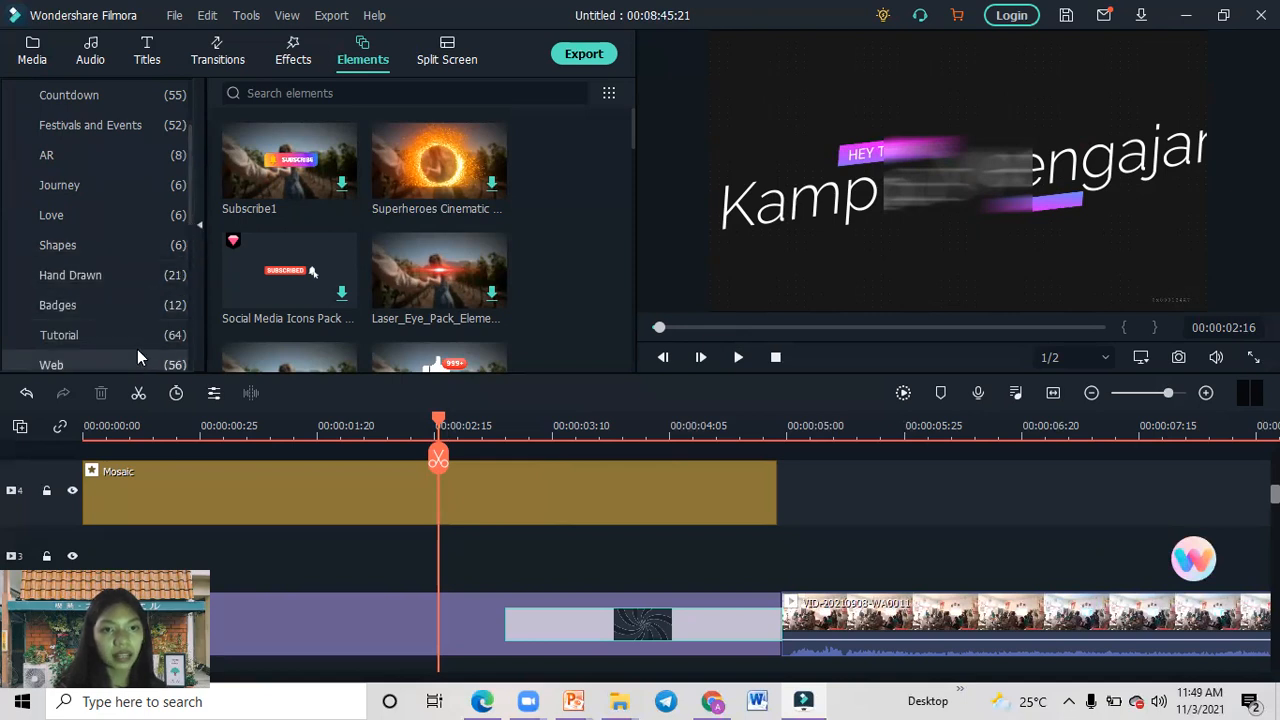
click(139, 341)
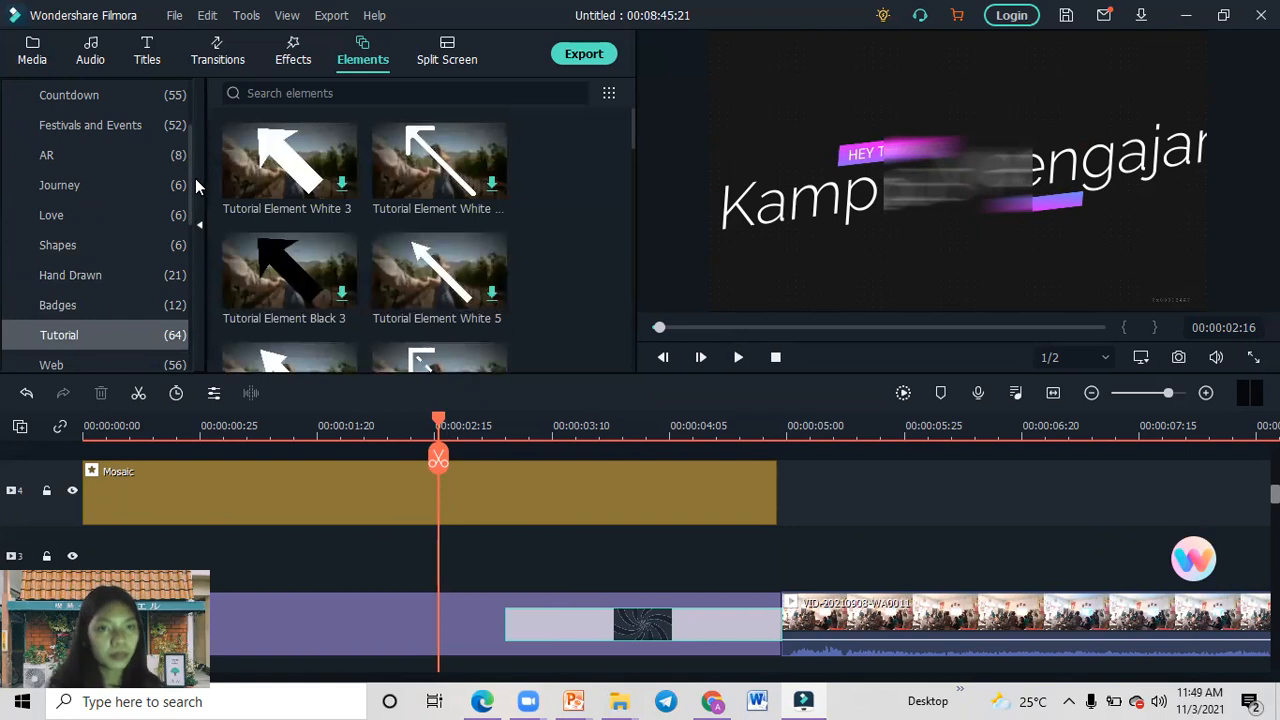
scroll(191, 180, up, 2)
click(116, 150)
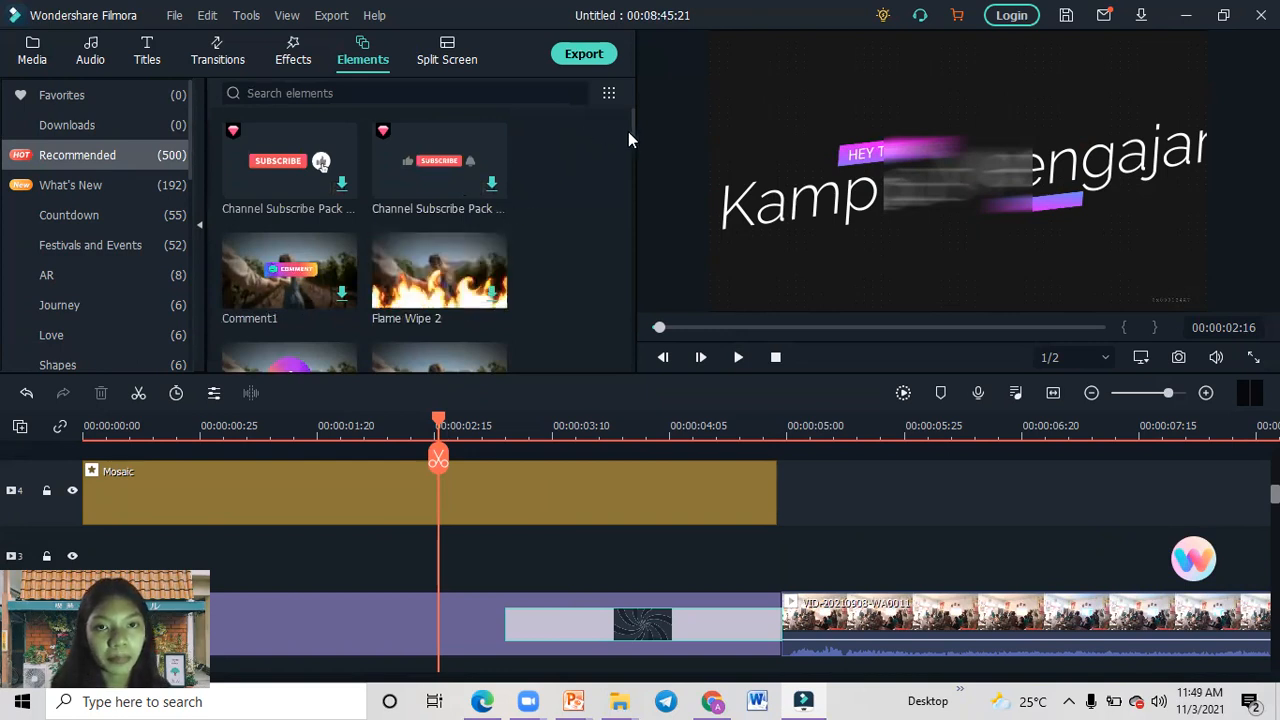
drag(632, 139, 637, 258)
click(437, 178)
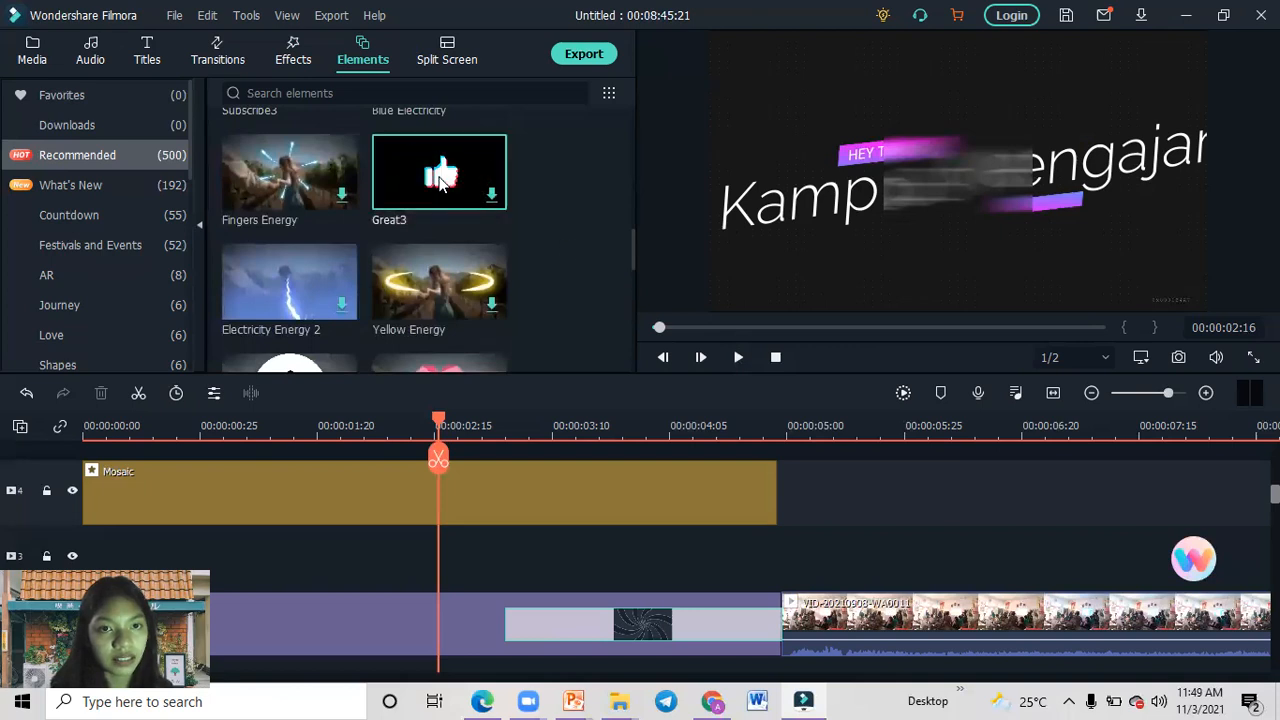
Try inserting the Great3 element at the playhead over the opening title and repositioning it on the upper video tracks.
click(492, 195)
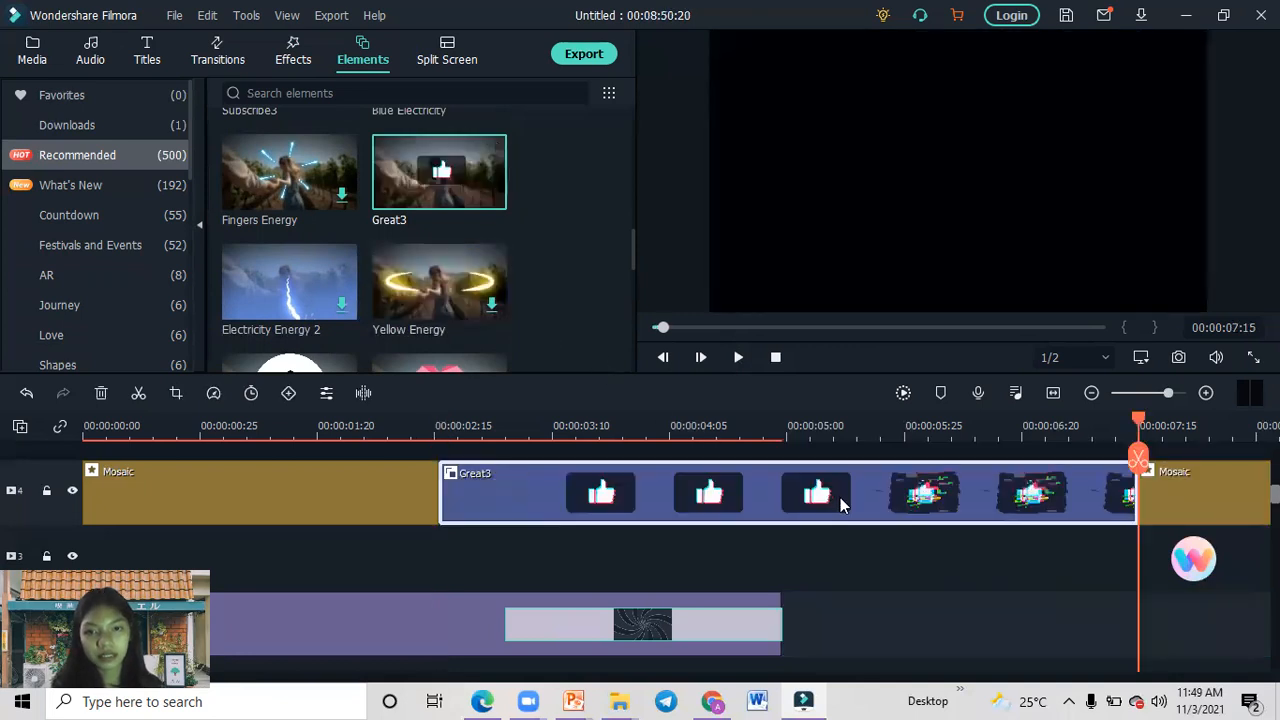
drag(840, 505, 897, 471)
drag(791, 458, 786, 551)
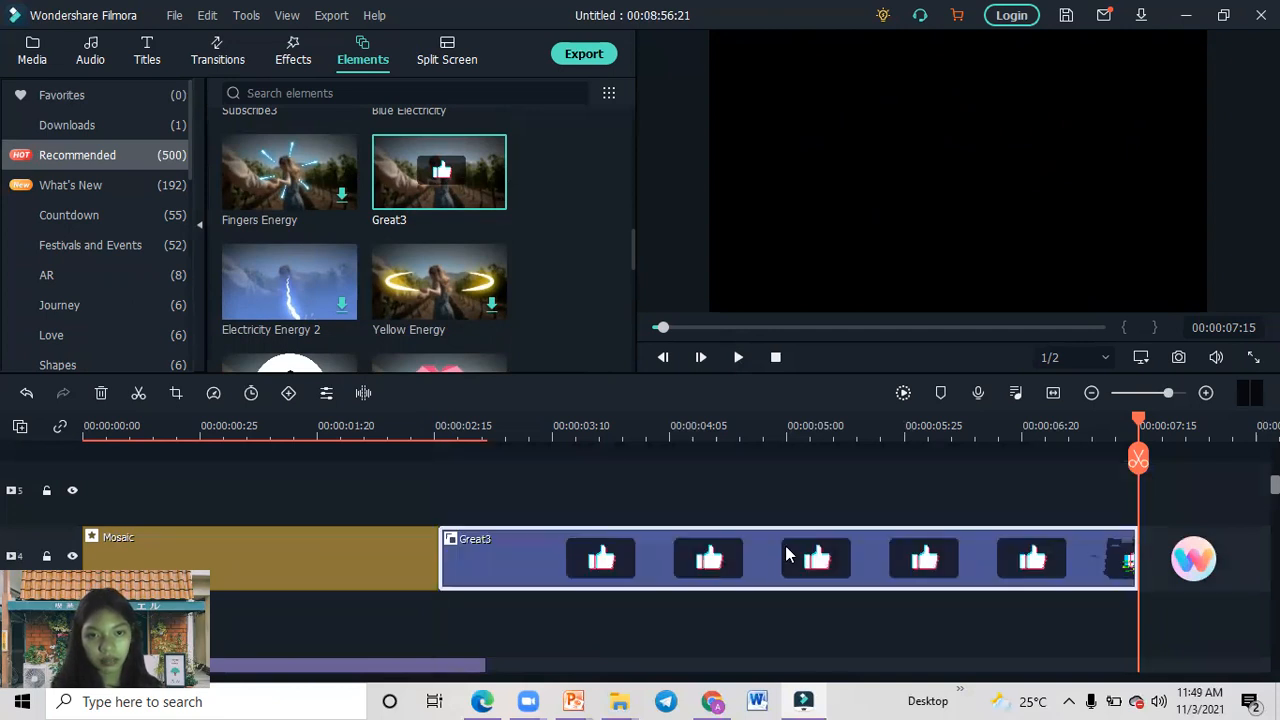
click(645, 626)
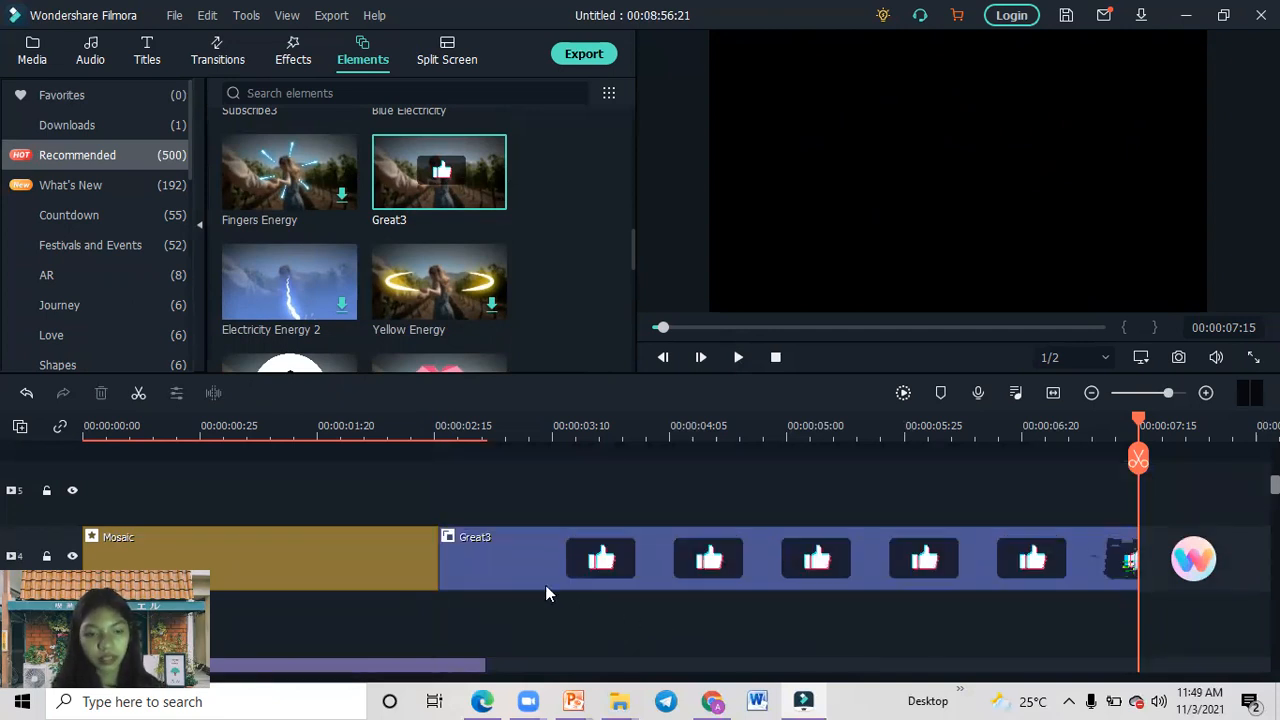
Undo the Great3 moves and its insertion over the opening title.
key(ctrl+z)
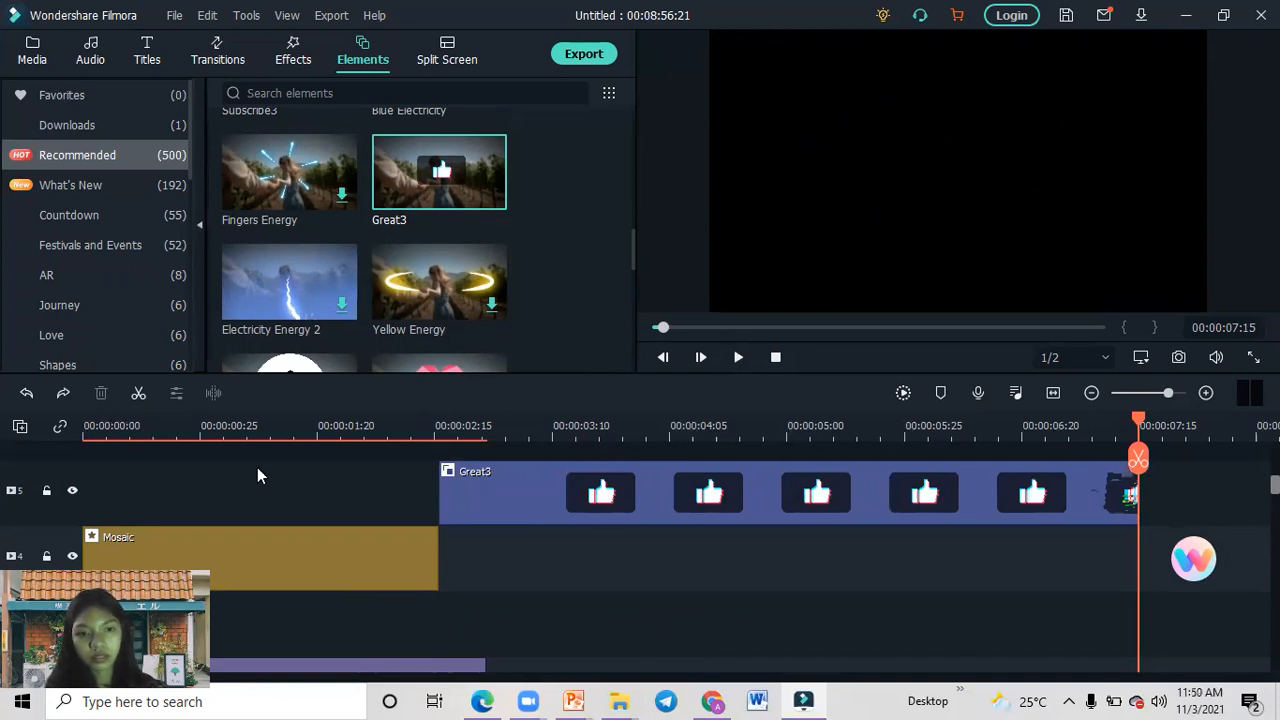
key(ctrl+y)
key(ctrl+z)
key(ctrl+z)
key(ctrl+z)
key(ctrl+z)
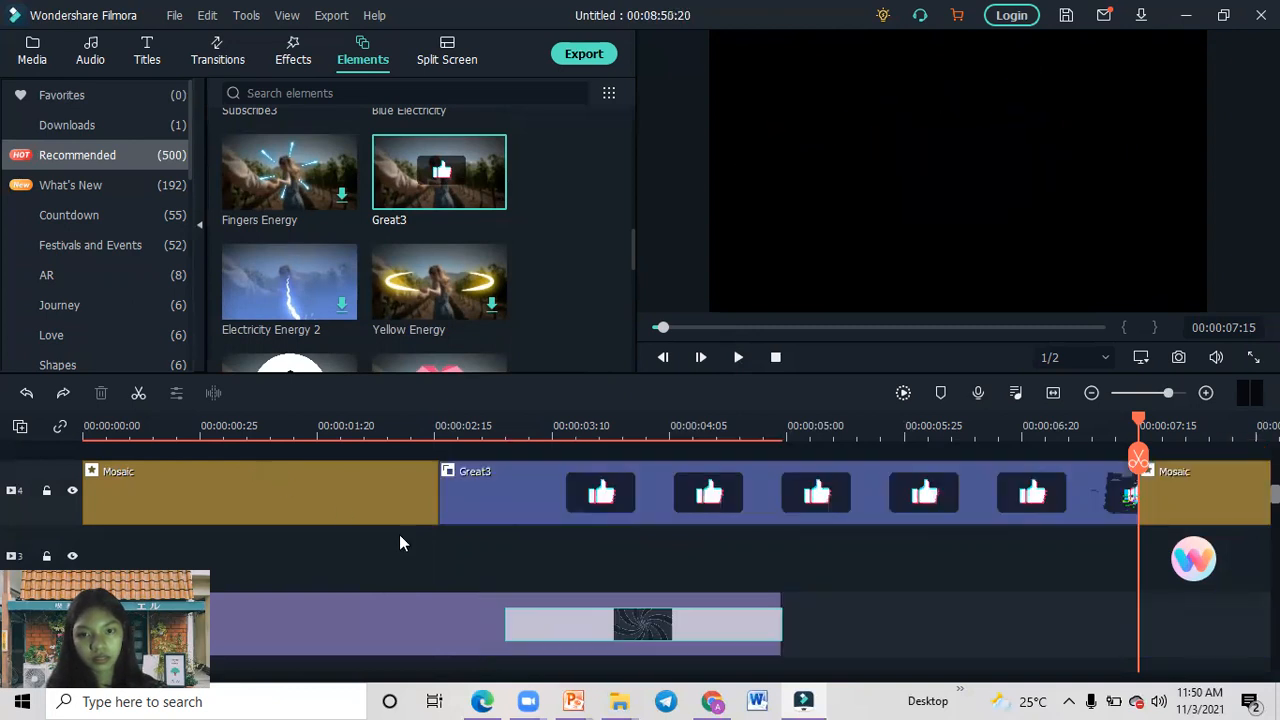
key(ctrl+z)
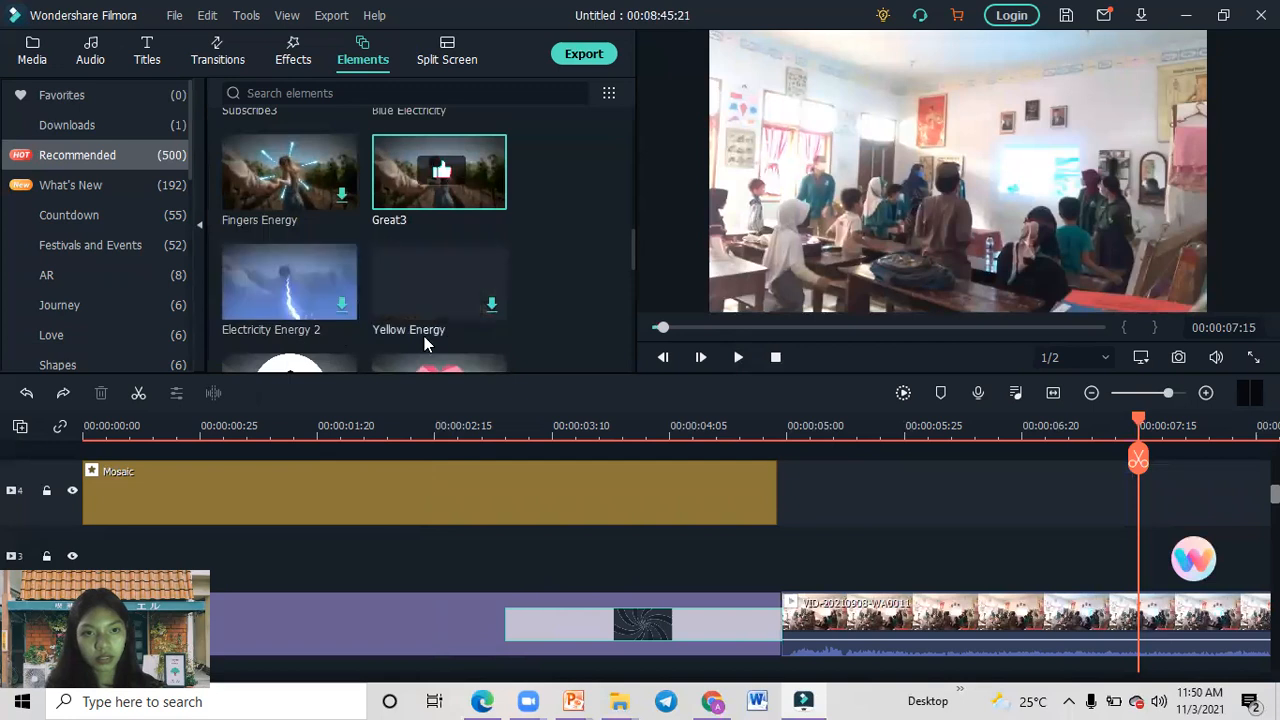
Place the Great3 element on track 4 directly after the Mosaic effect and trim its end to just past the 00:00:06:20 mark.
drag(429, 184, 773, 490)
drag(478, 540, 602, 555)
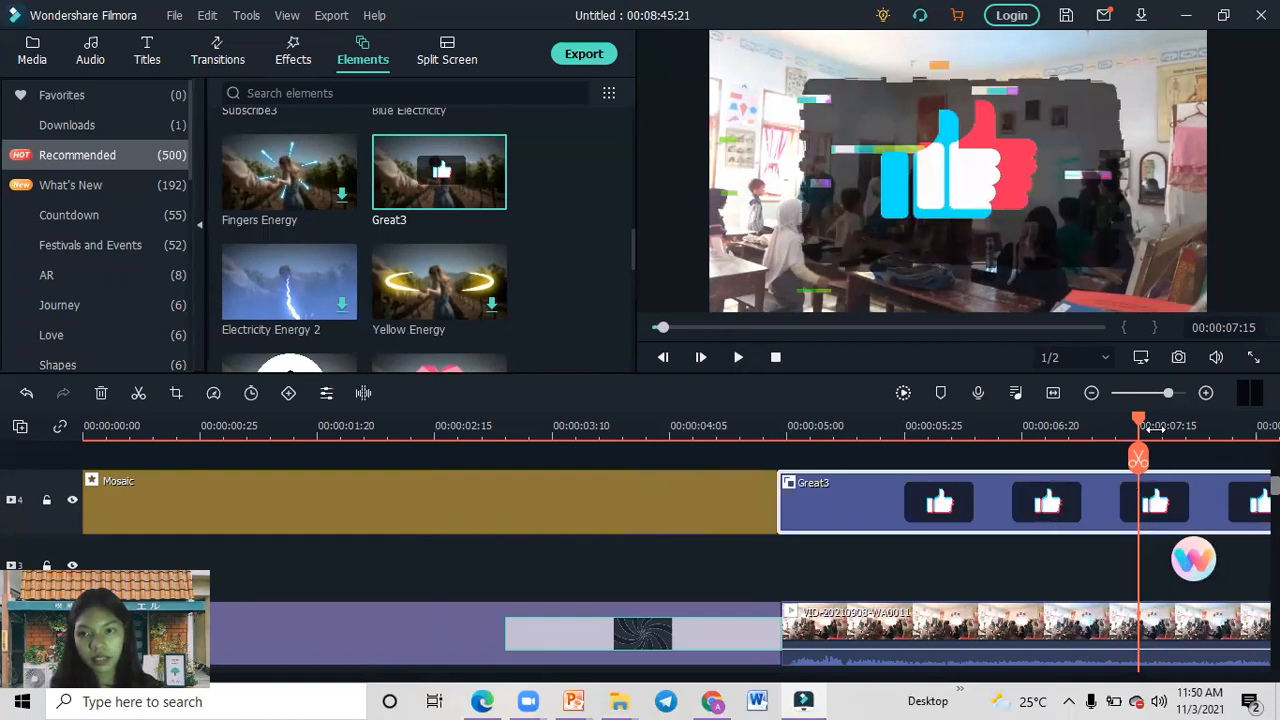
drag(1138, 420, 1256, 421)
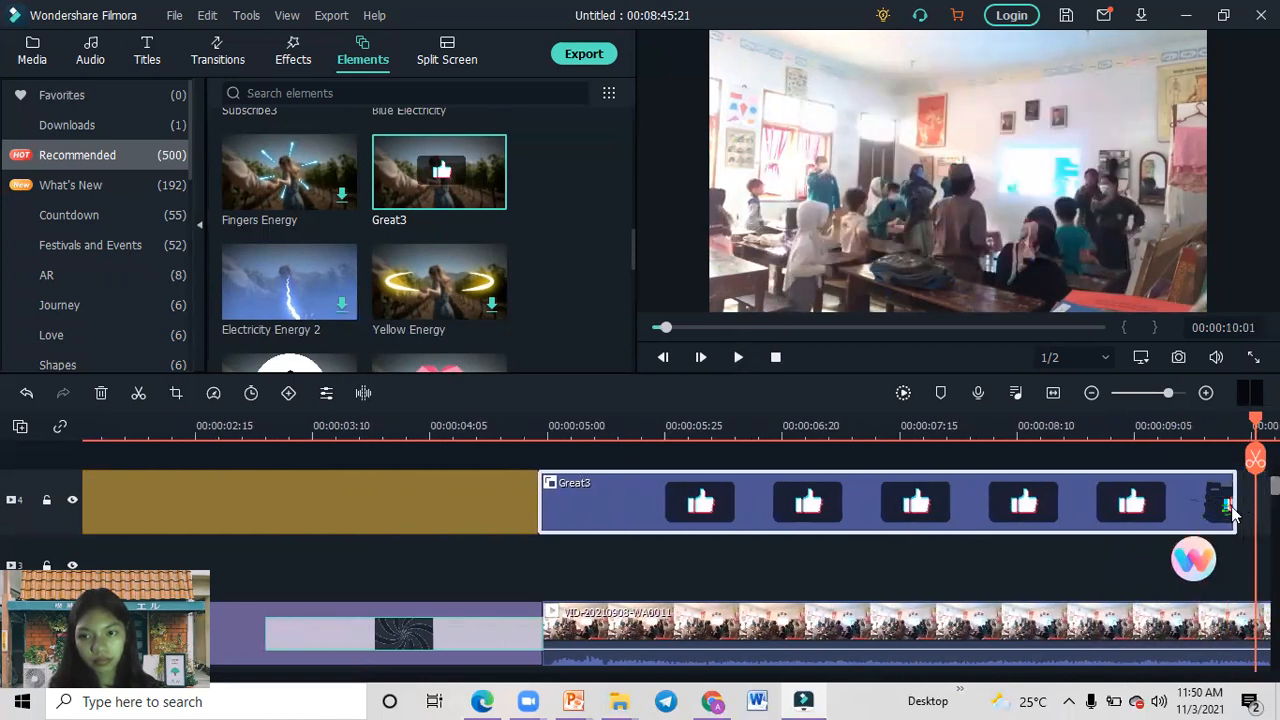
drag(1115, 503, 1114, 503)
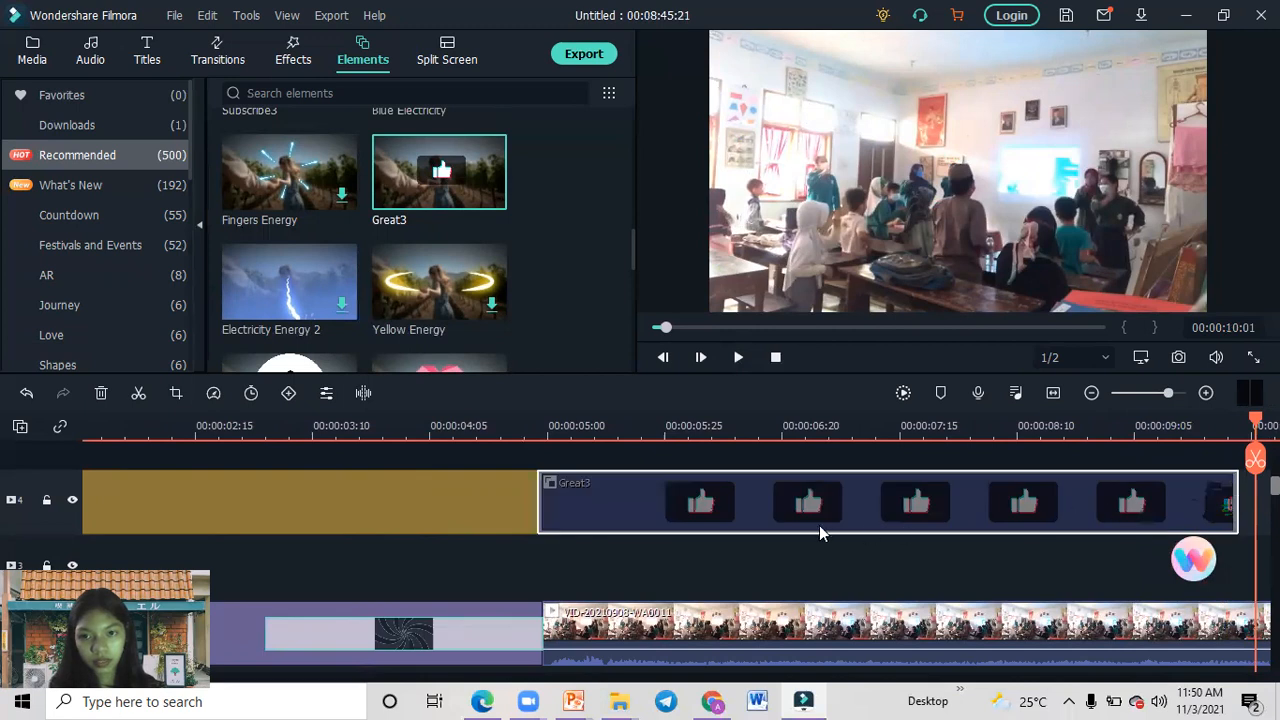
drag(800, 503, 795, 503)
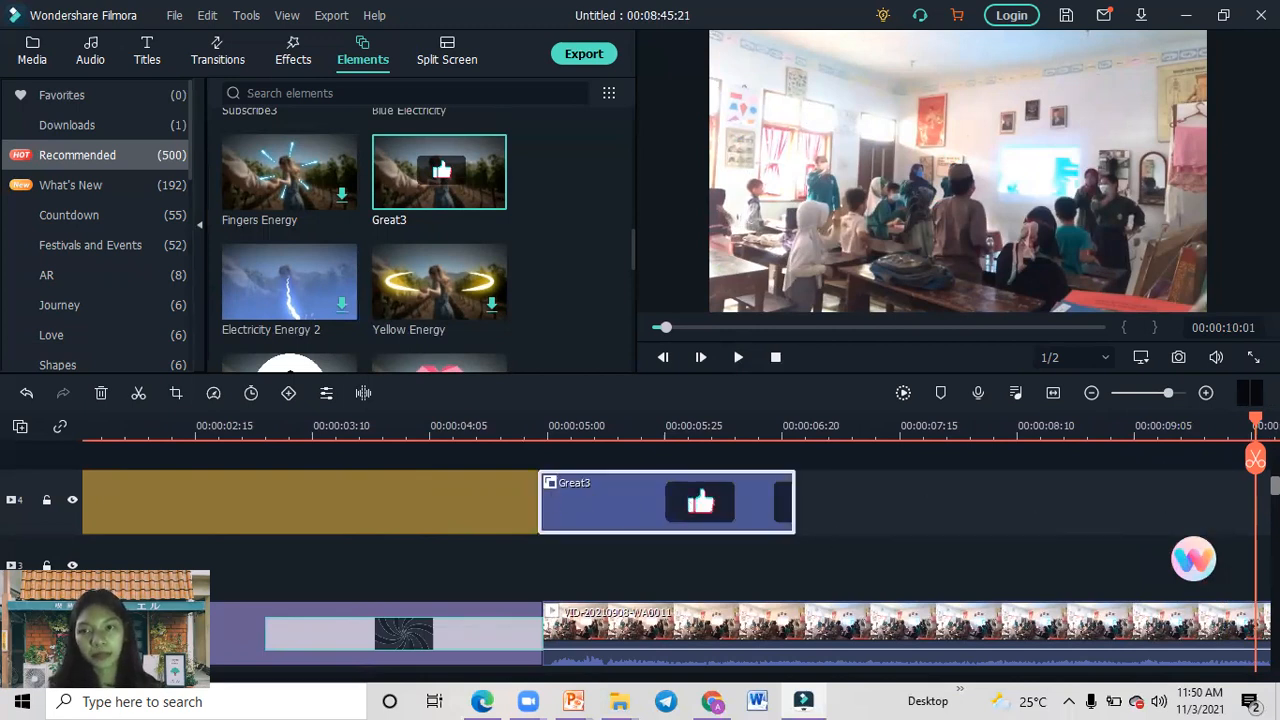
Play the timeline from the Swirl transition through the trimmed Great3 element, pausing while it overlays the classroom clip.
drag(517, 460, 386, 450)
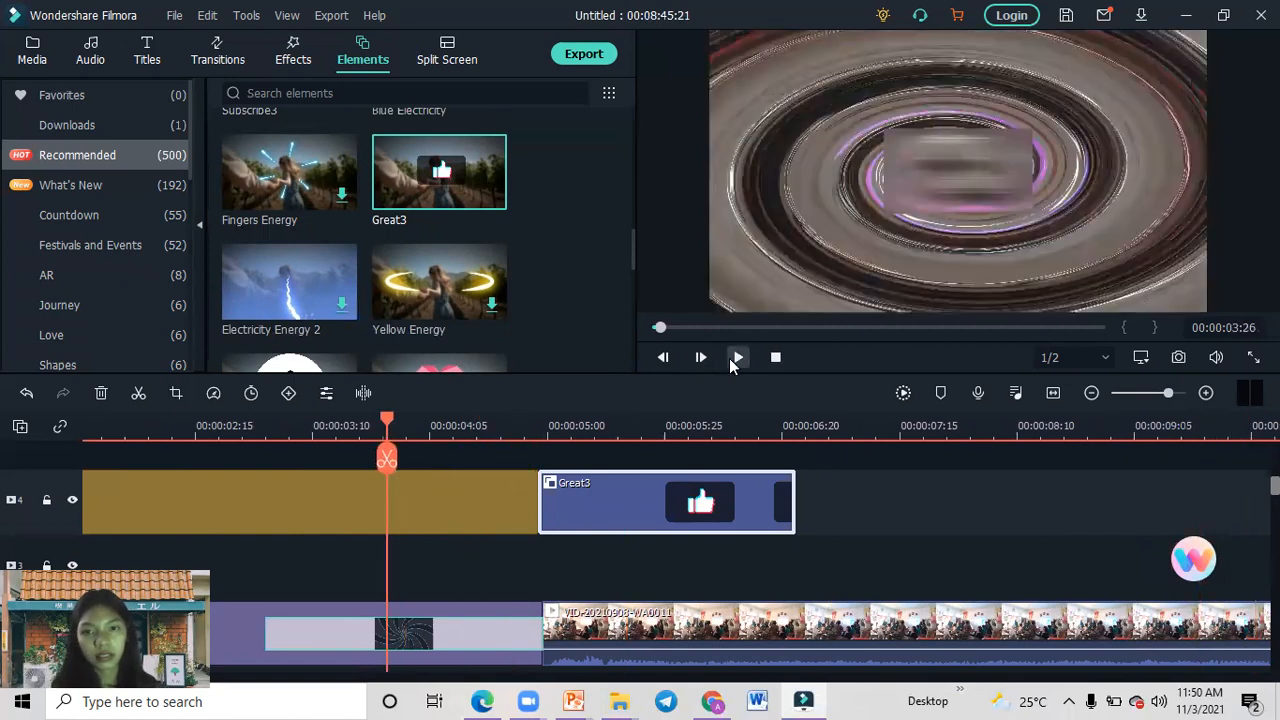
click(733, 360)
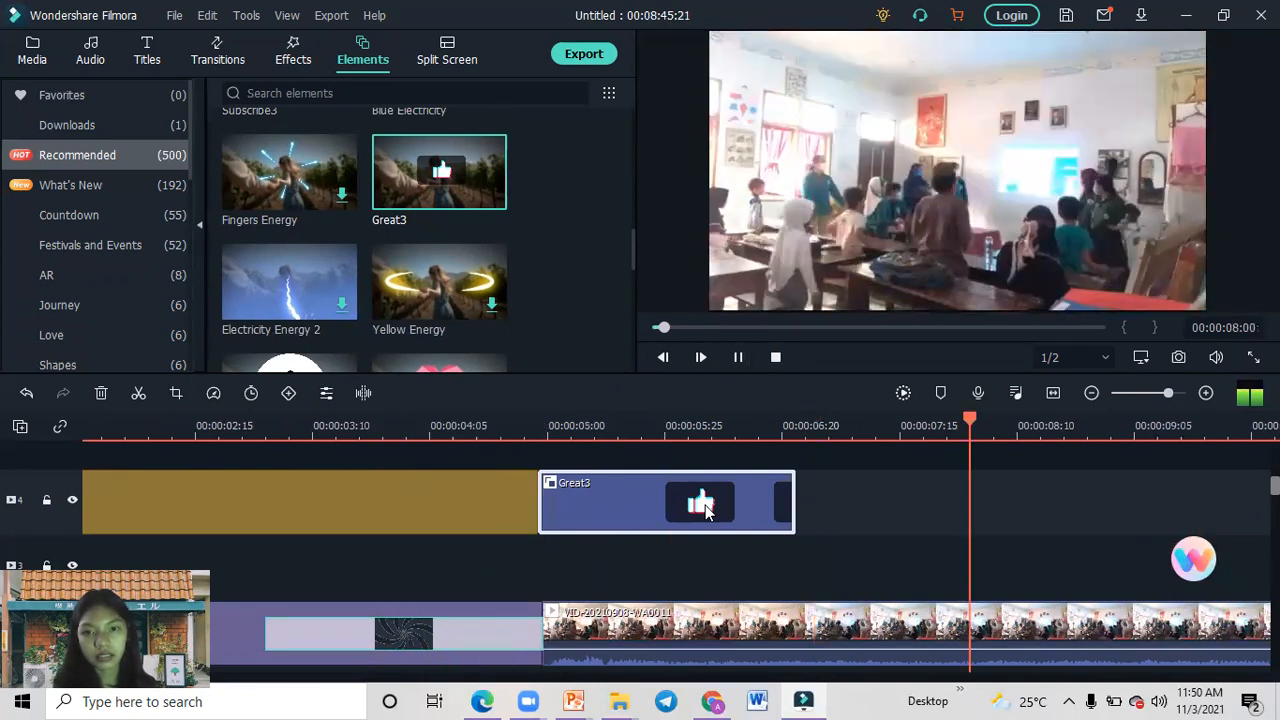
click(740, 360)
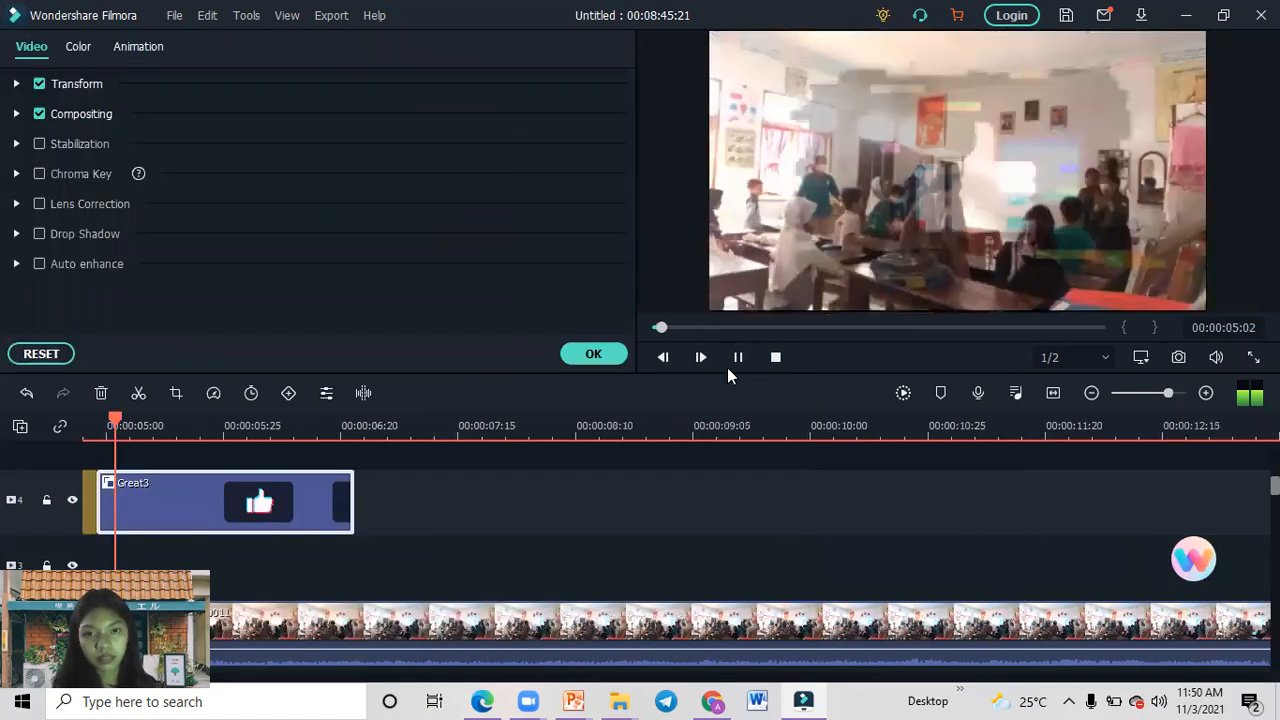
click(741, 358)
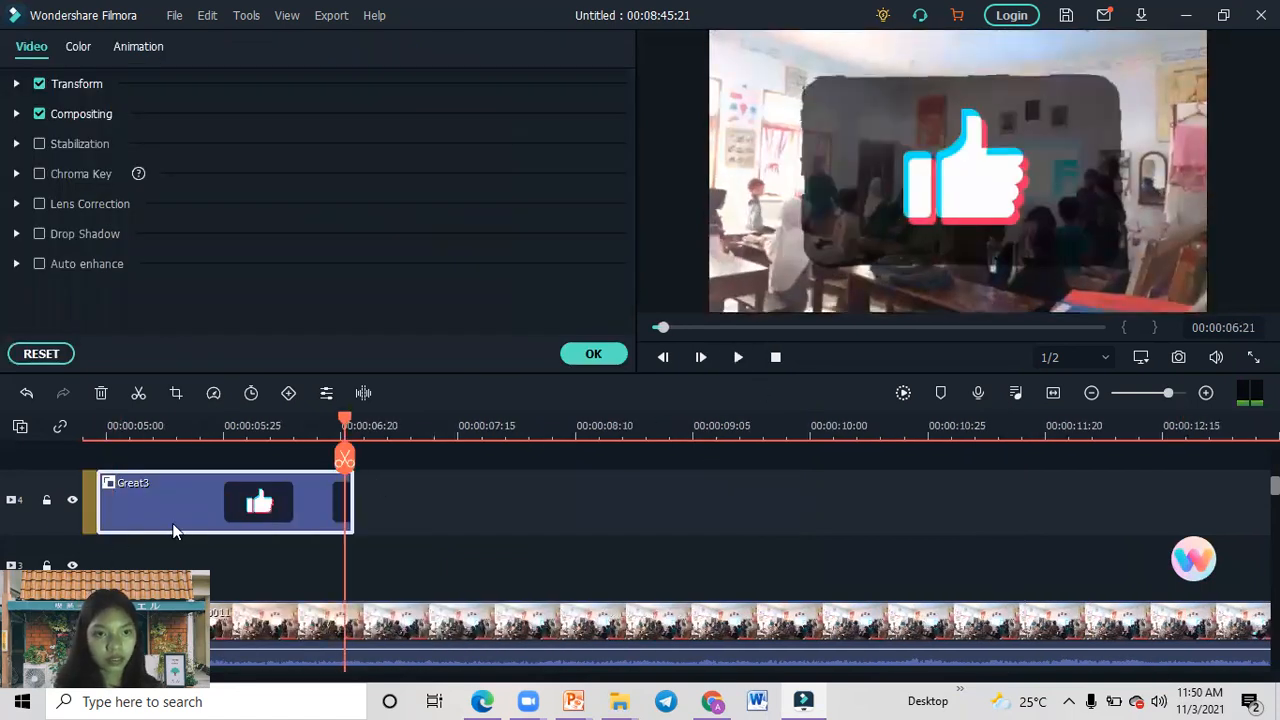
Shrink the Great3 thumbs-up overlay into the bottom-right corner of the video frame and preview it from the Swirl transition.
click(905, 185)
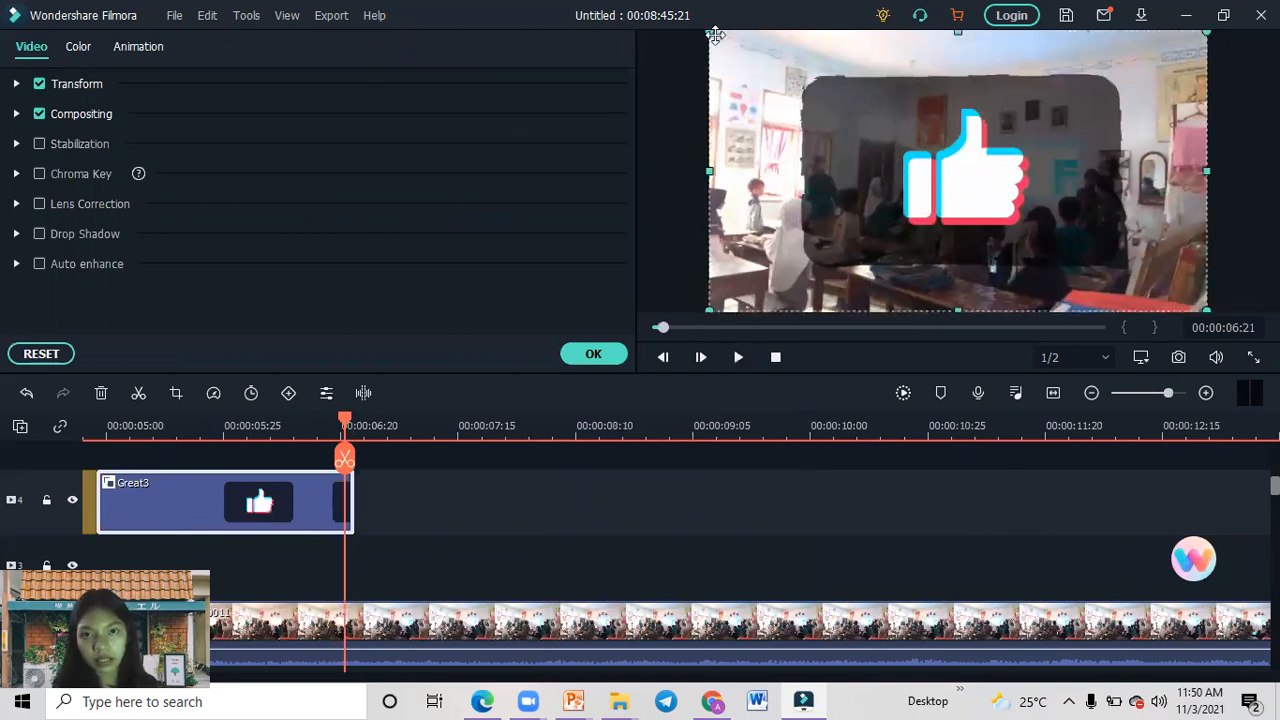
drag(709, 32, 1090, 254)
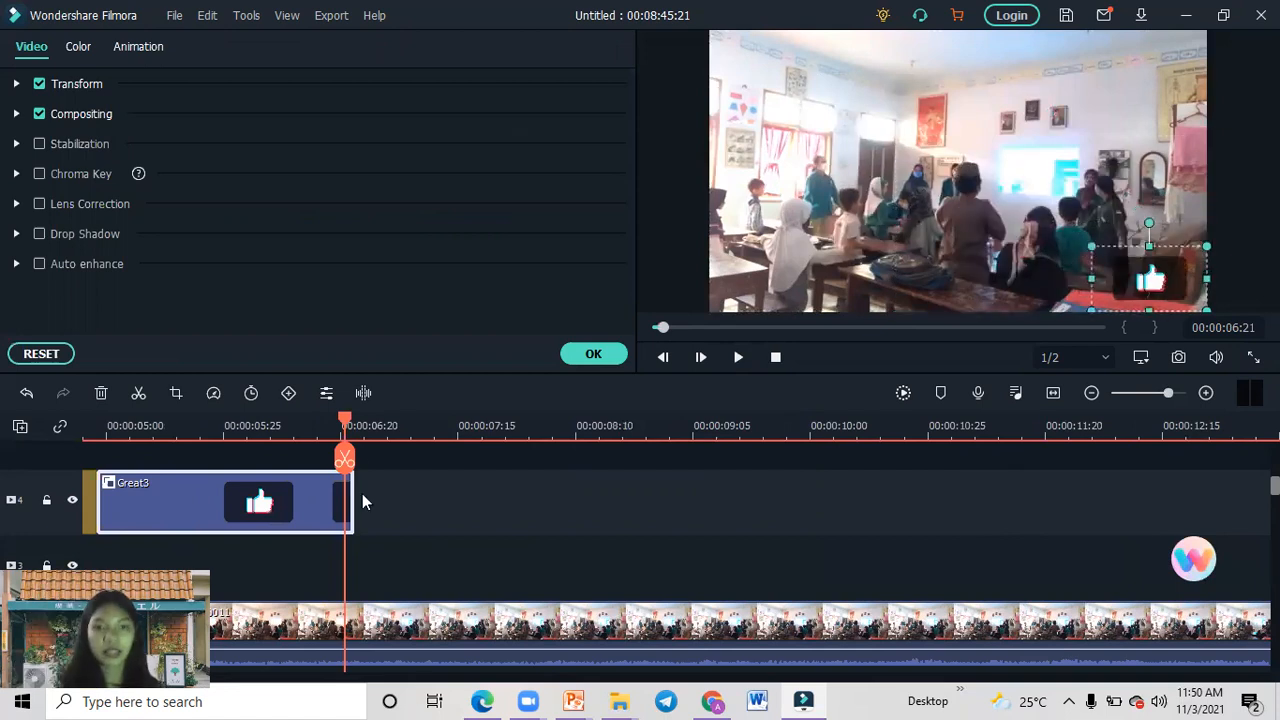
mouse_move(345, 428)
mouse_down()
mouse_move(94, 428)
mouse_move(340, 428)
mouse_up()
click(405, 452)
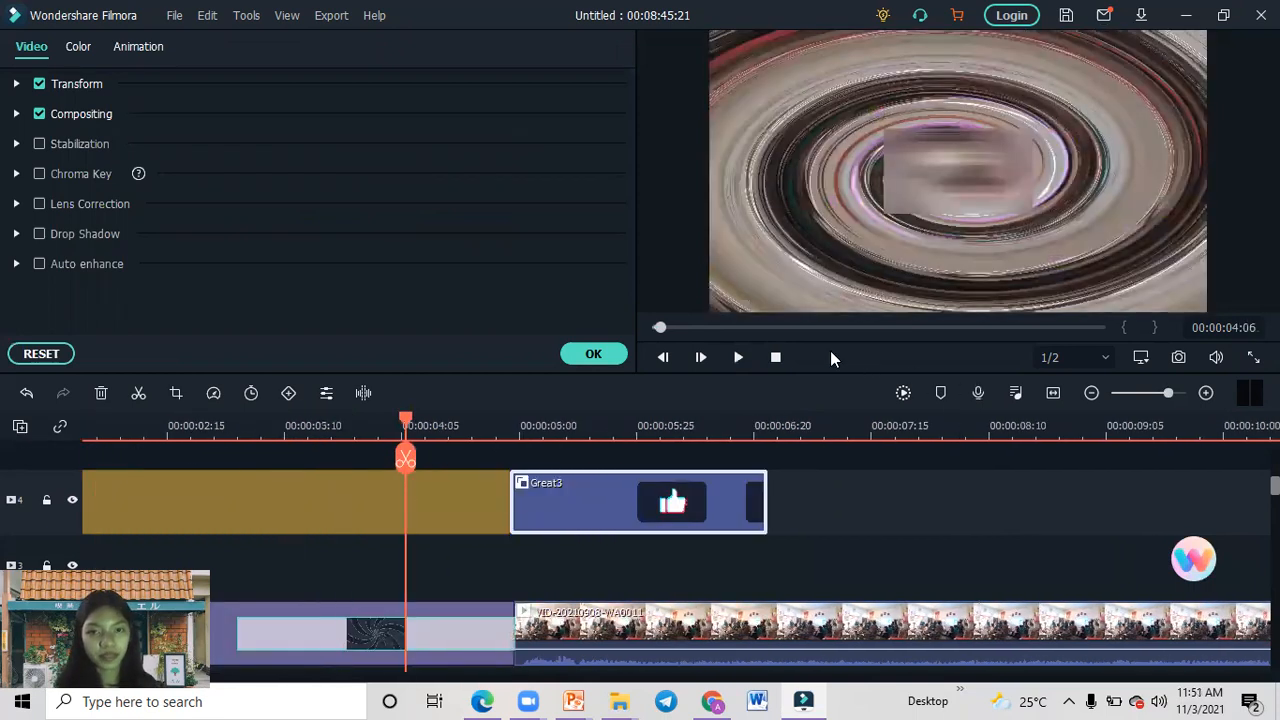
click(735, 357)
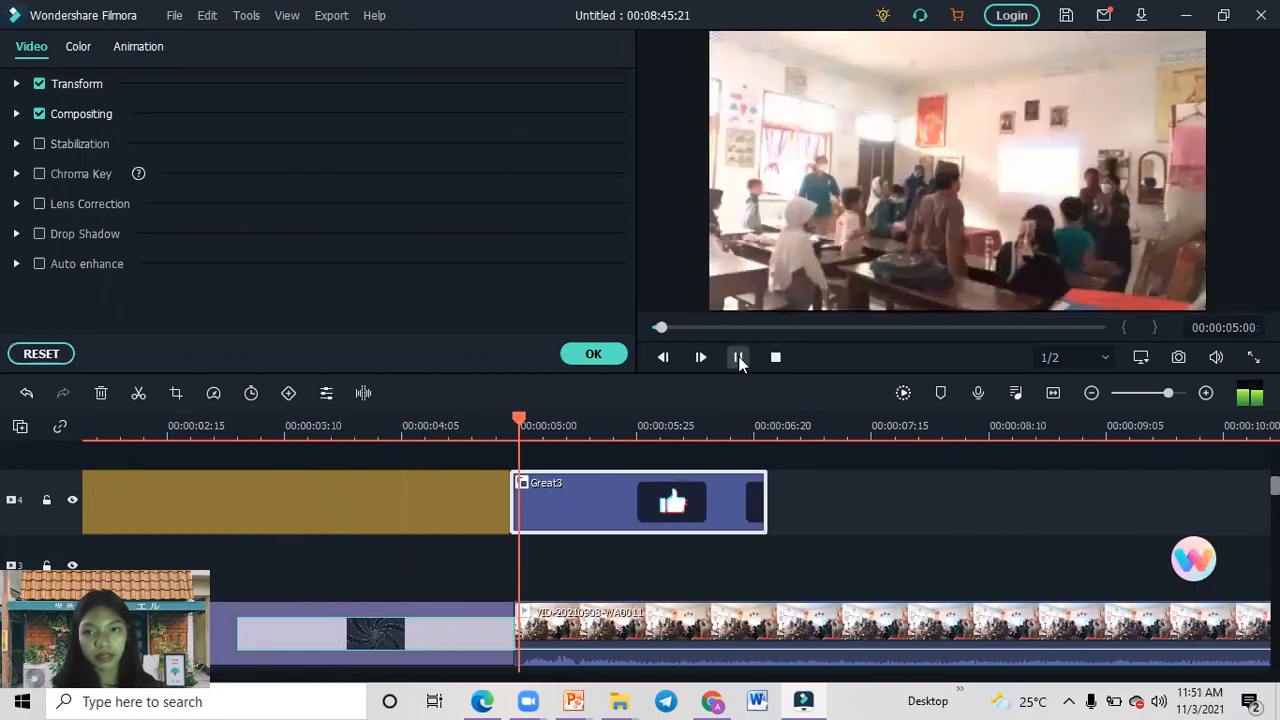
click(739, 358)
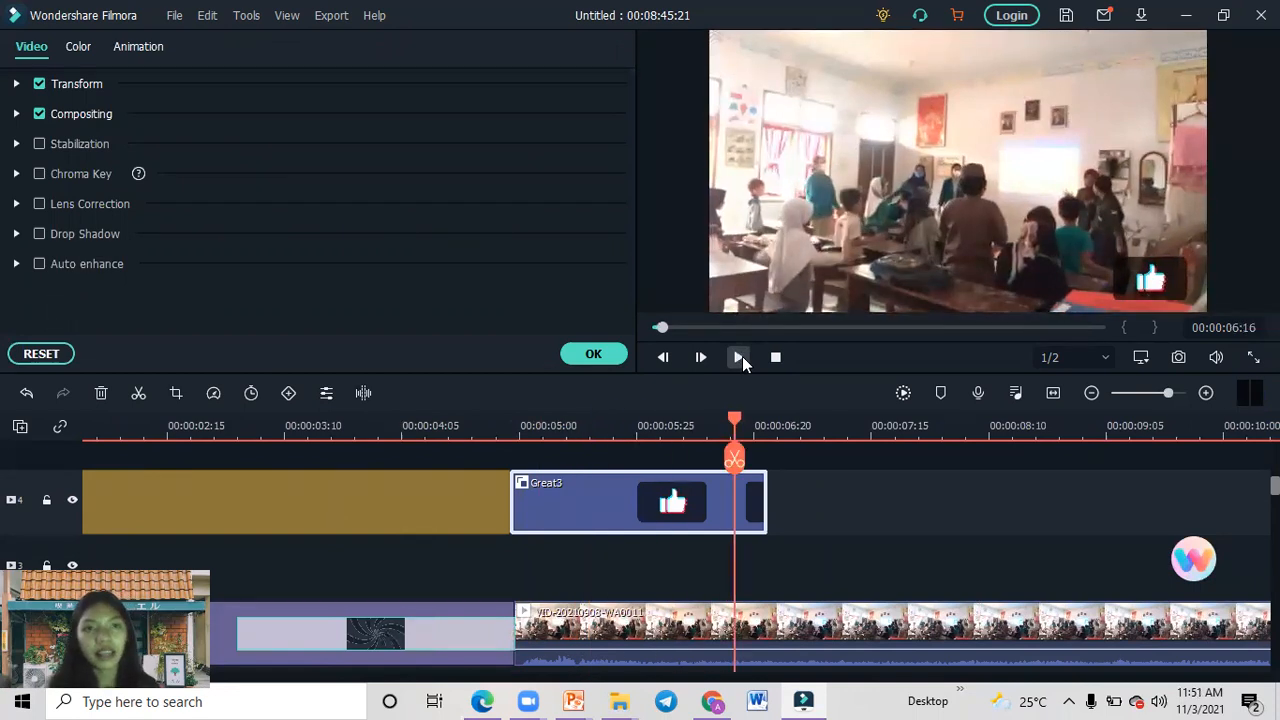
click(596, 343)
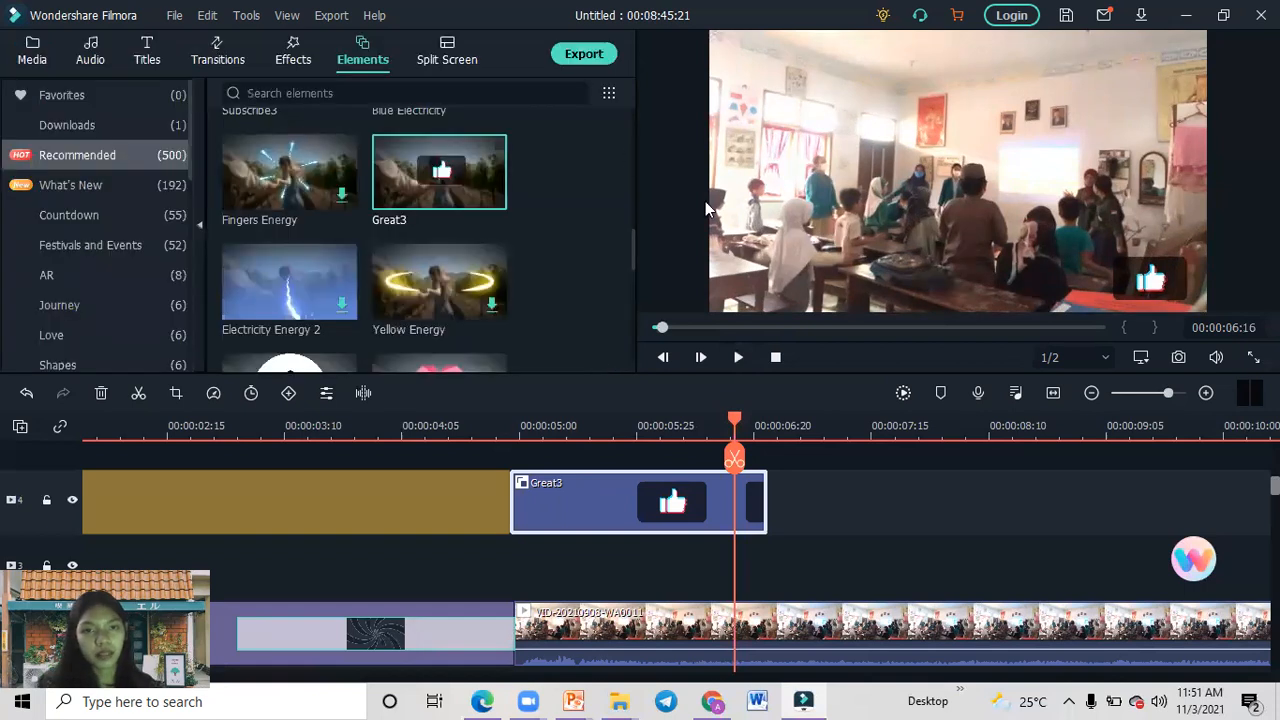
Open the Split Screen template library.
click(628, 291)
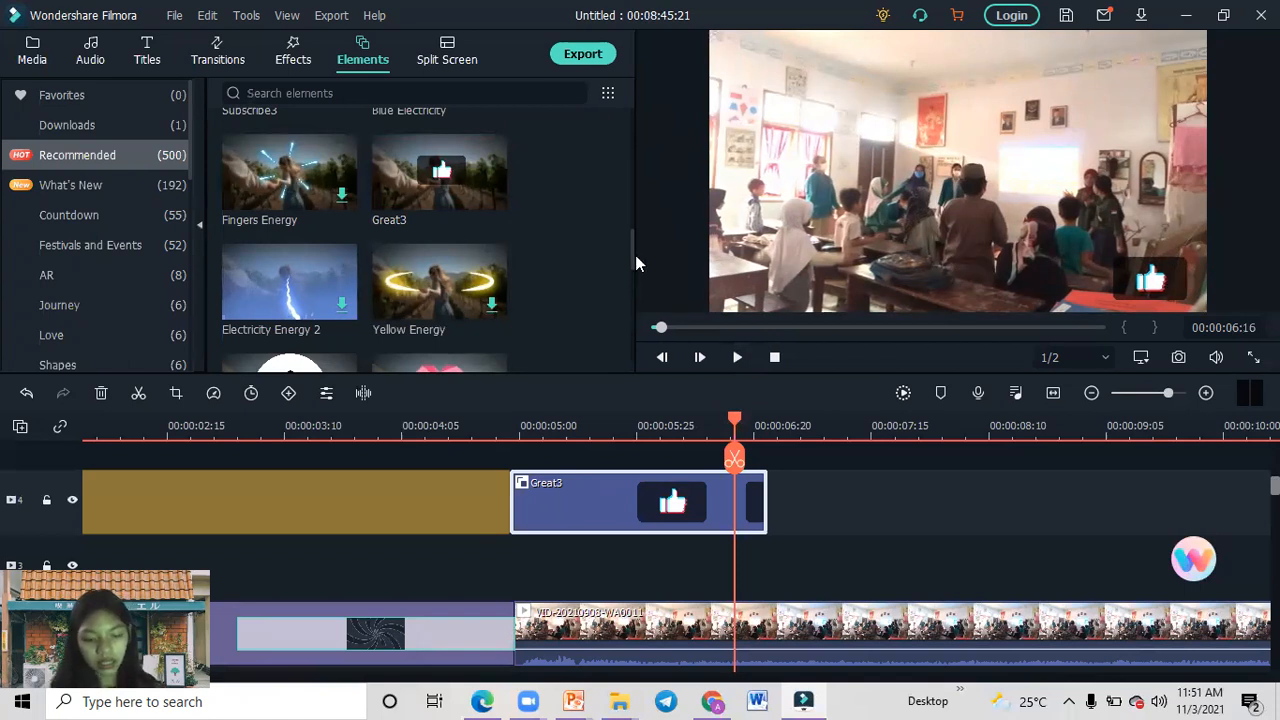
click(448, 57)
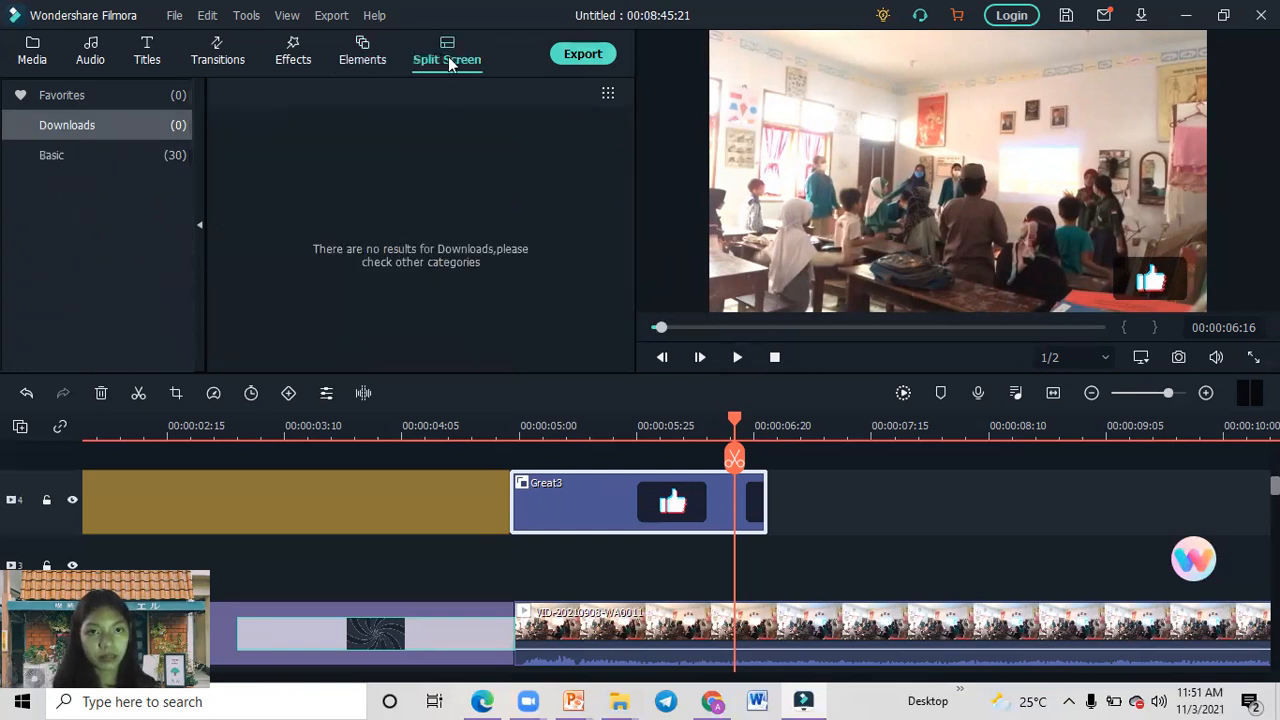
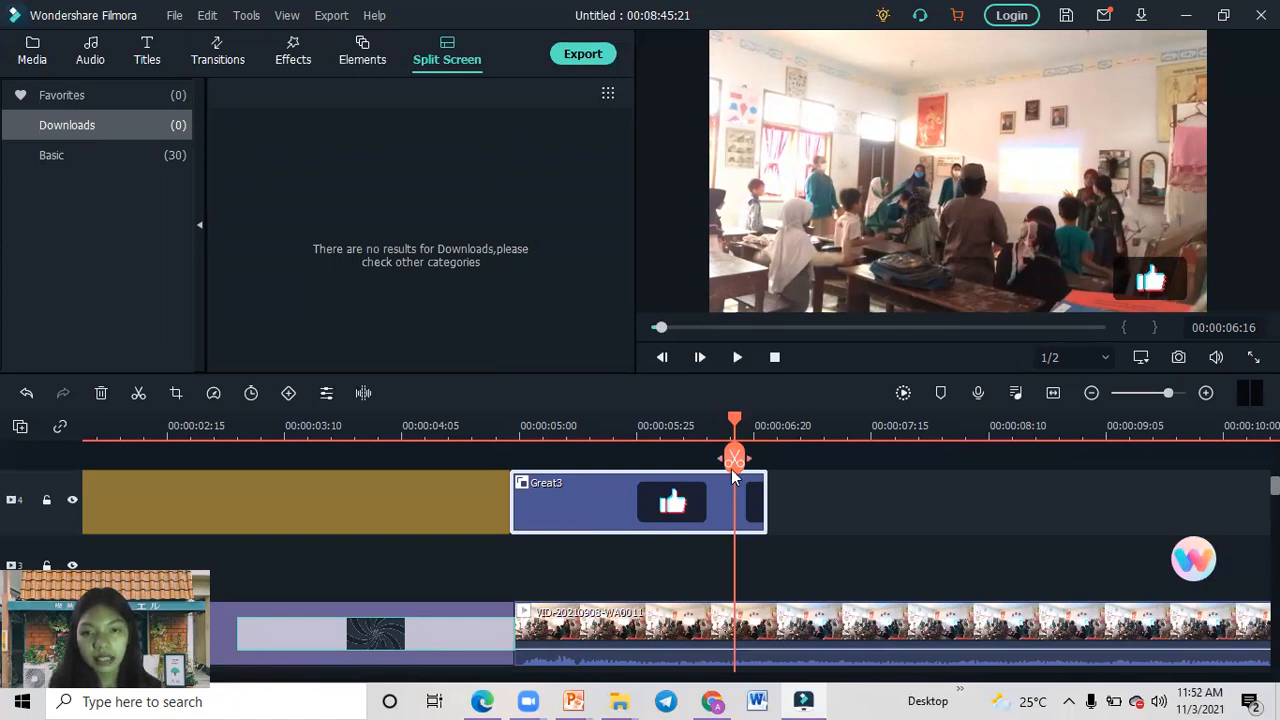
drag(733, 424, 991, 457)
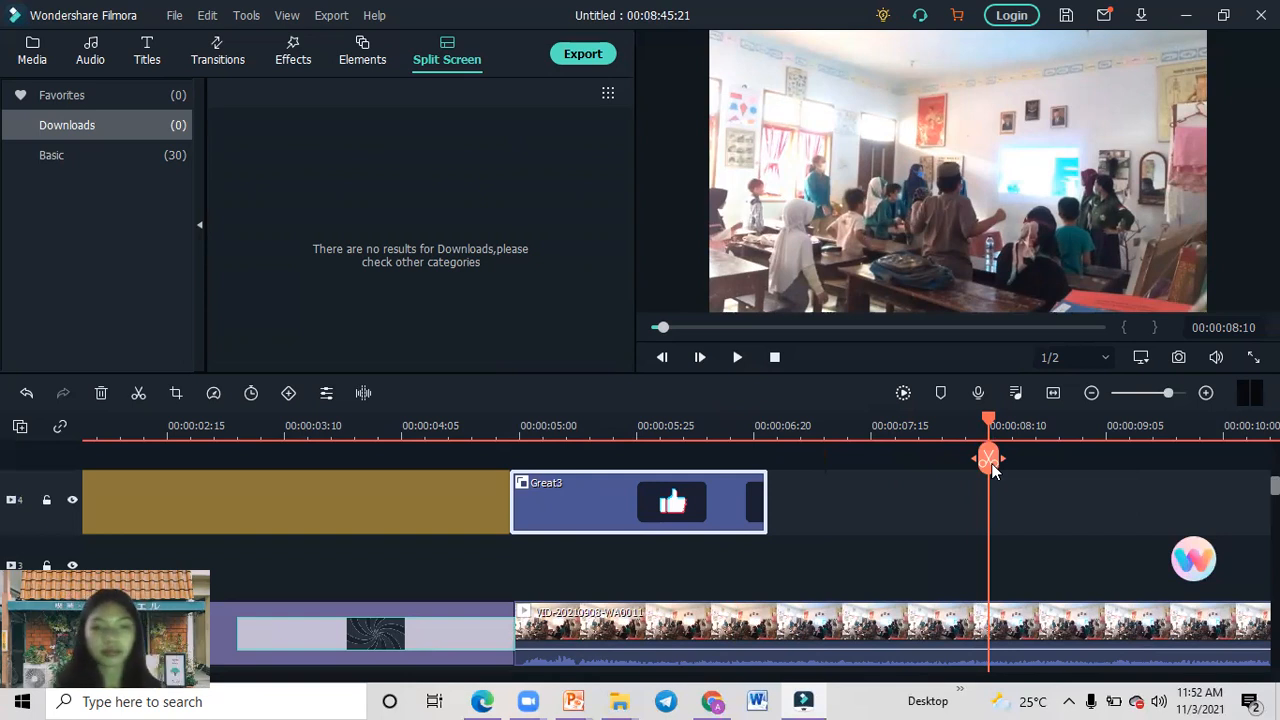
click(989, 462)
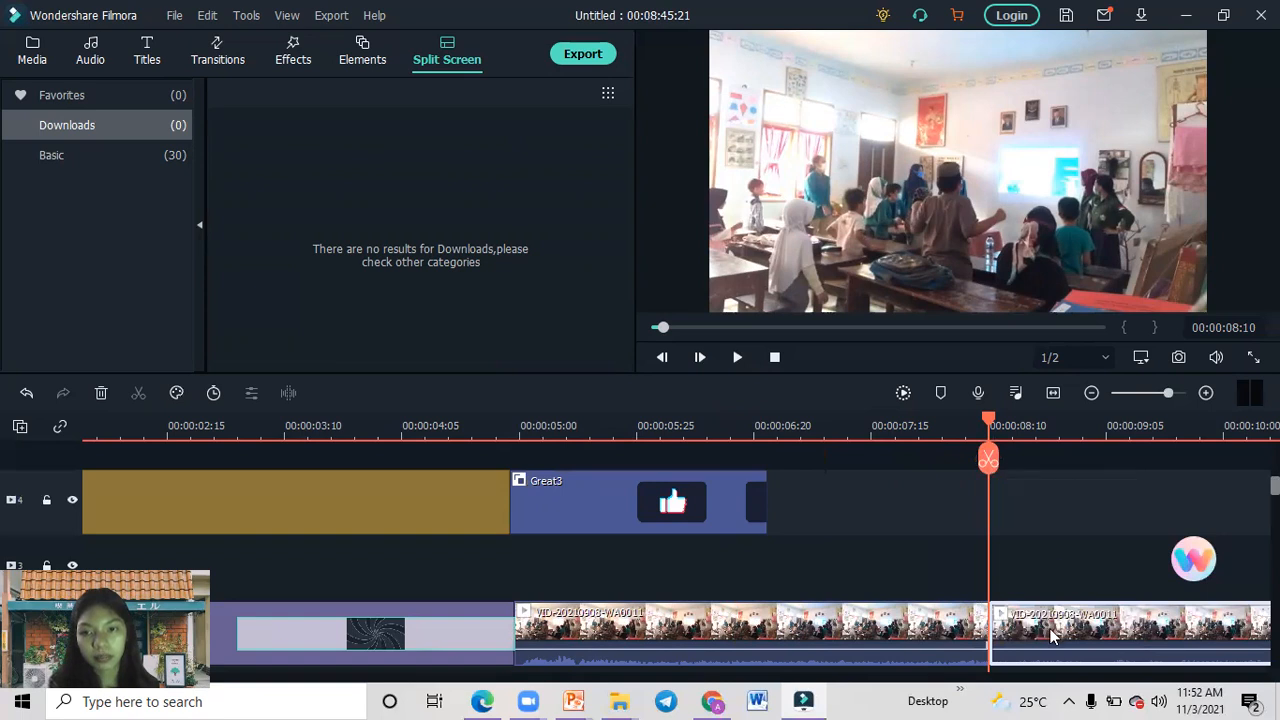
drag(1052, 635, 1087, 567)
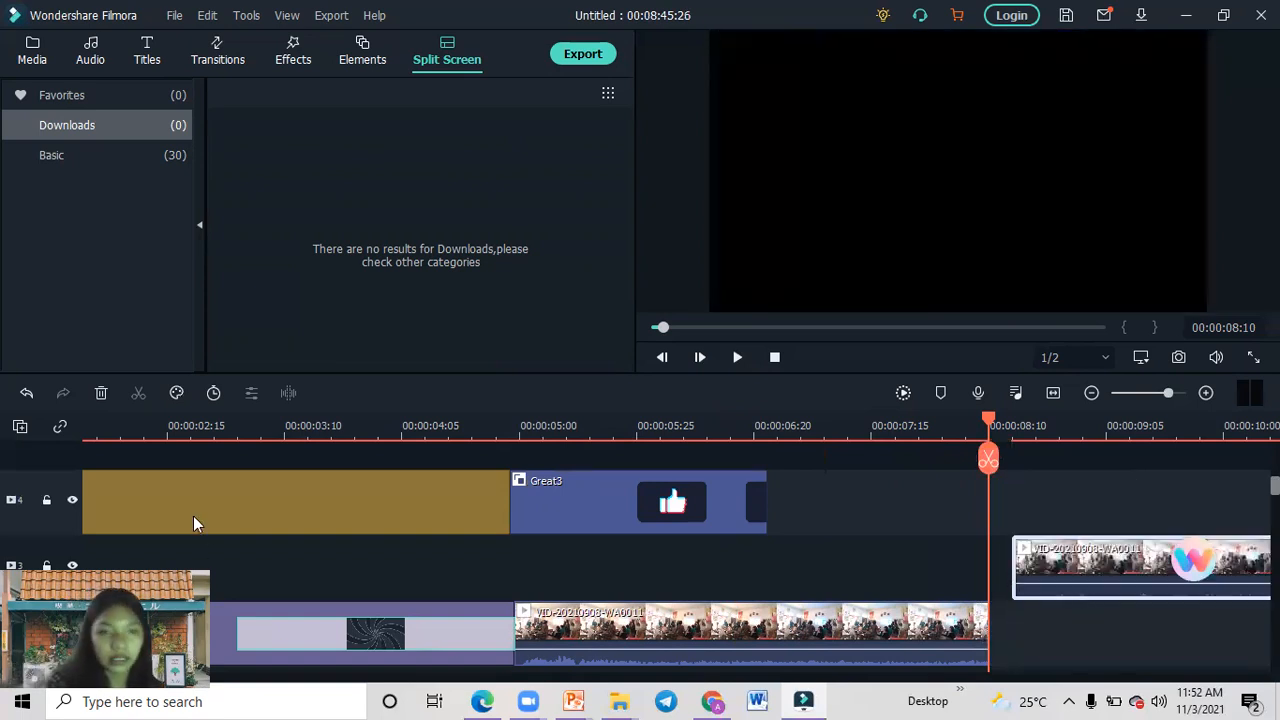
click(29, 392)
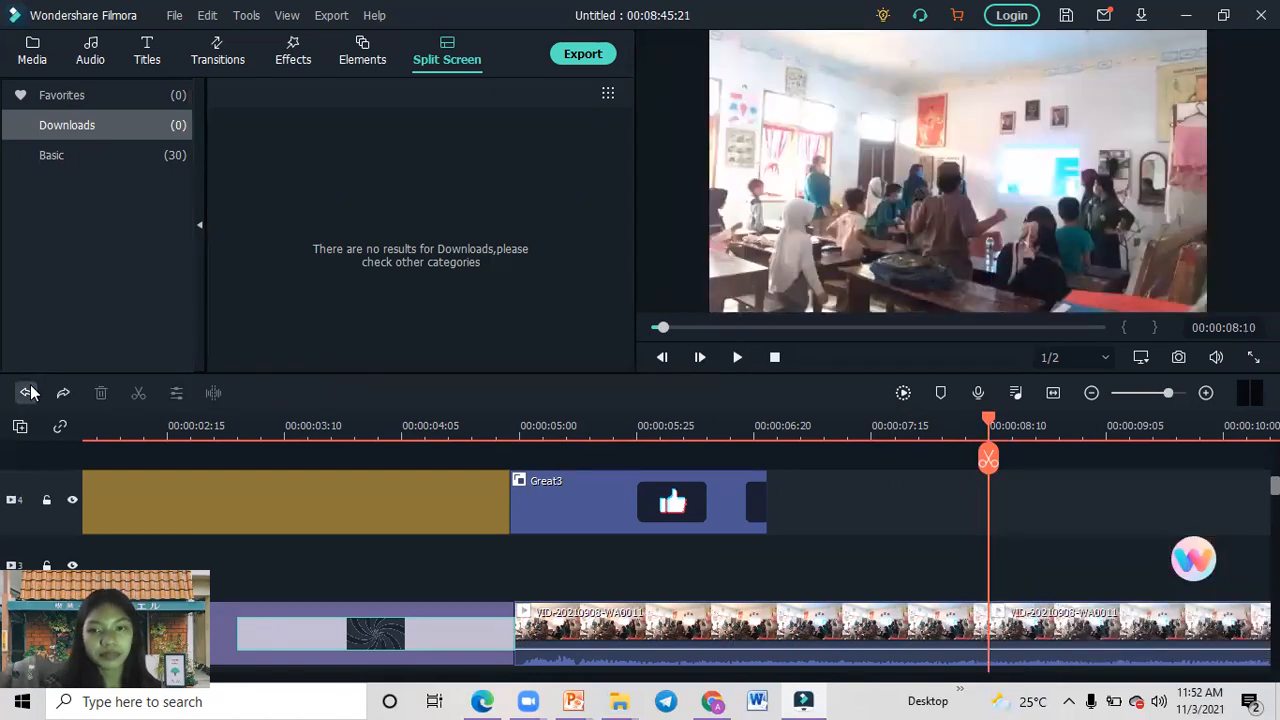
click(29, 392)
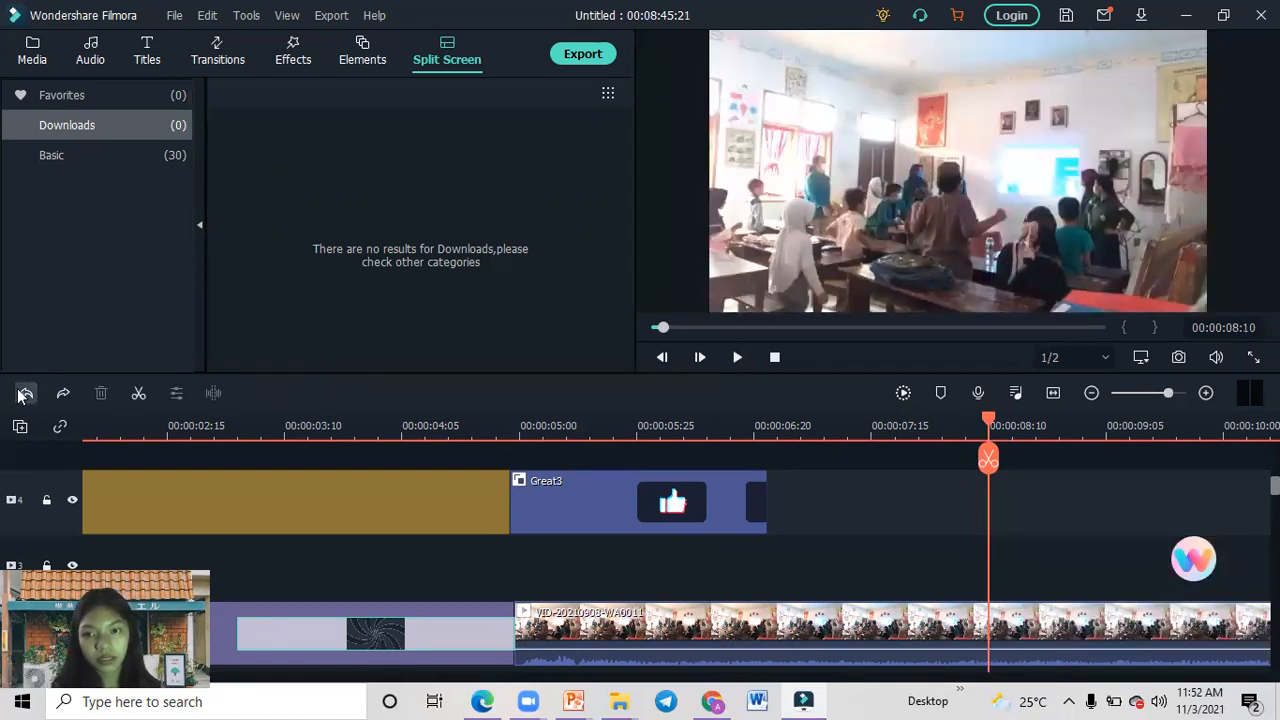
drag(986, 420, 872, 422)
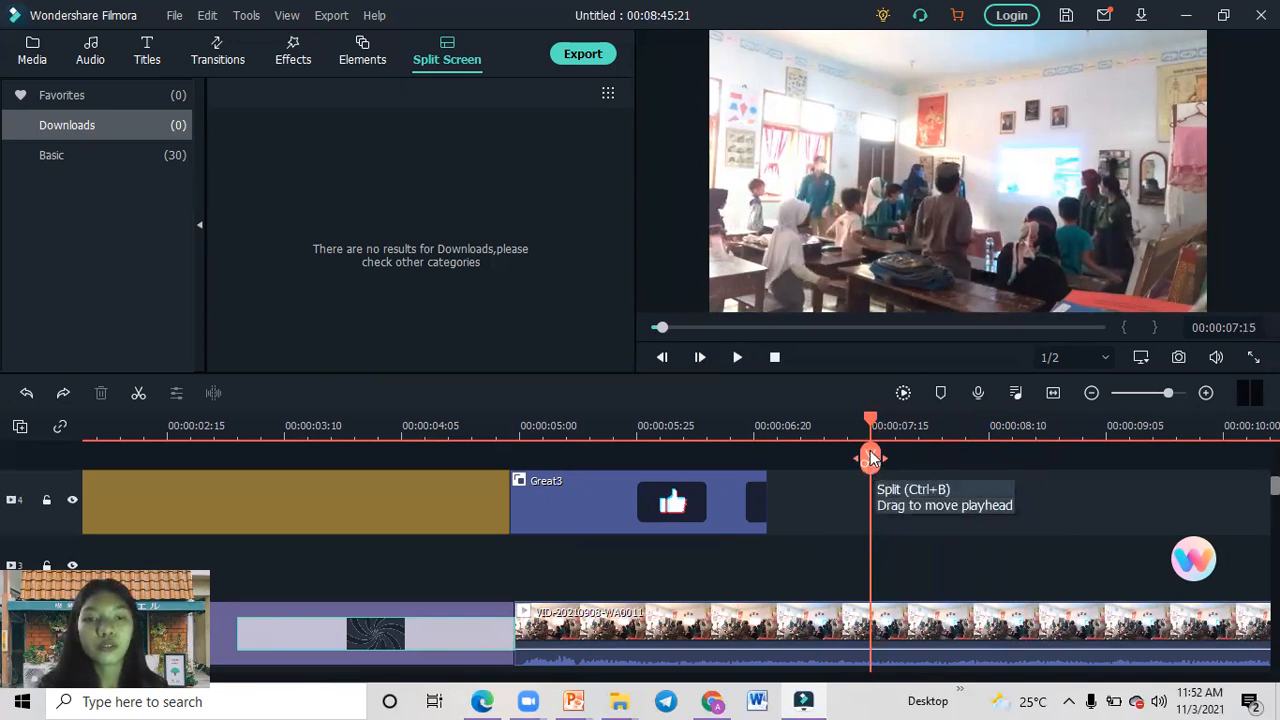
click(871, 459)
drag(1003, 650, 1016, 540)
drag(980, 614, 1005, 526)
key(ctrl+z)
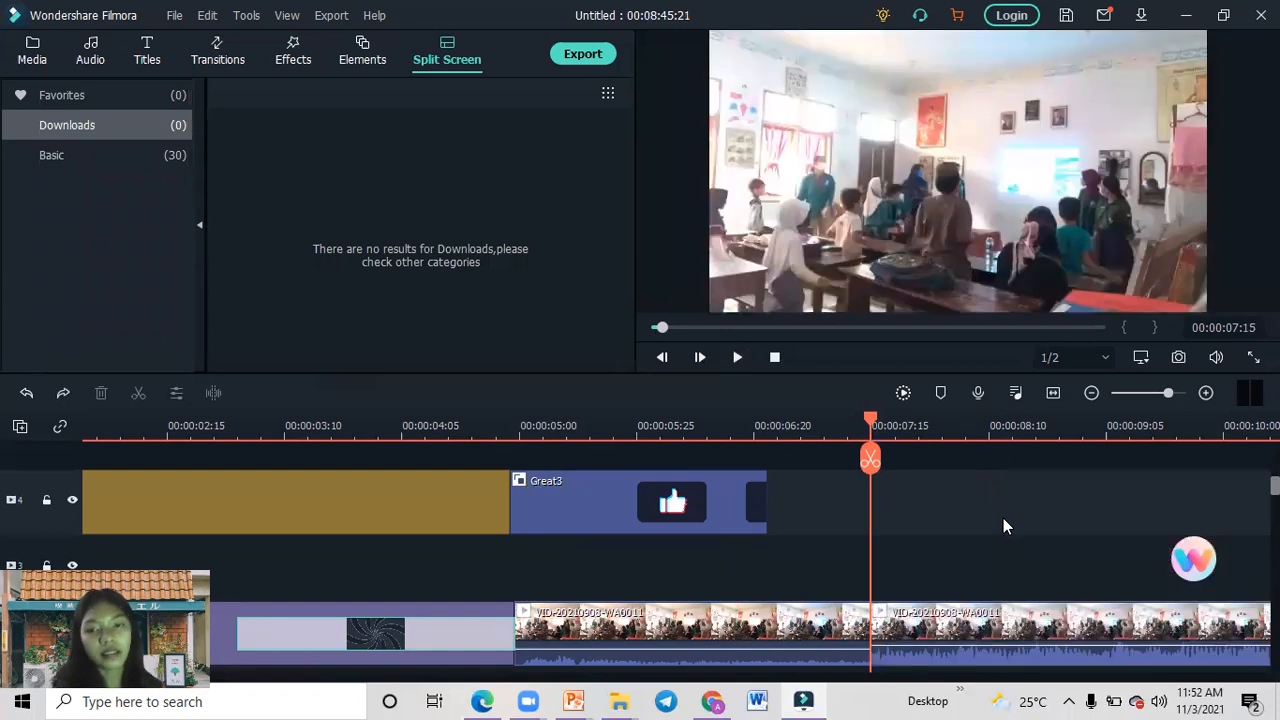
key(ctrl+z)
key(ctrl+z)
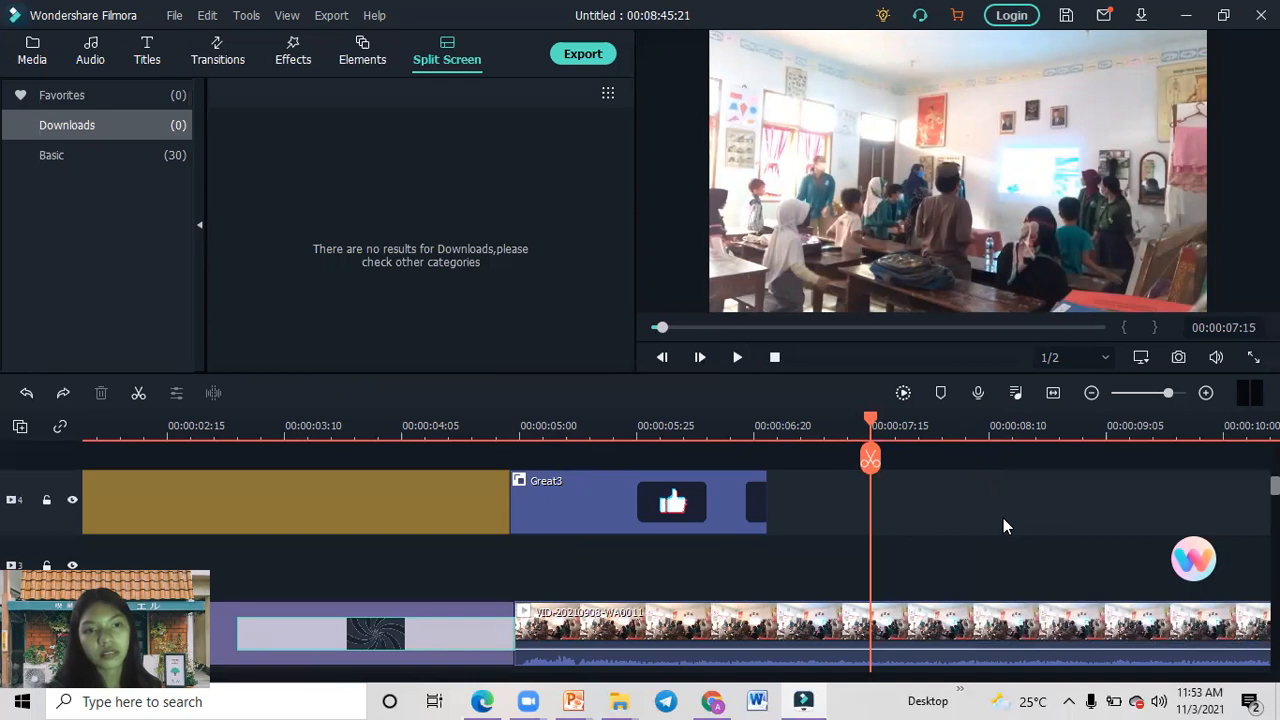
Mute the classroom clip on track 2 by lowering its volume to -∞ dB.
drag(780, 649, 781, 674)
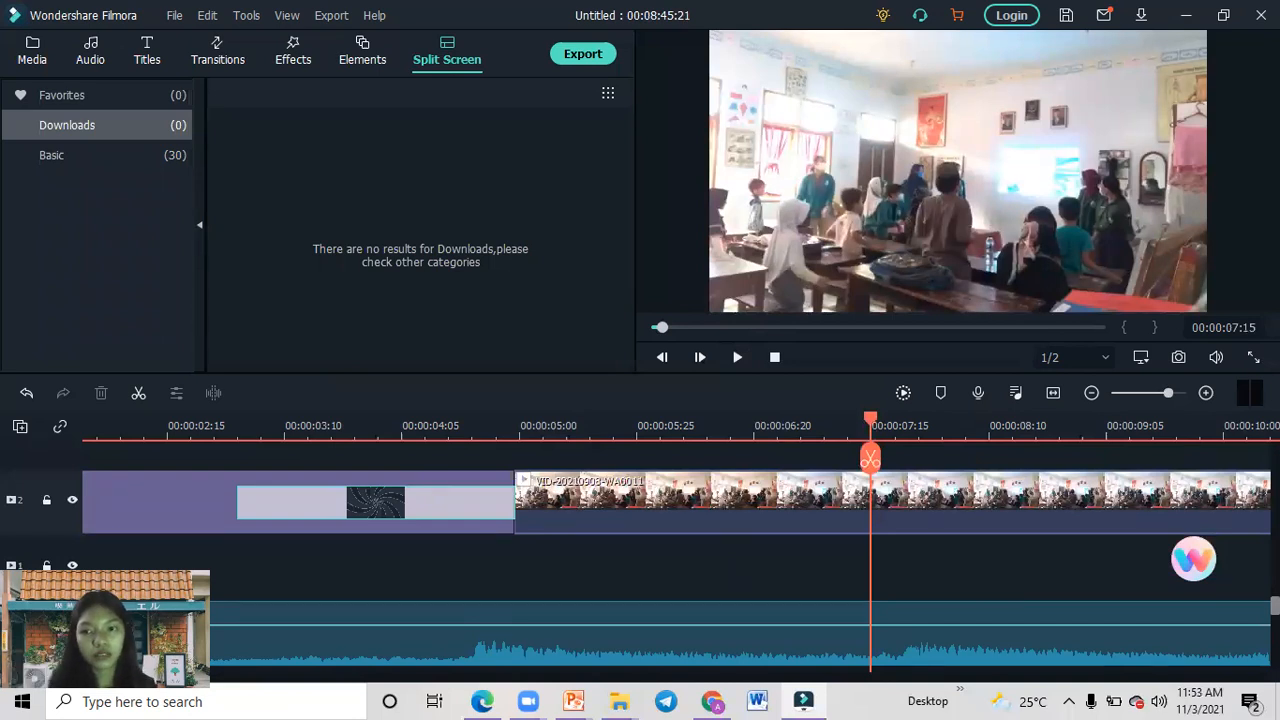
drag(1275, 605, 1275, 588)
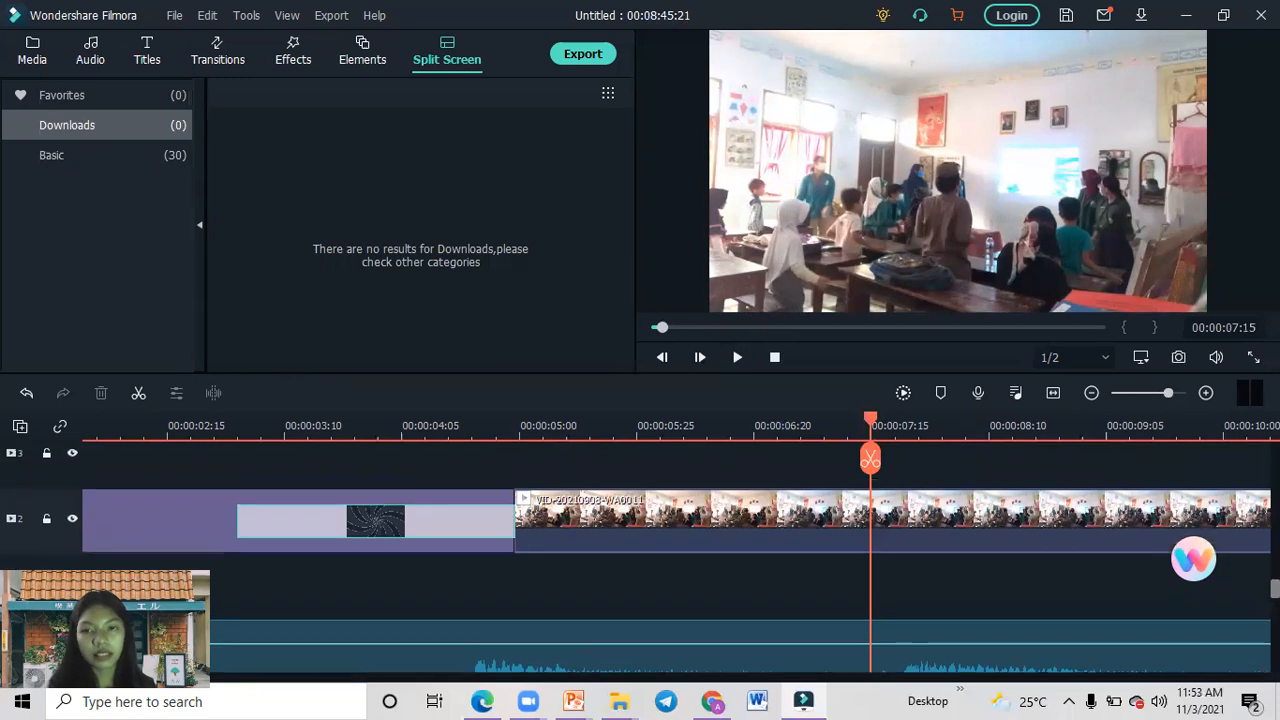
Split the classroom clip and the music at 00:00:07:15 and insert the 73ecf63b photo between the two clip parts on track 2.
click(869, 459)
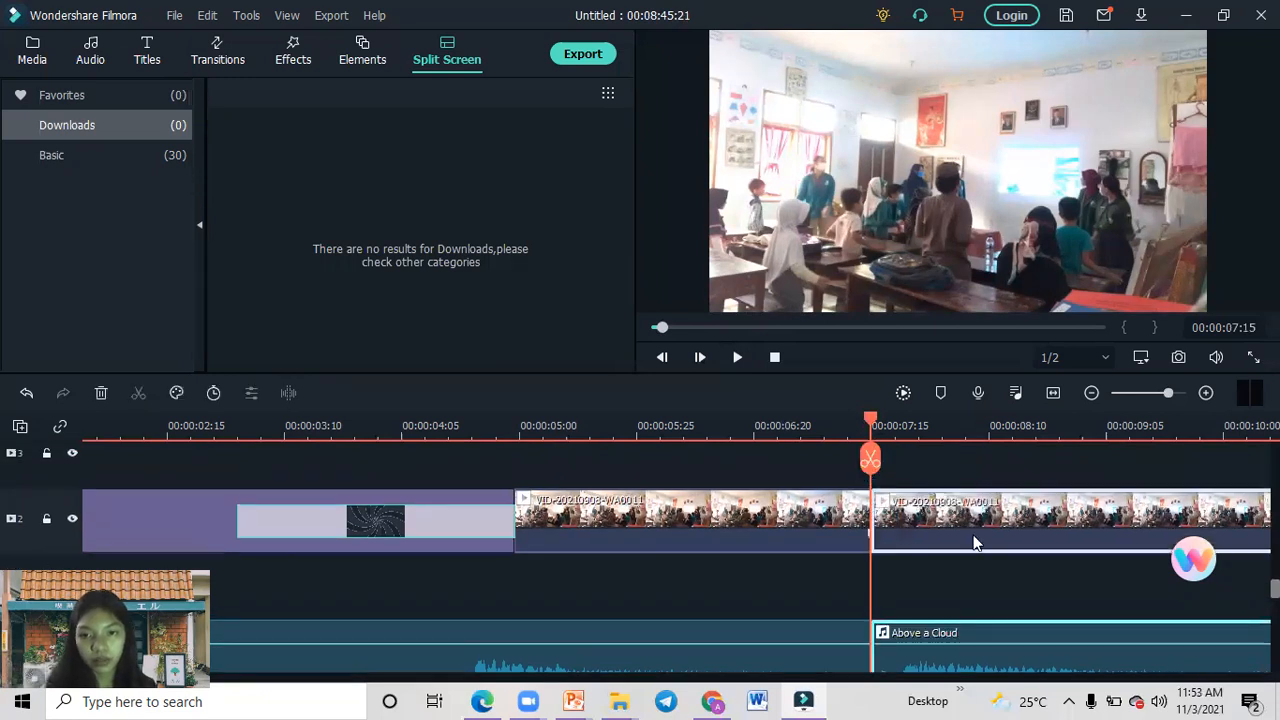
mouse_move(1015, 500)
mouse_down()
mouse_move(978, 500)
mouse_move(1015, 500)
mouse_up()
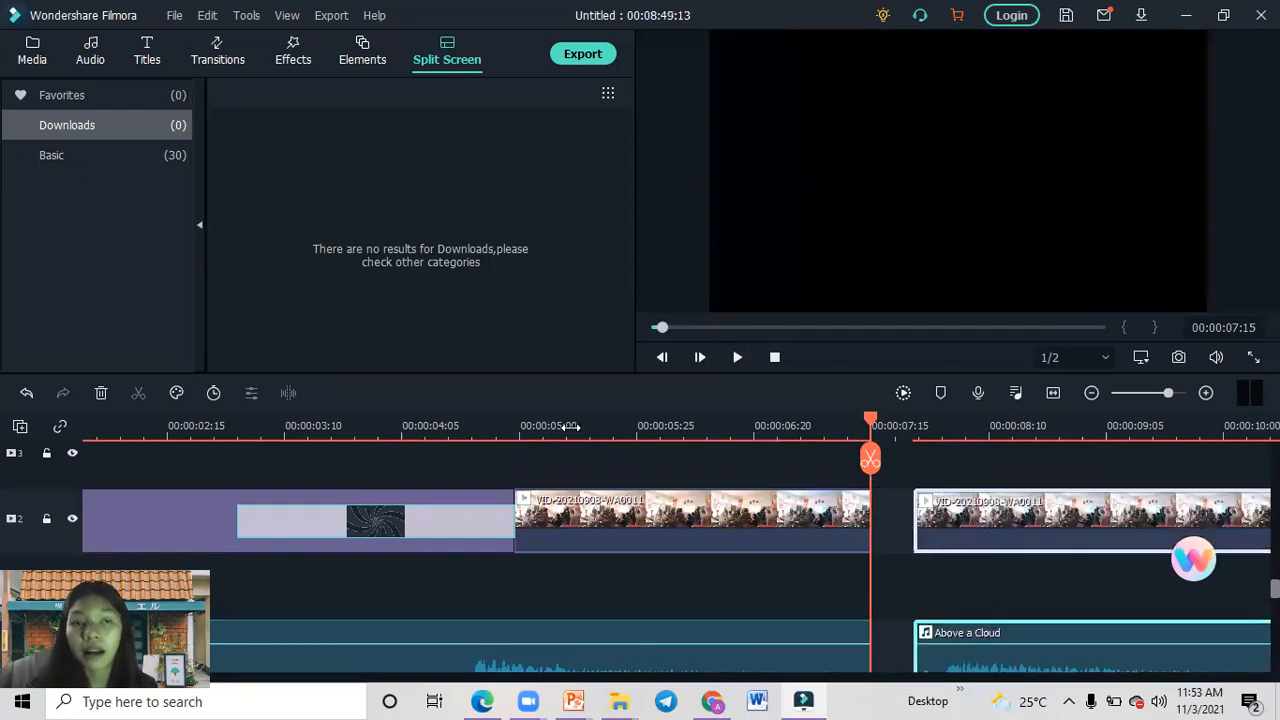
click(31, 48)
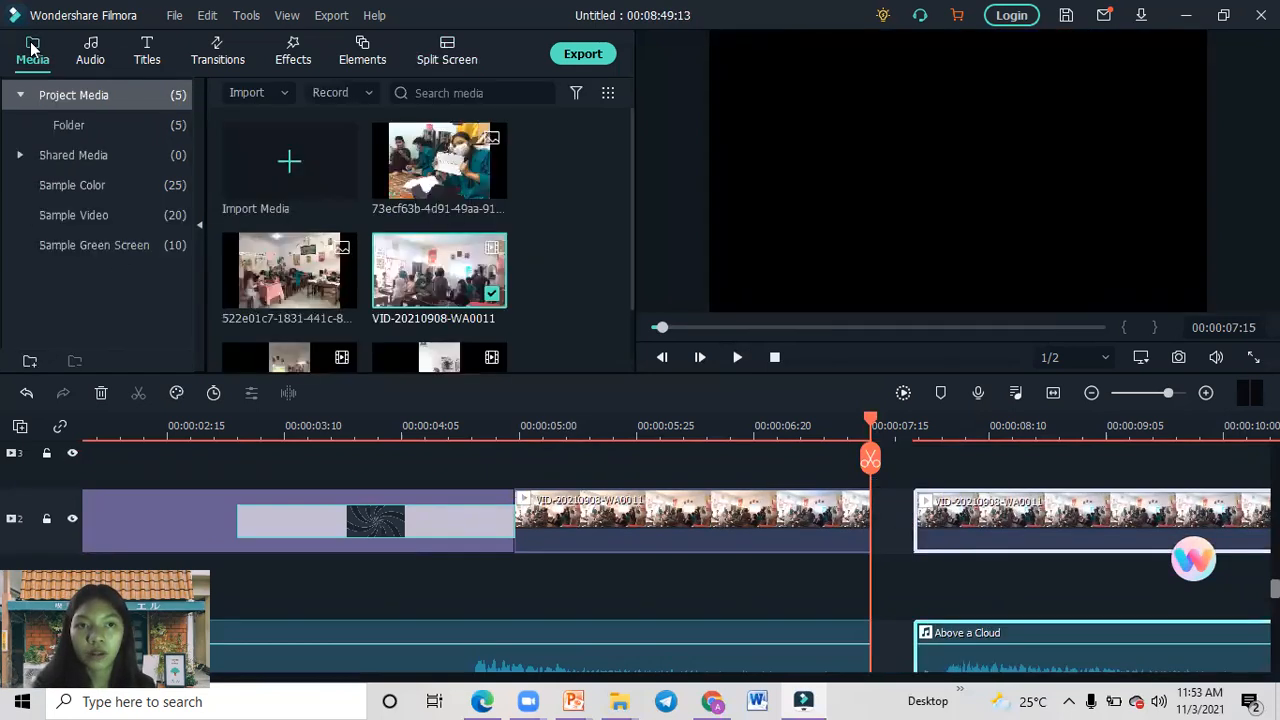
drag(465, 178, 868, 501)
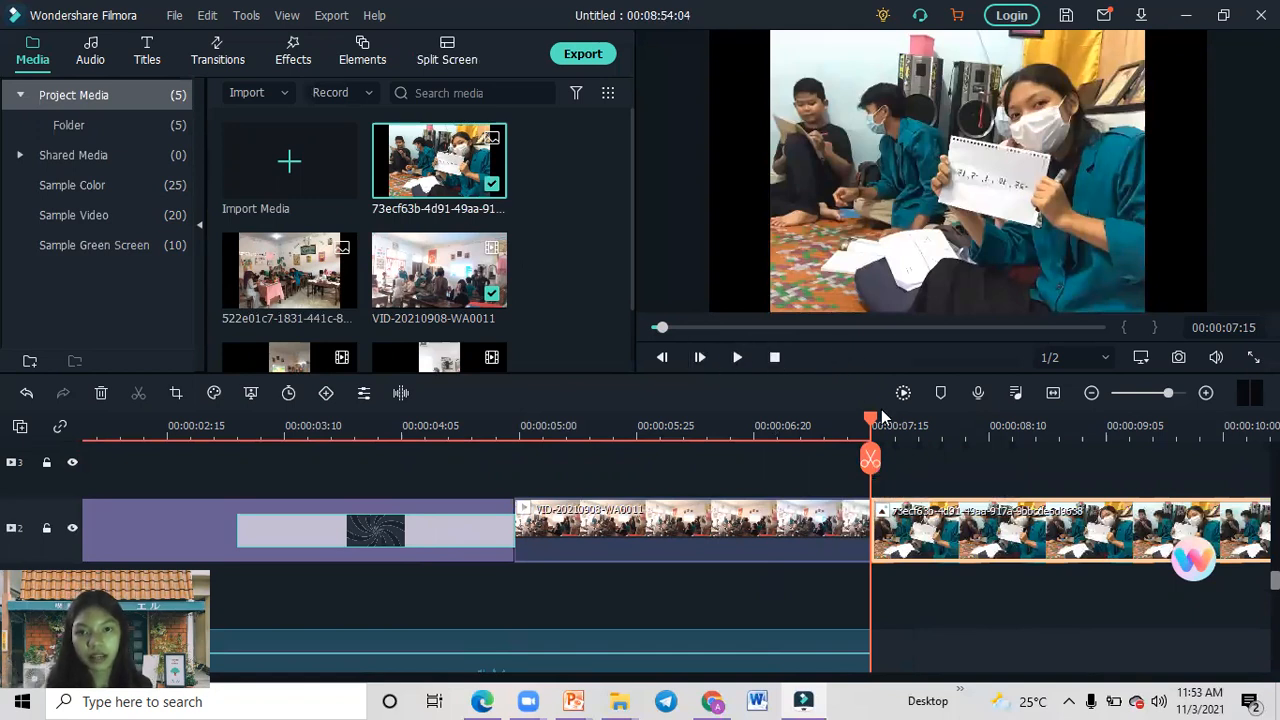
Play the timeline from the end of the Swirl transition through the inserted photo into the second classroom clip part.
drag(872, 420, 518, 420)
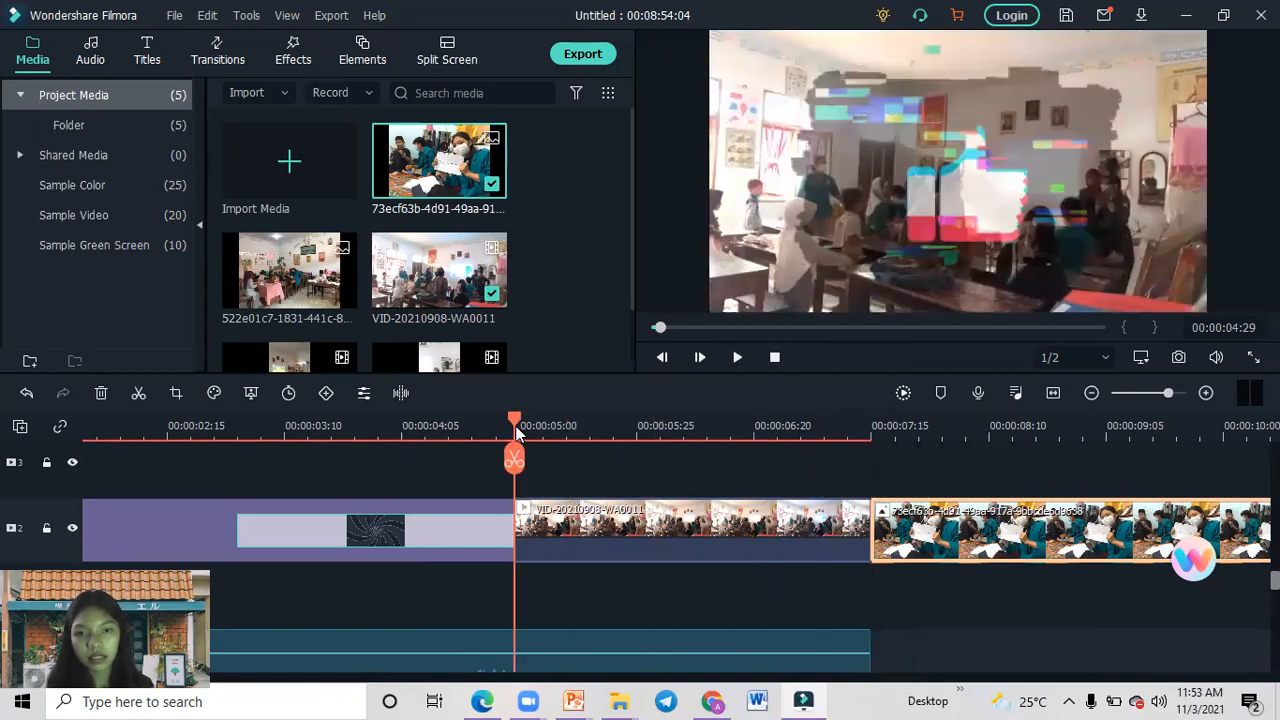
click(733, 366)
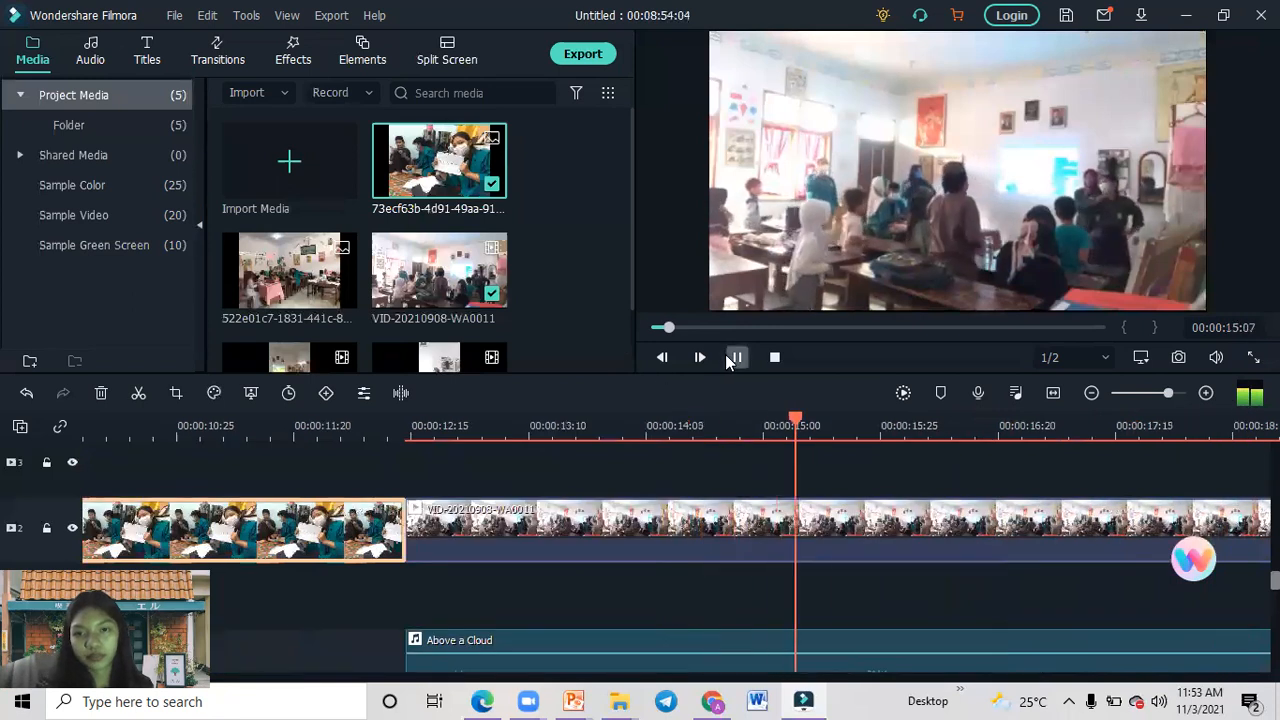
key(space)
Move the second Above a Cloud music segment earlier so that it starts beneath the photo, near 00:00:10:25.
drag(488, 630, 300, 625)
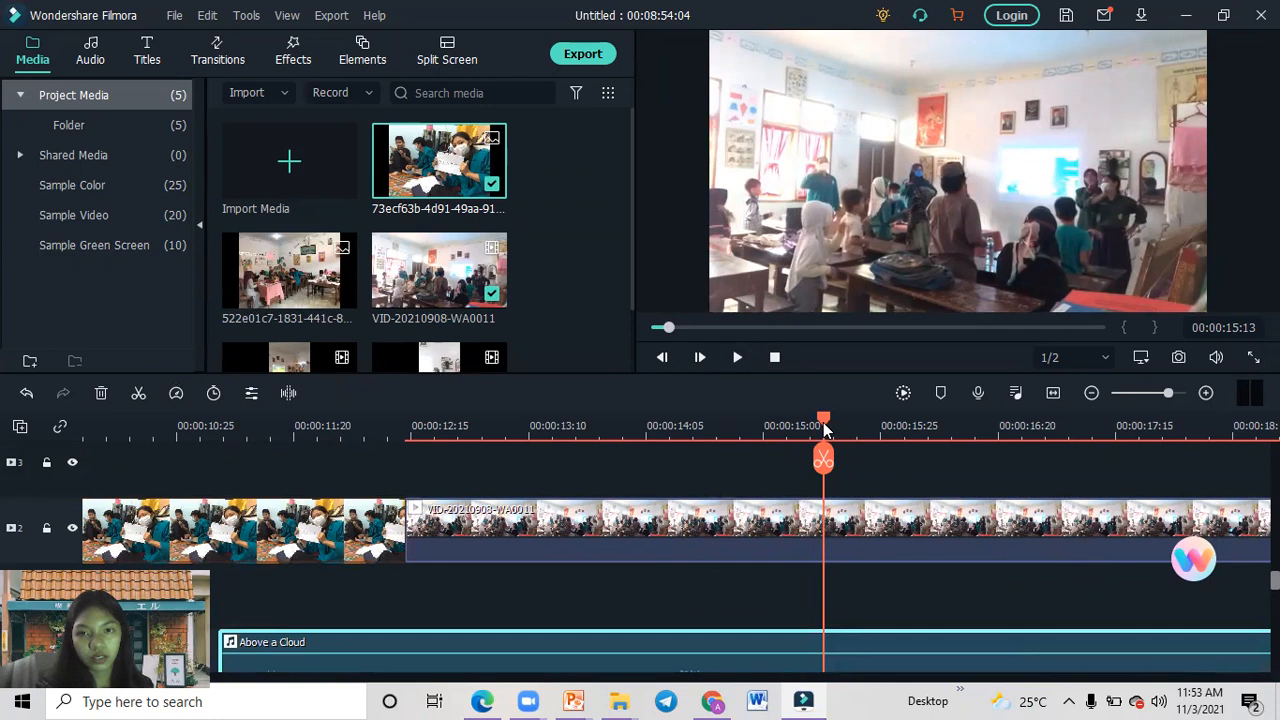
drag(333, 642, 278, 600)
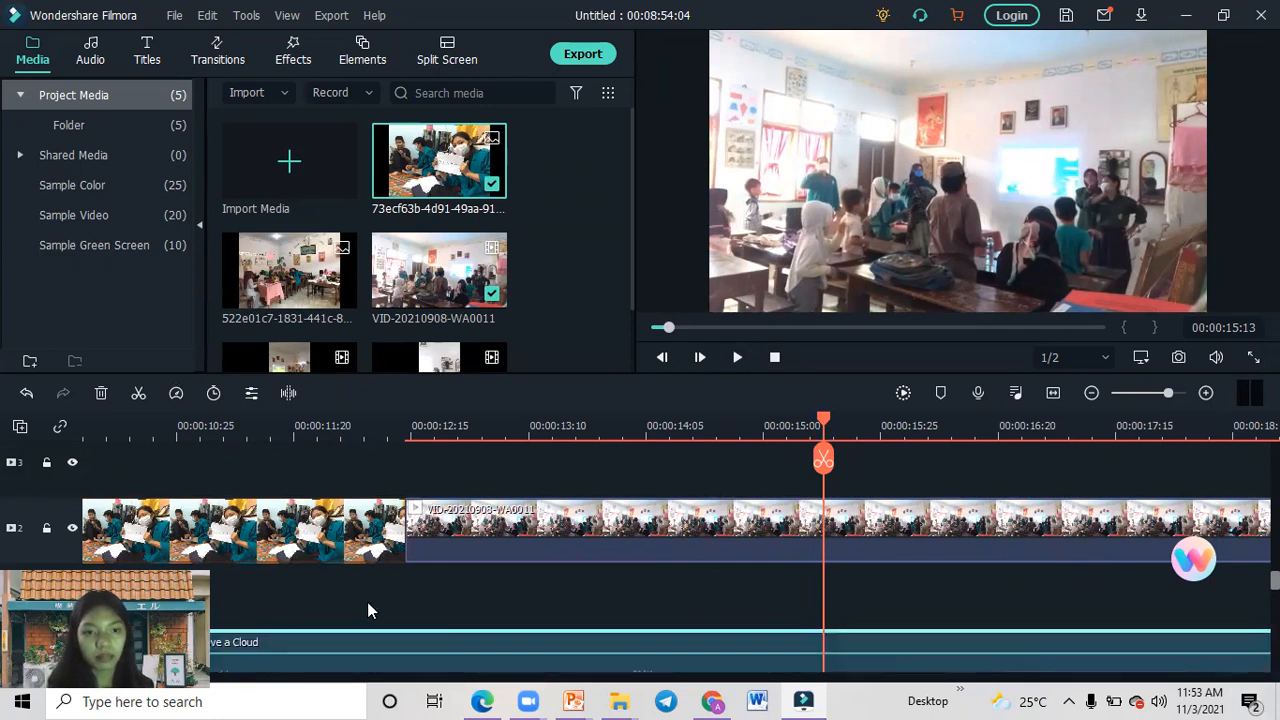
click(575, 428)
drag(454, 428, 80, 522)
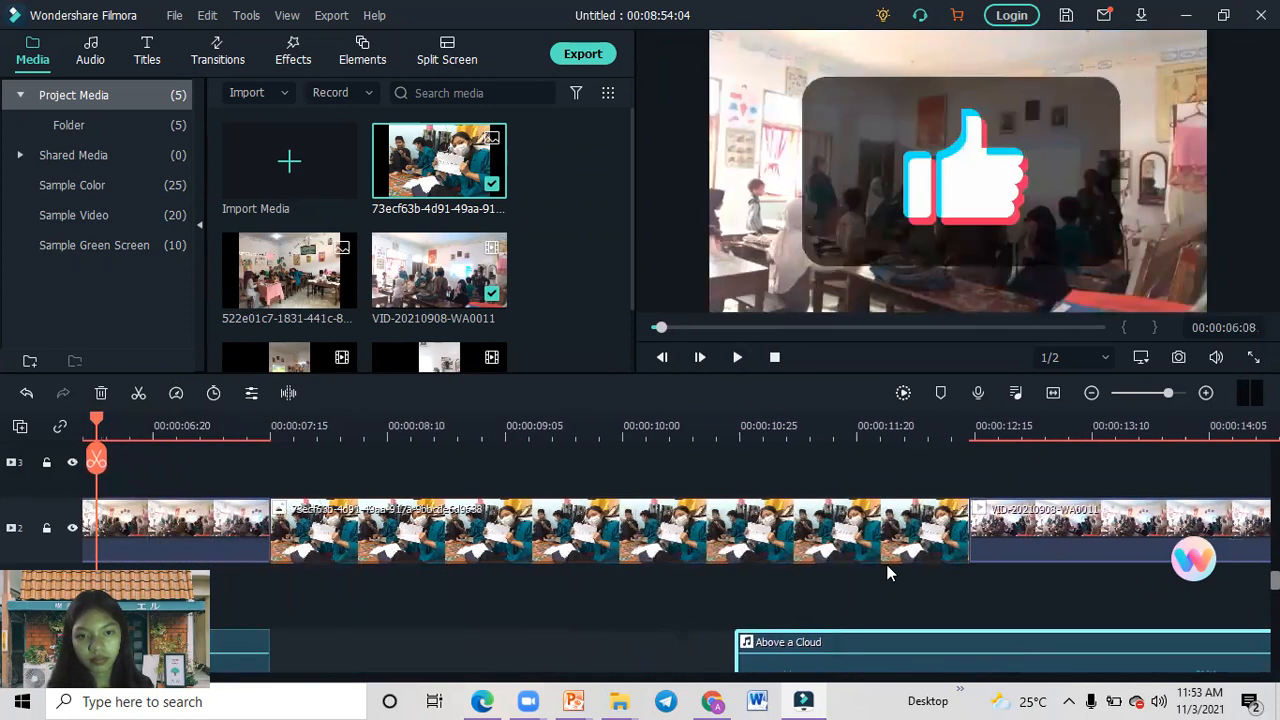
drag(858, 635, 380, 648)
click(215, 527)
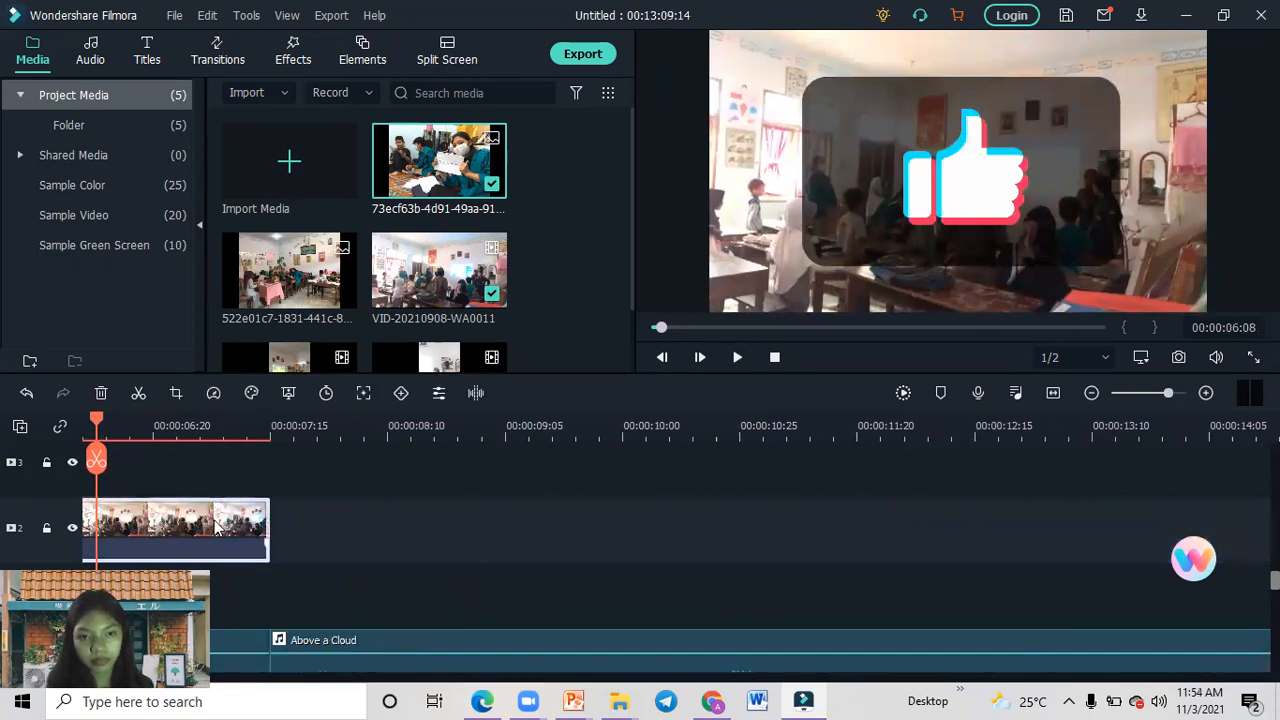
click(445, 505)
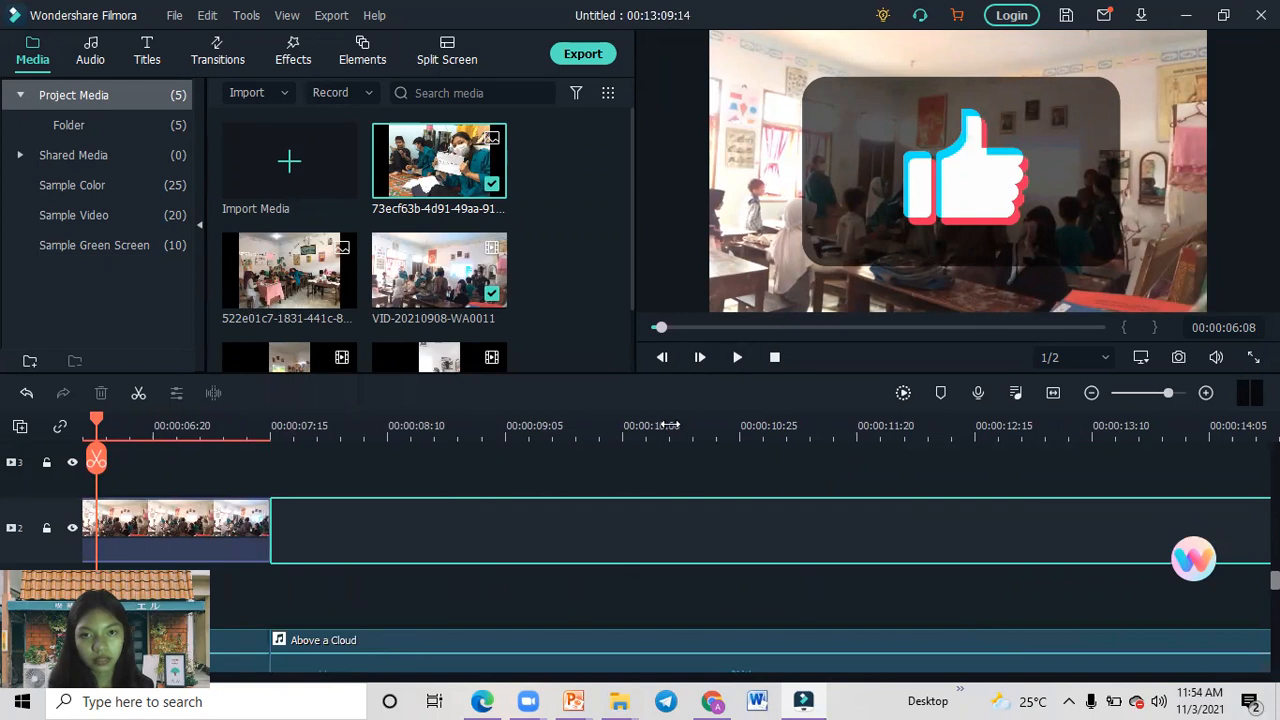
click(26, 393)
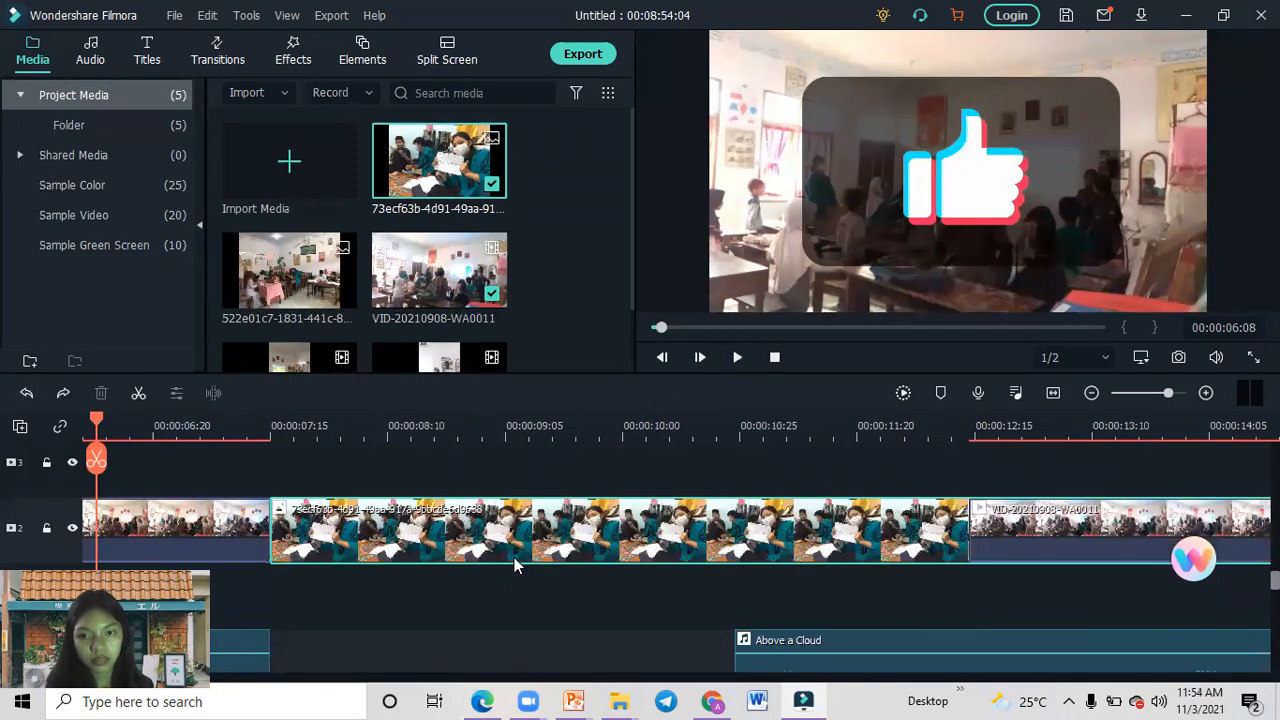
click(825, 598)
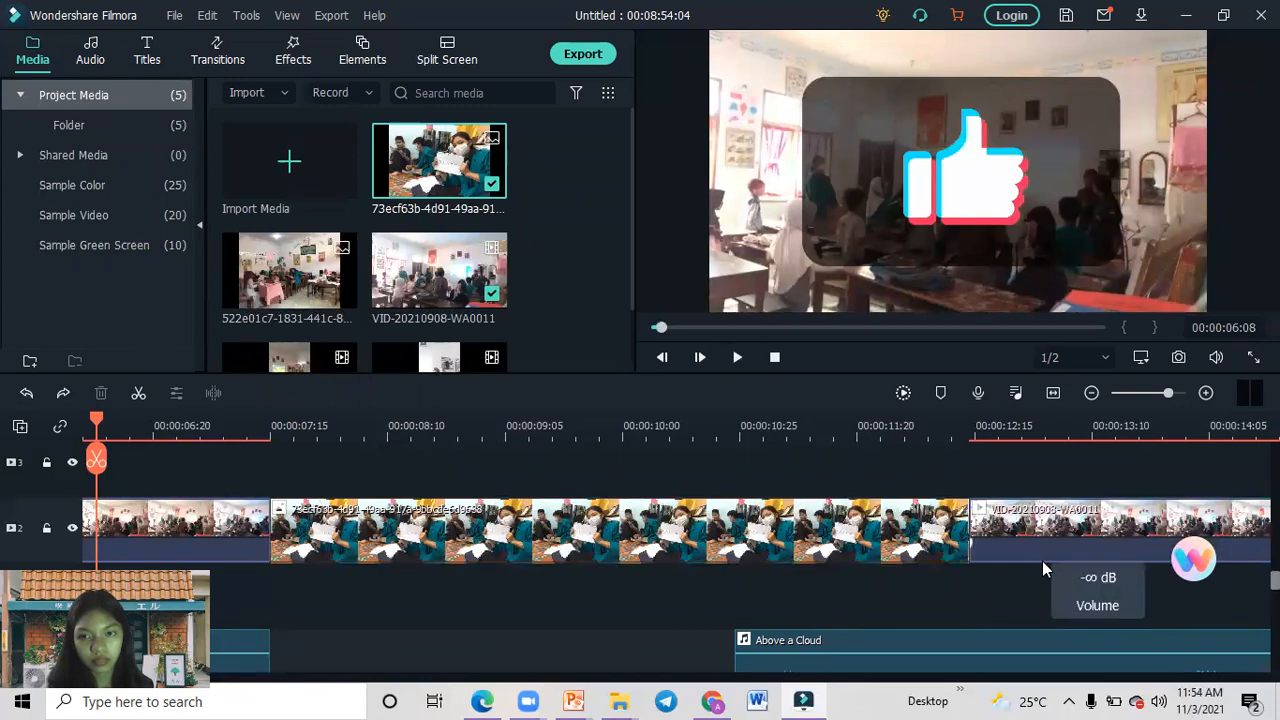
drag(1042, 560, 1040, 623)
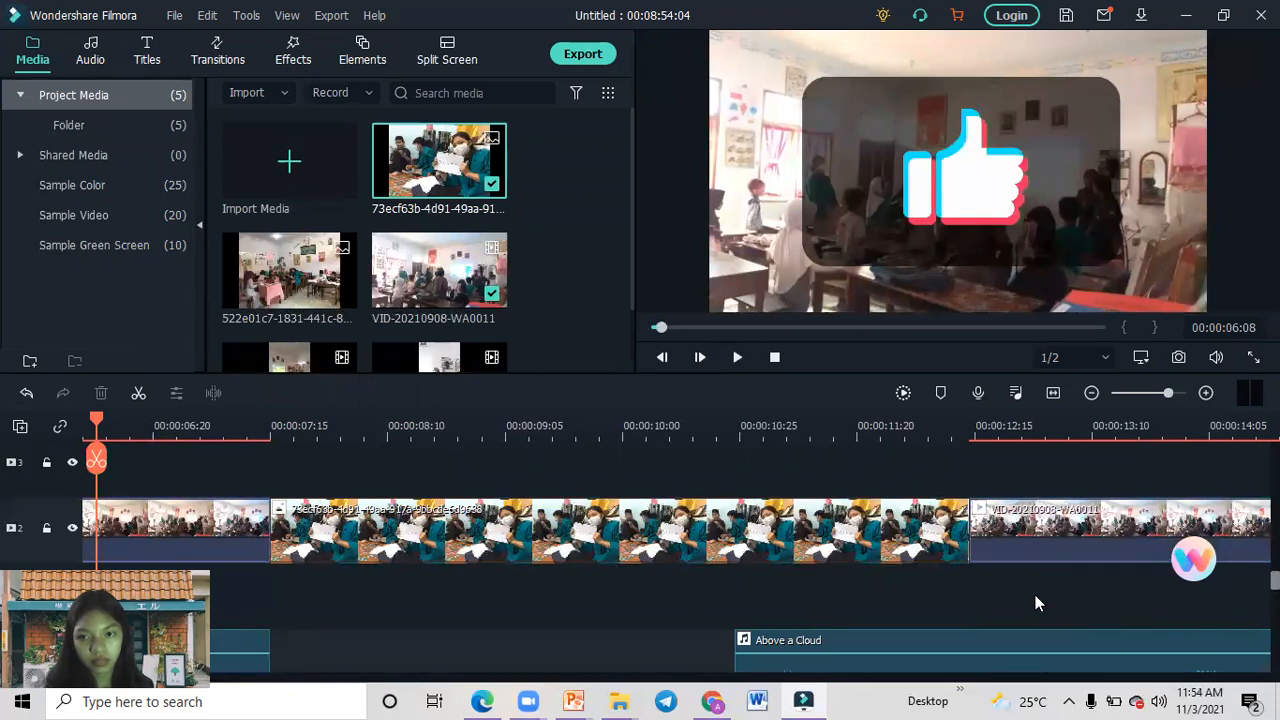
drag(1027, 553, 566, 574)
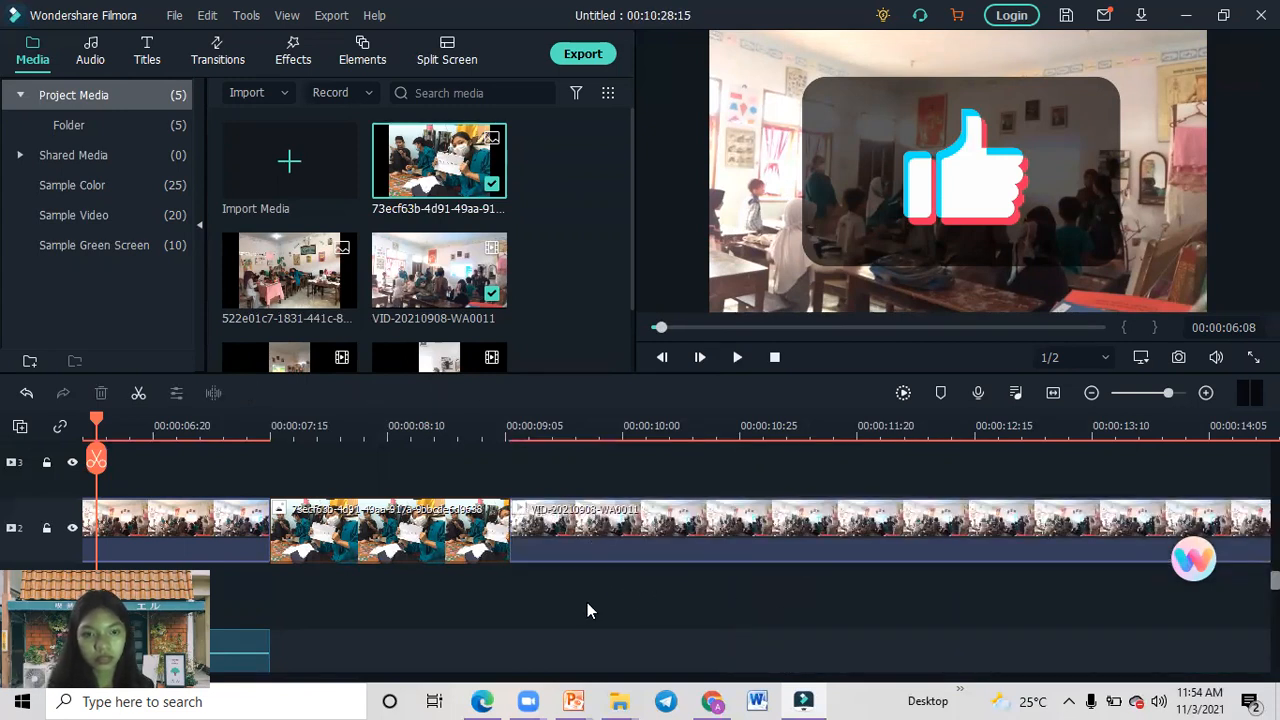
key(ctrl+z)
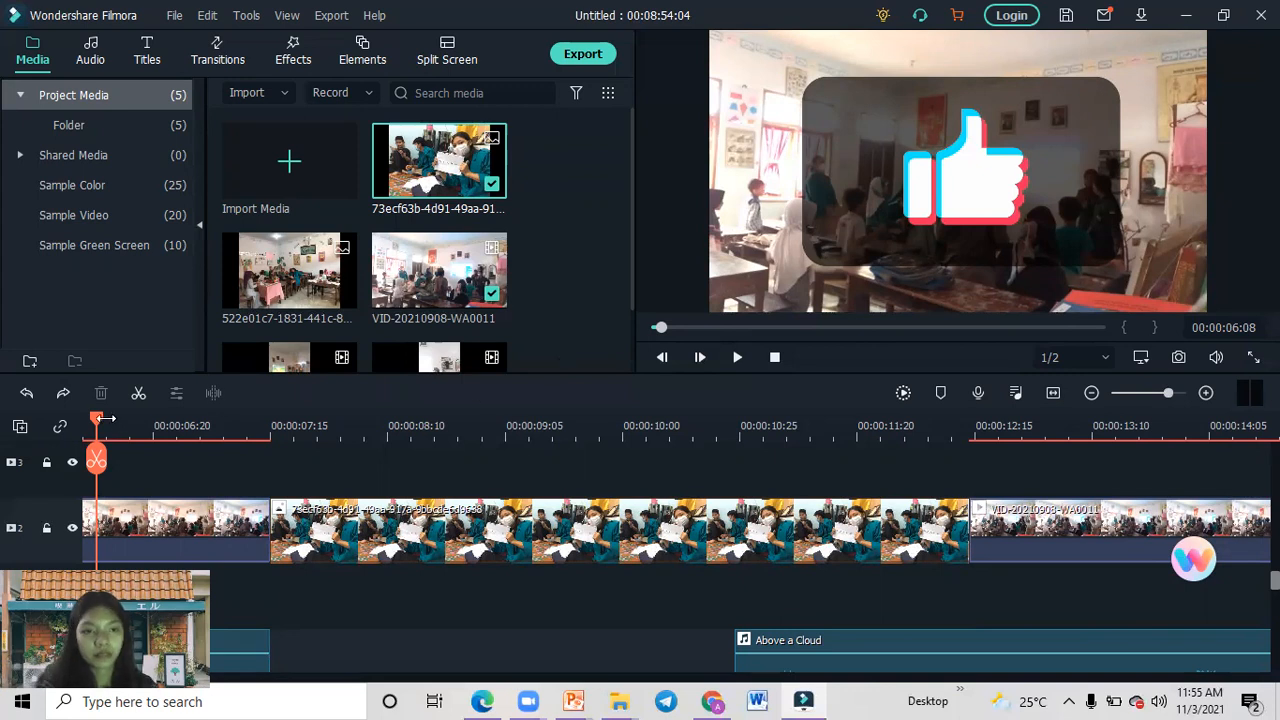
Preview the project from the beginning through the photo and move the second Above a Cloud segment earlier to start near 00:00:09:05.
drag(97, 425, 2, 428)
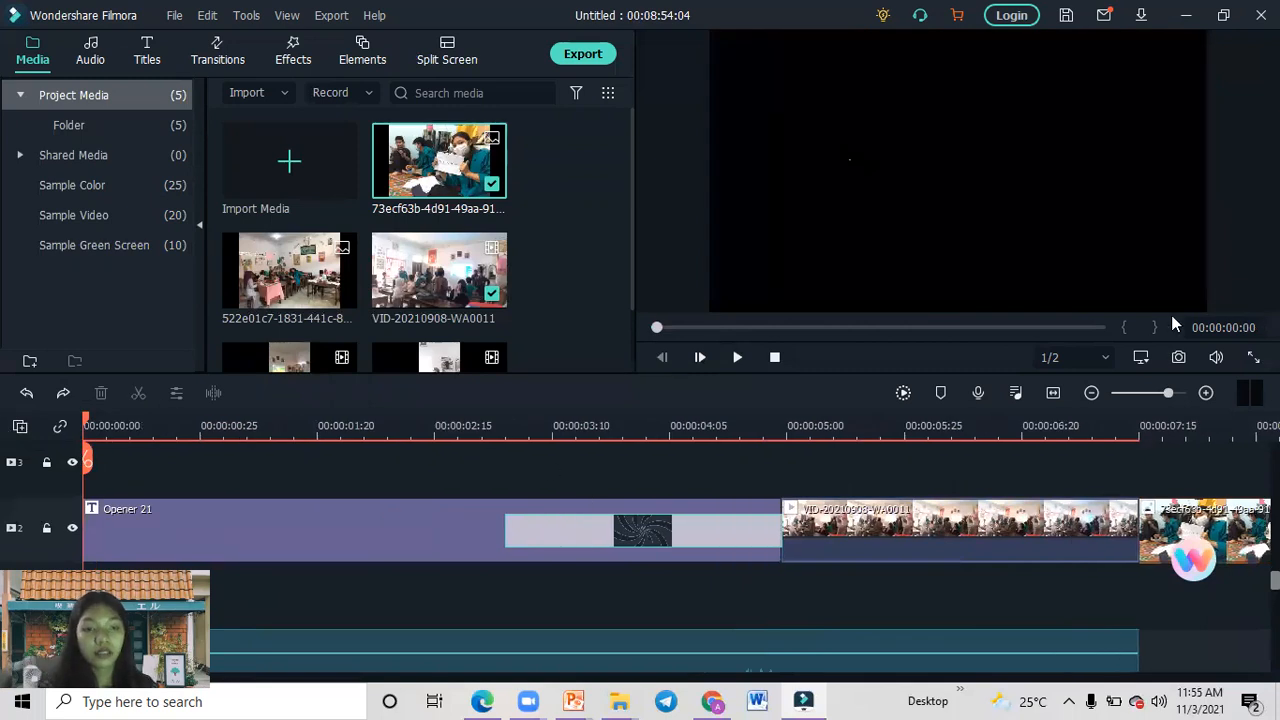
click(744, 360)
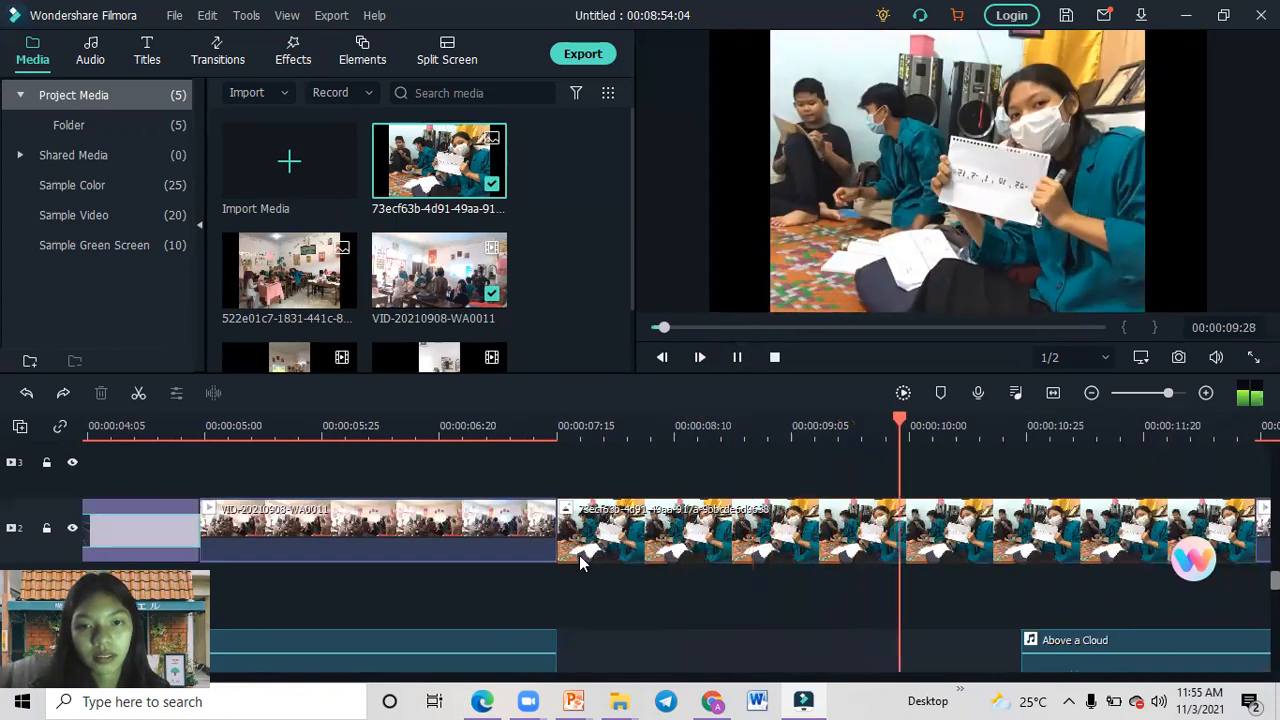
click(590, 550)
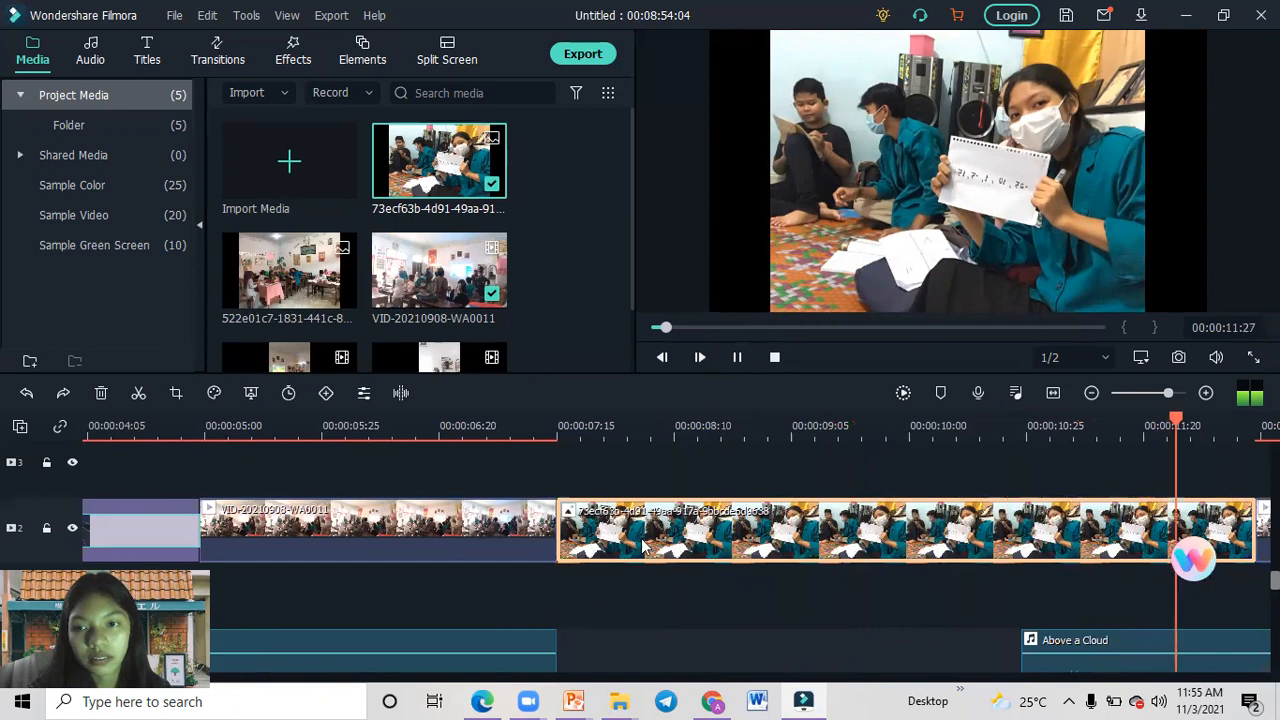
drag(1047, 643, 818, 654)
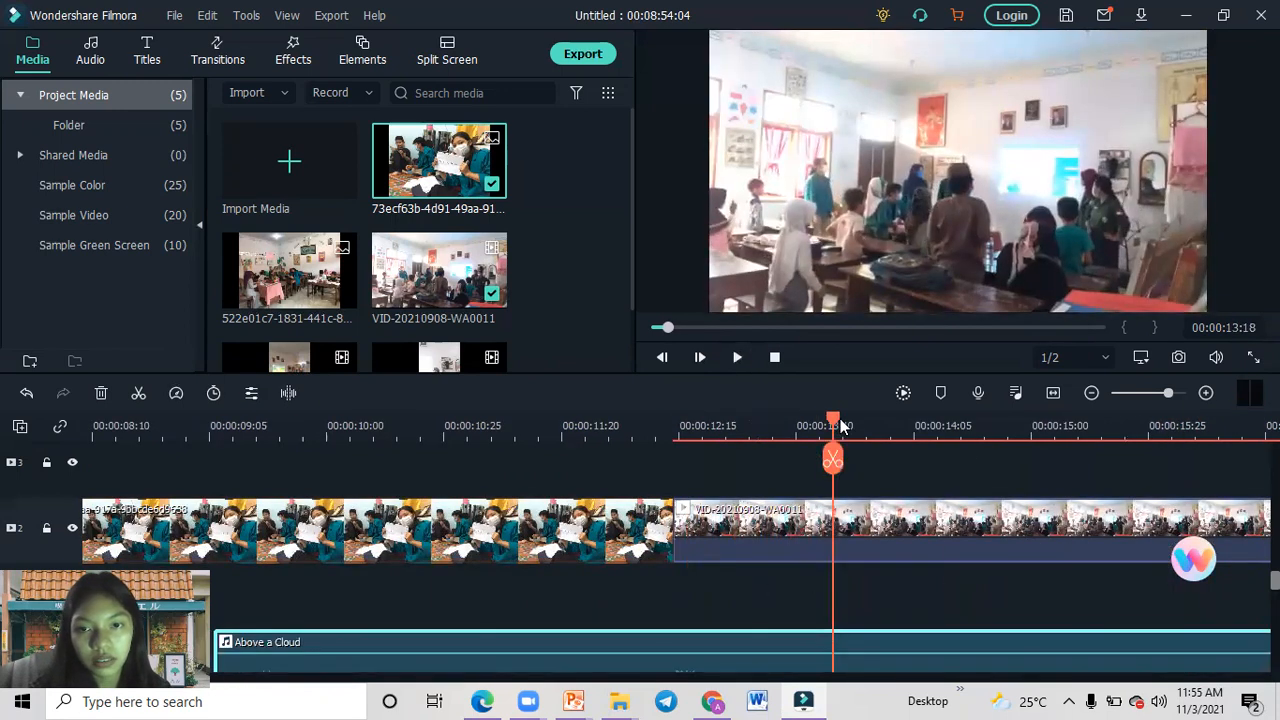
drag(840, 418, 118, 454)
drag(736, 651, 521, 632)
drag(768, 591, 509, 594)
drag(586, 633, 577, 607)
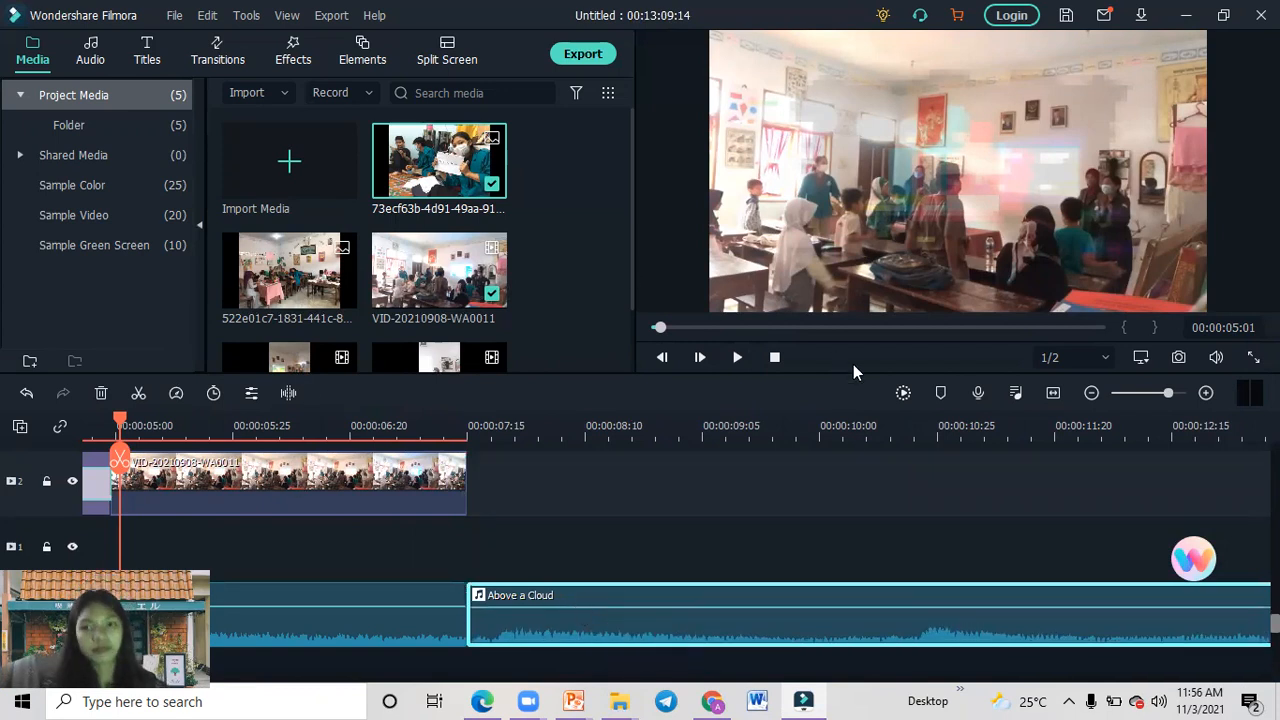
click(736, 358)
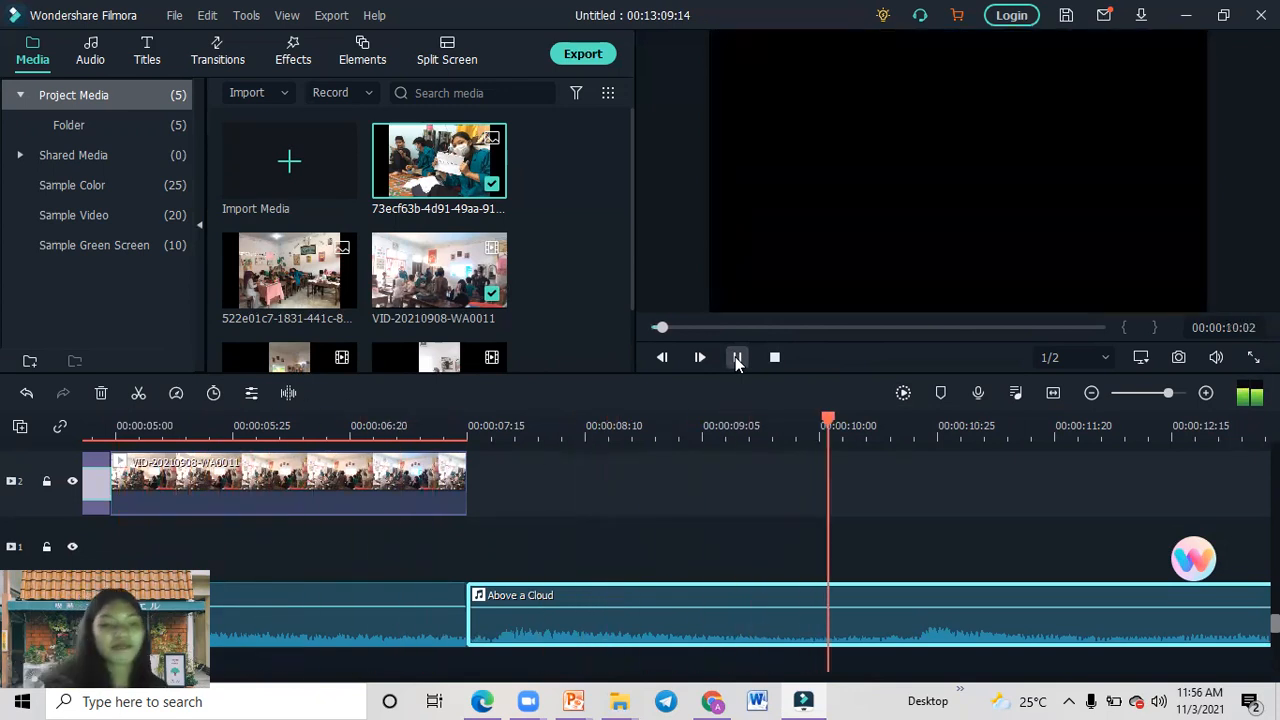
key(ctrl+z)
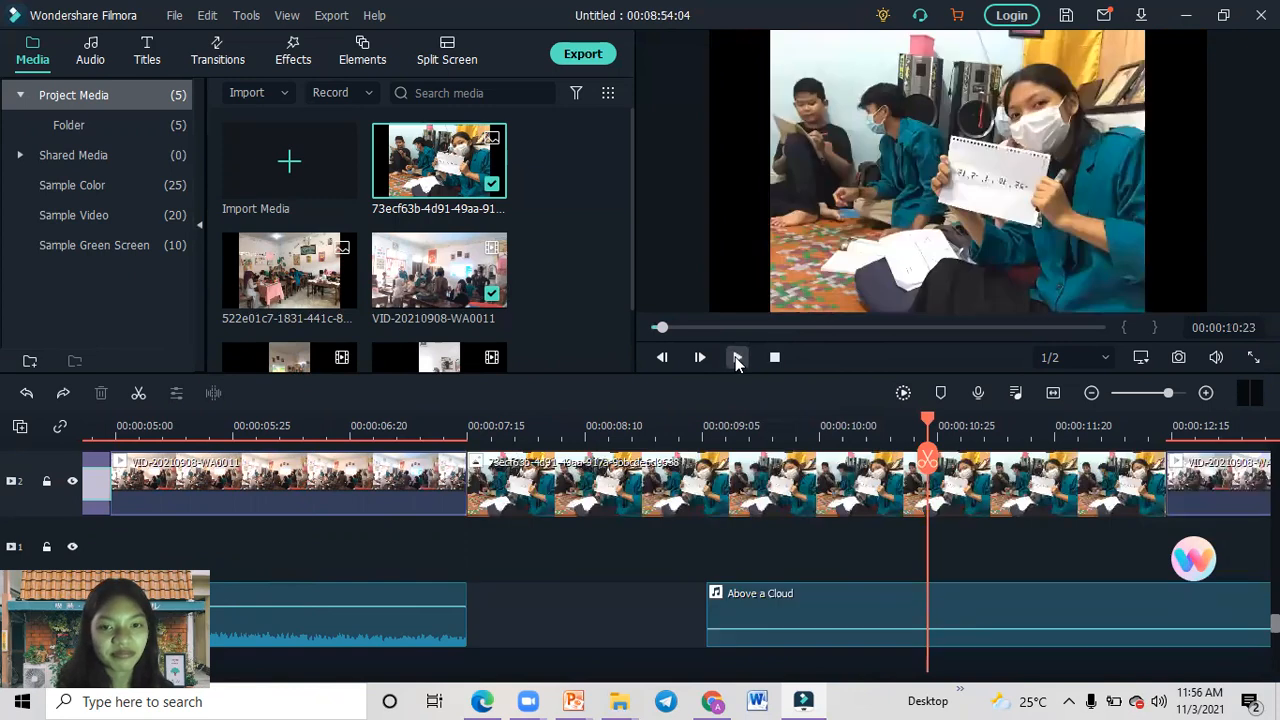
Select the second Above a Cloud segment and play the timeline from 00:00:10:23 into the second classroom clip part.
click(746, 605)
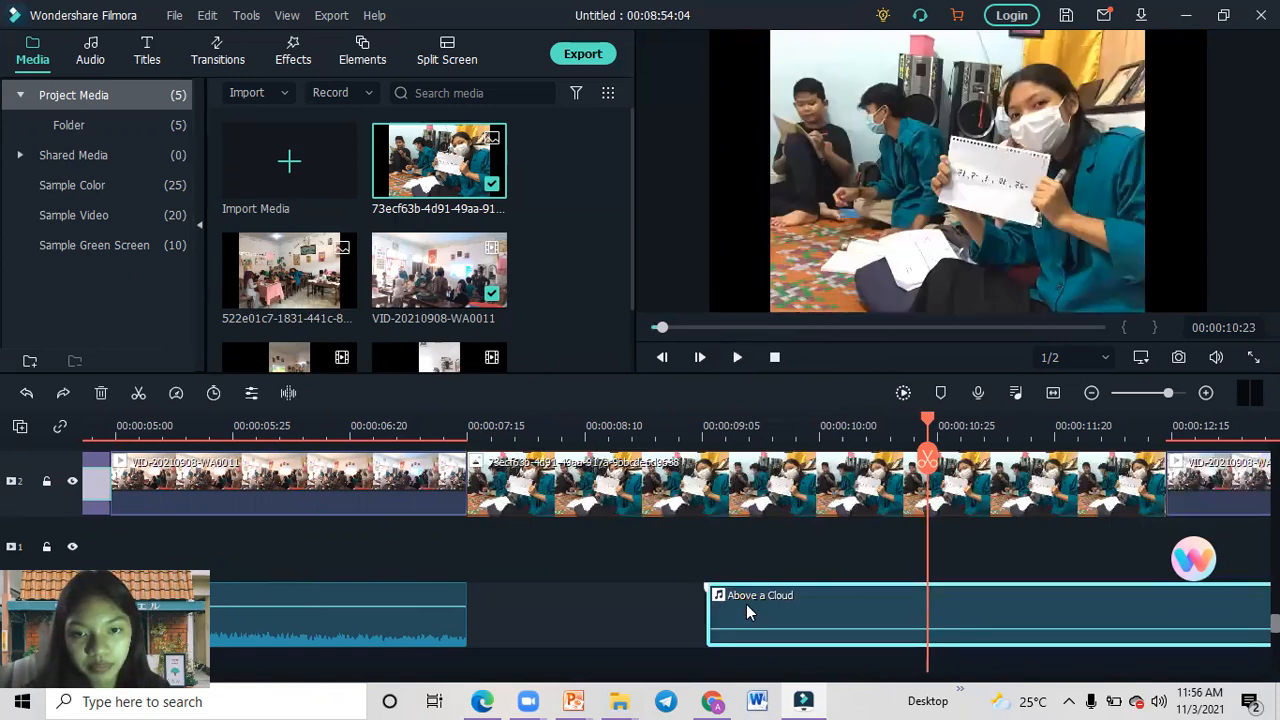
click(736, 363)
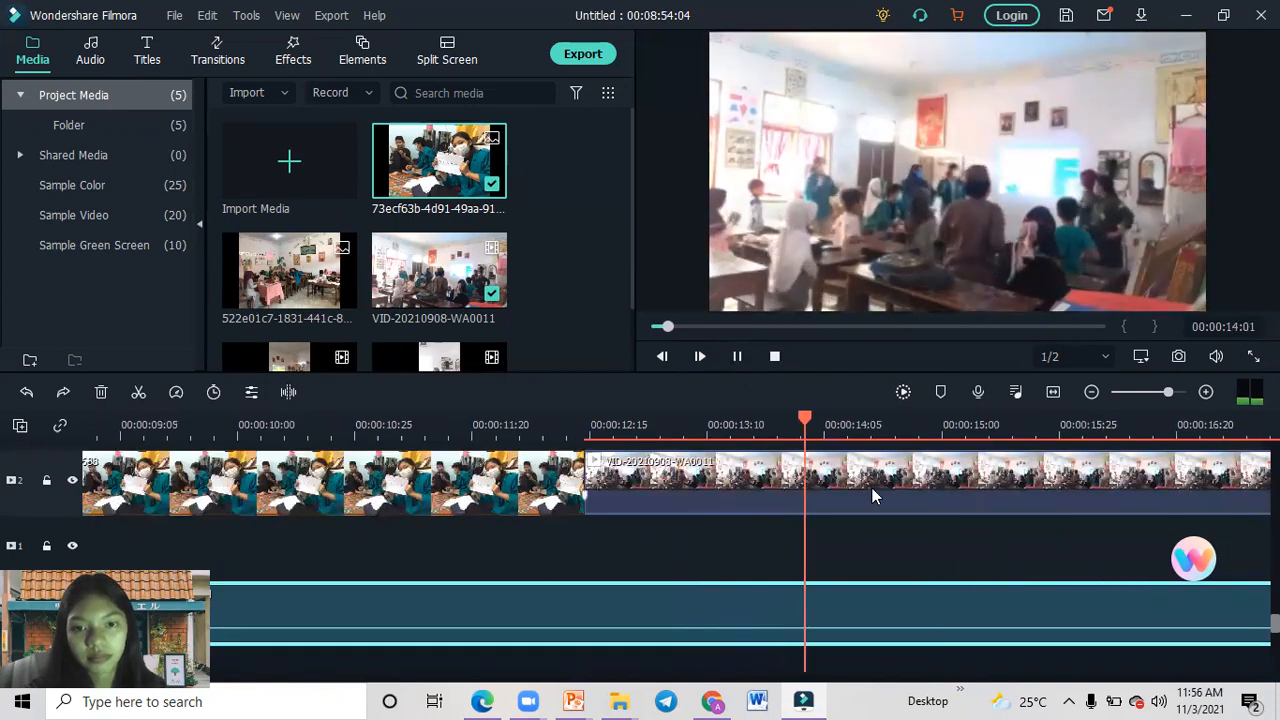
Set the second Above a Cloud segment's volume to -4.39 dB and pause playback near 00:00:29:26.
drag(769, 631, 770, 609)
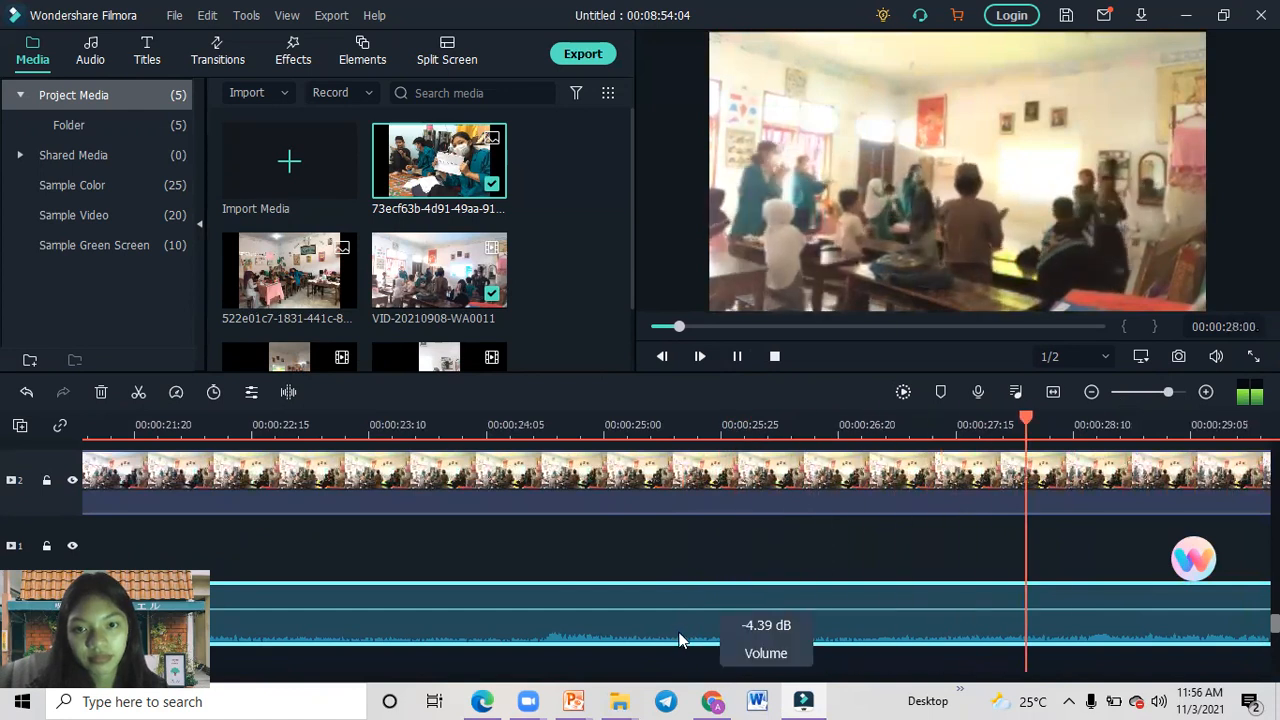
click(680, 470)
key(space)
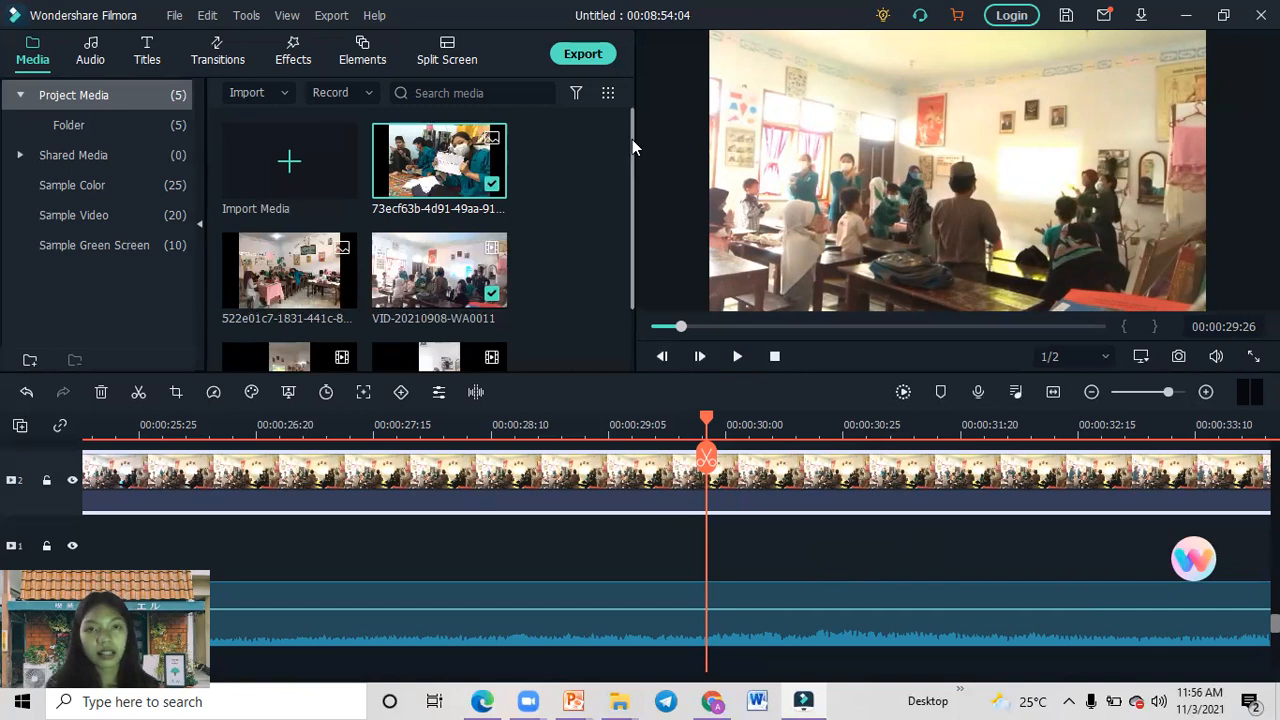
click(585, 56)
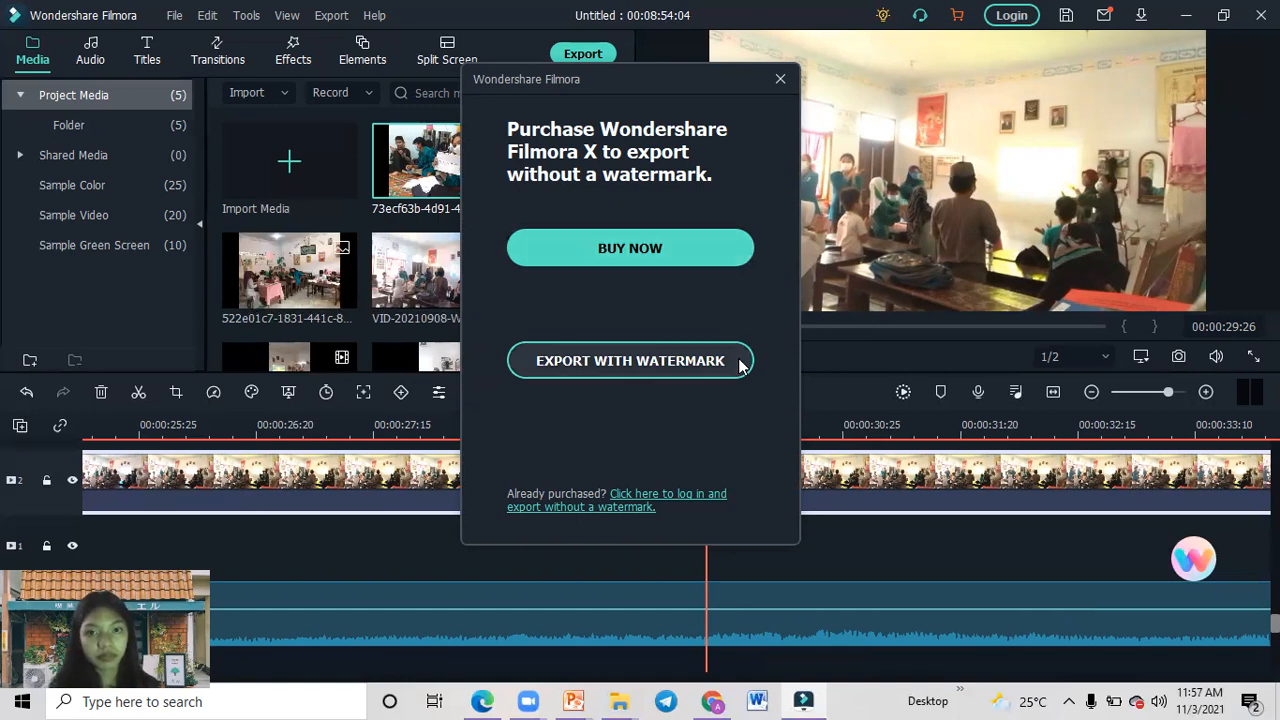
click(780, 80)
click(588, 57)
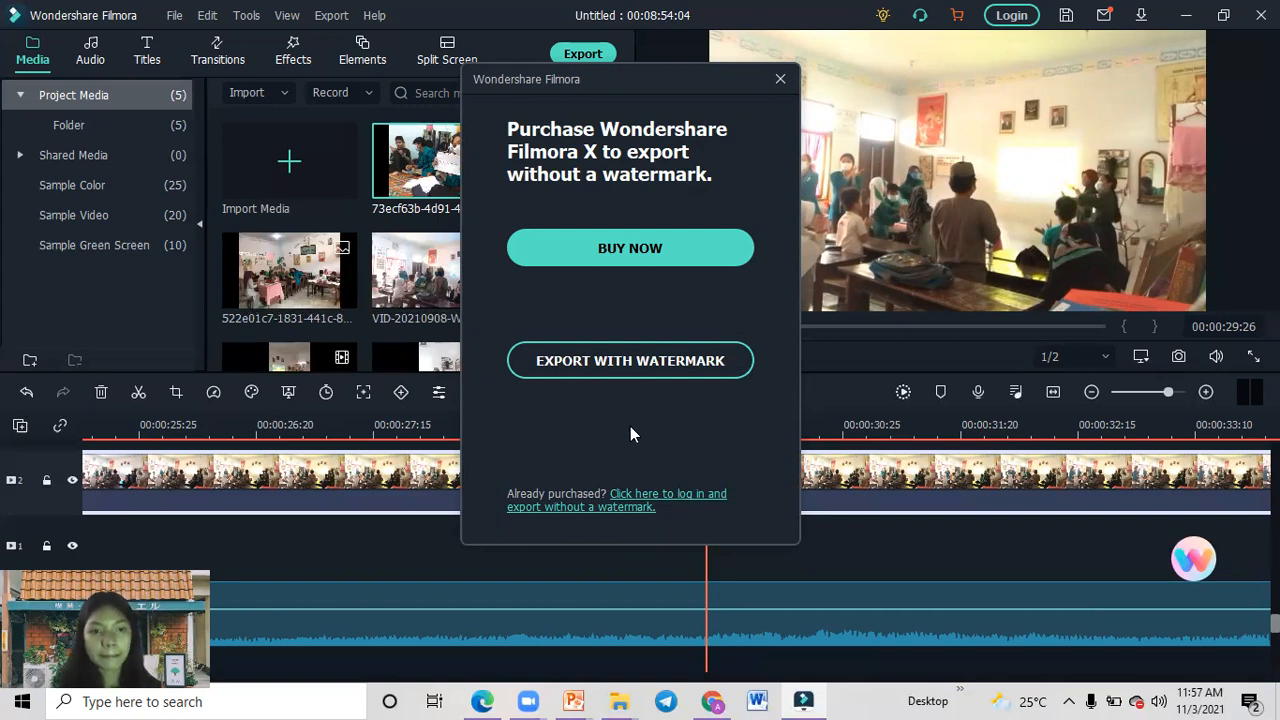
click(639, 362)
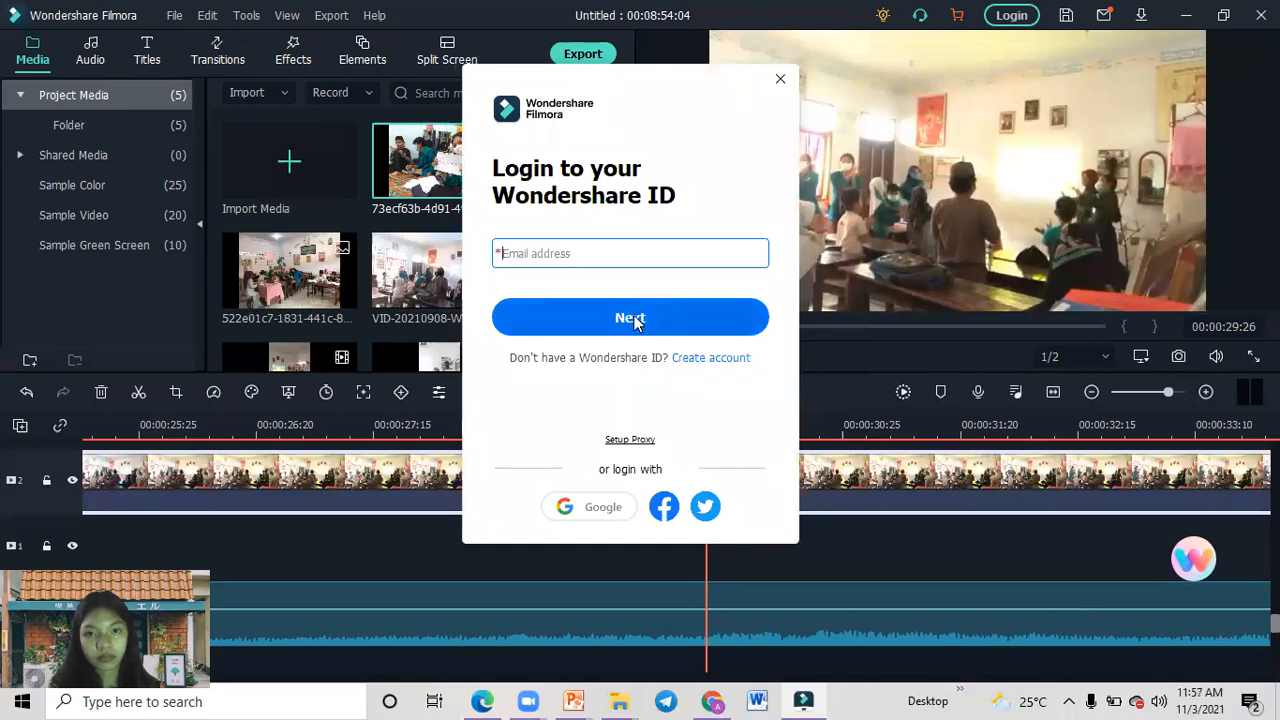
click(598, 518)
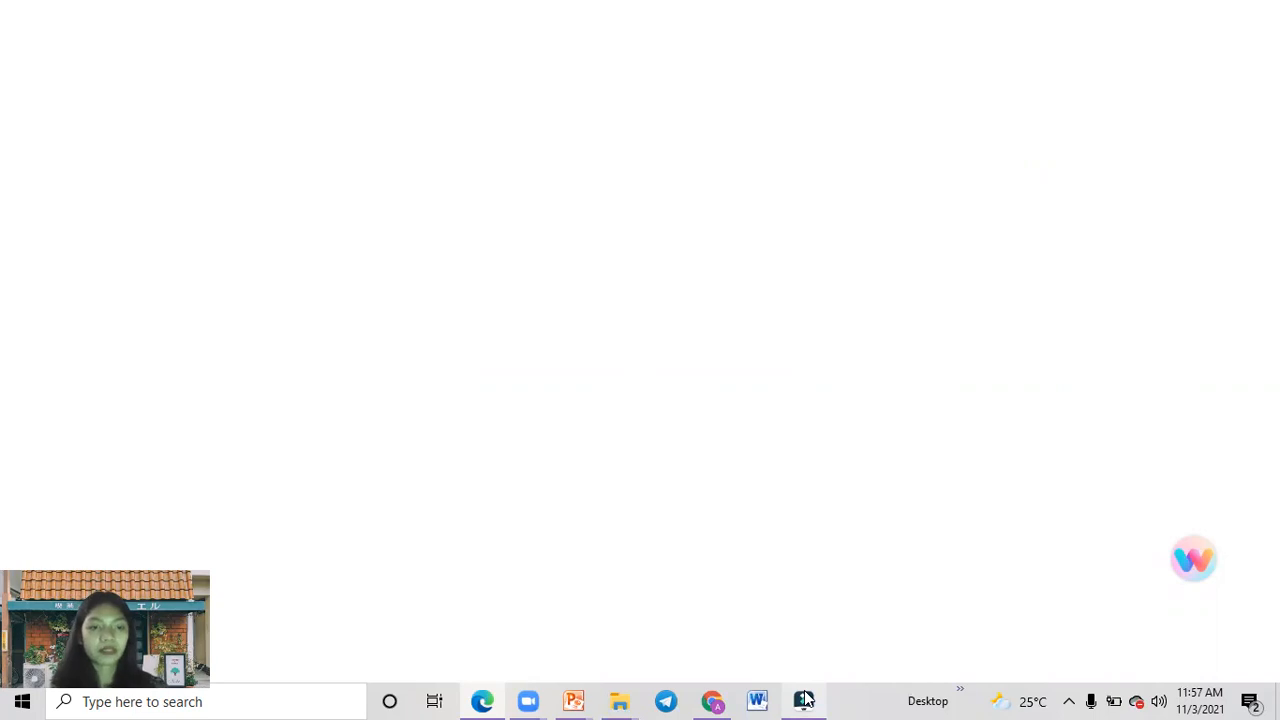
mouse_move(806, 699)
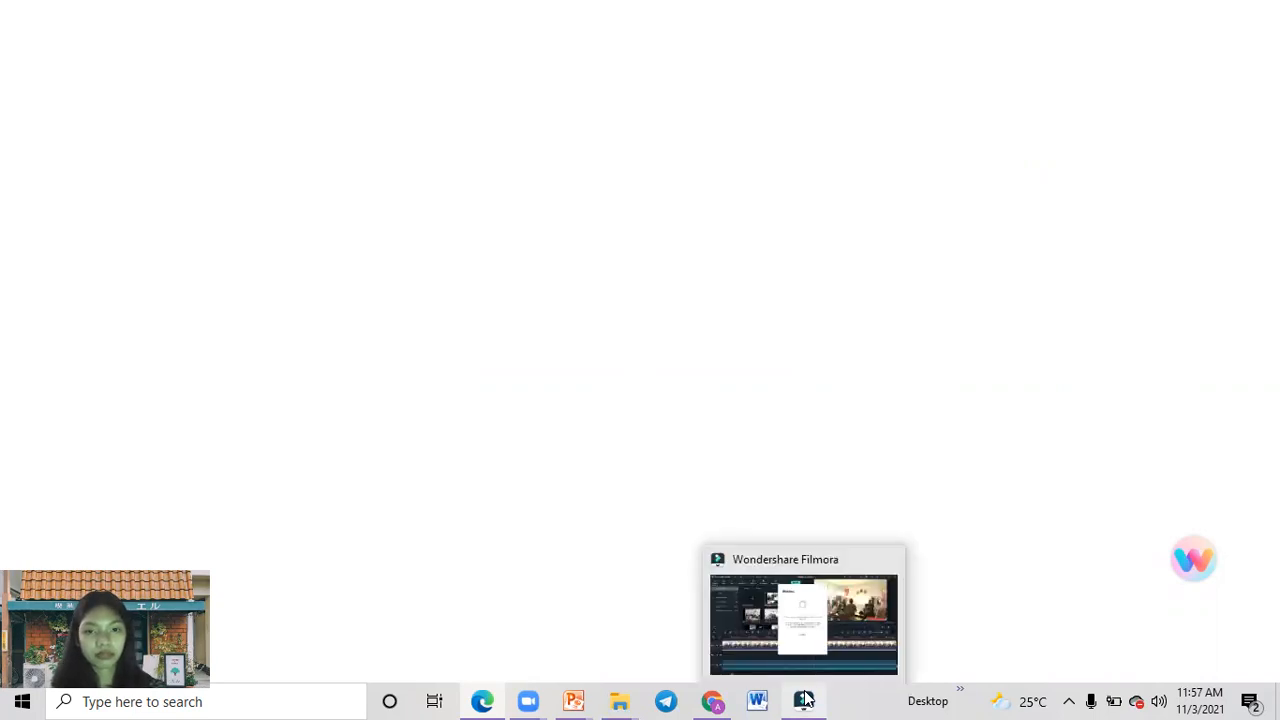
click(806, 645)
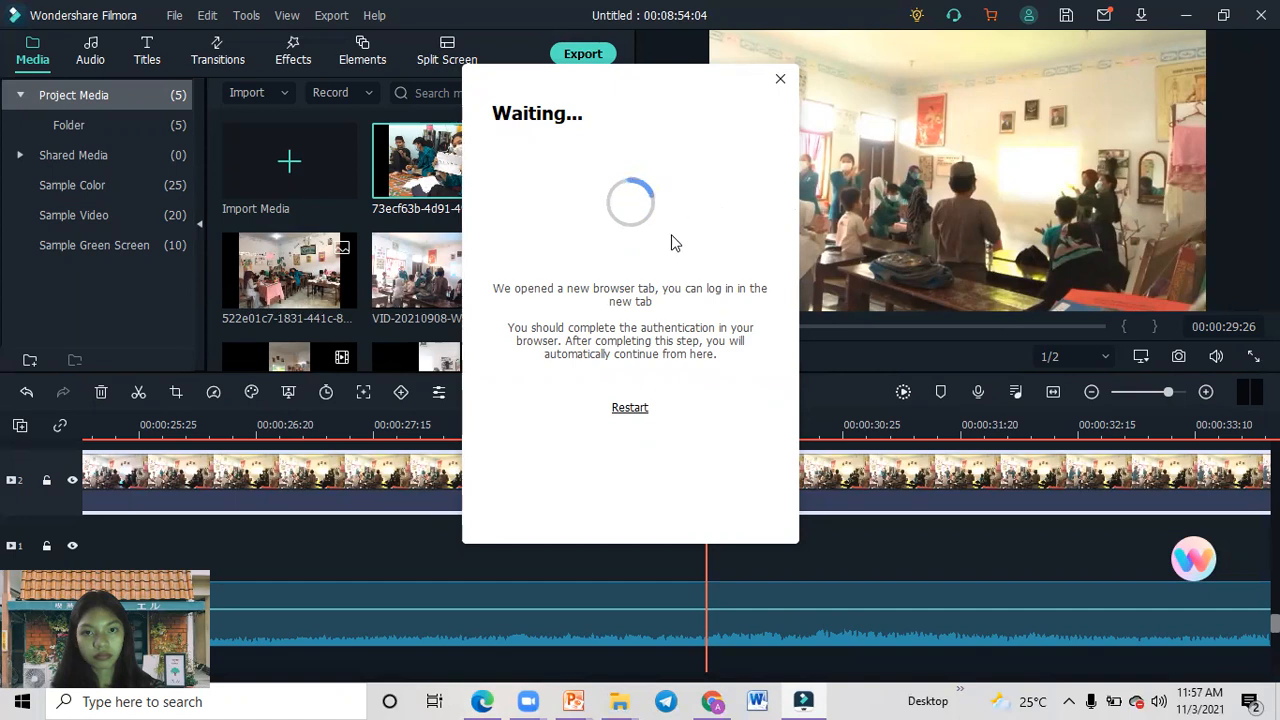
mouse_move(810, 699)
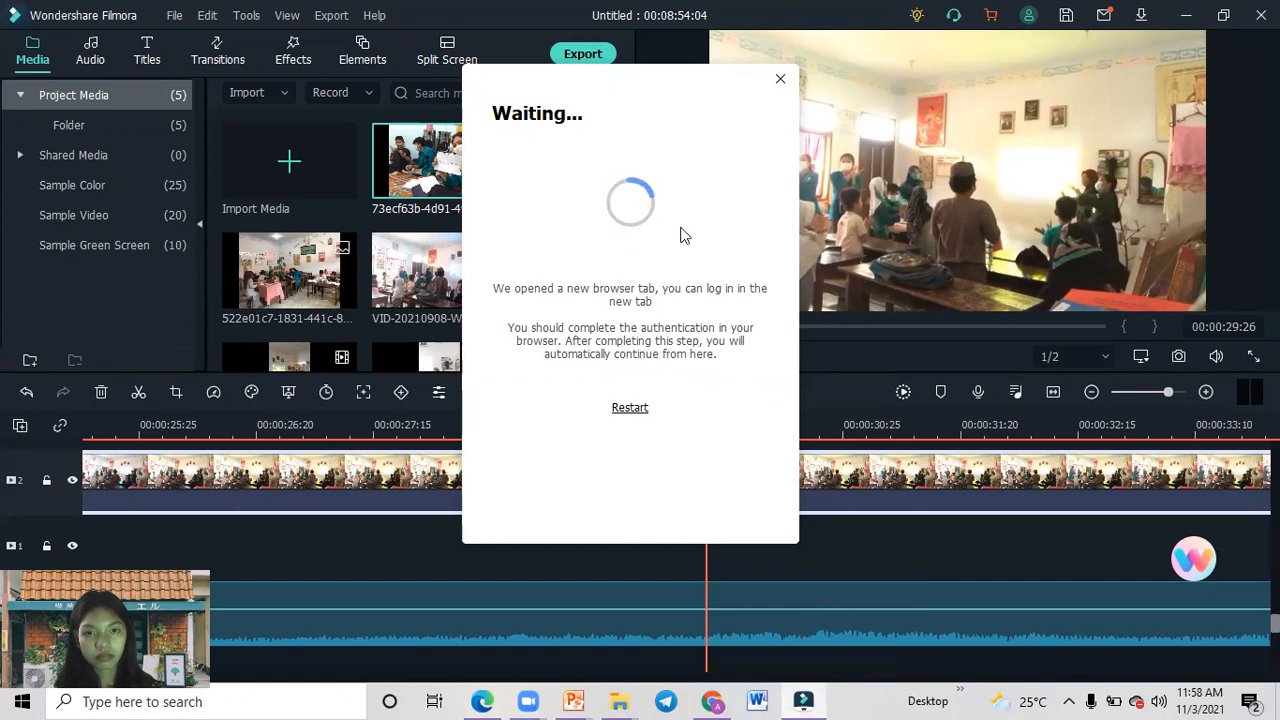
click(780, 80)
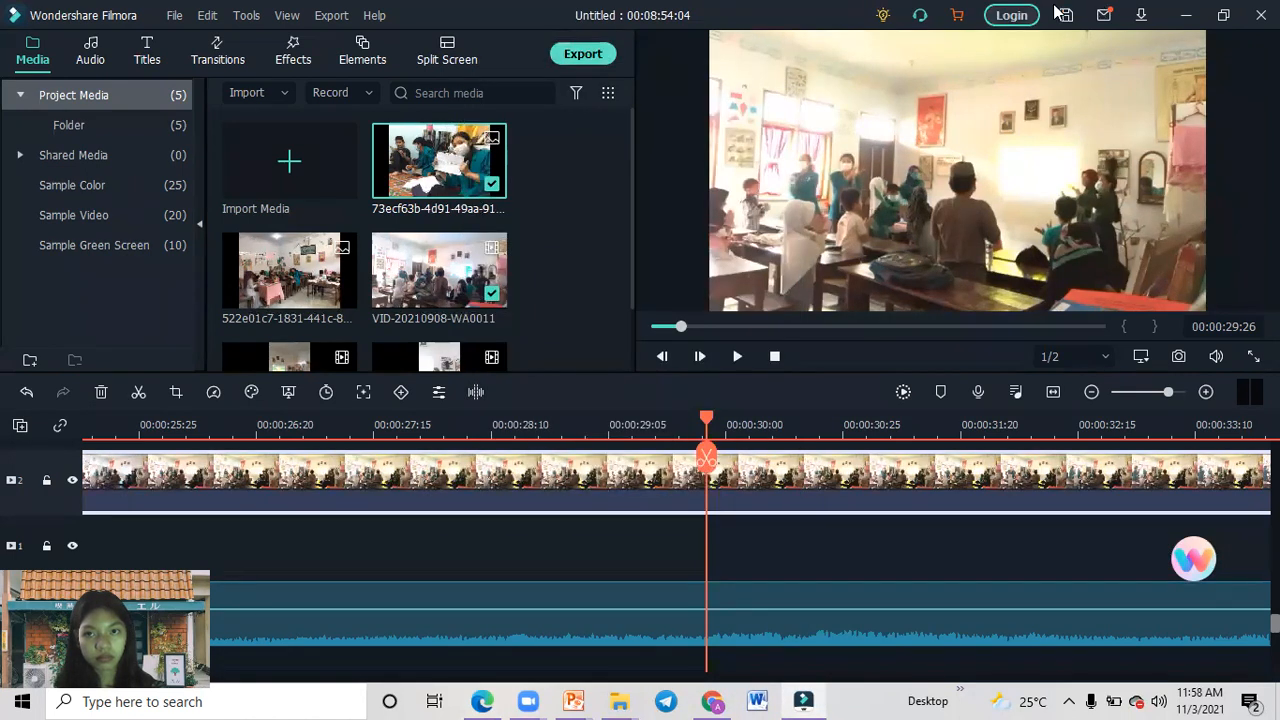
Log in to the Wondershare ID with Google and open the export settings for exporting with a watermark.
click(1011, 15)
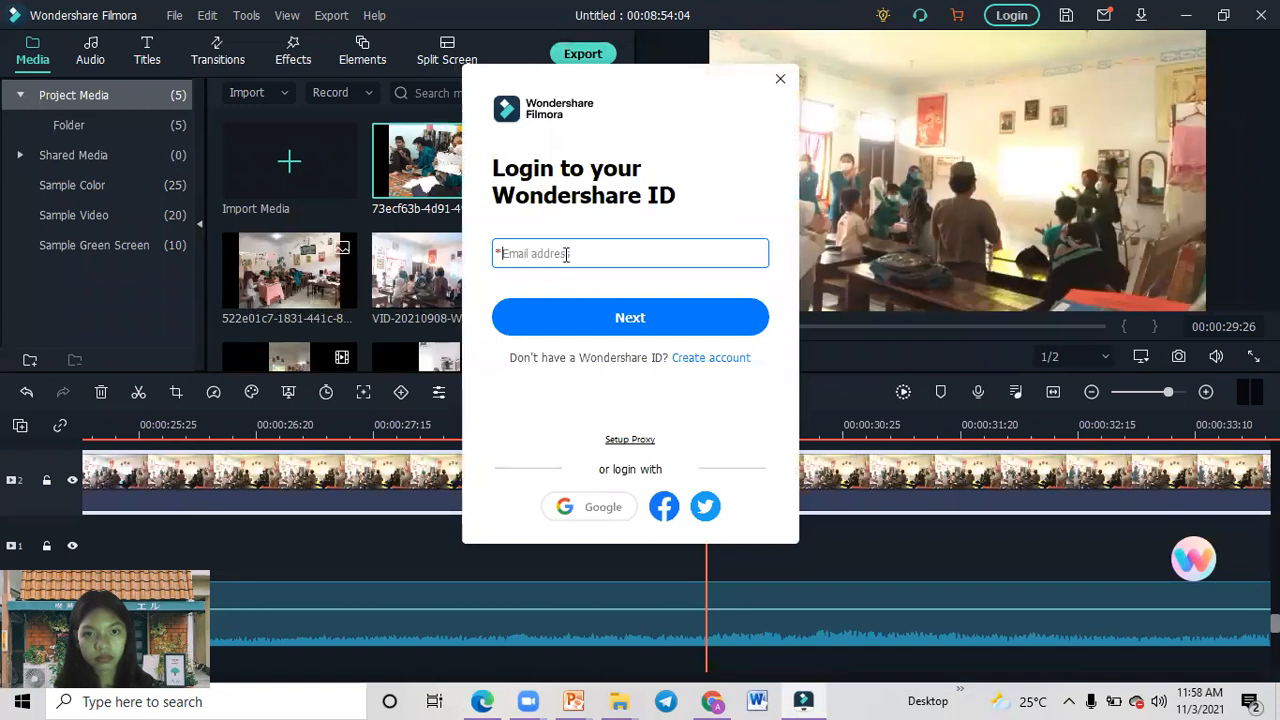
click(591, 509)
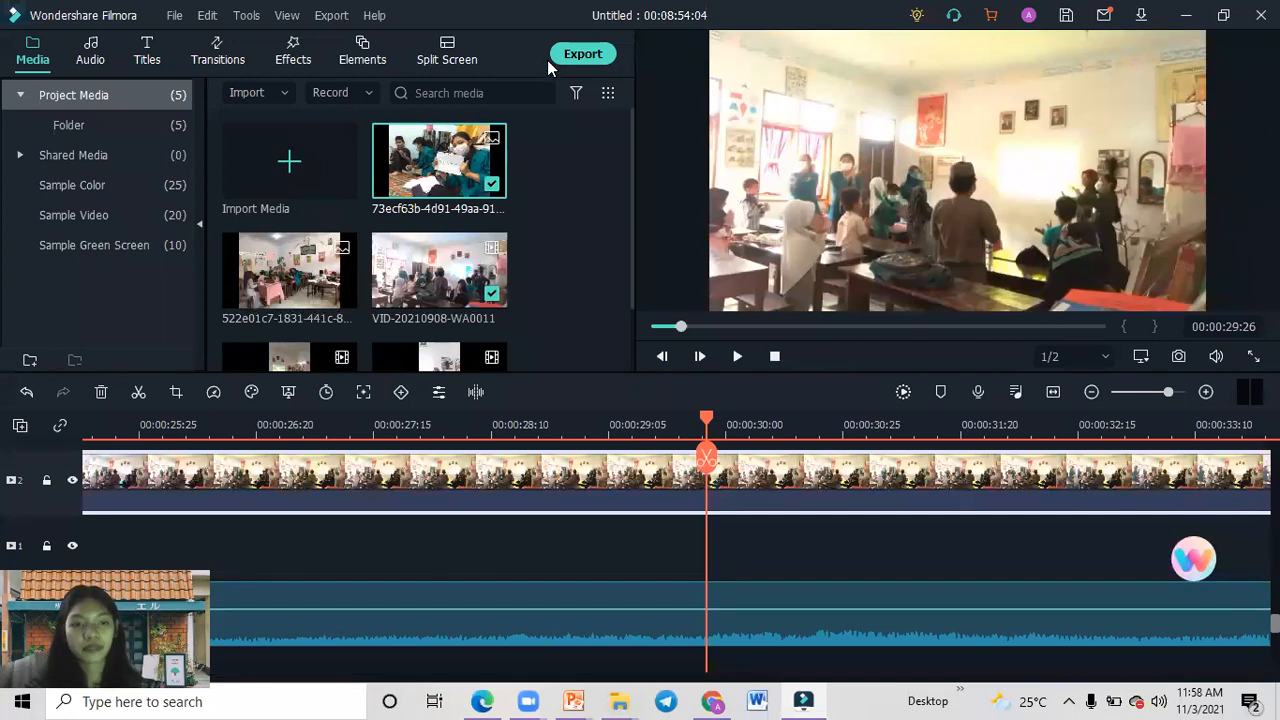
click(575, 62)
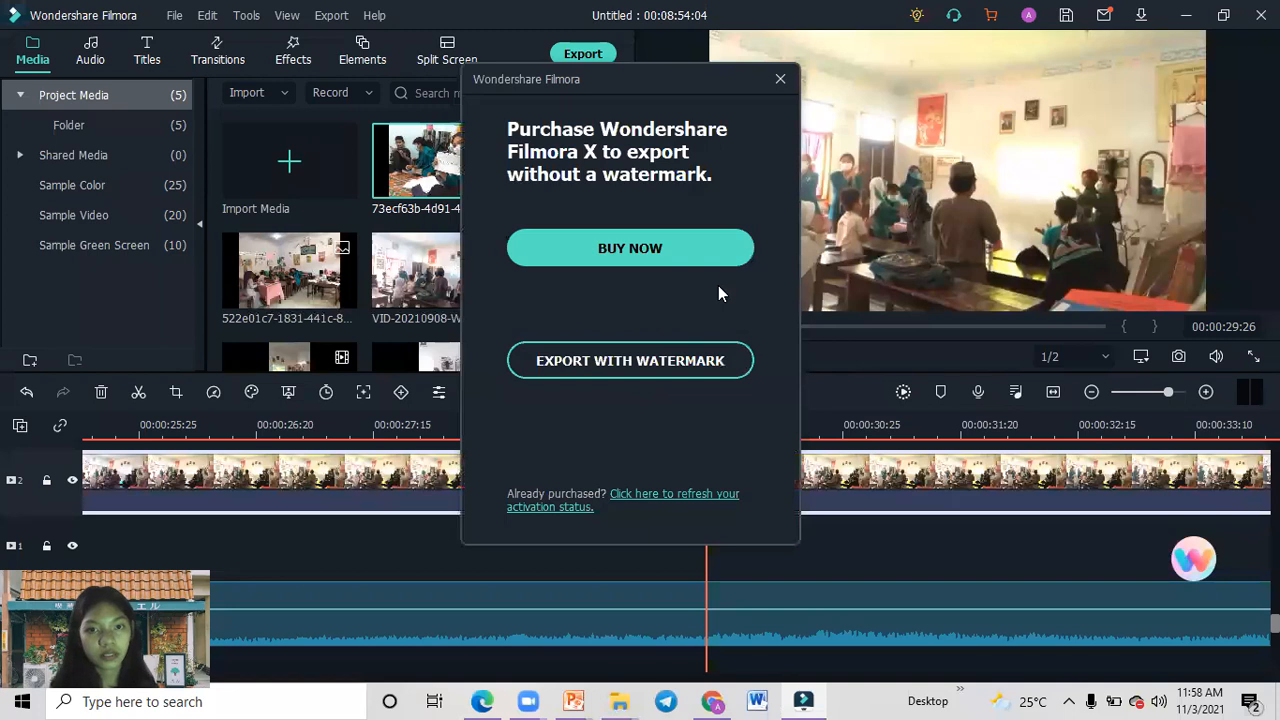
click(656, 368)
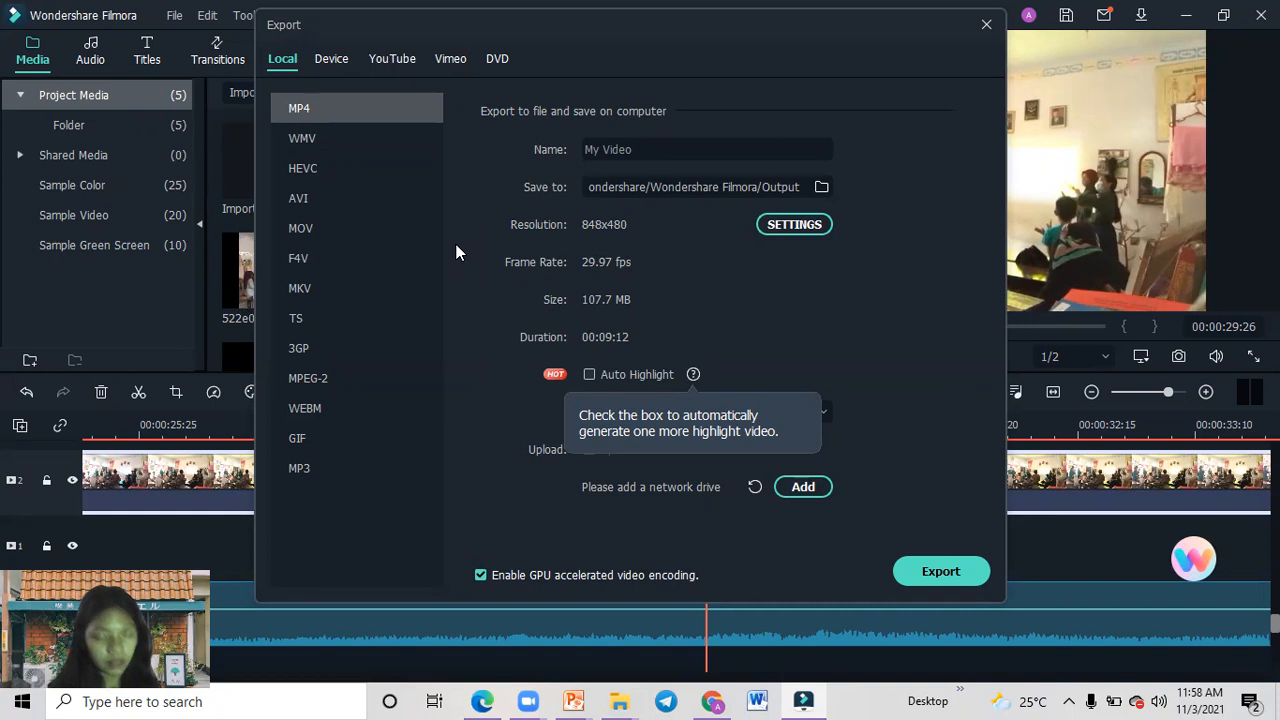
Name the exported video "kampus mengajar hari 1".
click(667, 150)
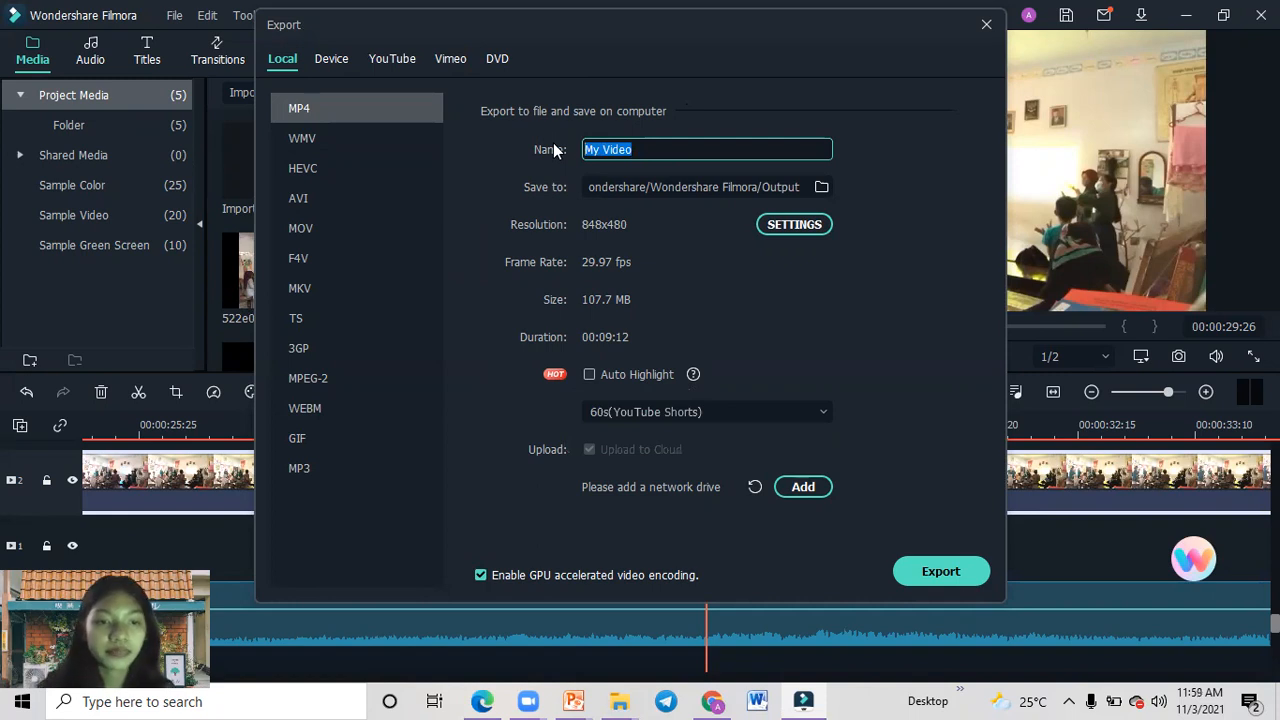
text(ka)
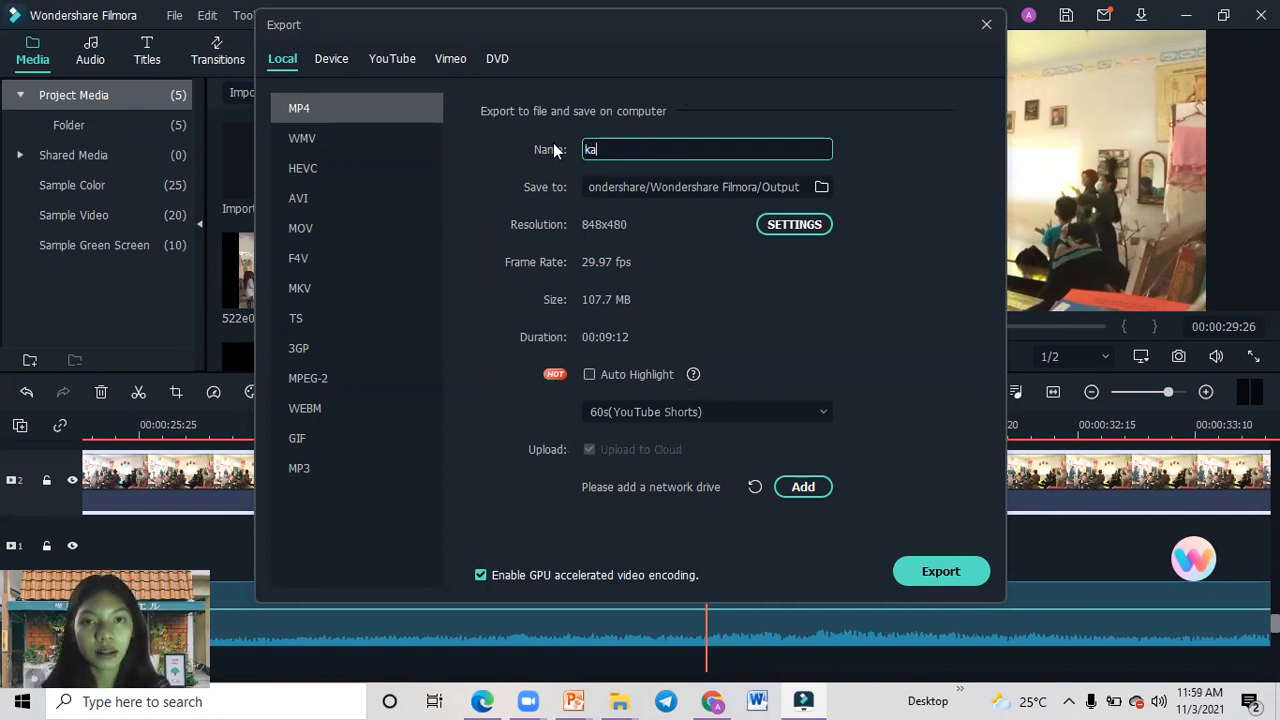
text(mpus mengajar hari 1)
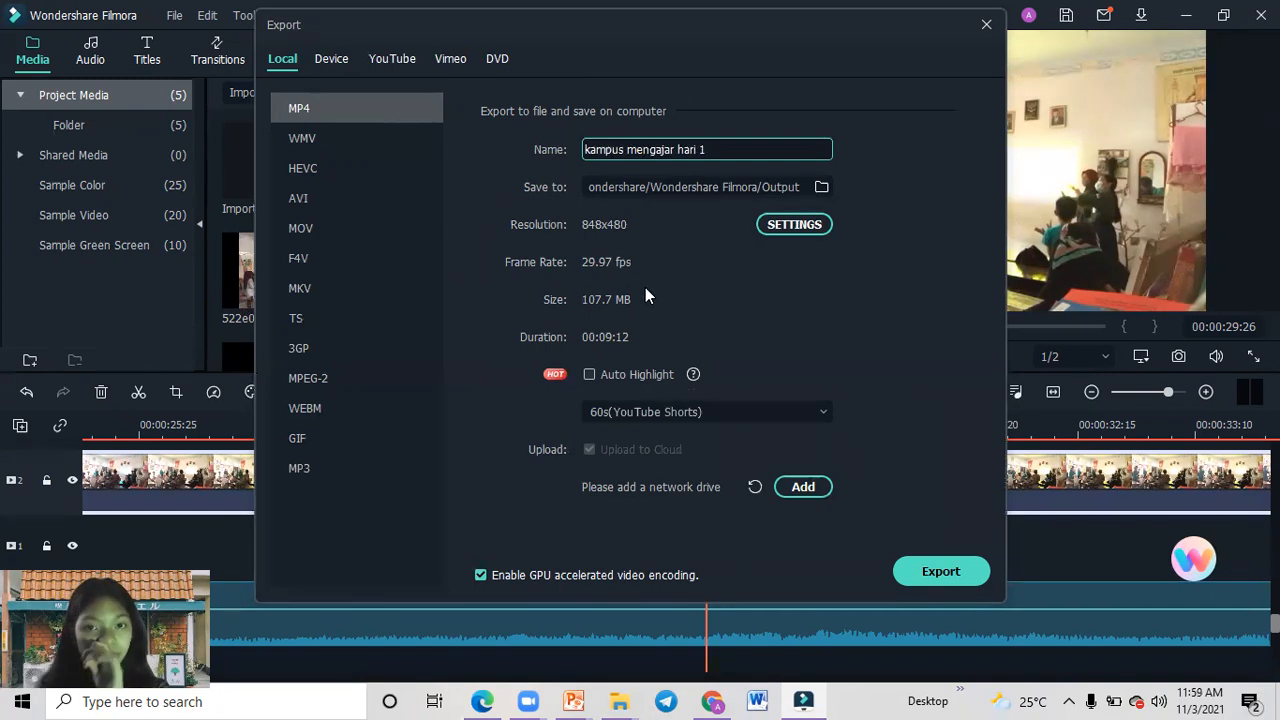
Set the save location to the kampus mengajar folder in Downloads and export the project as MP4.
click(822, 190)
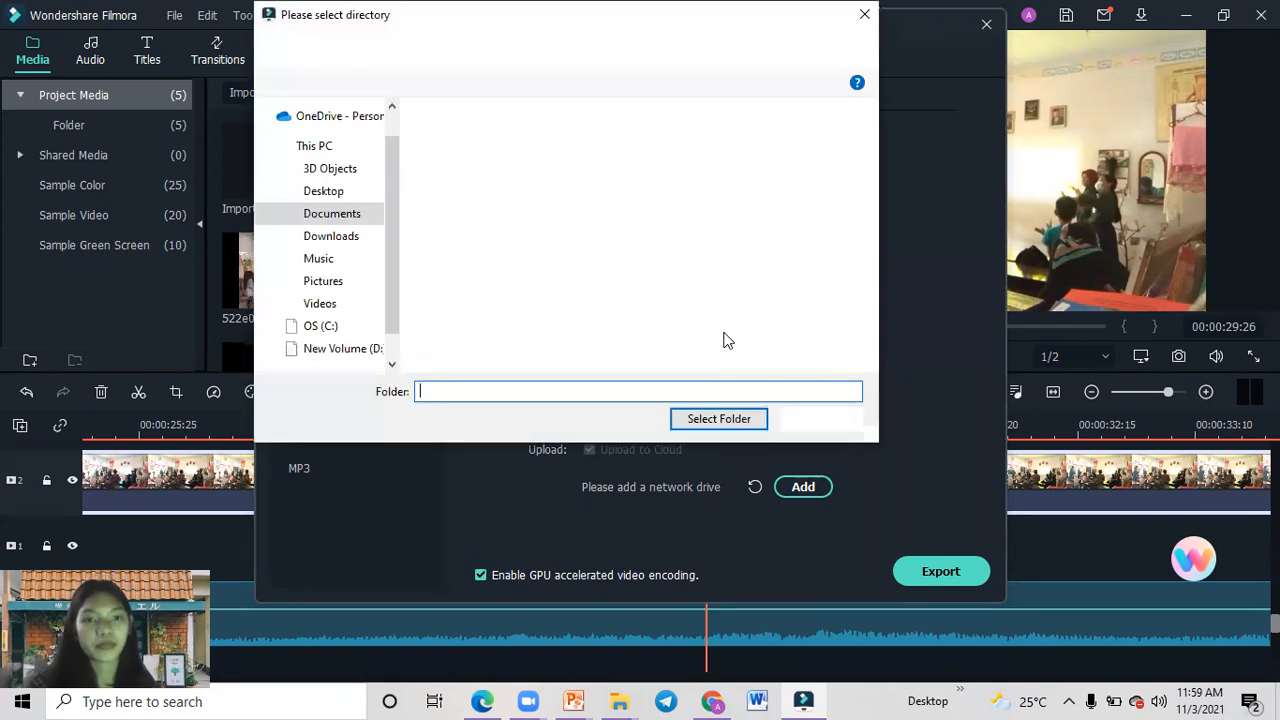
click(324, 240)
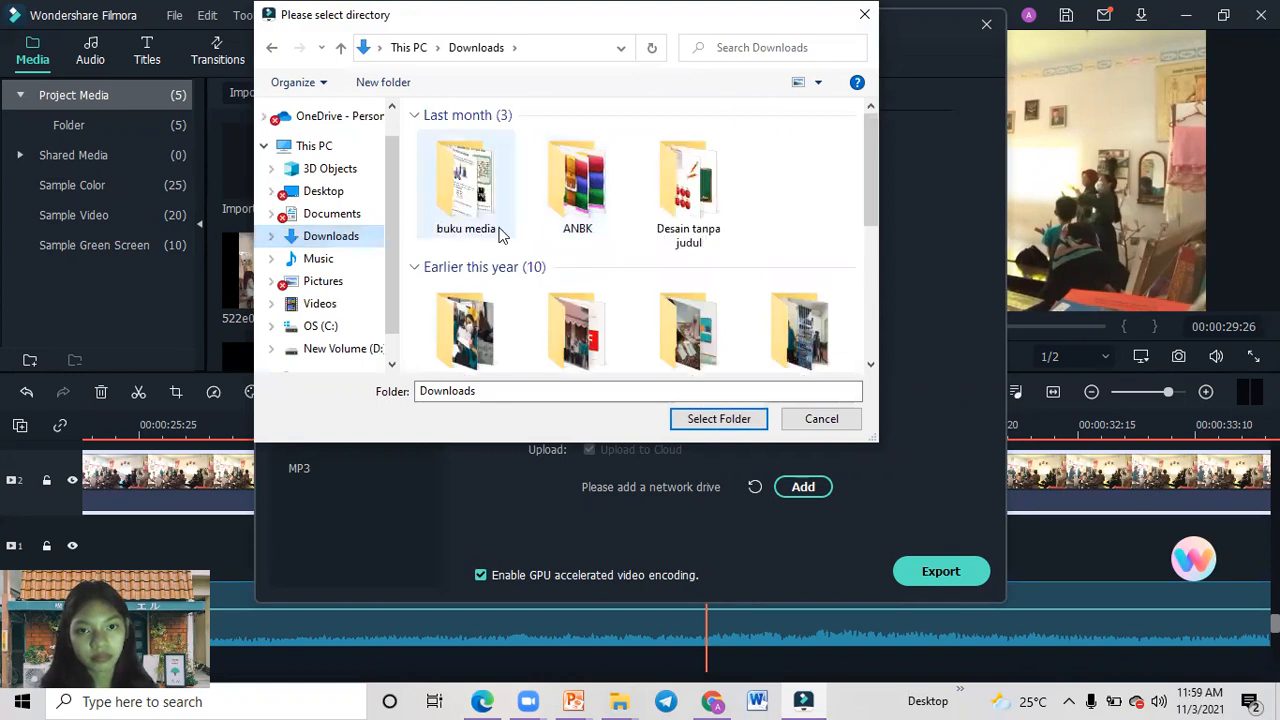
click(508, 178)
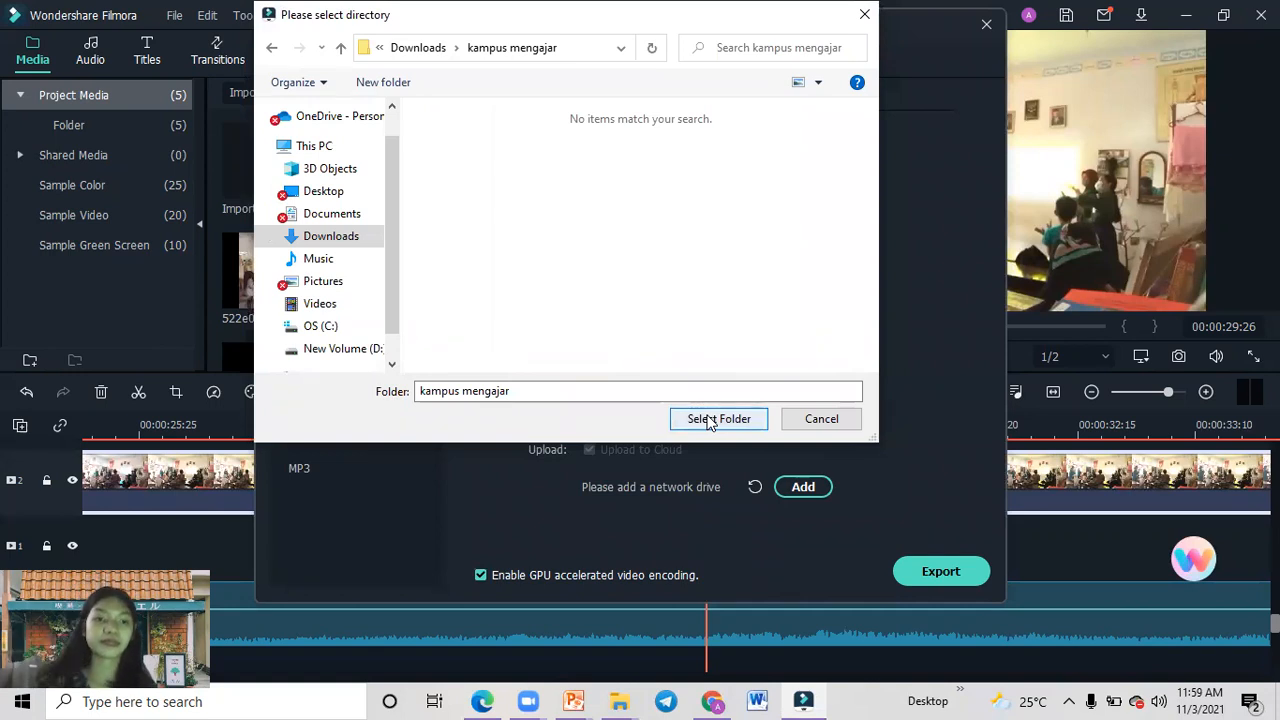
click(709, 420)
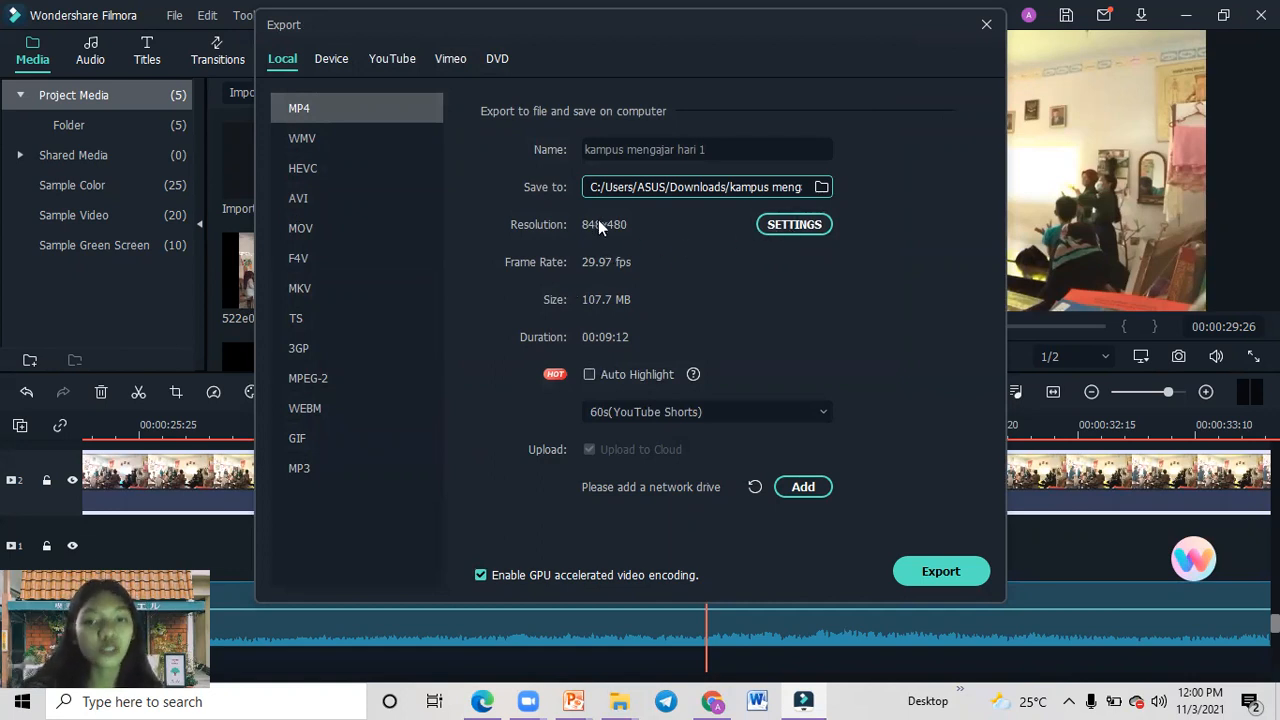
click(943, 572)
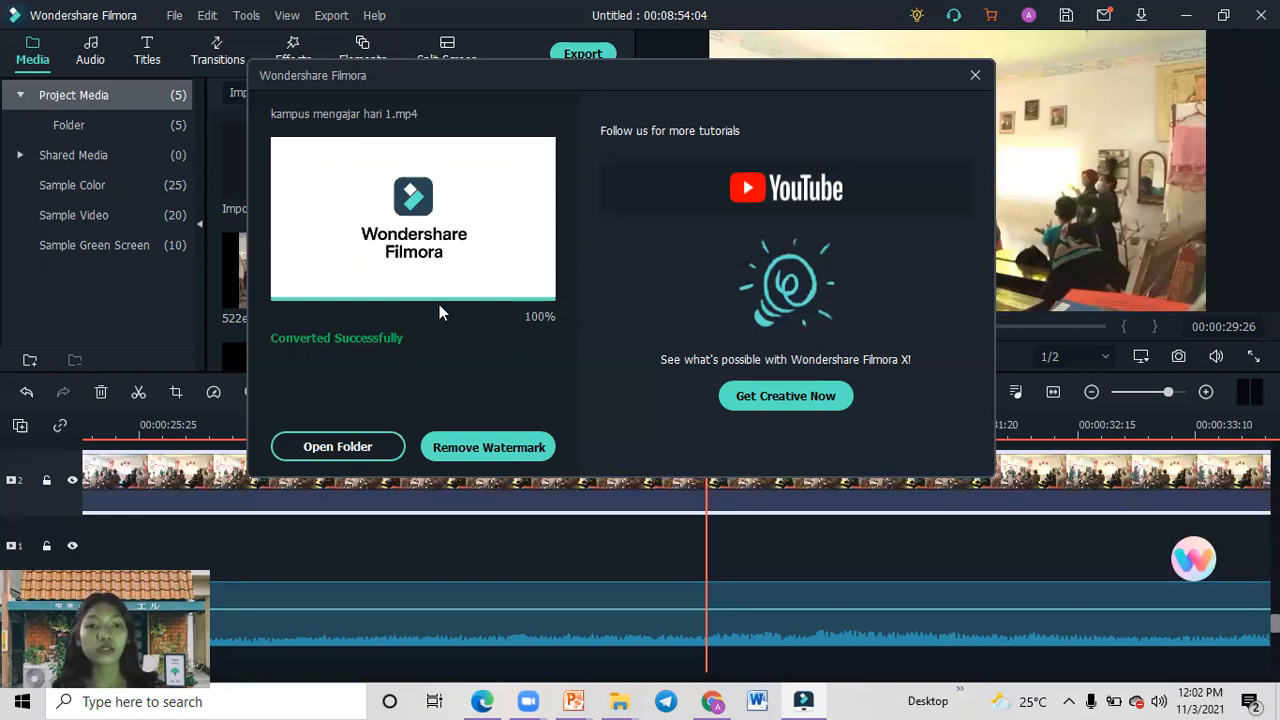
Open the folder containing the exported video and refresh its contents.
click(345, 454)
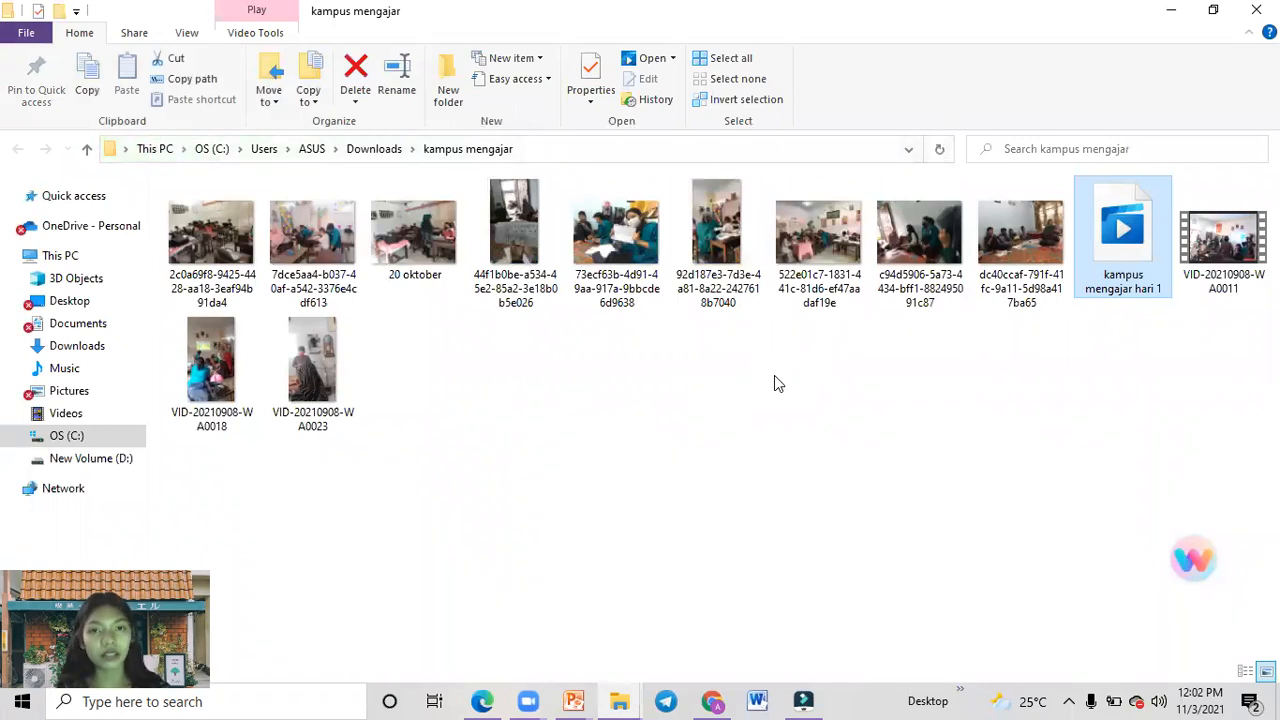
right_click(774, 377)
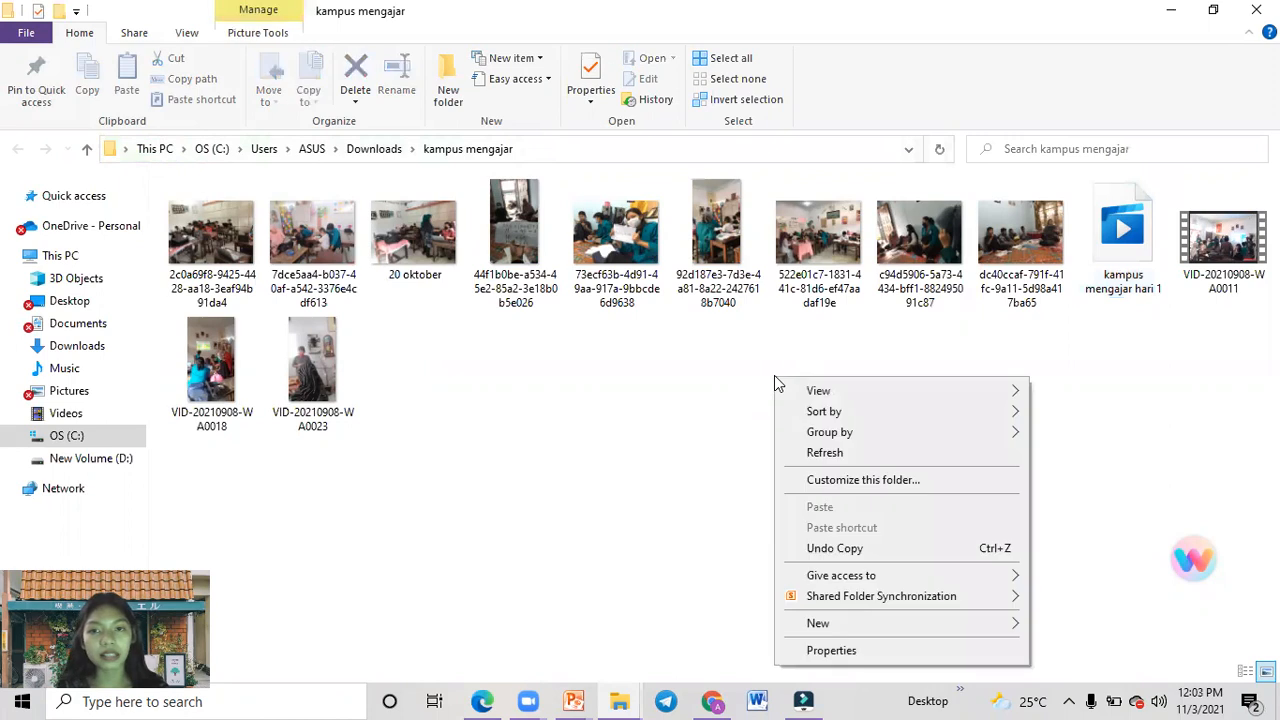
click(822, 453)
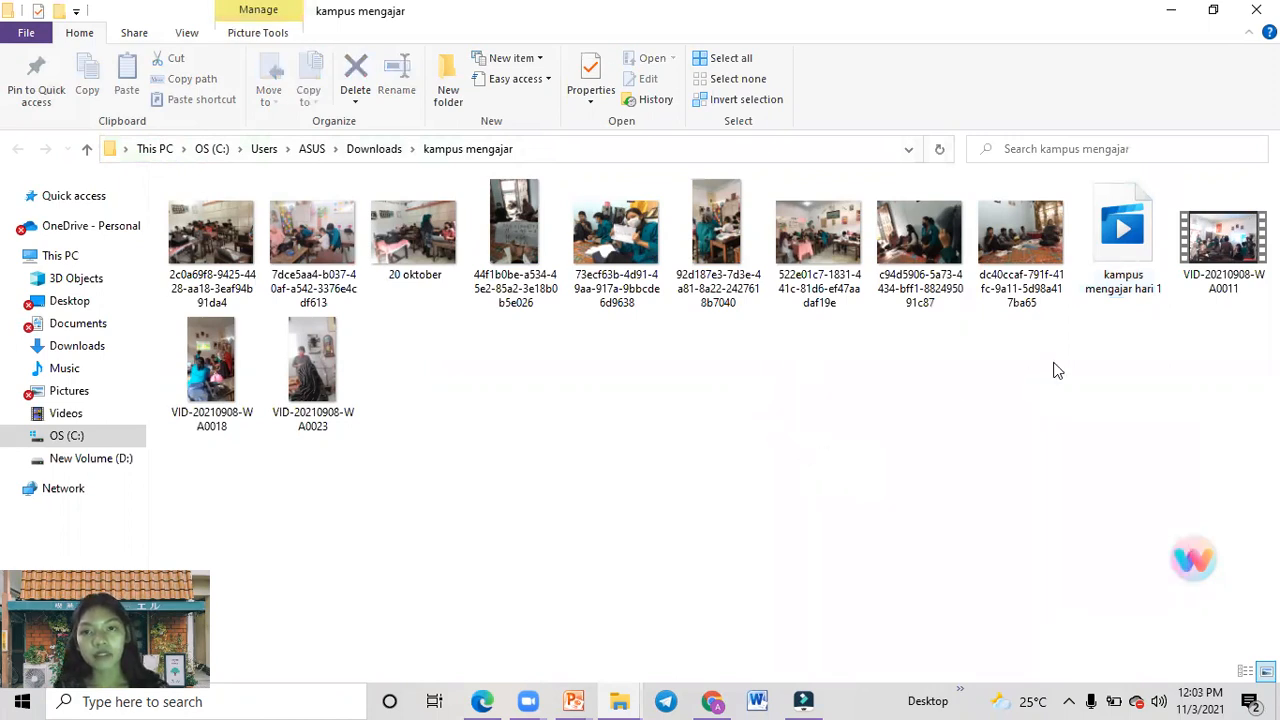
Open the exported kampus mengajar hari 1 video in the media player and watch it full screen.
click(1108, 284)
click(1110, 284)
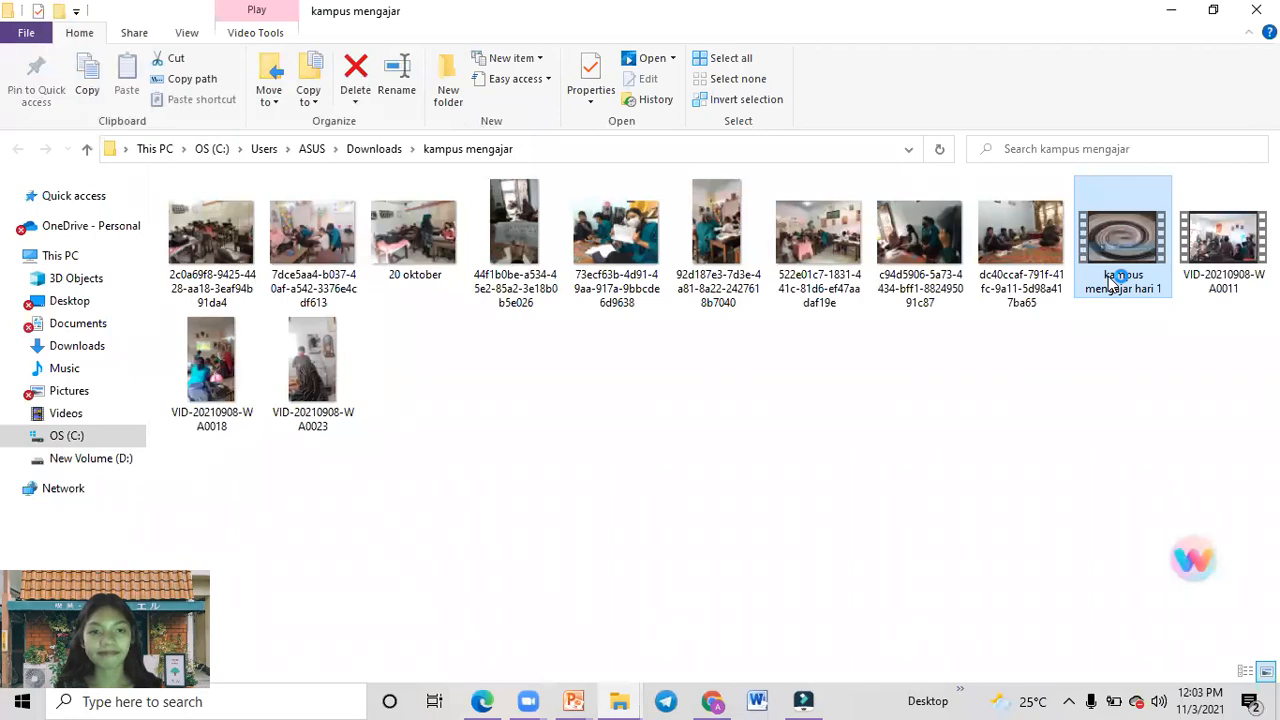
double_click(1110, 284)
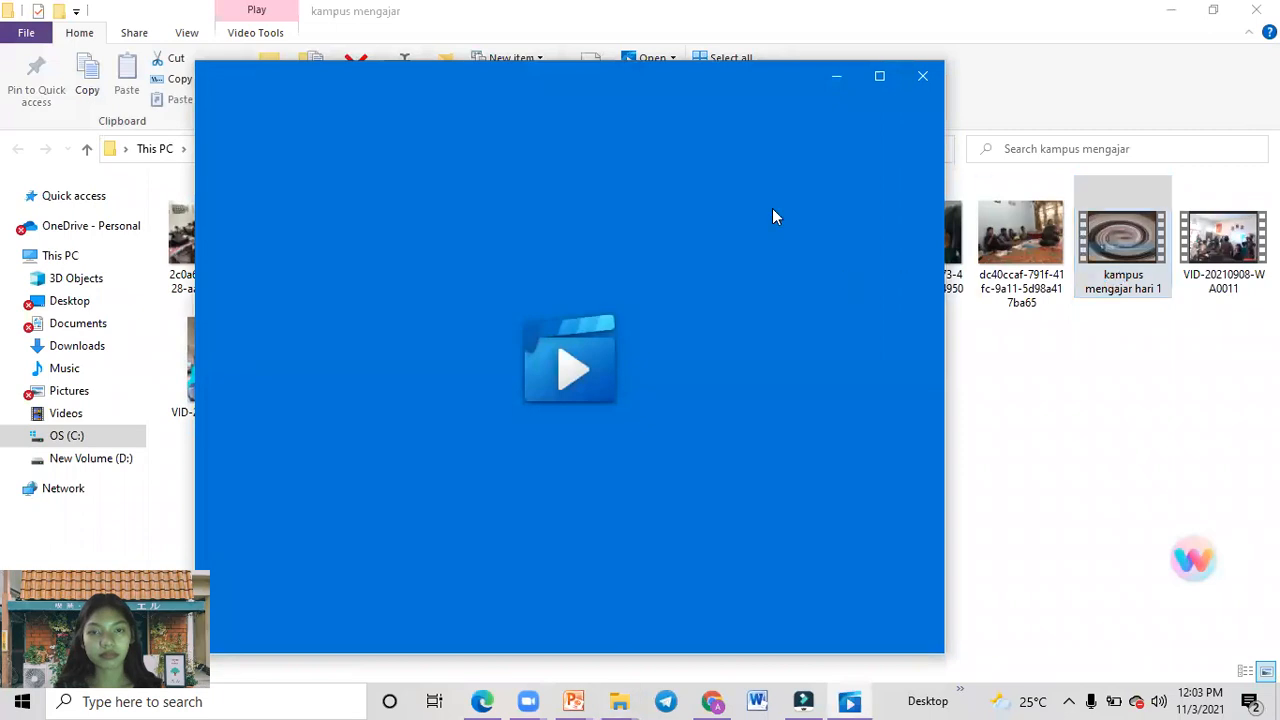
click(866, 84)
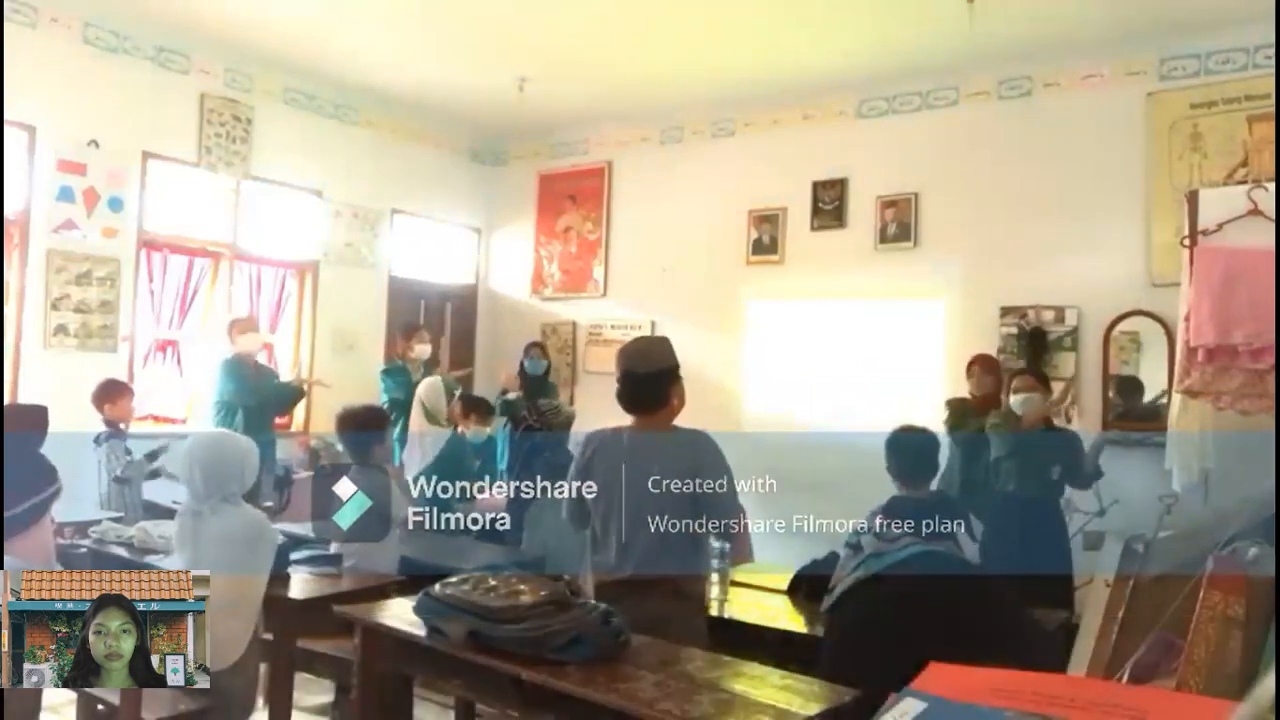
Pause the exported video and leave full-screen playback.
mouse_move(551, 636)
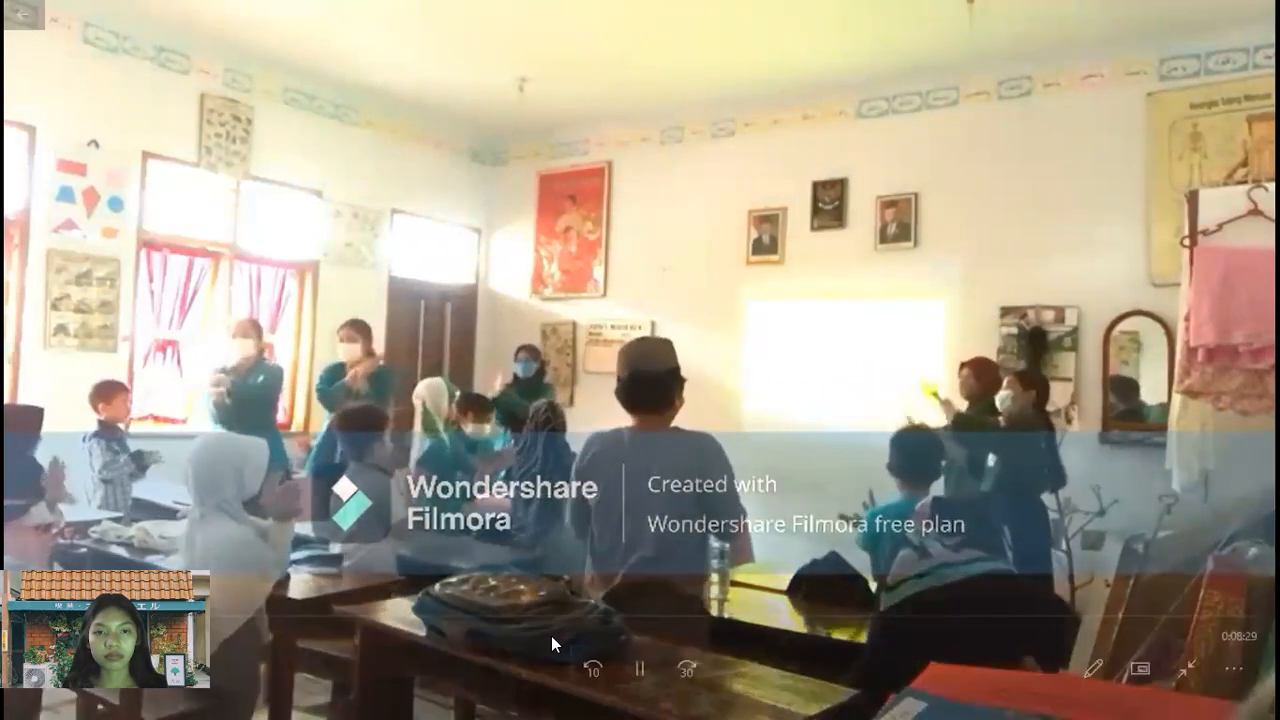
click(641, 669)
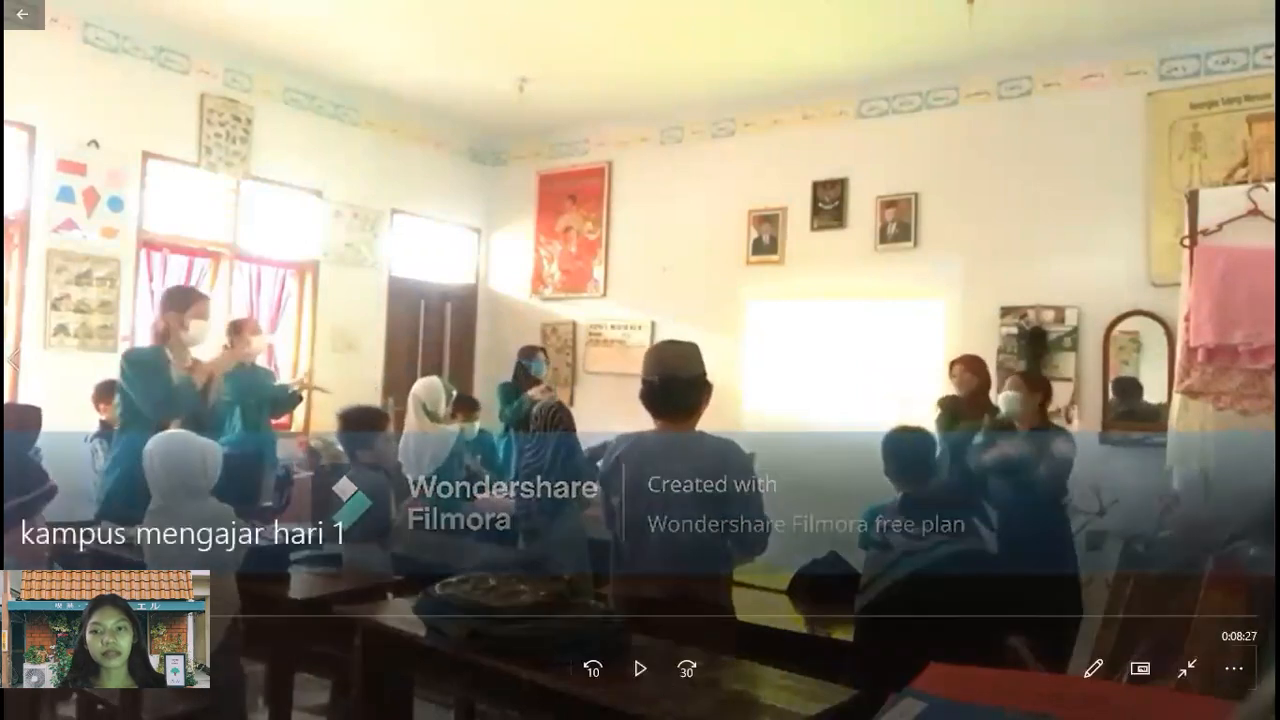
click(1175, 677)
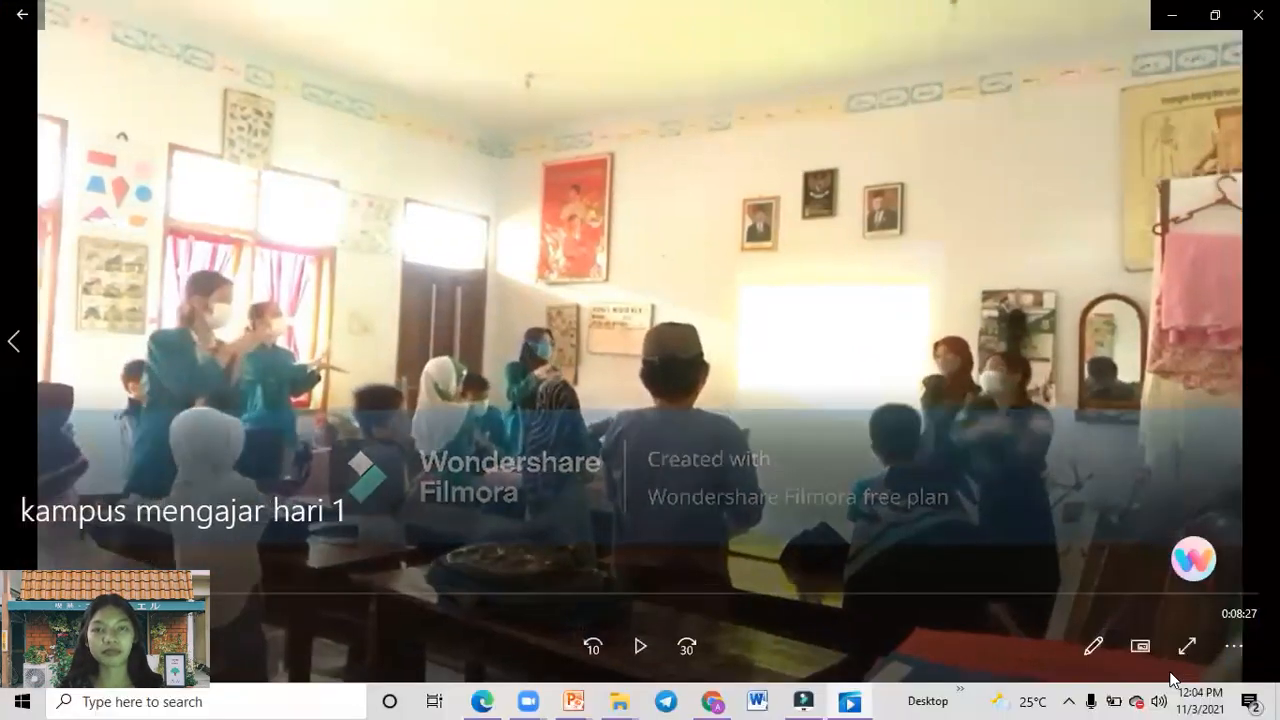